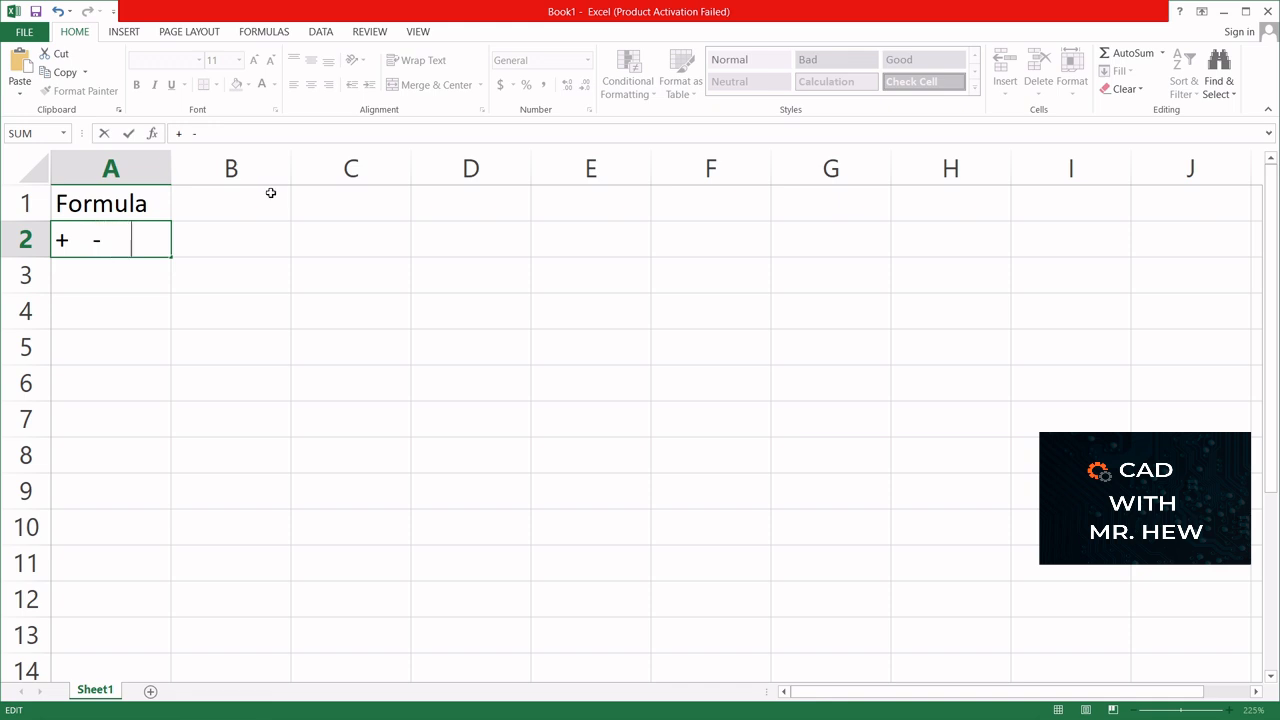
pyautogui.write('/   *')
pyautogui.press('Escape')
# - Enter the numbers 20, 30, 40, 50, 60 and 70 down column B in cells B1 to B6
pyautogui.click(253, 197)
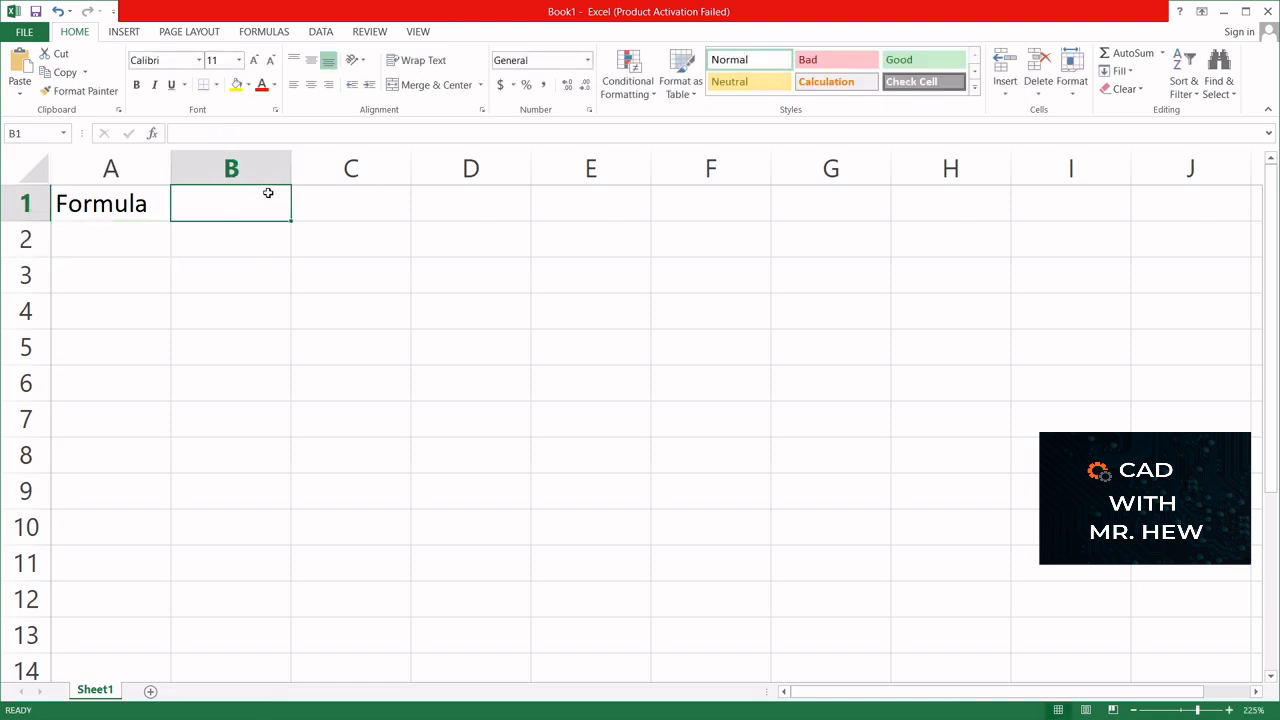
pyautogui.write('20')
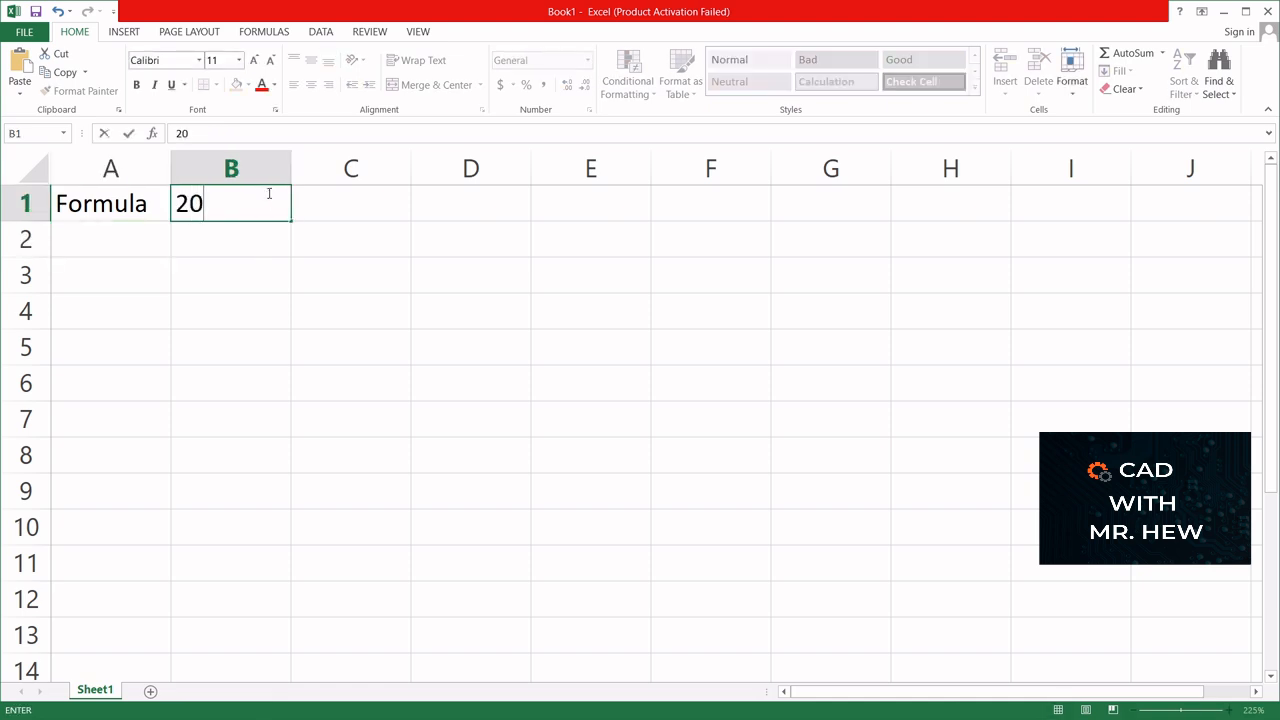
pyautogui.press('Return')
pyautogui.write('30')
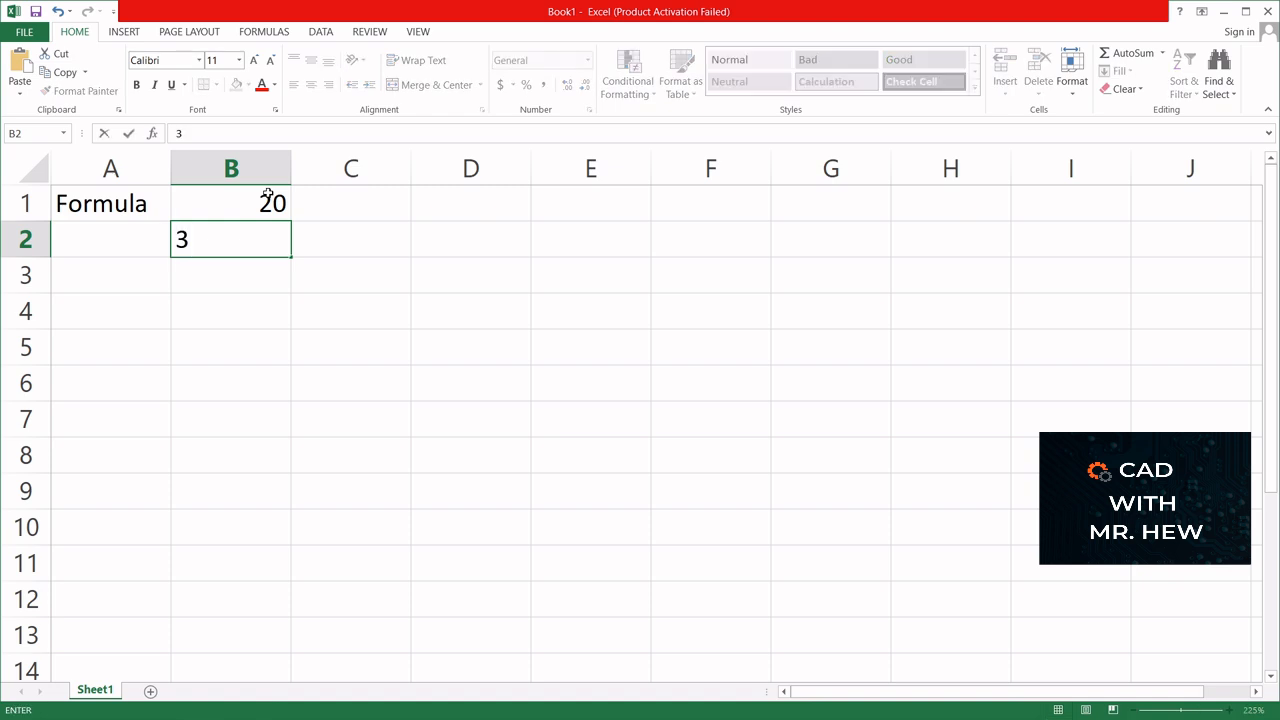
pyautogui.press('Return')
pyautogui.write('40')
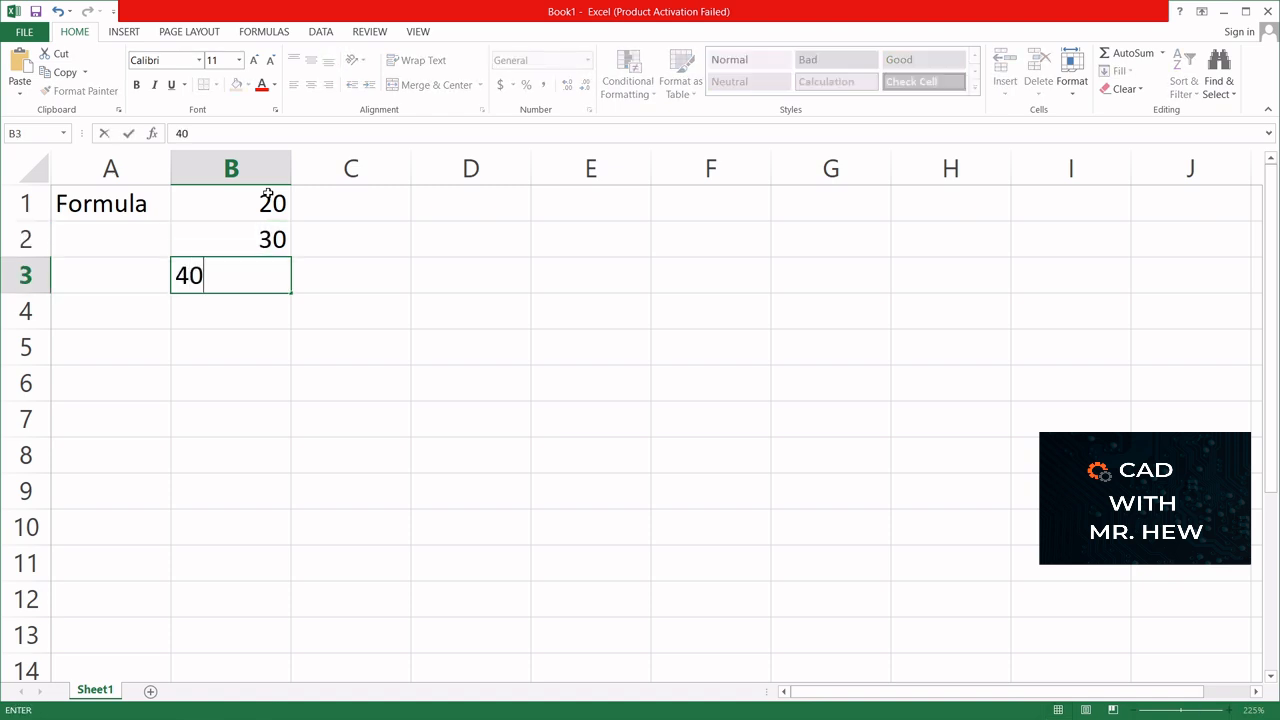
pyautogui.press('Return')
pyautogui.write('50')
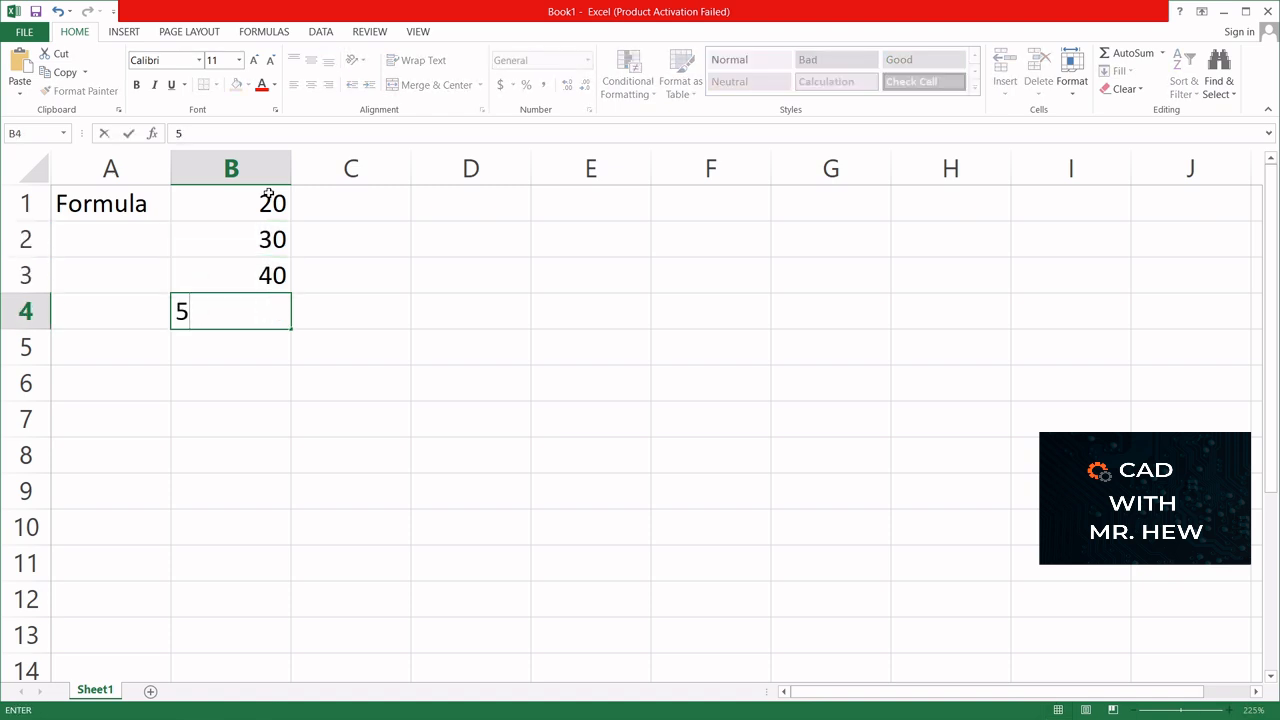
pyautogui.press('Return')
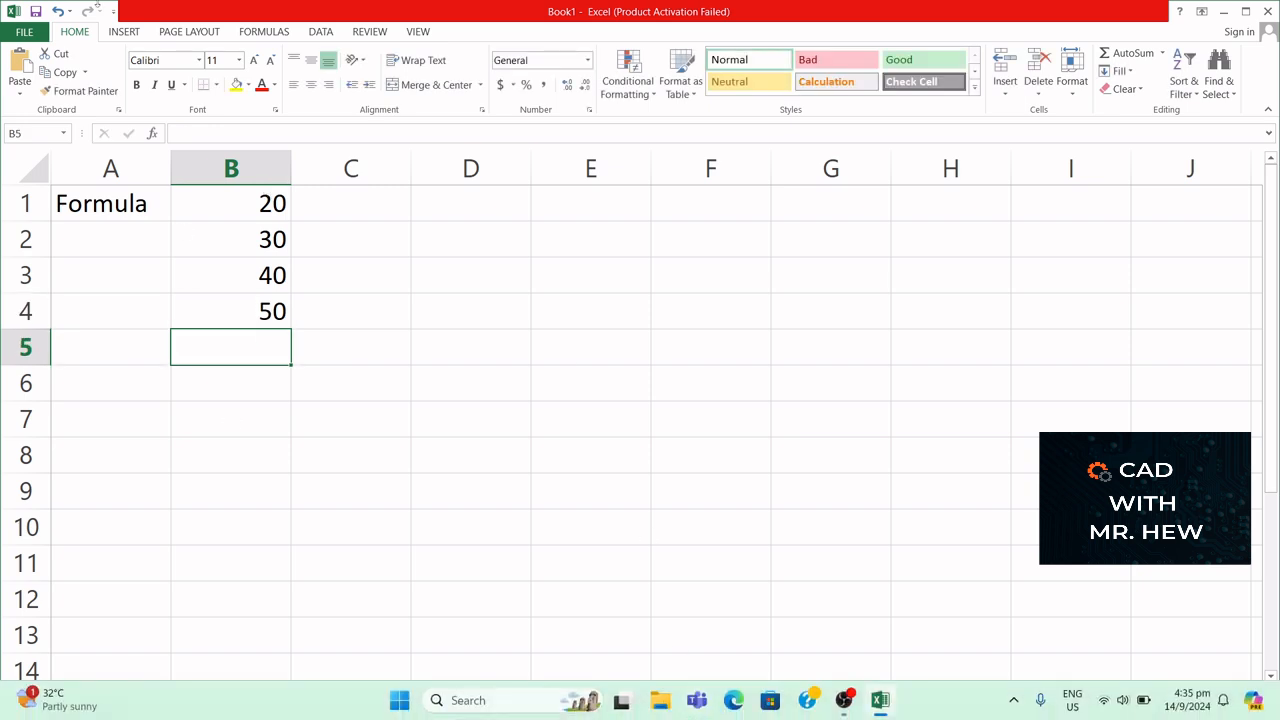
pyautogui.write('60')
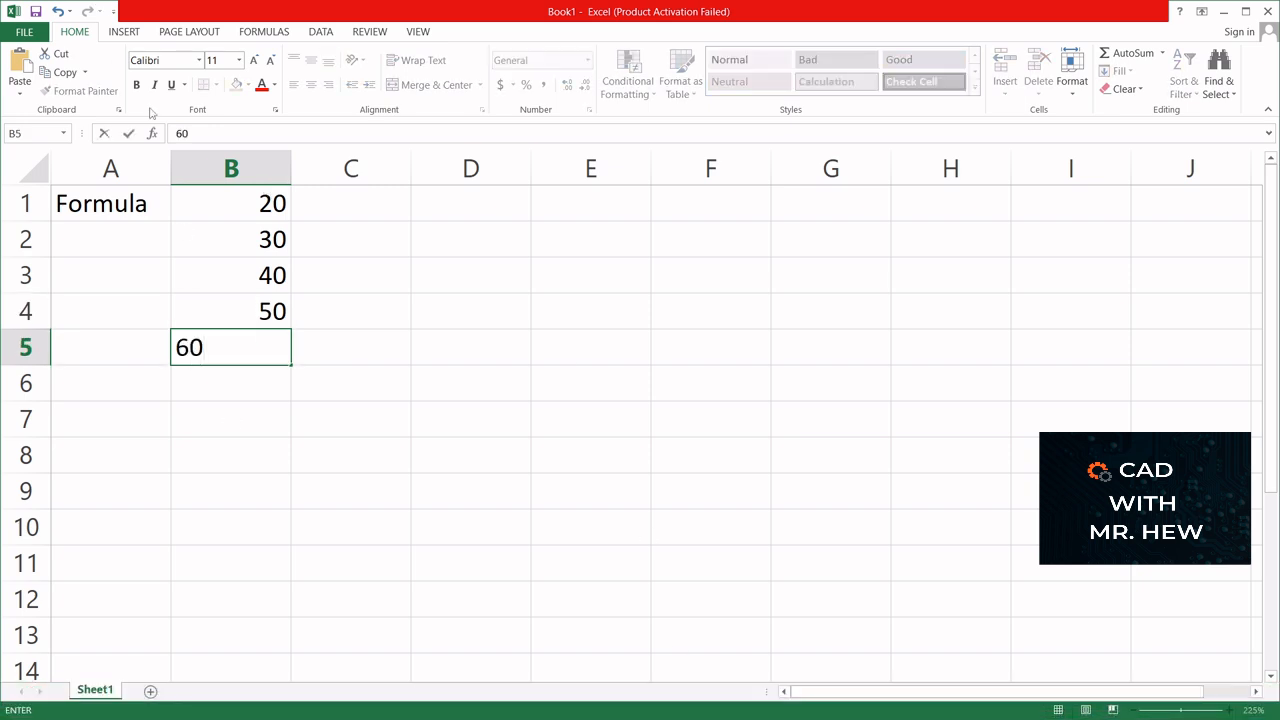
pyautogui.press('Return')
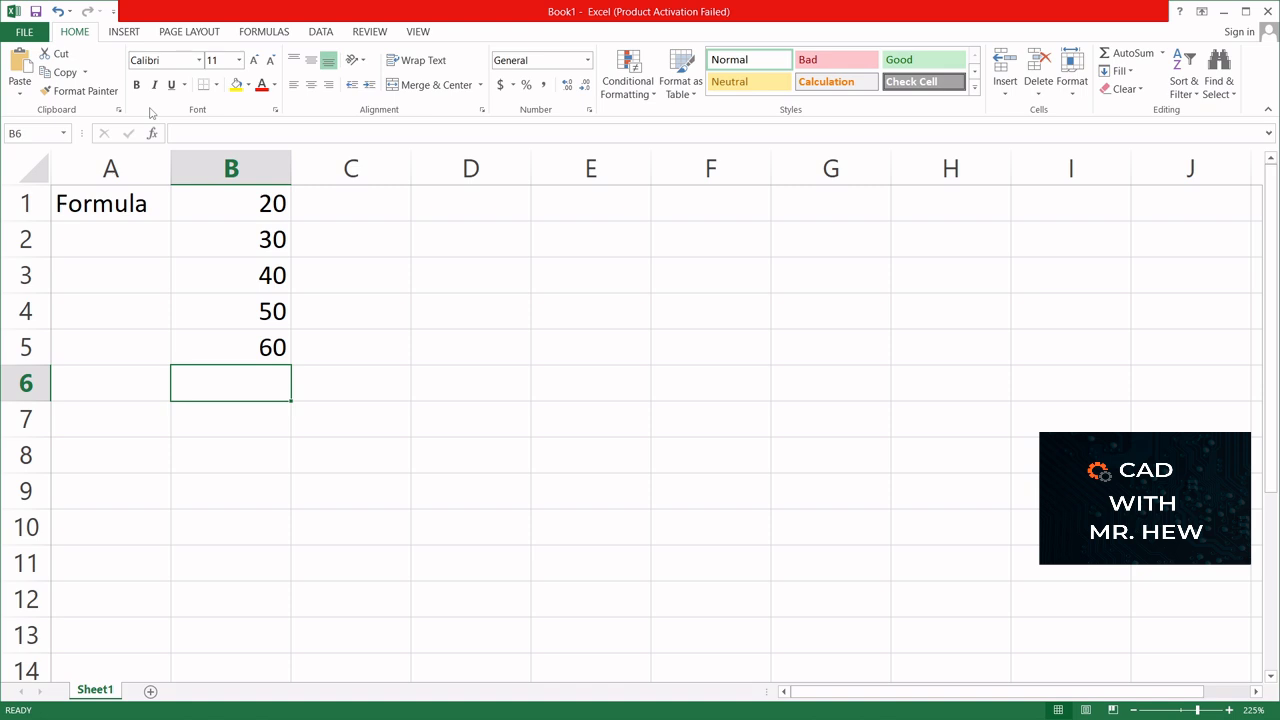
pyautogui.write('70')
pyautogui.press('Return')
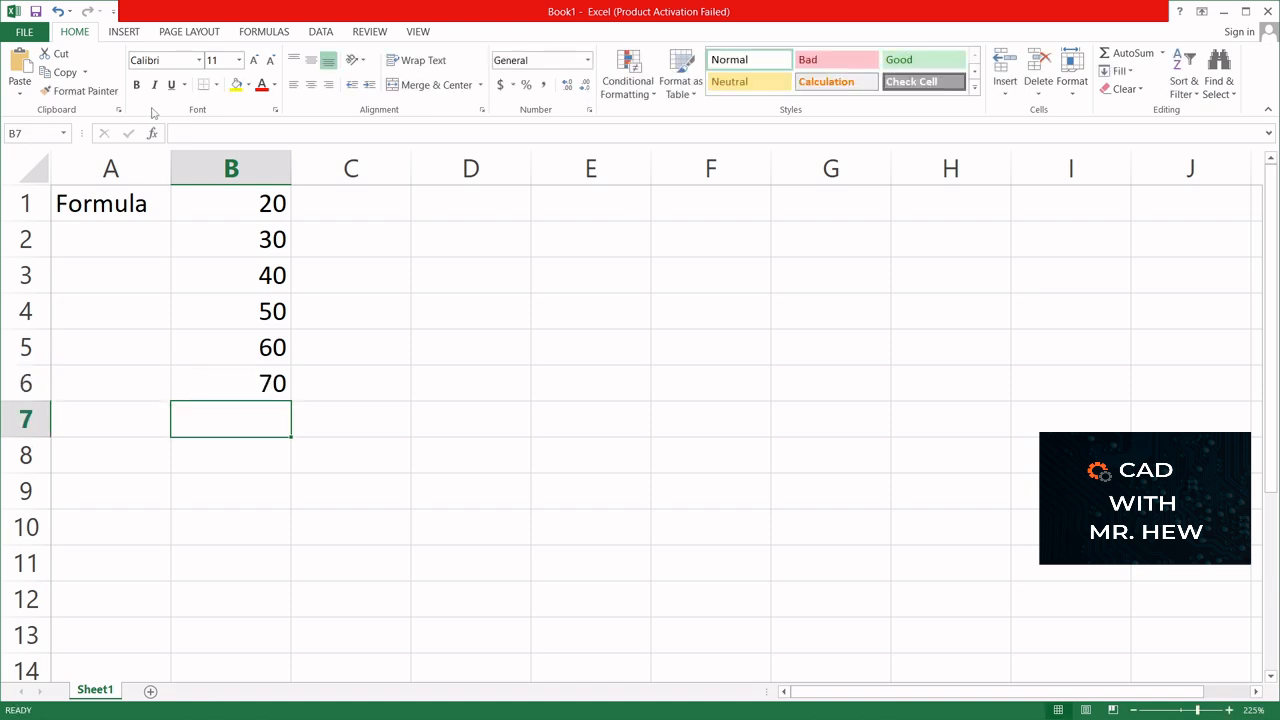
# - Label cell A7 with the text "Total"
pyautogui.click(118, 424)
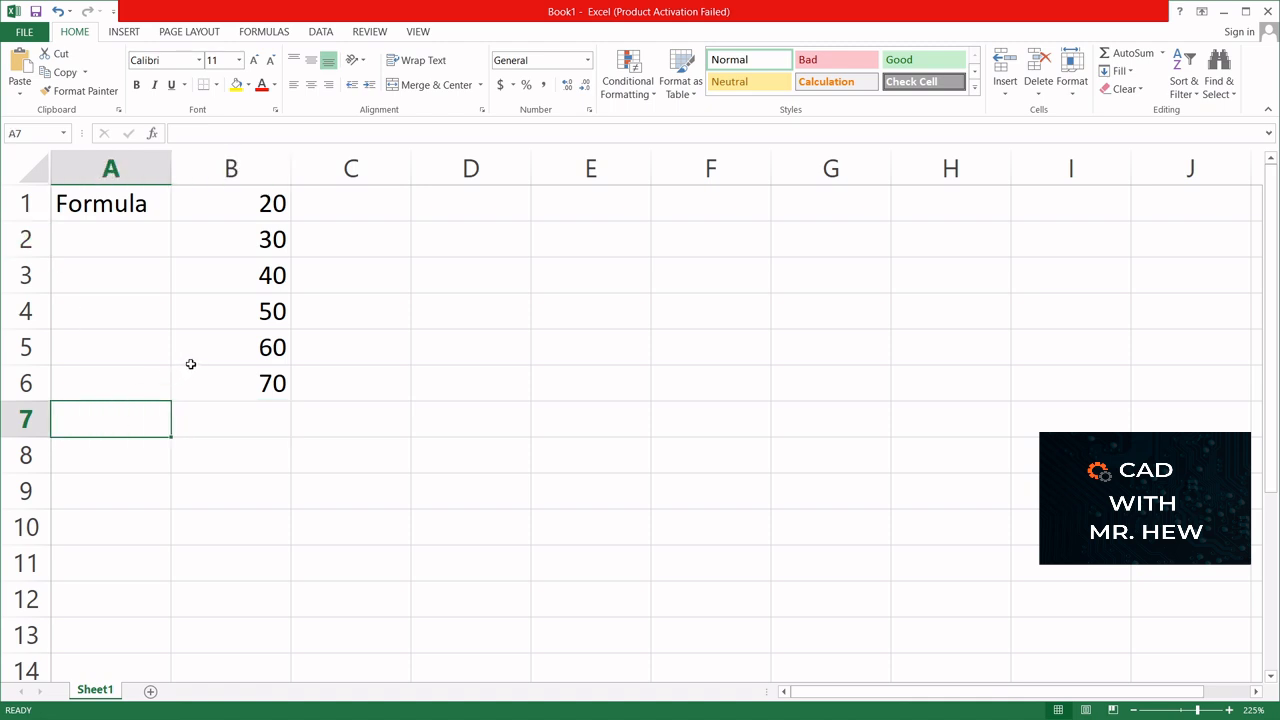
pyautogui.write('T')
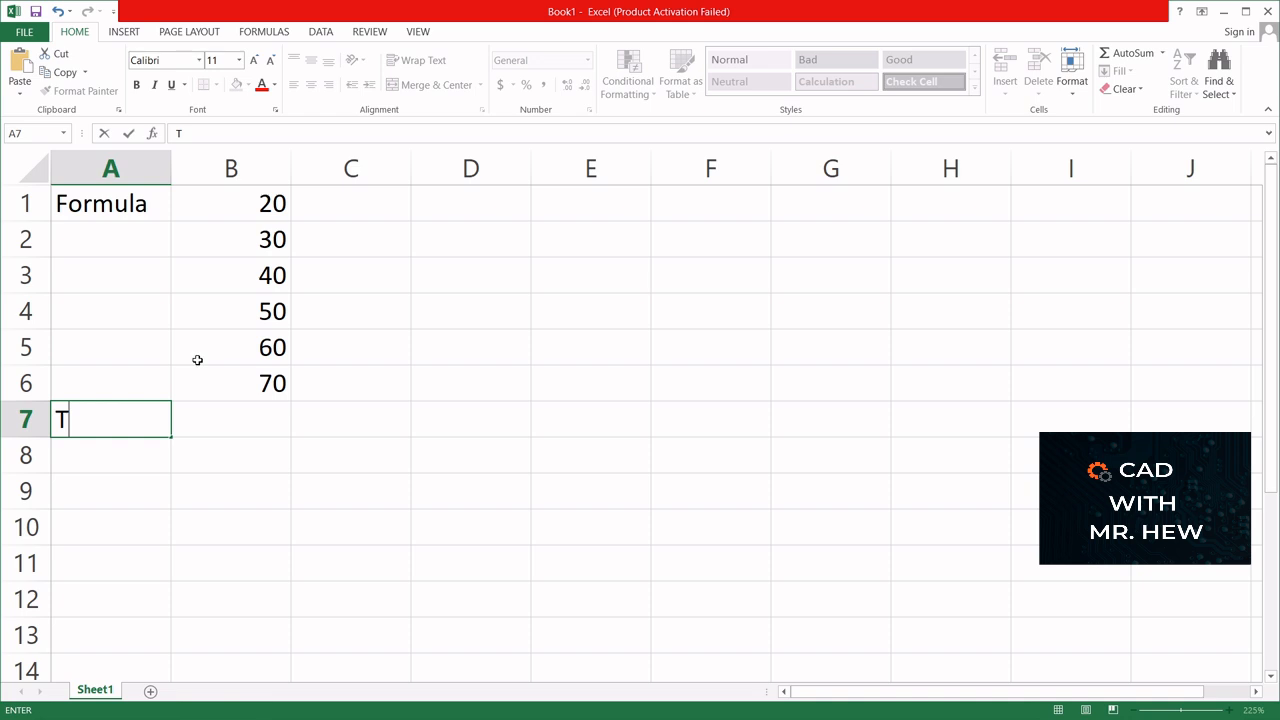
pyautogui.write('otal')
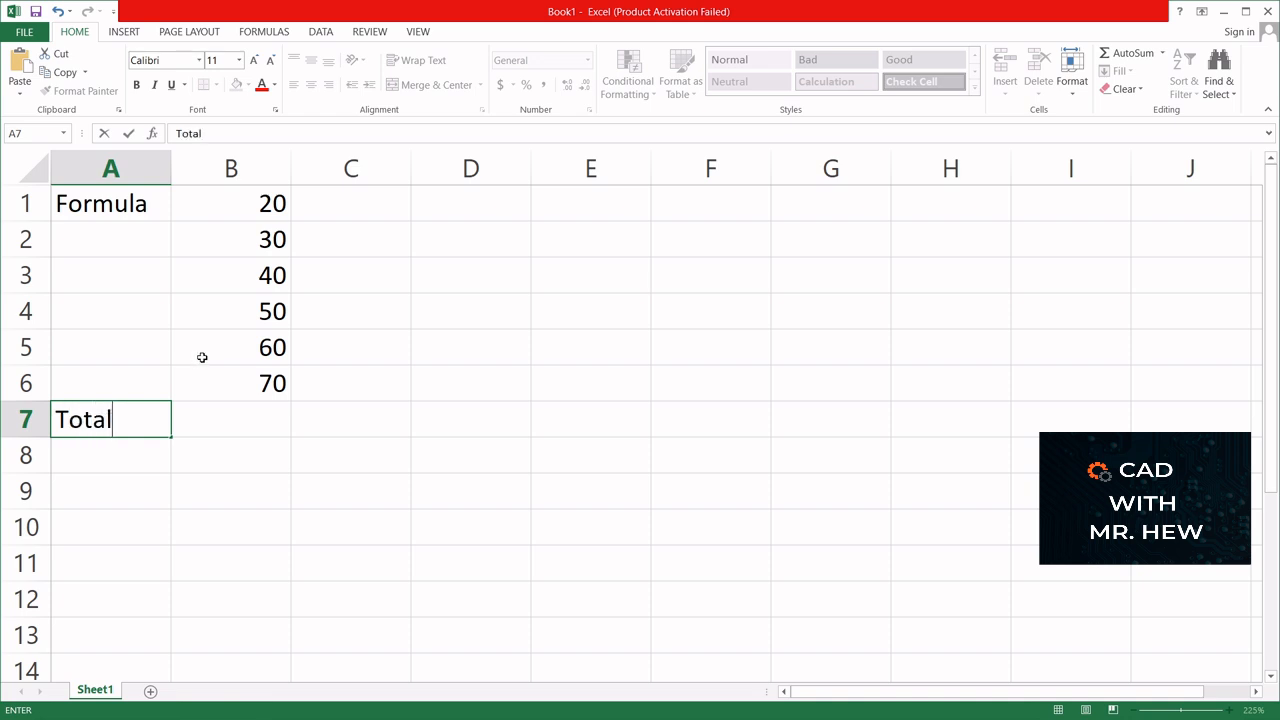
# - Add up the column in cell B7 using cell references with the formula =B1+B2+B3+B4+B5+B6
pyautogui.click(225, 417)
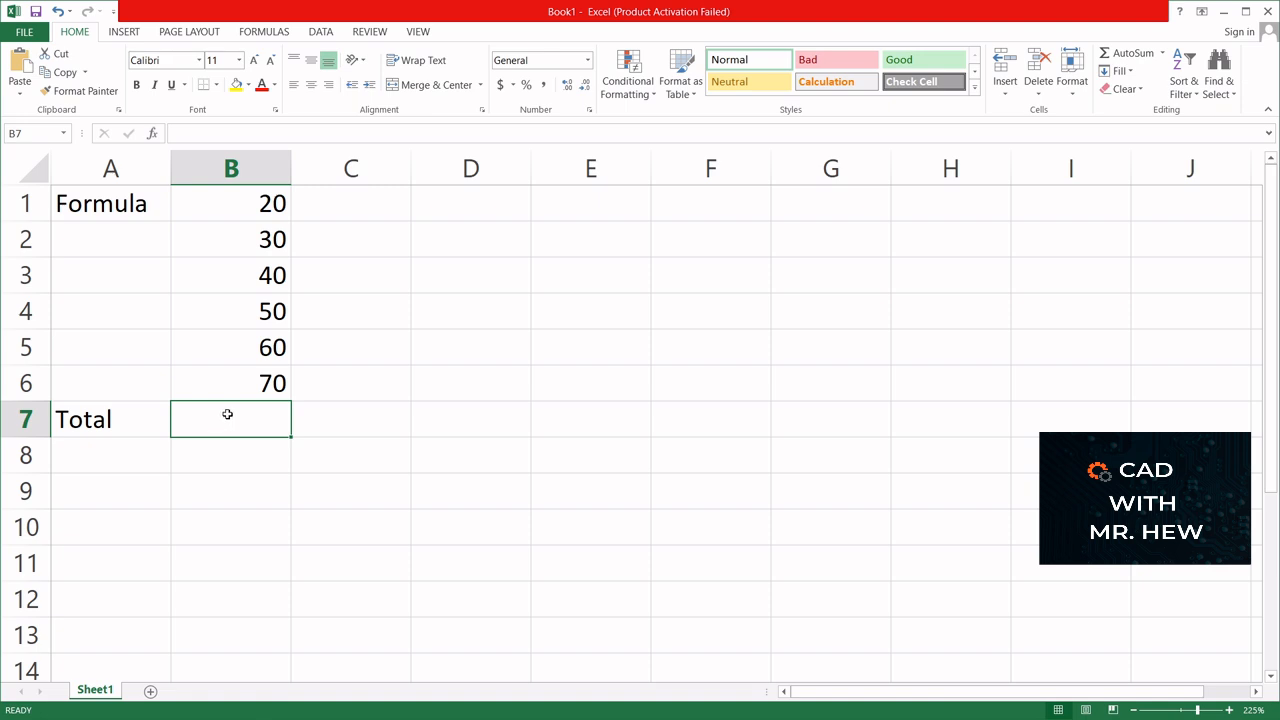
pyautogui.write('=')
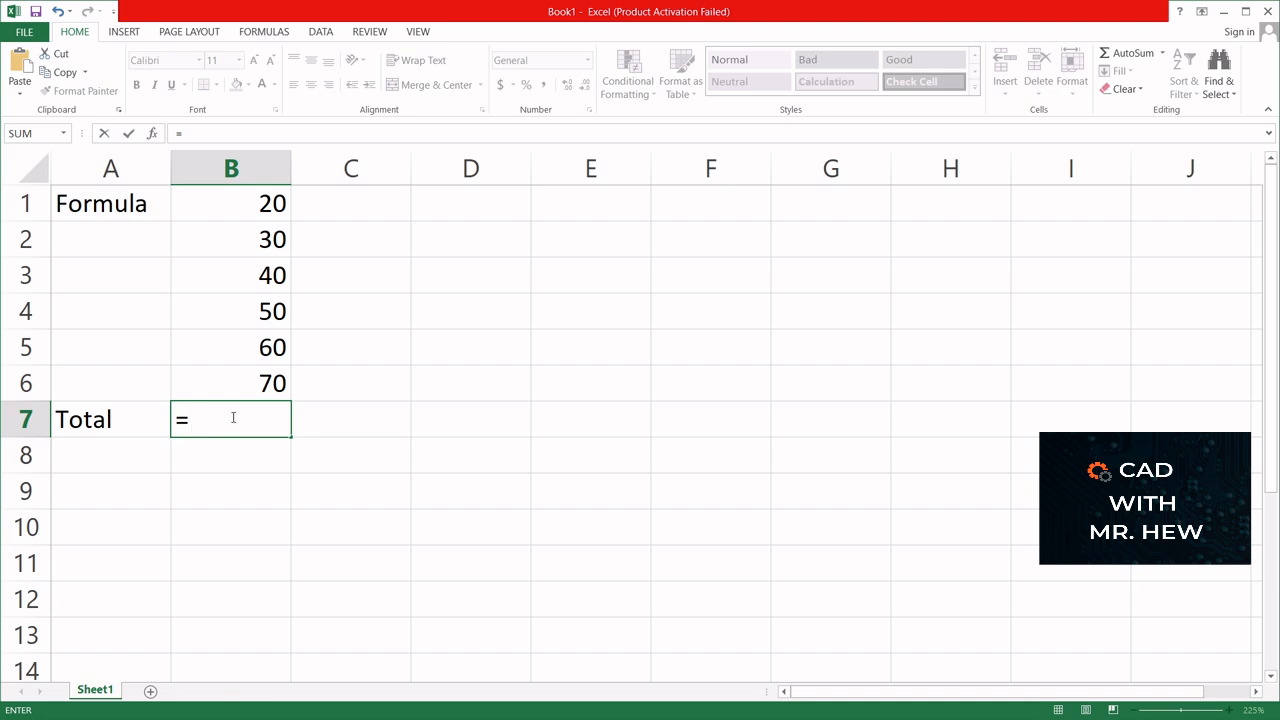
pyautogui.click(225, 202)
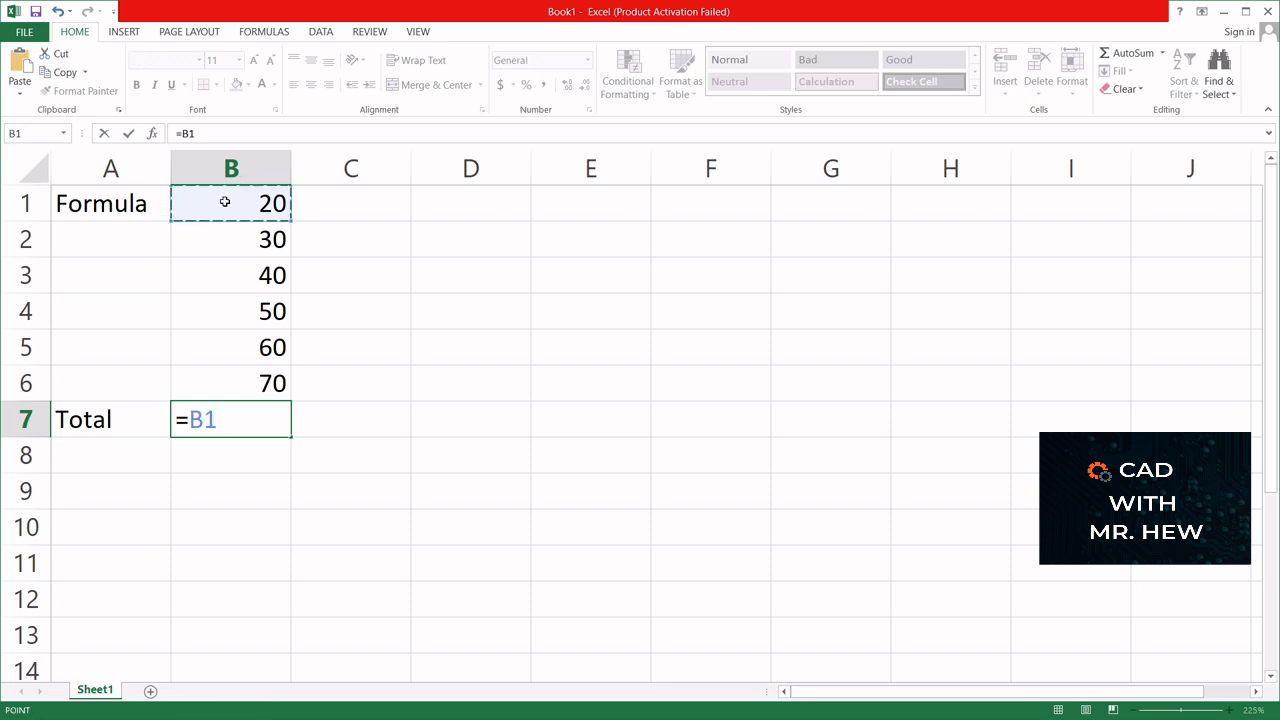
pyautogui.write('+')
pyautogui.click(221, 240)
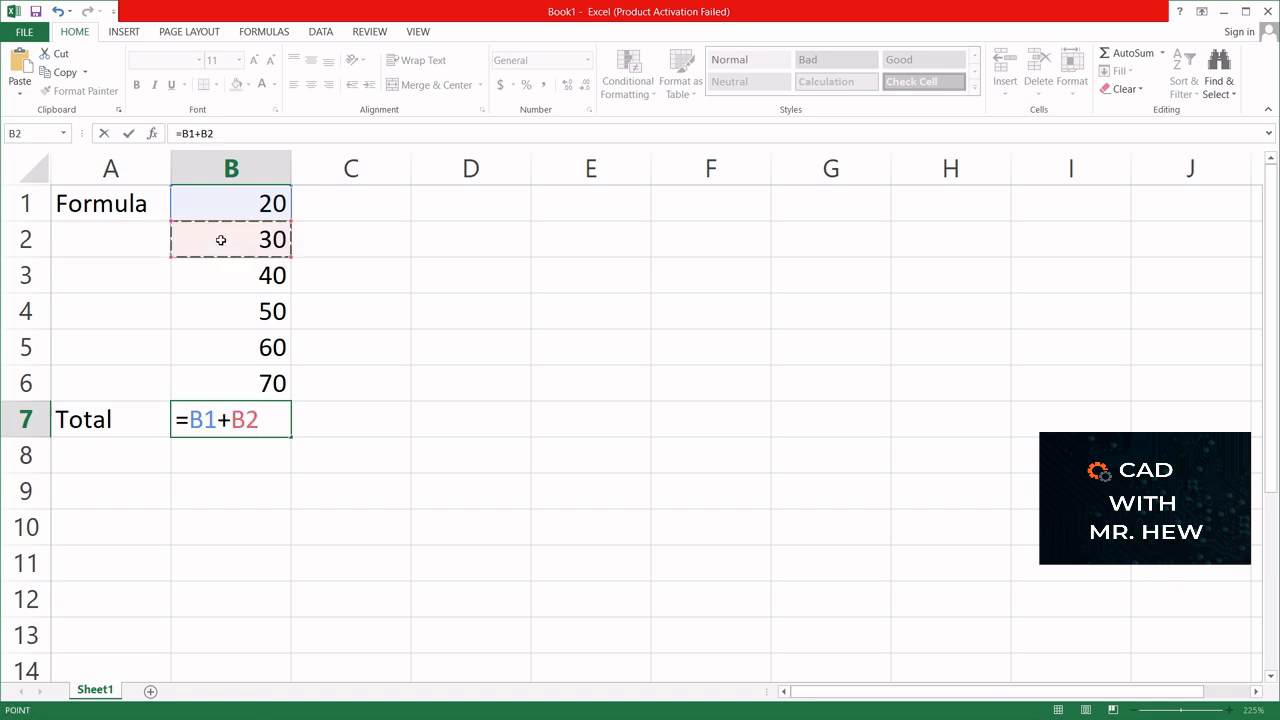
pyautogui.write('+')
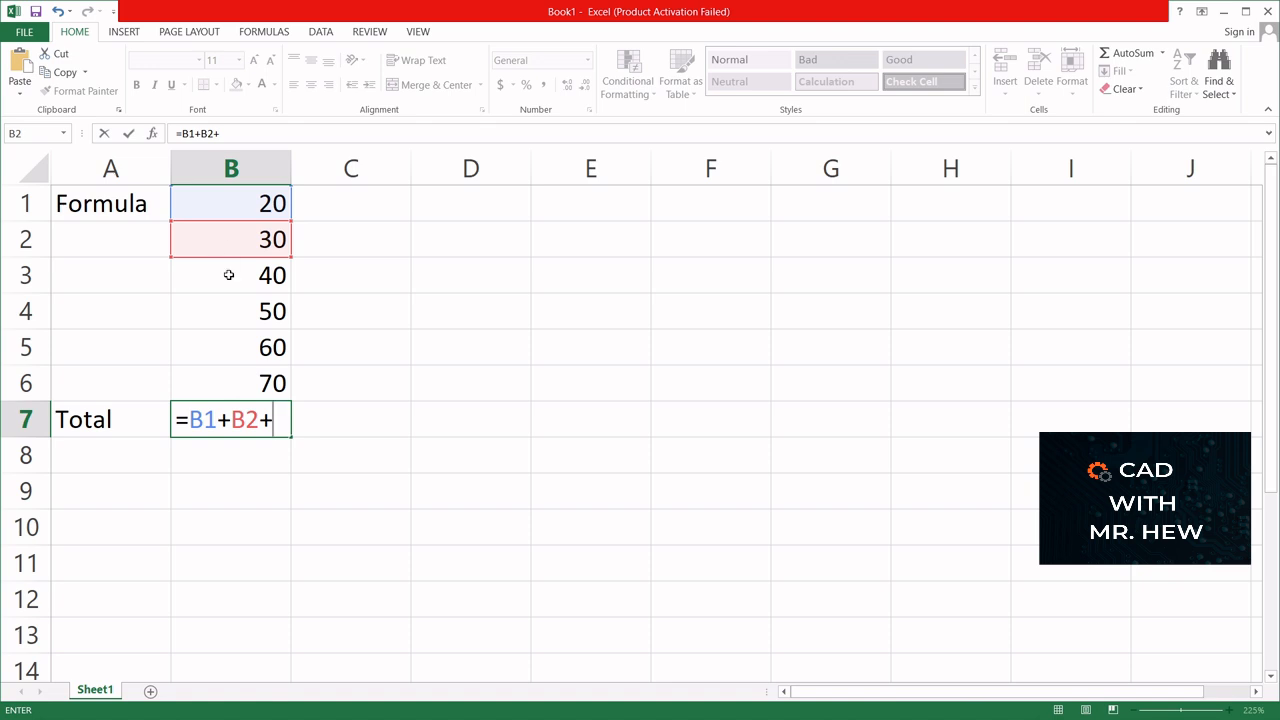
pyautogui.click(228, 275)
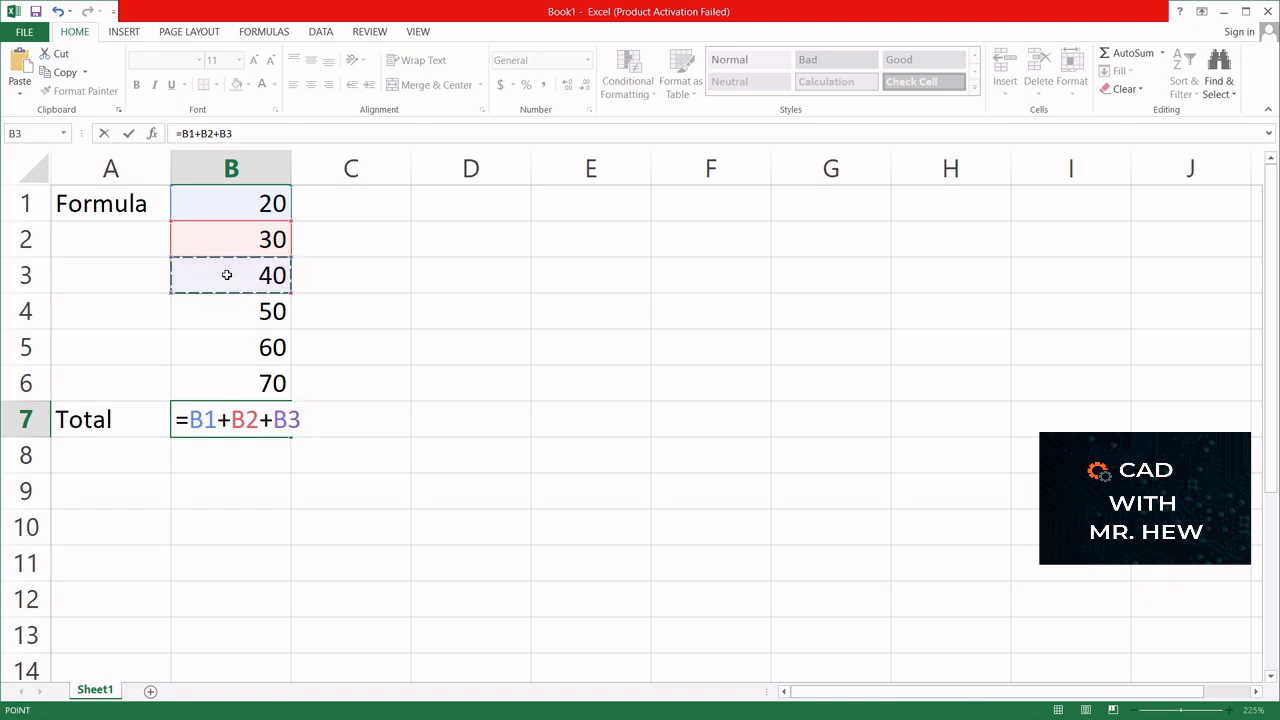
pyautogui.write('+')
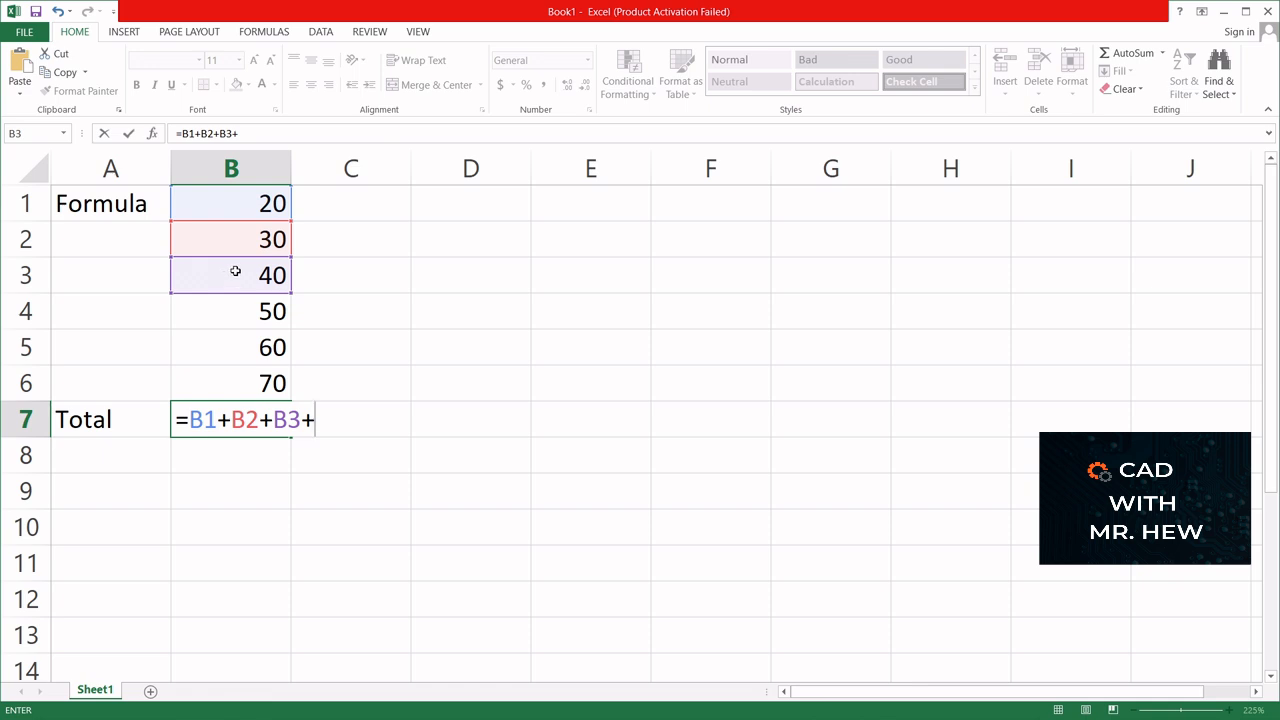
pyautogui.click(241, 310)
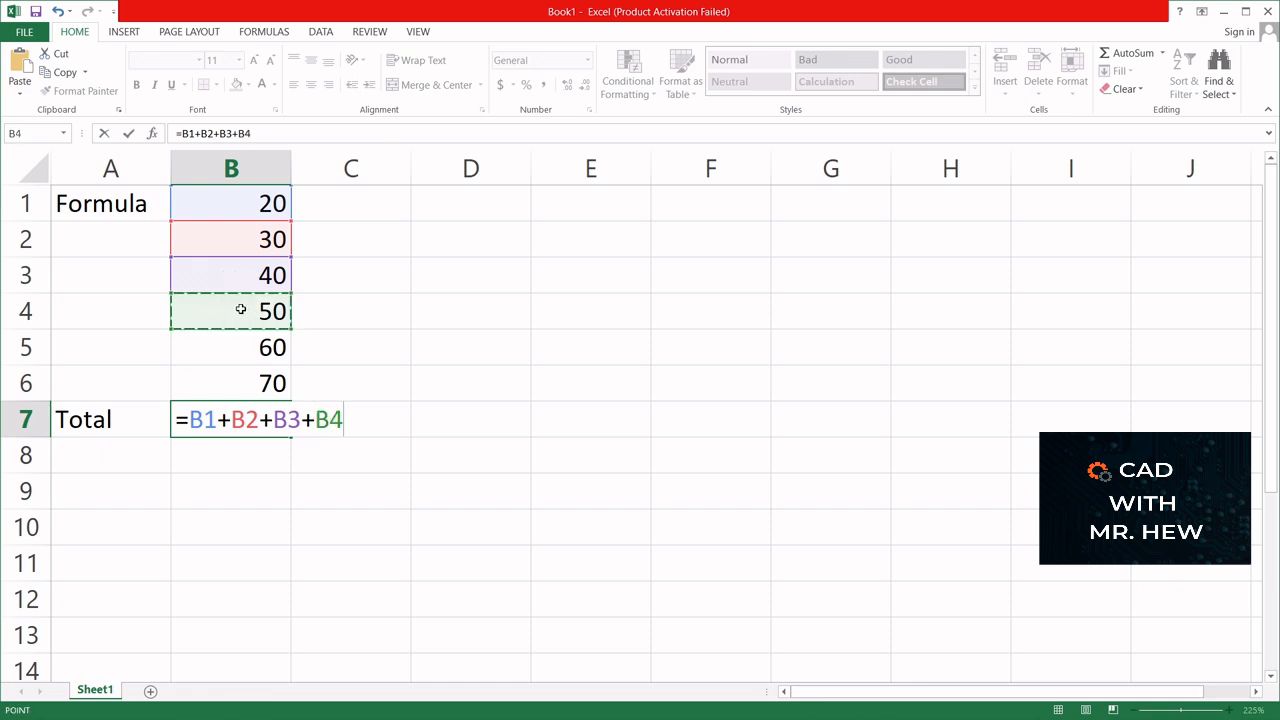
pyautogui.write('+')
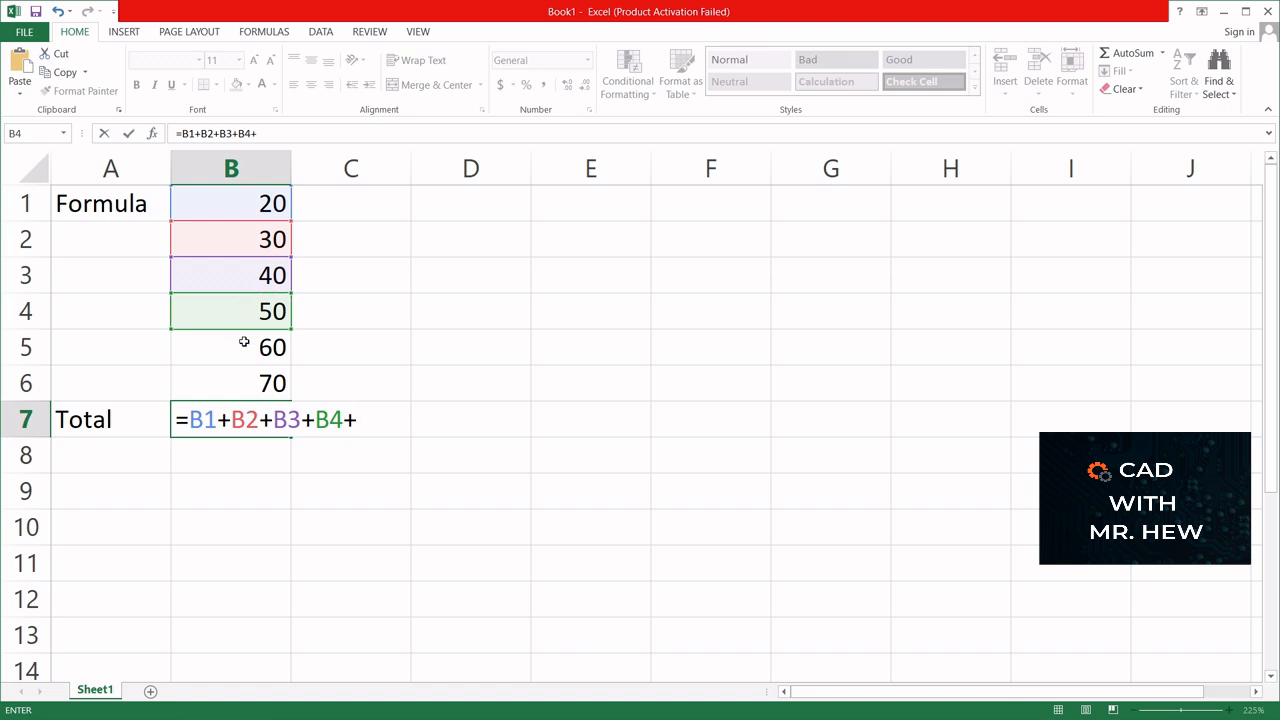
pyautogui.click(243, 337)
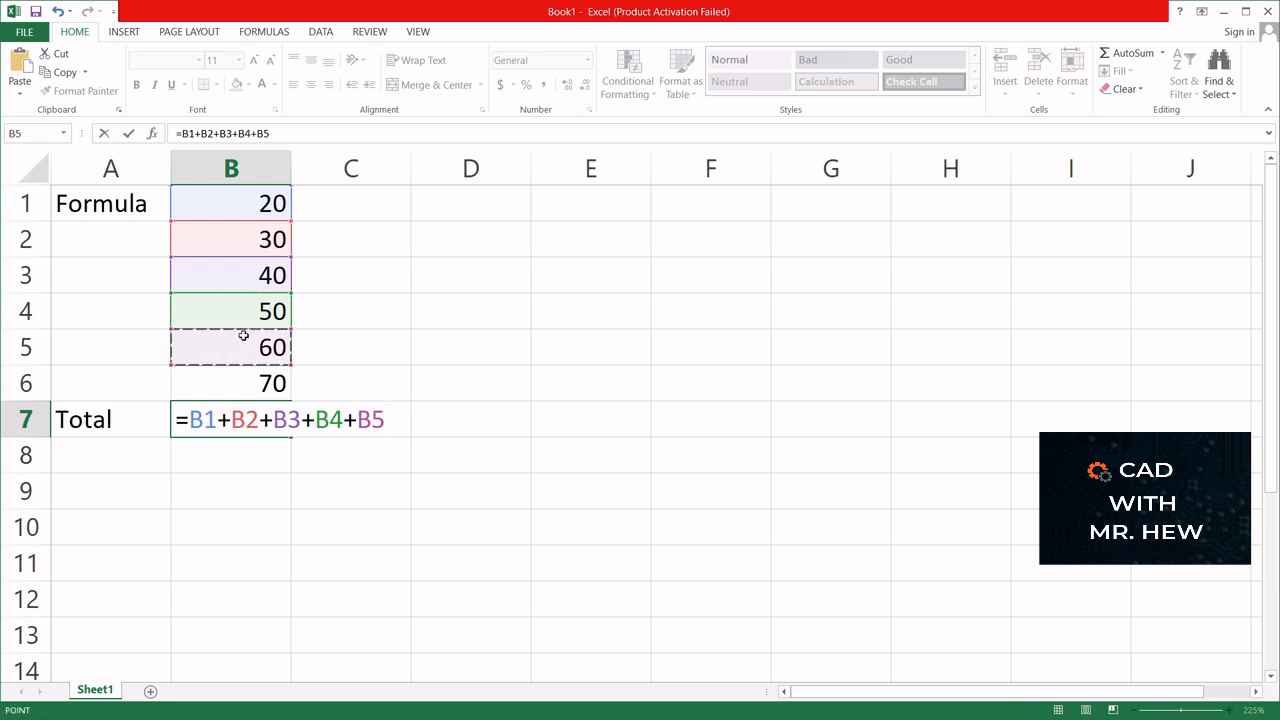
pyautogui.write('+')
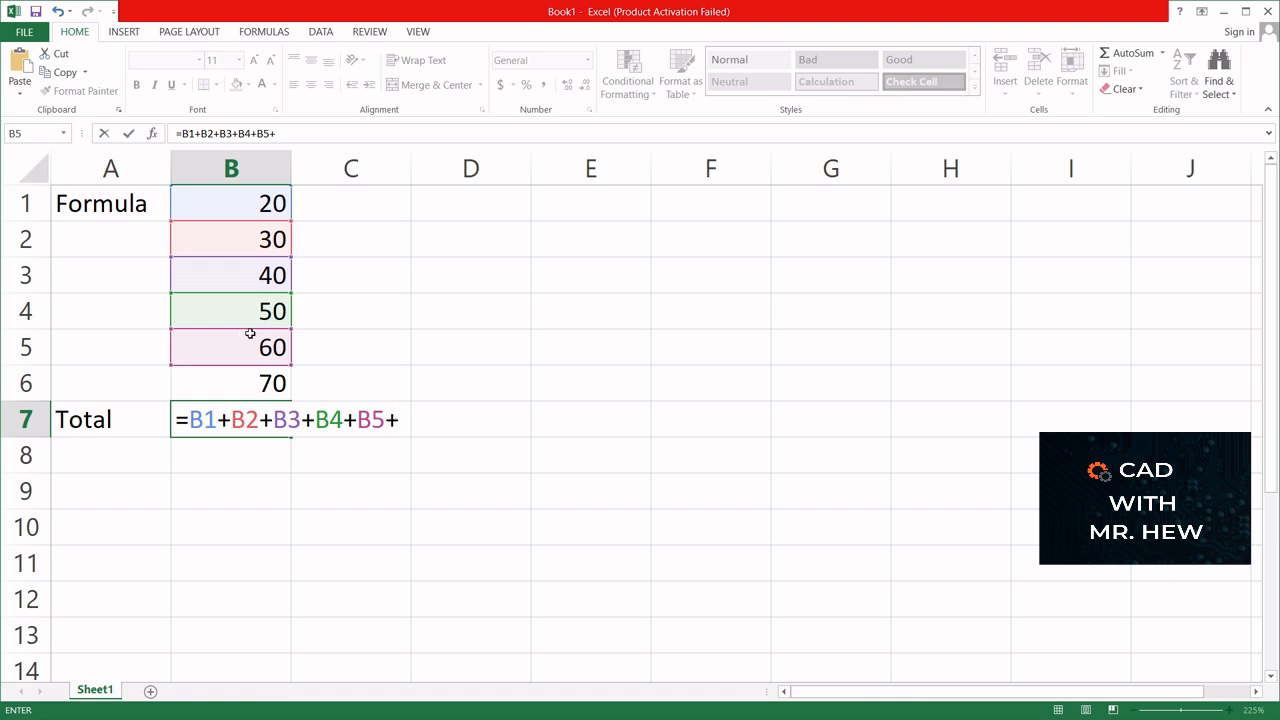
pyautogui.click(249, 383)
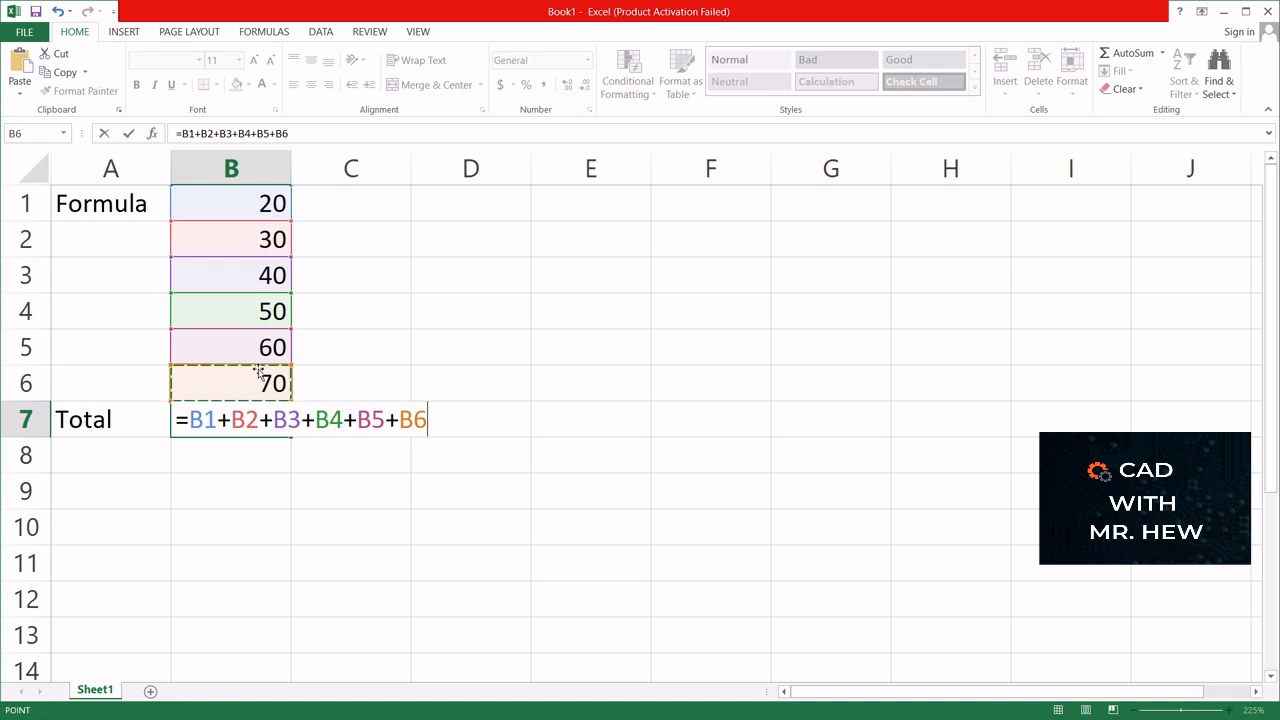
pyautogui.press('Return')
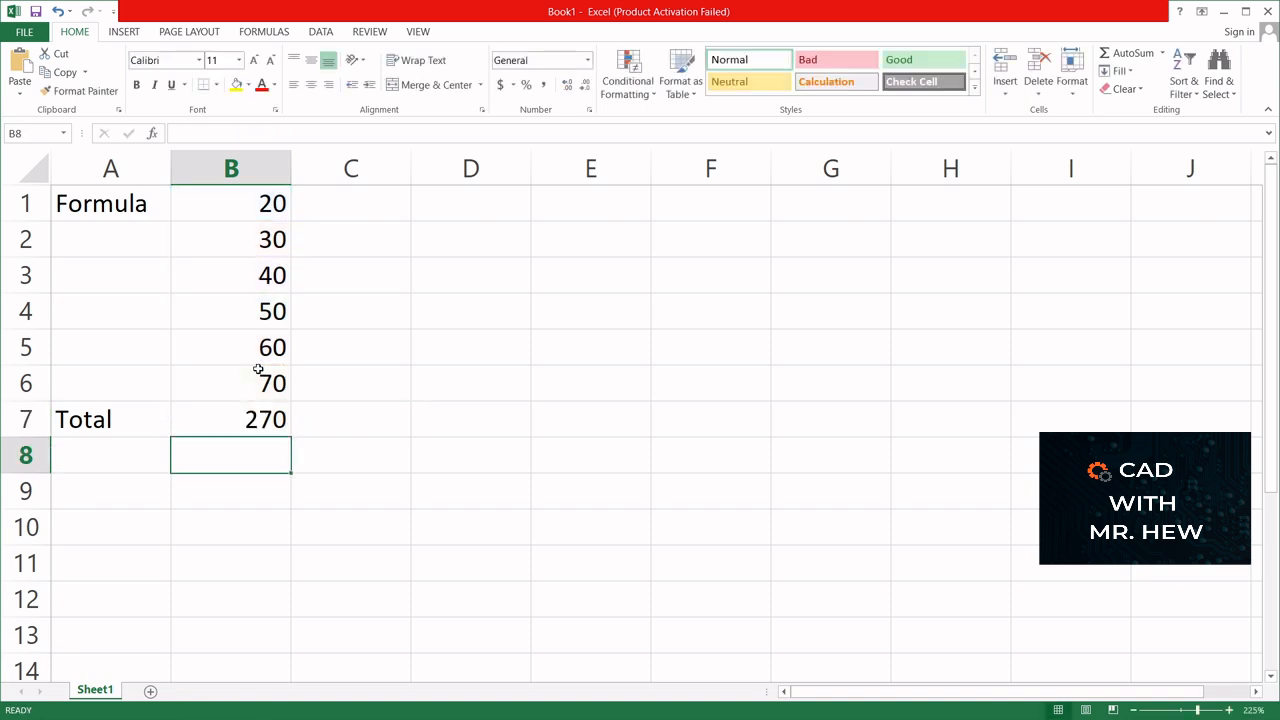
# - Label cell A8 with the text "Total" for a second sum
pyautogui.click(225, 421)
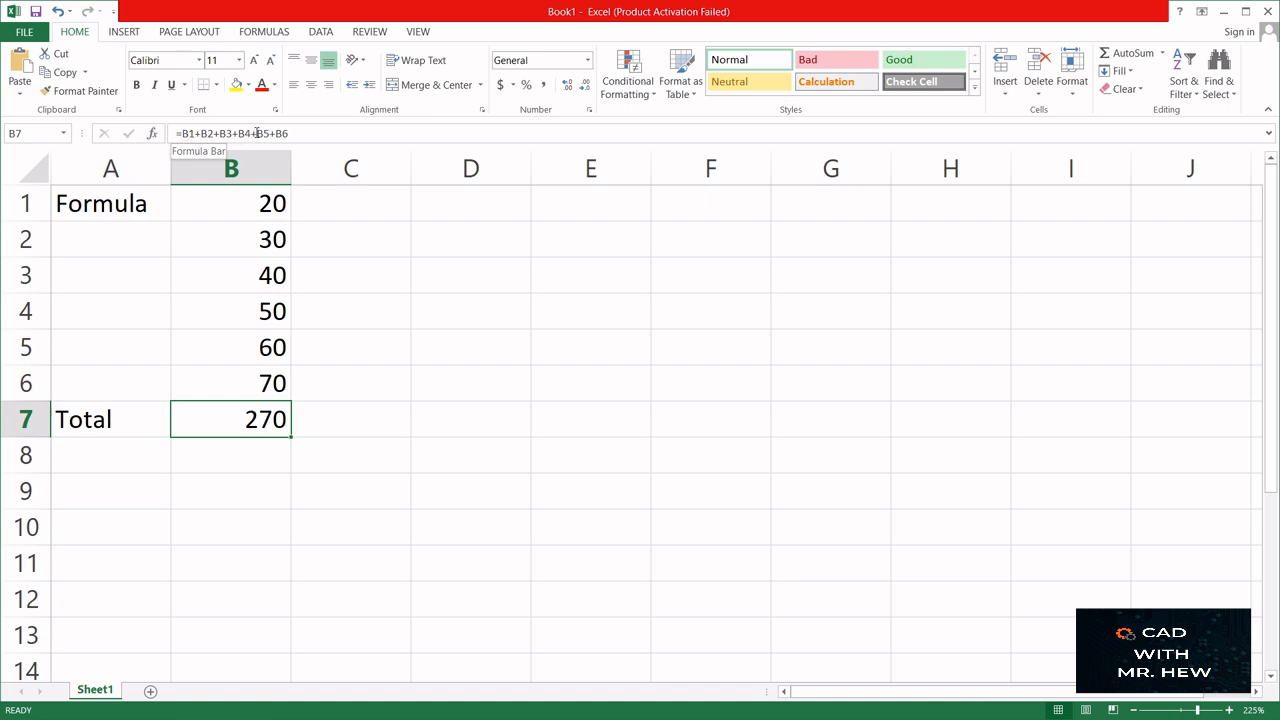
pyautogui.click(236, 459)
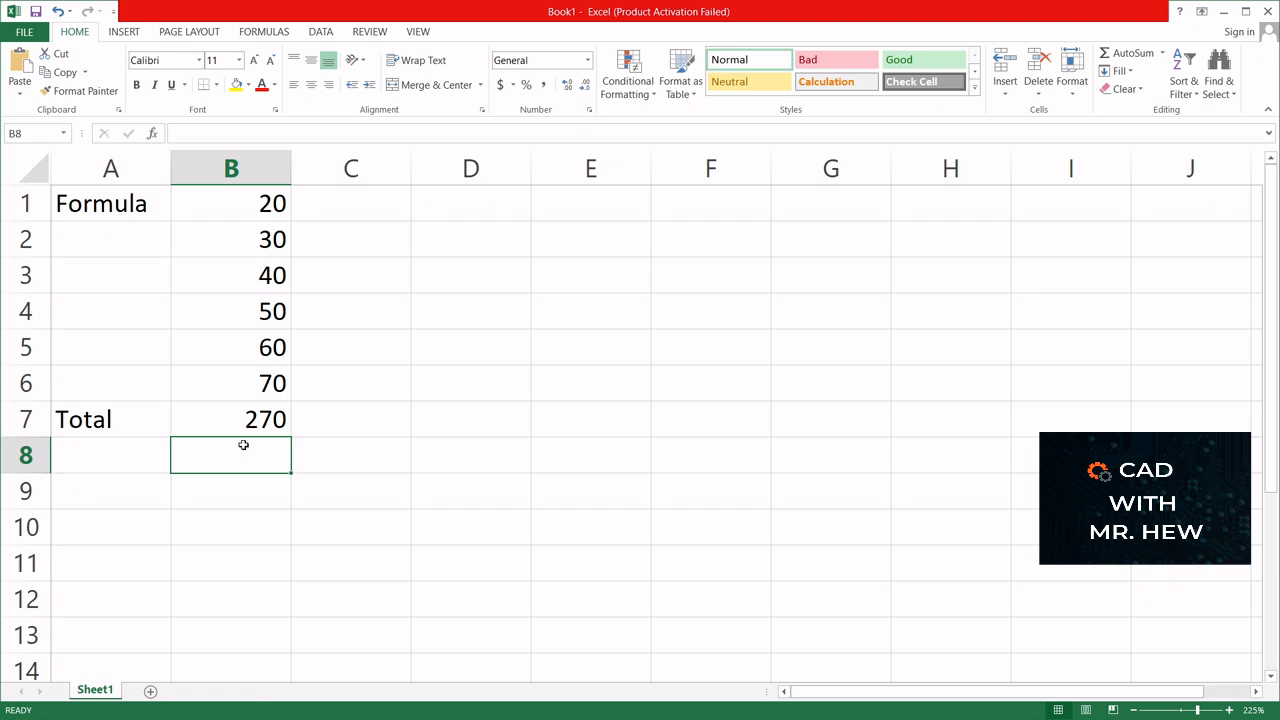
pyautogui.click(88, 450)
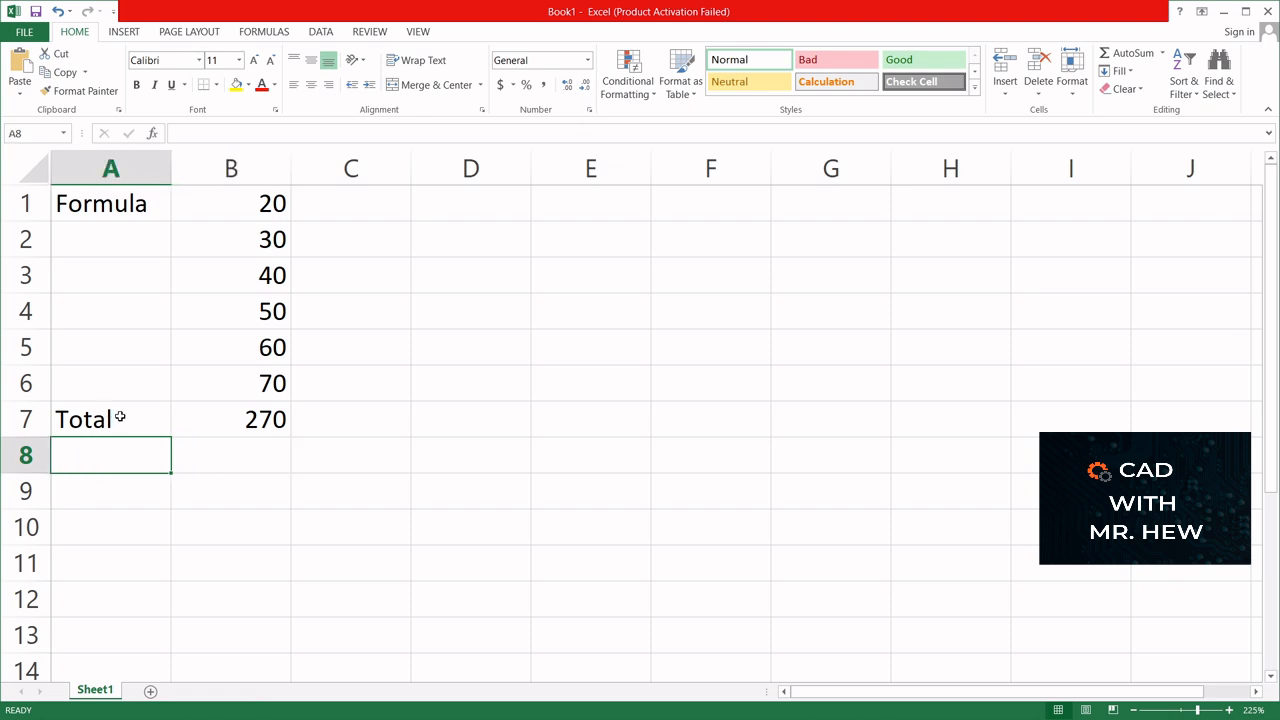
pyautogui.write('T')
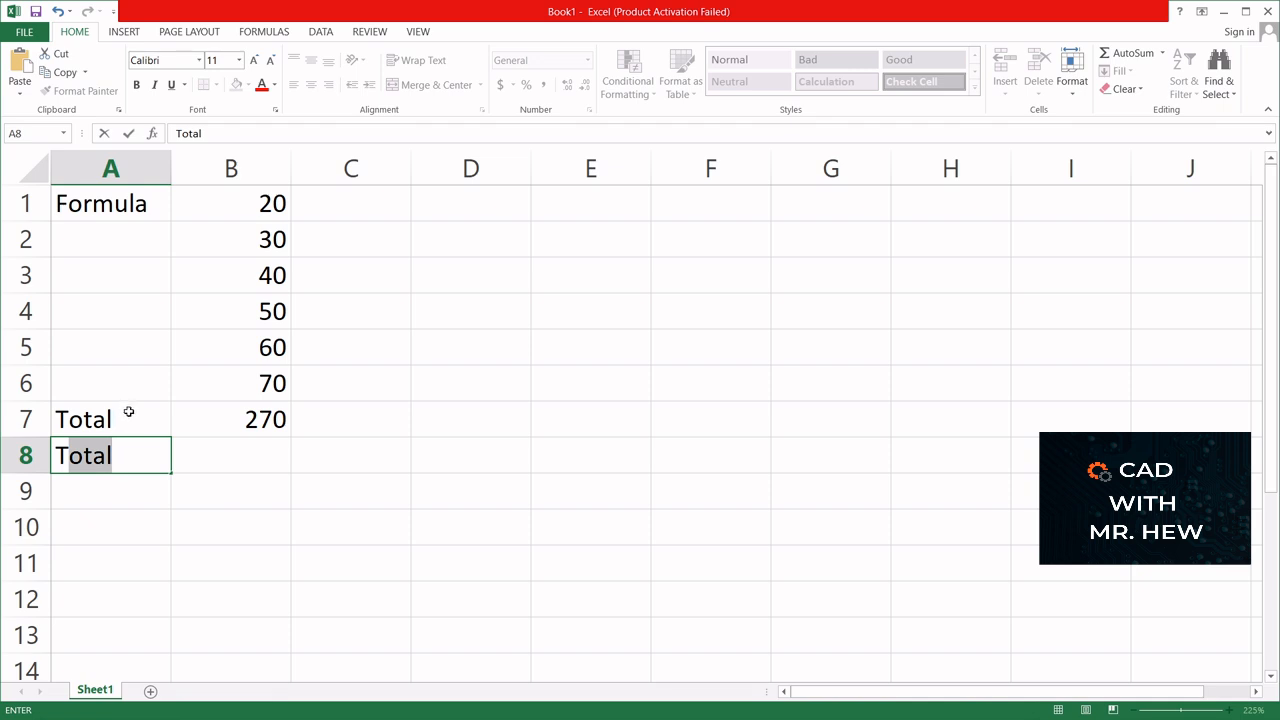
pyautogui.press('Return')
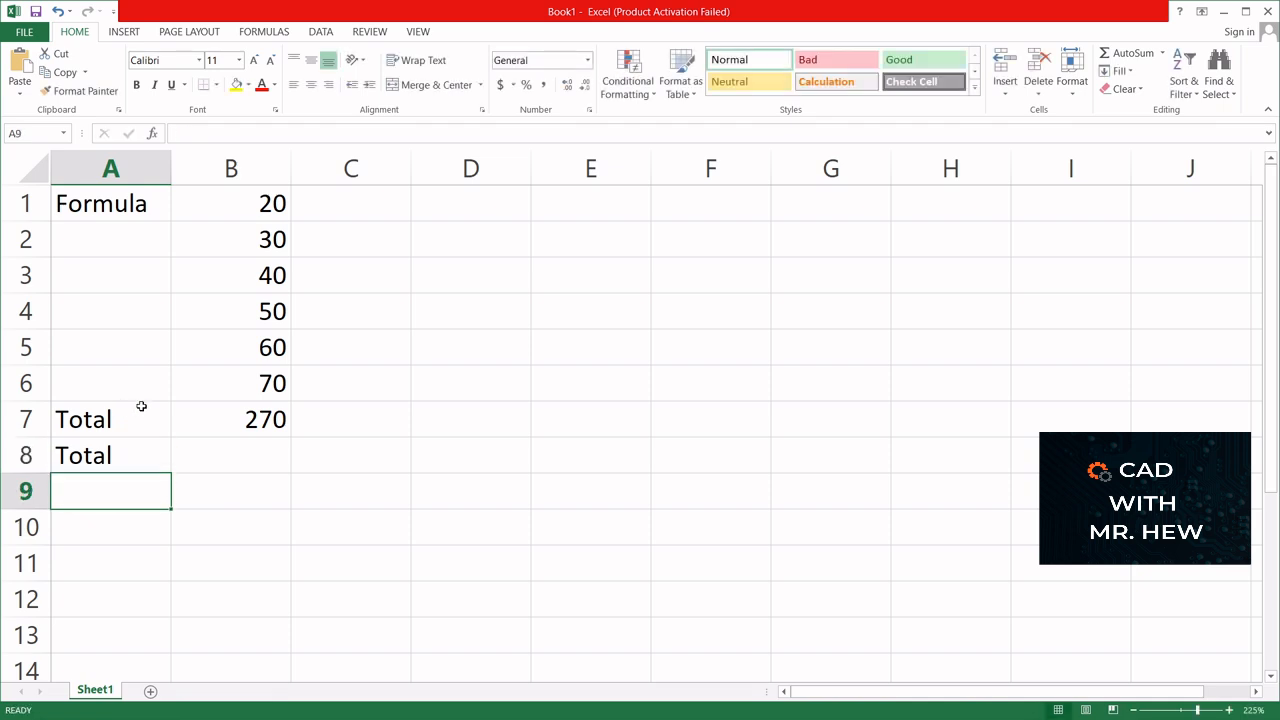
# - Calculate the second total in cell B8 from literal numbers with the formula =20+30+40+50+60+70
pyautogui.click(219, 455)
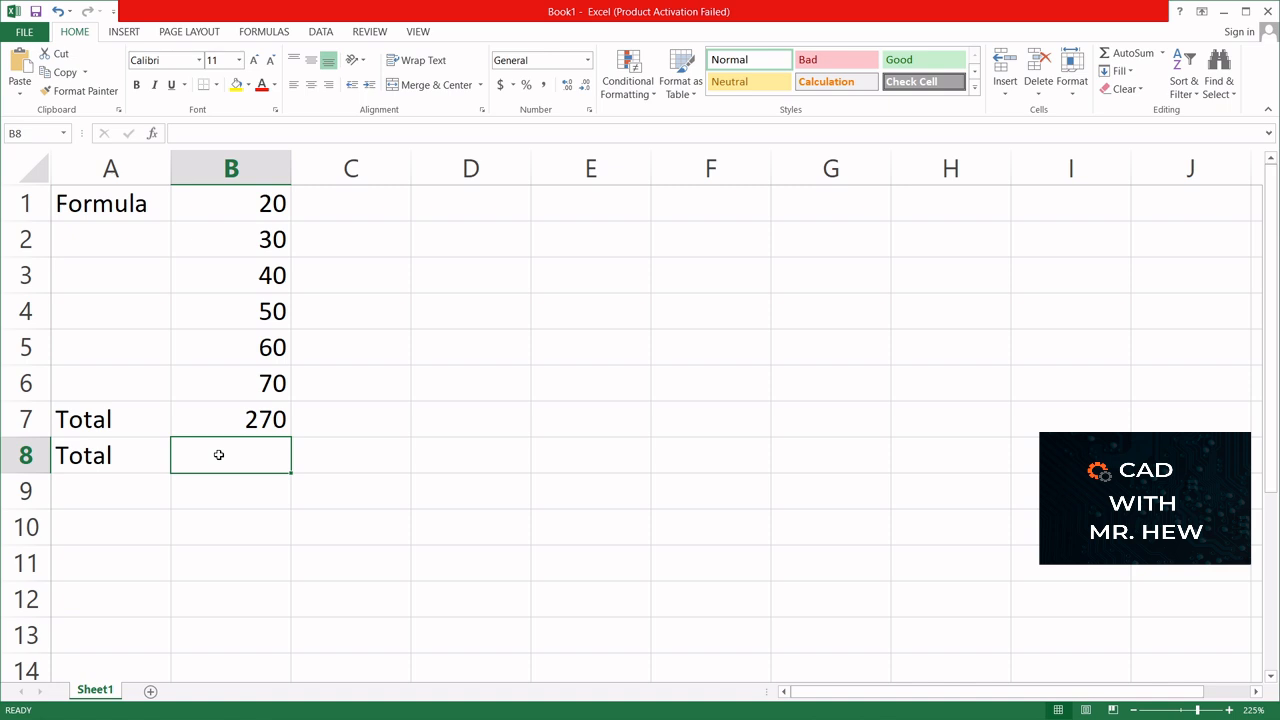
pyautogui.write('=')
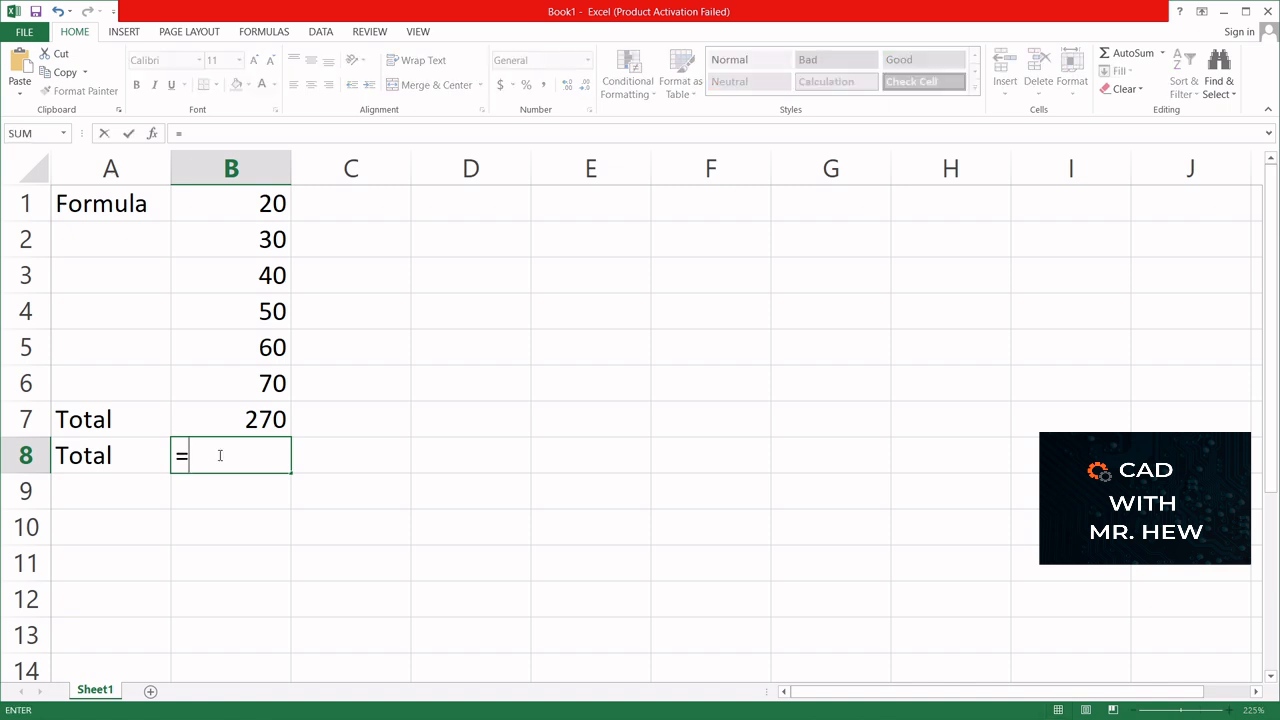
pyautogui.write('20+30+40')
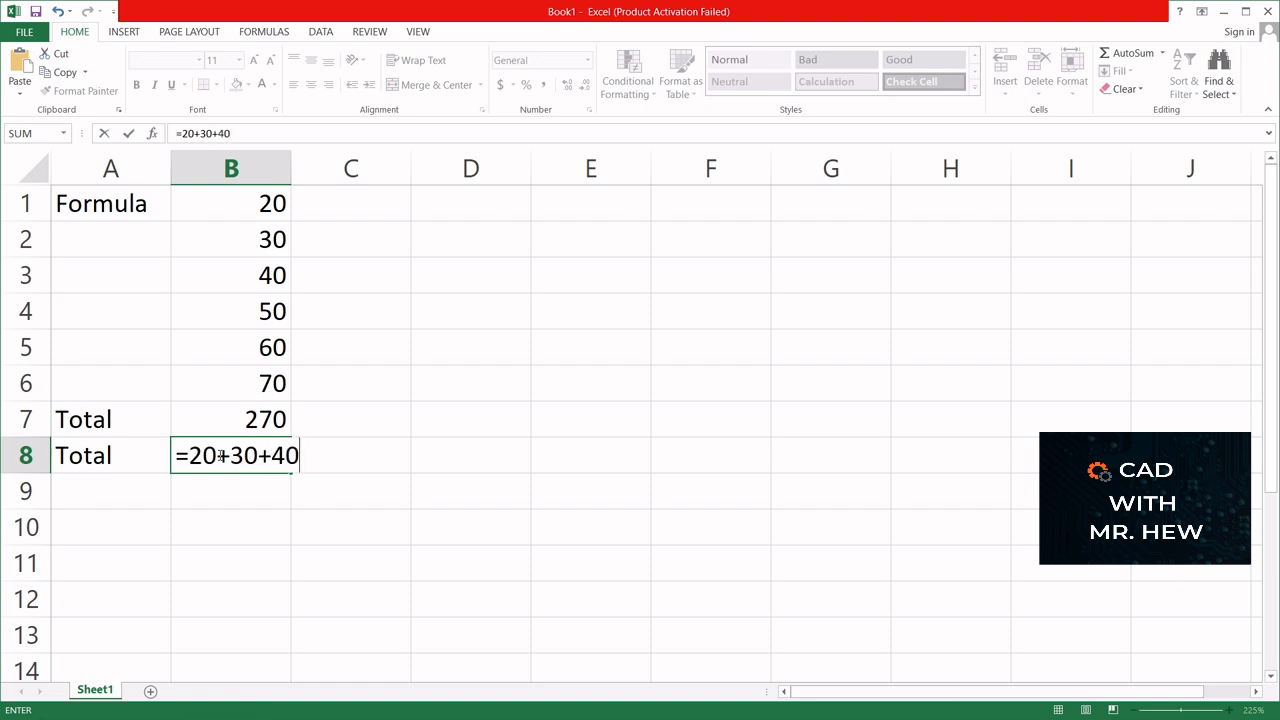
pyautogui.write('+50+60+')
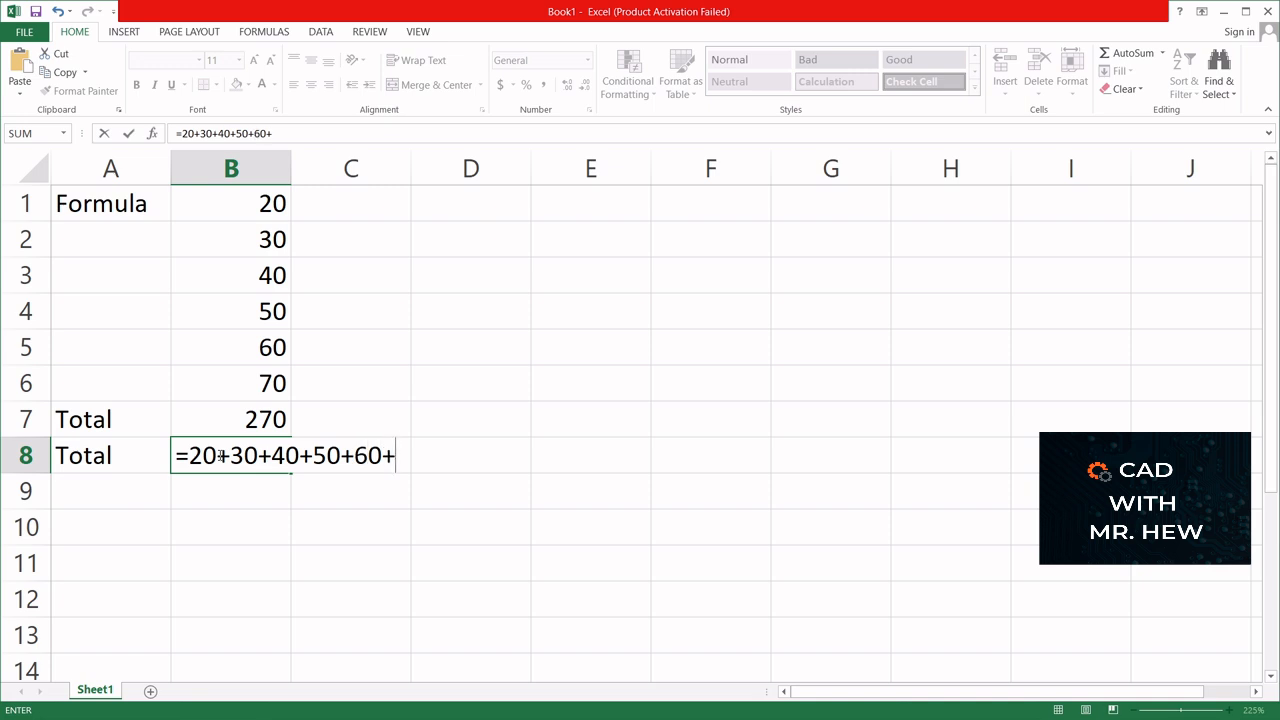
pyautogui.write('70')
pyautogui.press('Return')
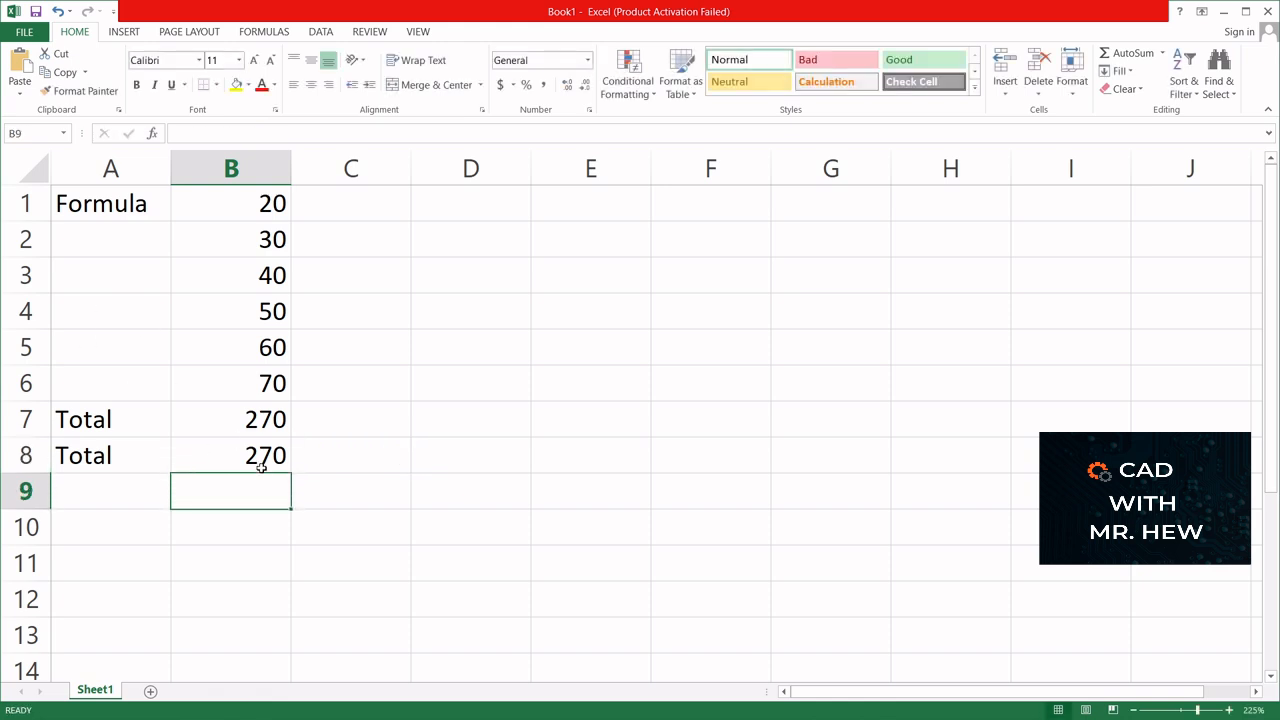
# - Change the first number of the column, in cell B1, to 10
pyautogui.click(232, 419)
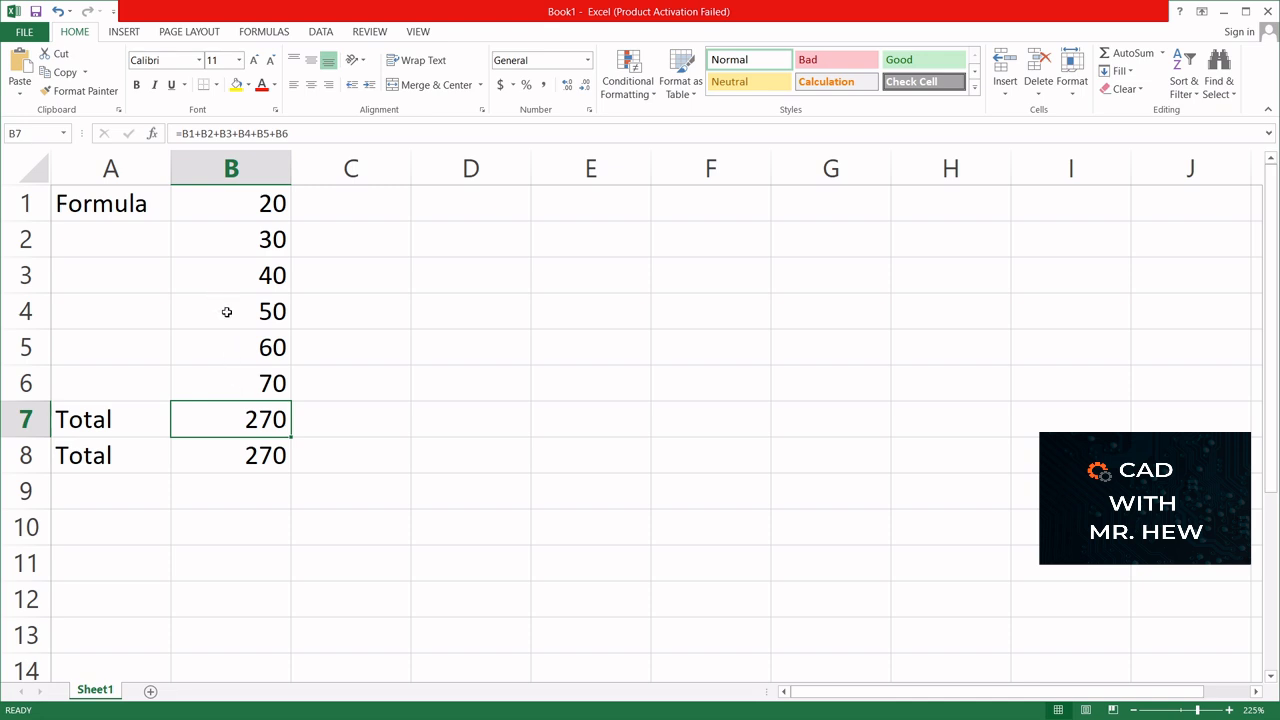
pyautogui.click(242, 208)
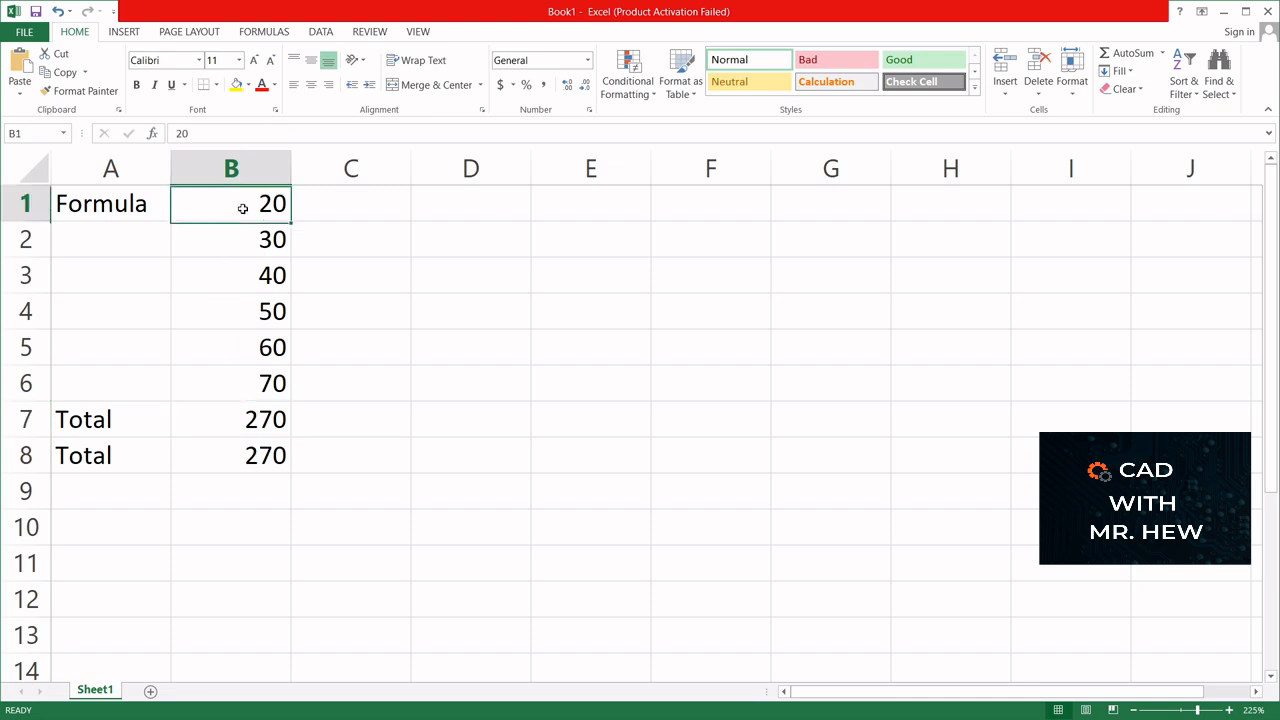
pyautogui.write('10')
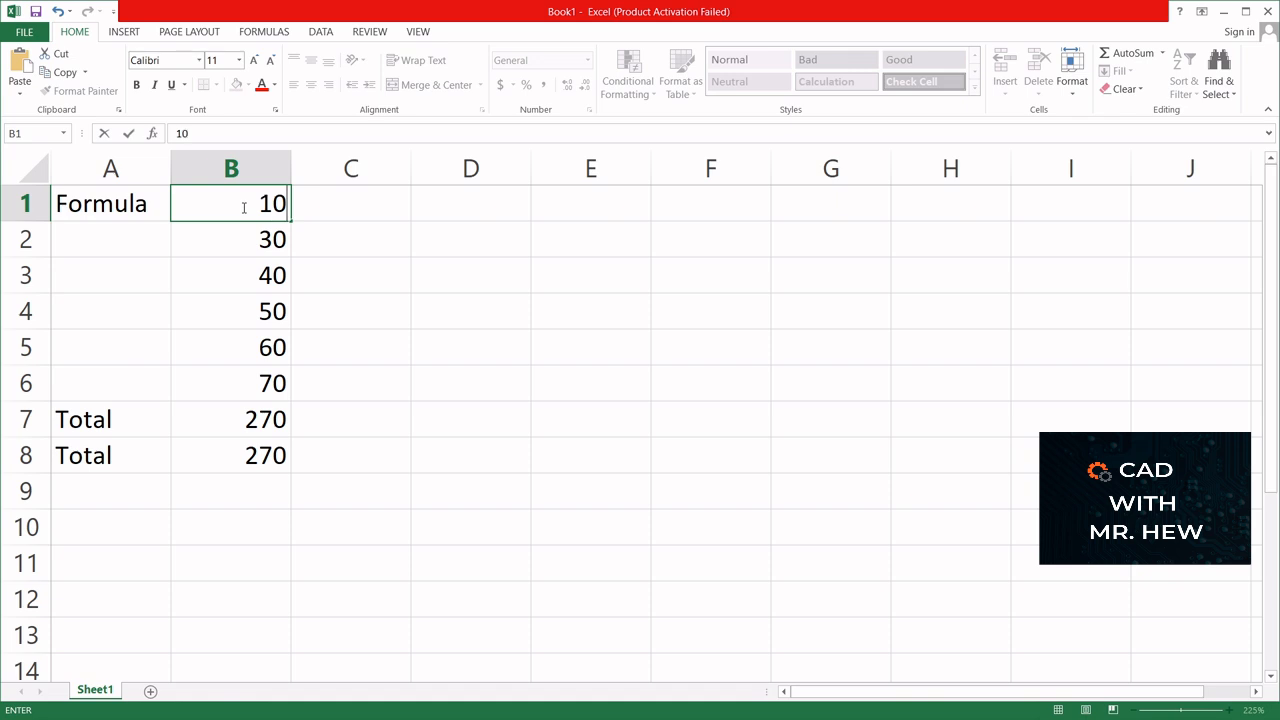
pyautogui.press('Return')
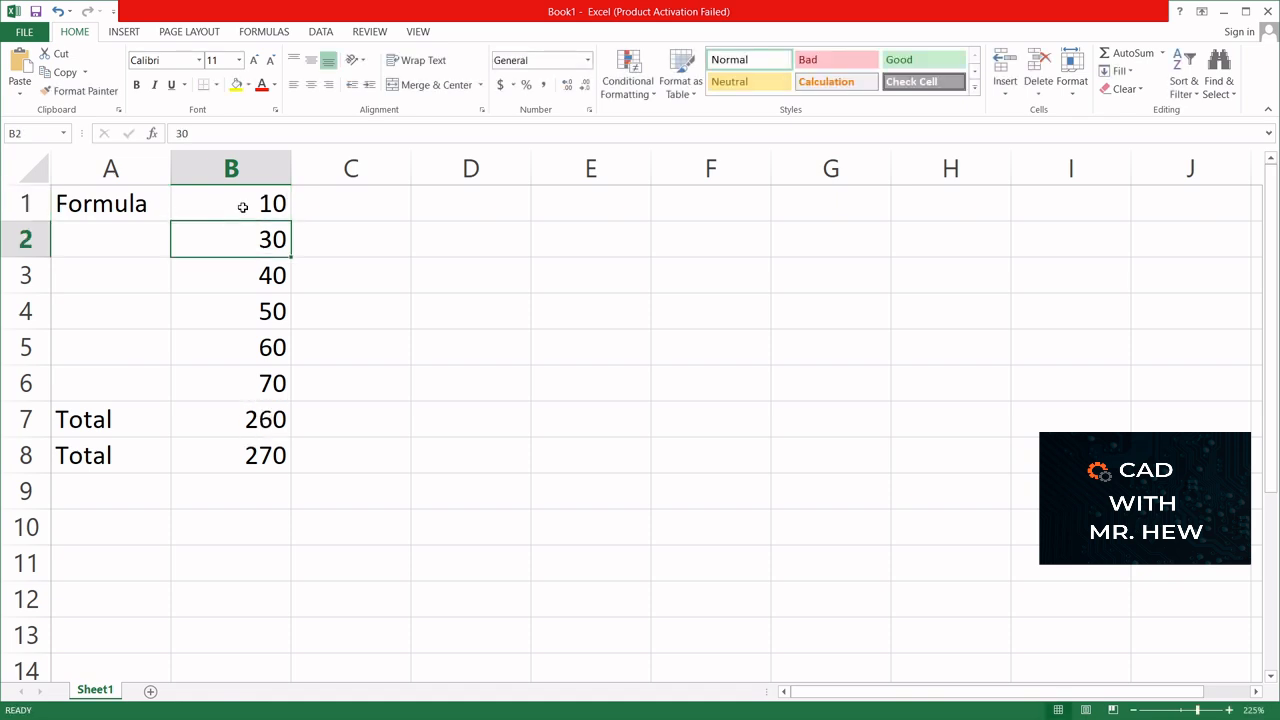
# - Edit the literal-number formula in cell B8 to read =10+30+40+50+60+70
pyautogui.click(250, 455)
pyautogui.doubleClick(250, 455)
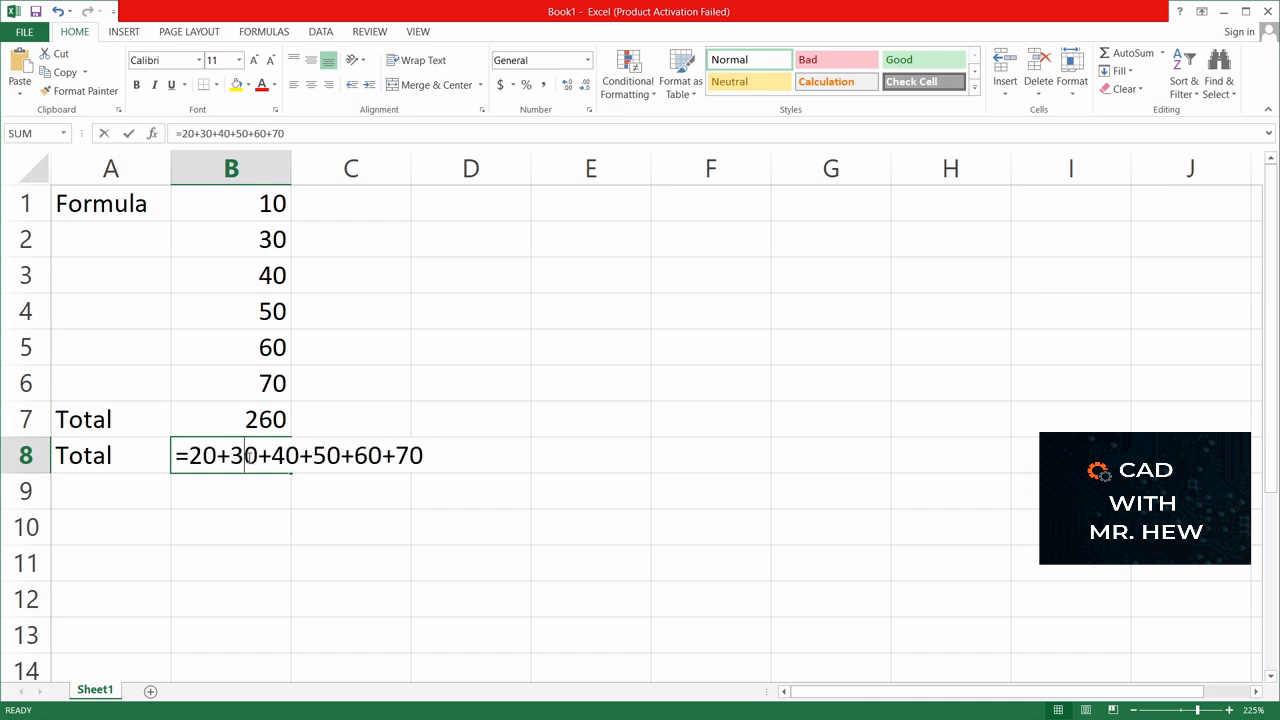
pyautogui.click(200, 456)
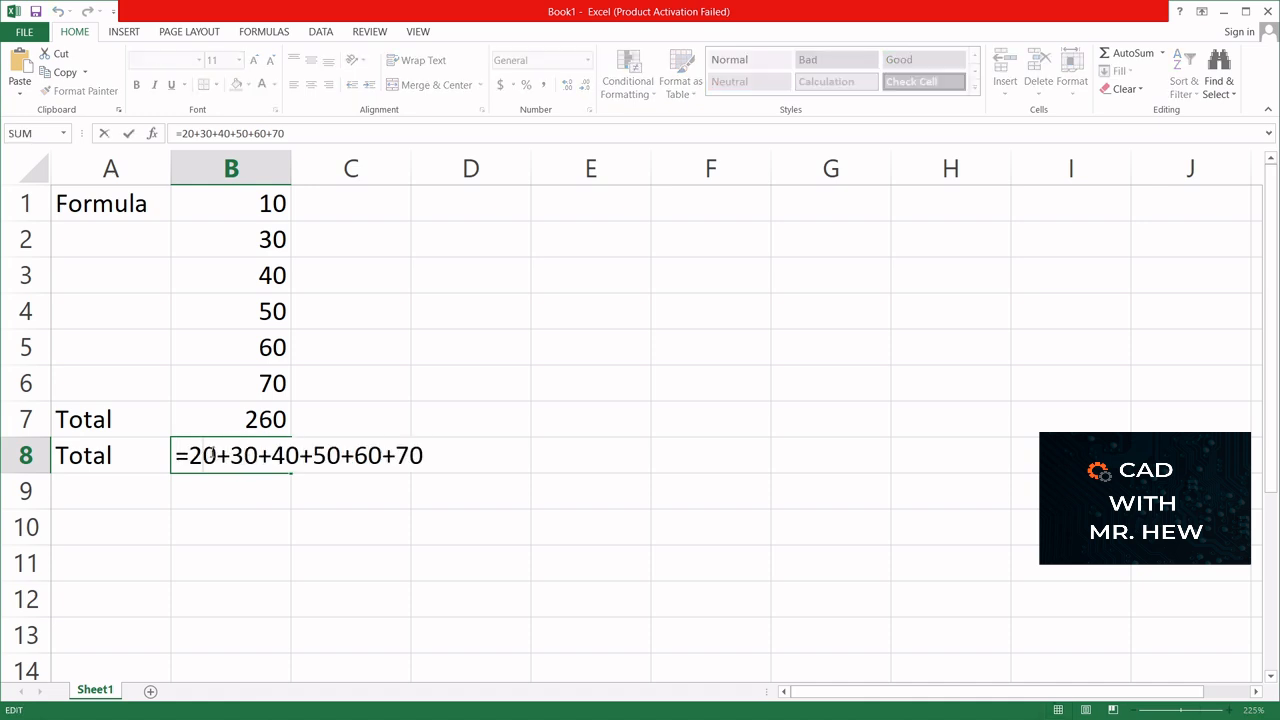
pyautogui.press('BackSpace')
pyautogui.write('1')
pyautogui.press('Return')
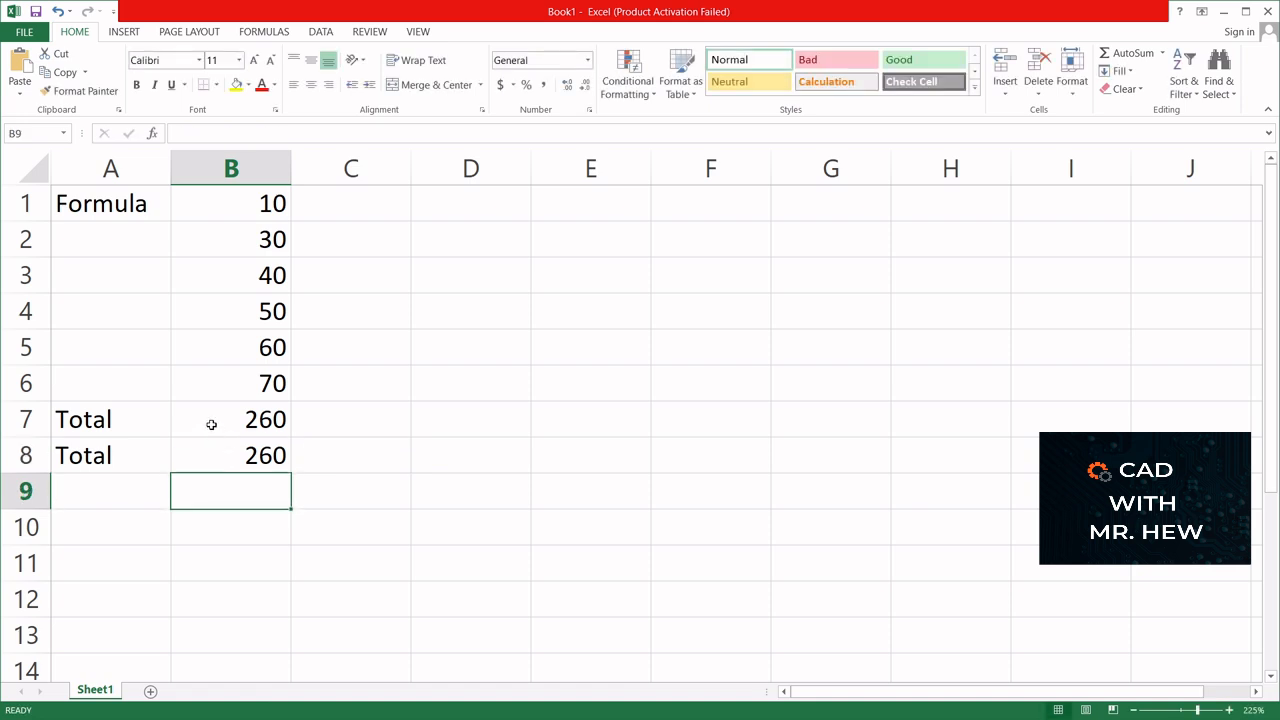
# - Label cell A9 with the text "Average"
pyautogui.click(117, 487)
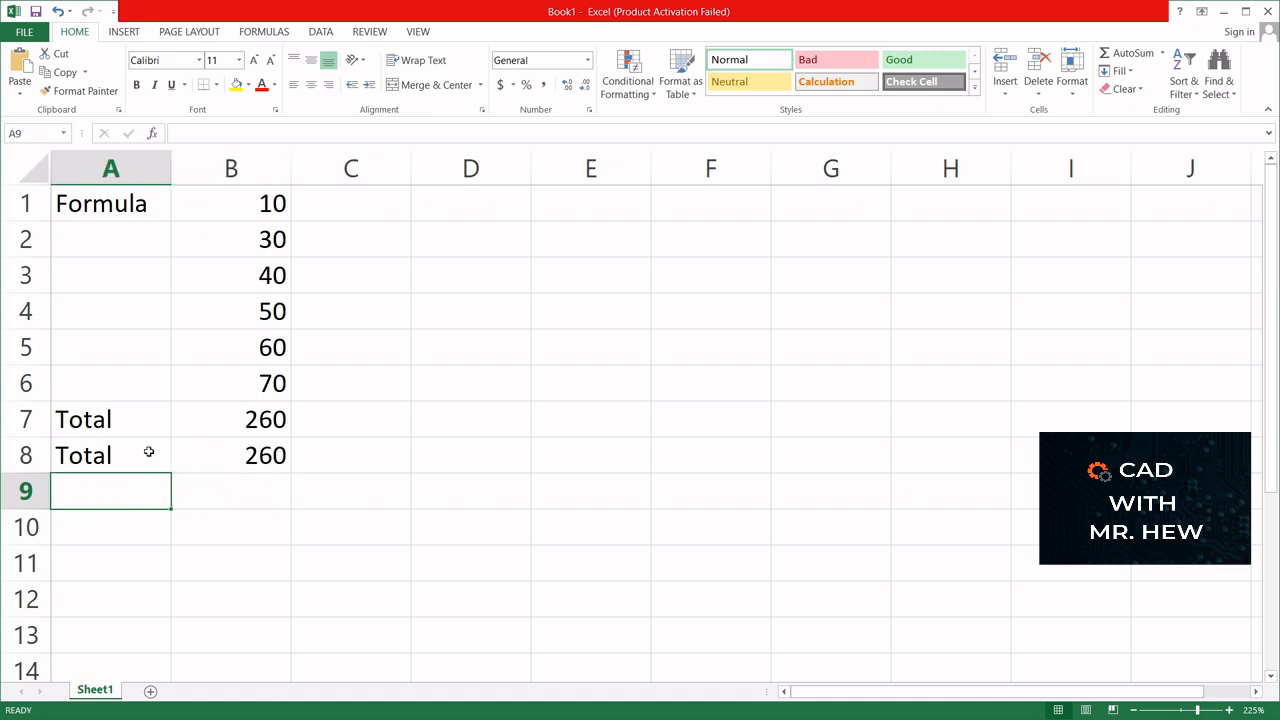
pyautogui.write('Average')
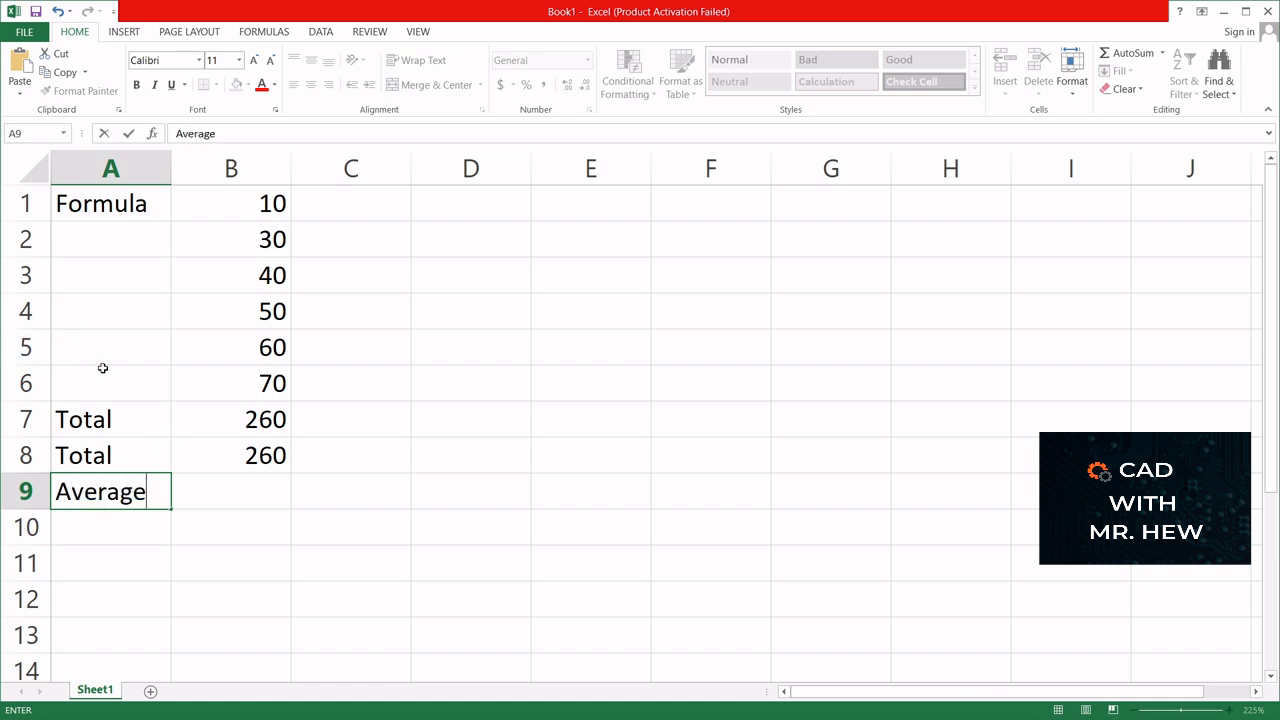
# - Enter the formula =(B1+B2+B3+B4+B5+B6)6 in cell B9 and accept the proposed correction to =(B1+B2+B3+B4+B5+B6)*6
pyautogui.click(206, 490)
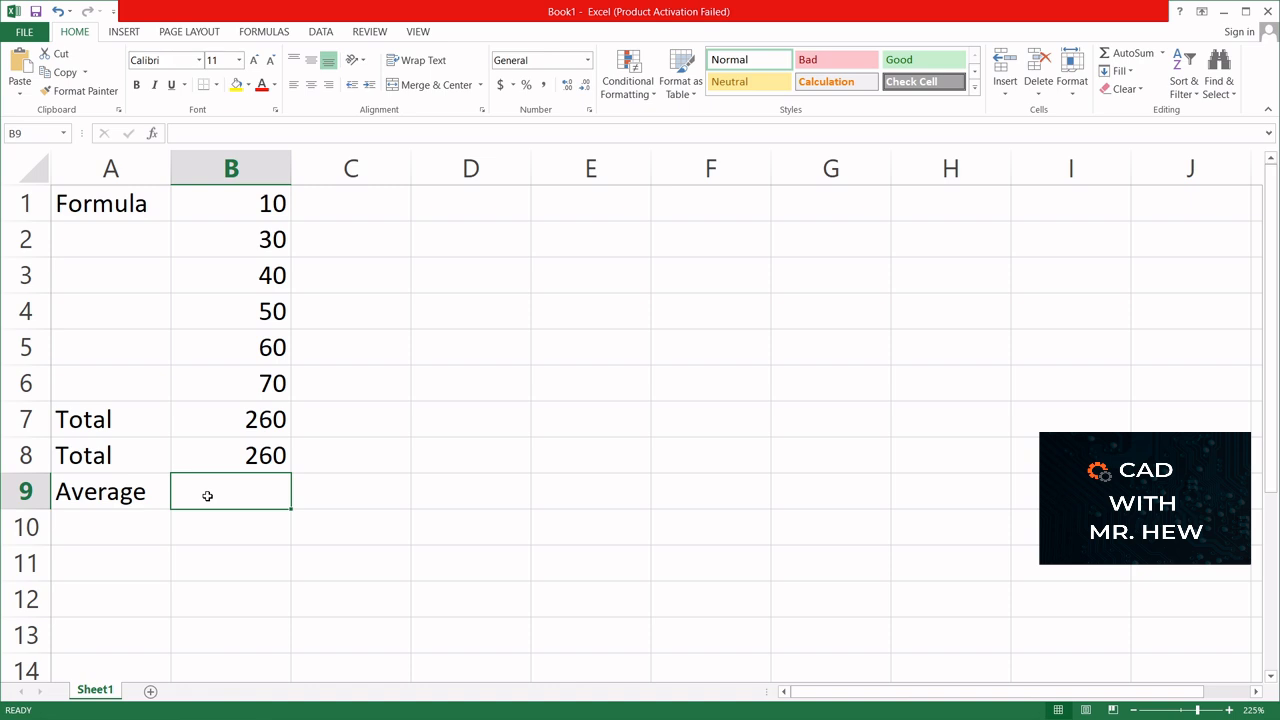
pyautogui.write('=')
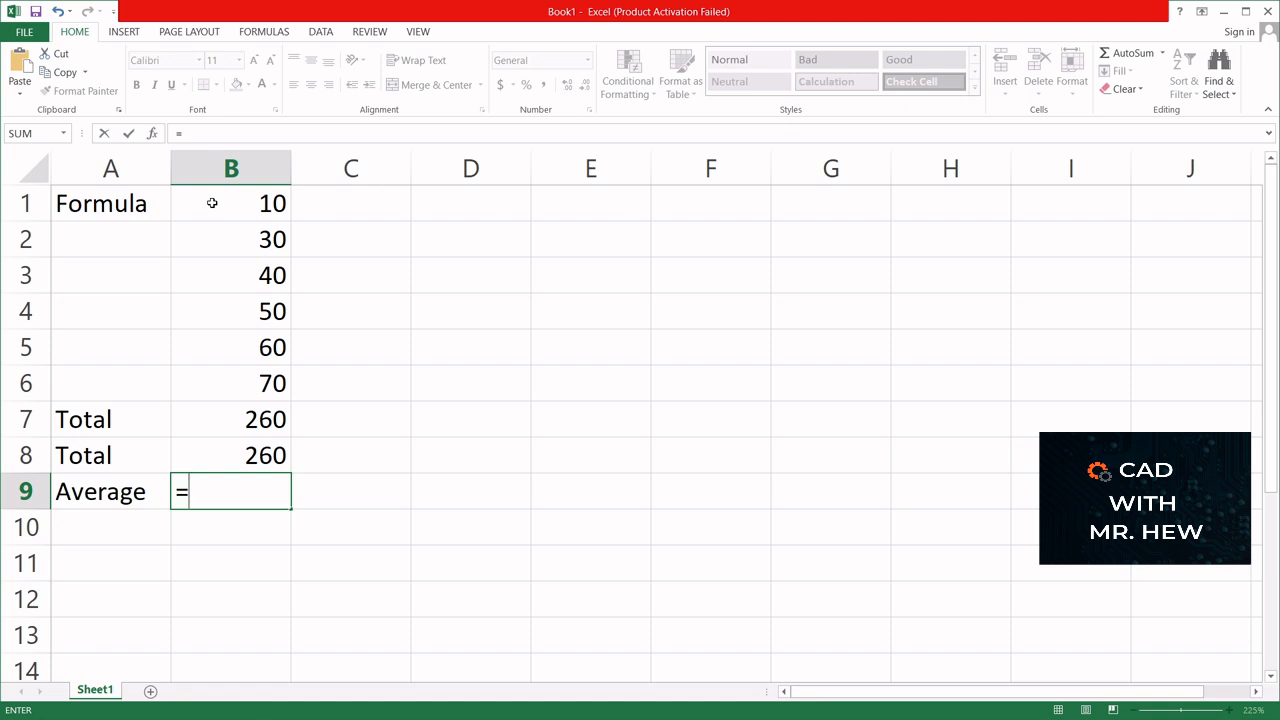
pyautogui.write('(')
pyautogui.click(217, 205)
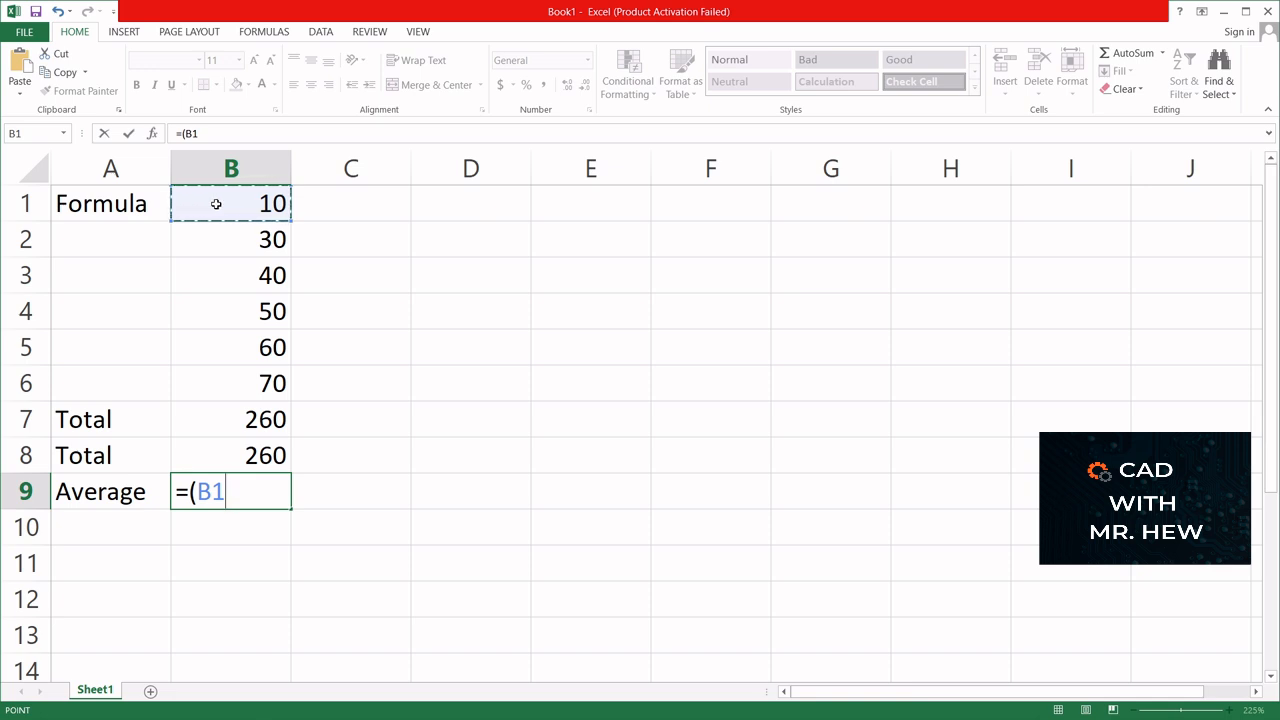
pyautogui.write('+')
pyautogui.click(228, 237)
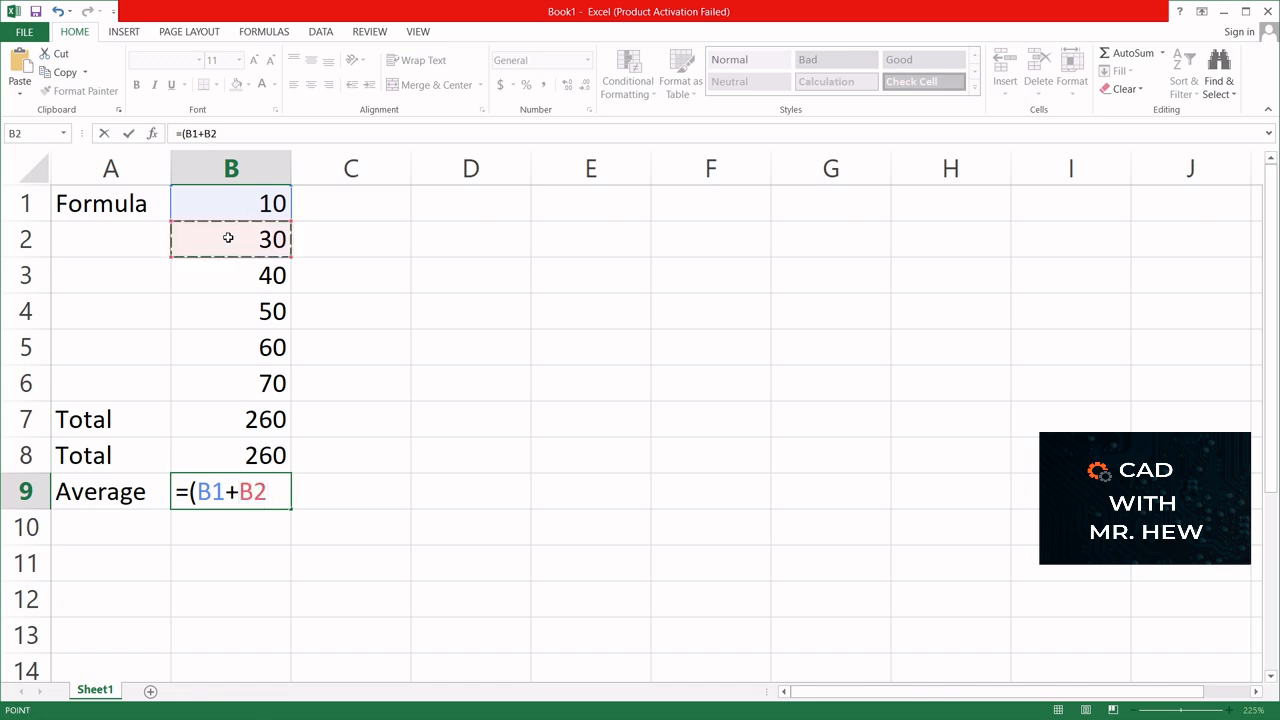
pyautogui.write('+')
pyautogui.click(245, 278)
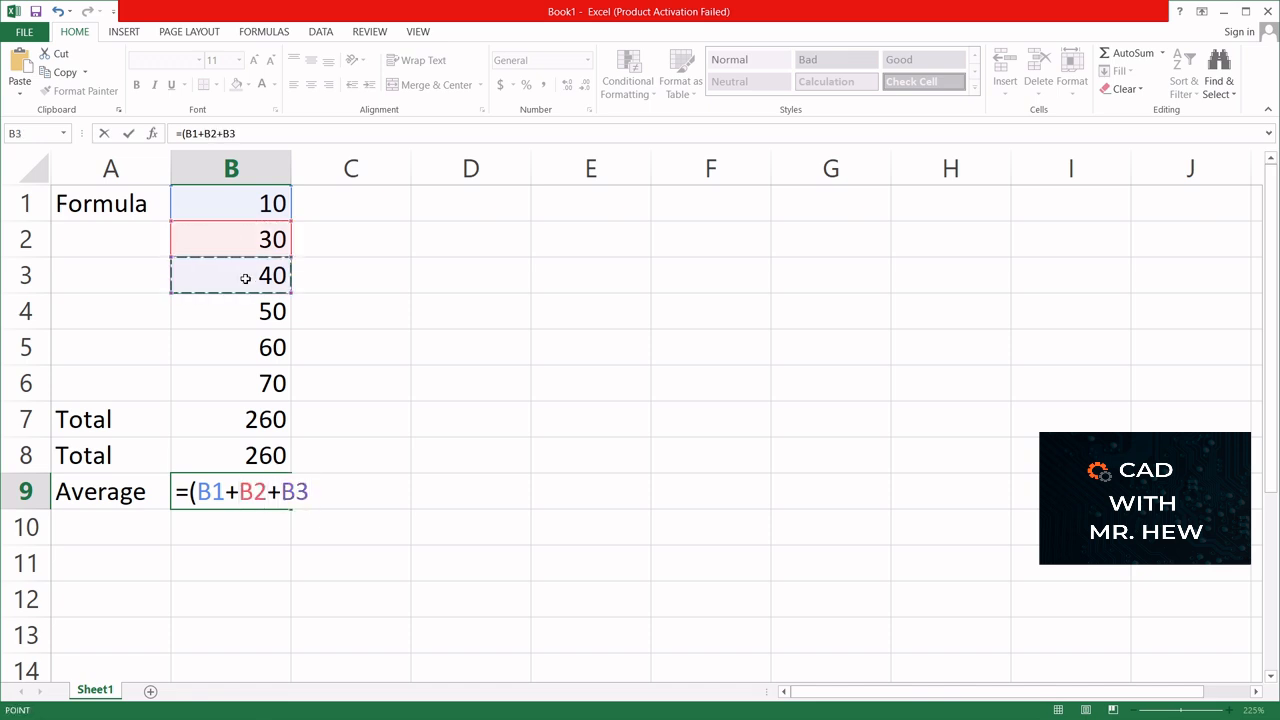
pyautogui.write('+')
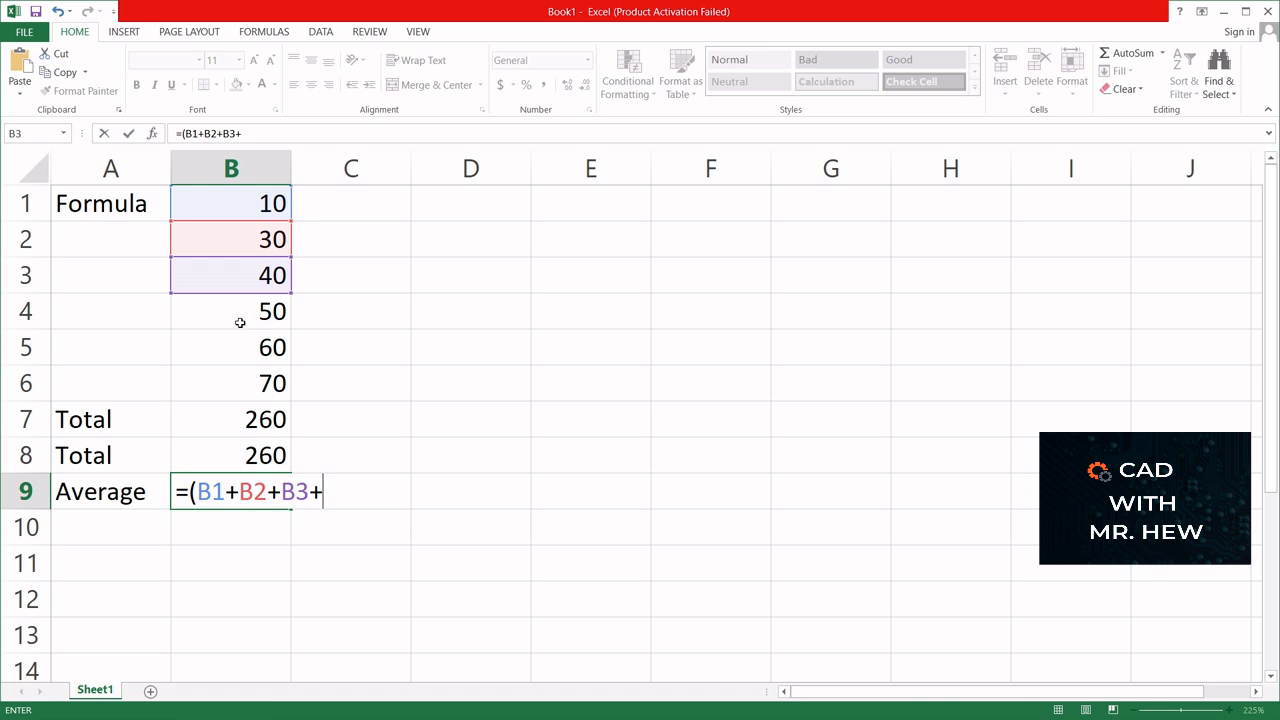
pyautogui.click(236, 314)
pyautogui.write('+')
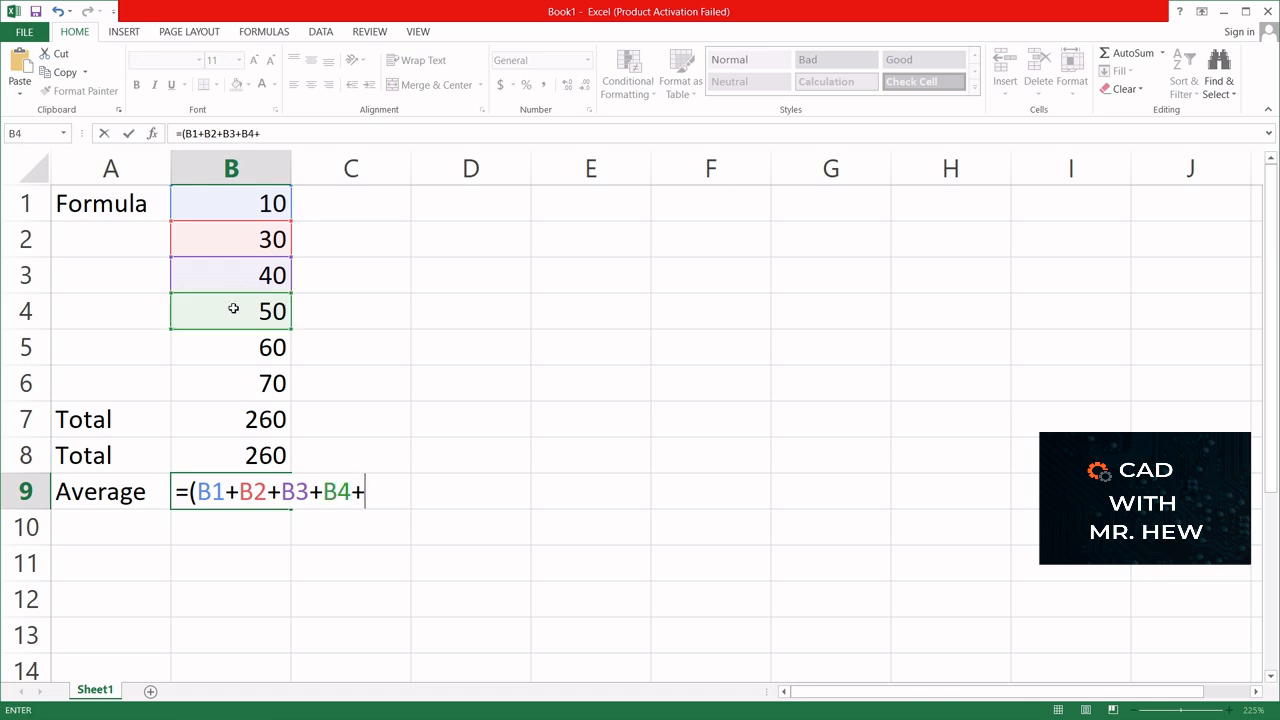
pyautogui.click(245, 349)
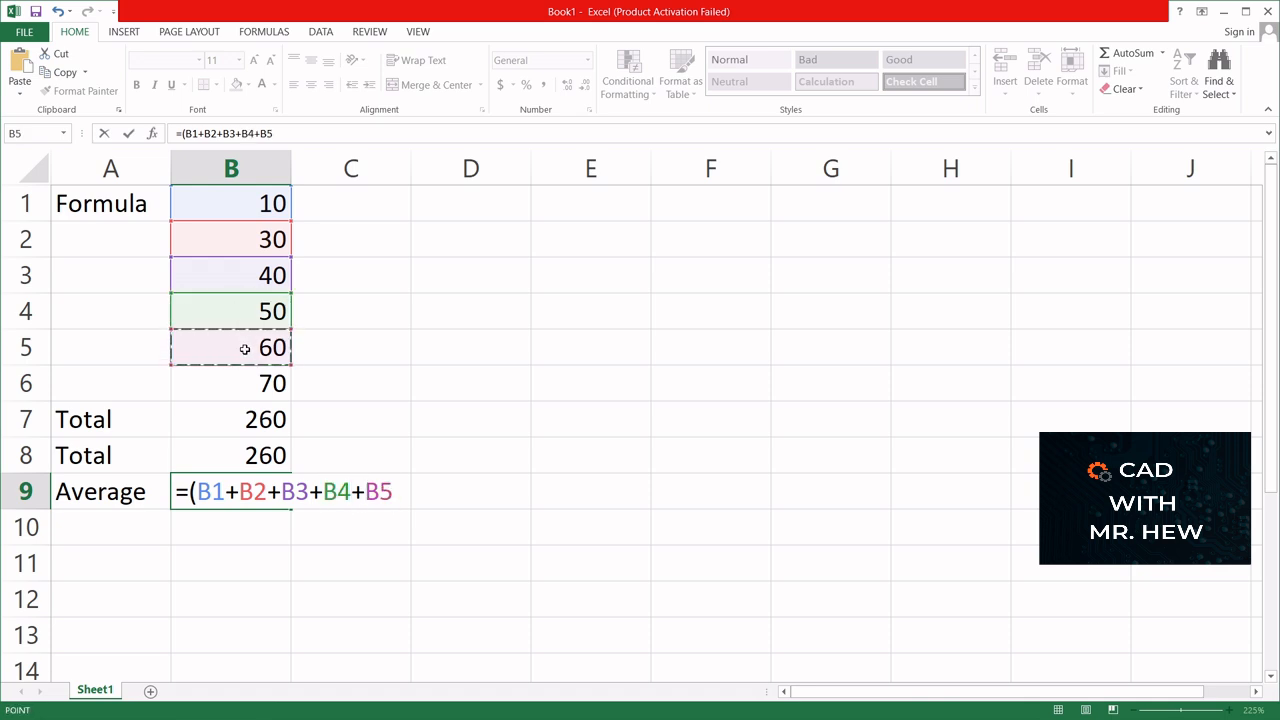
pyautogui.write('+')
pyautogui.click(247, 390)
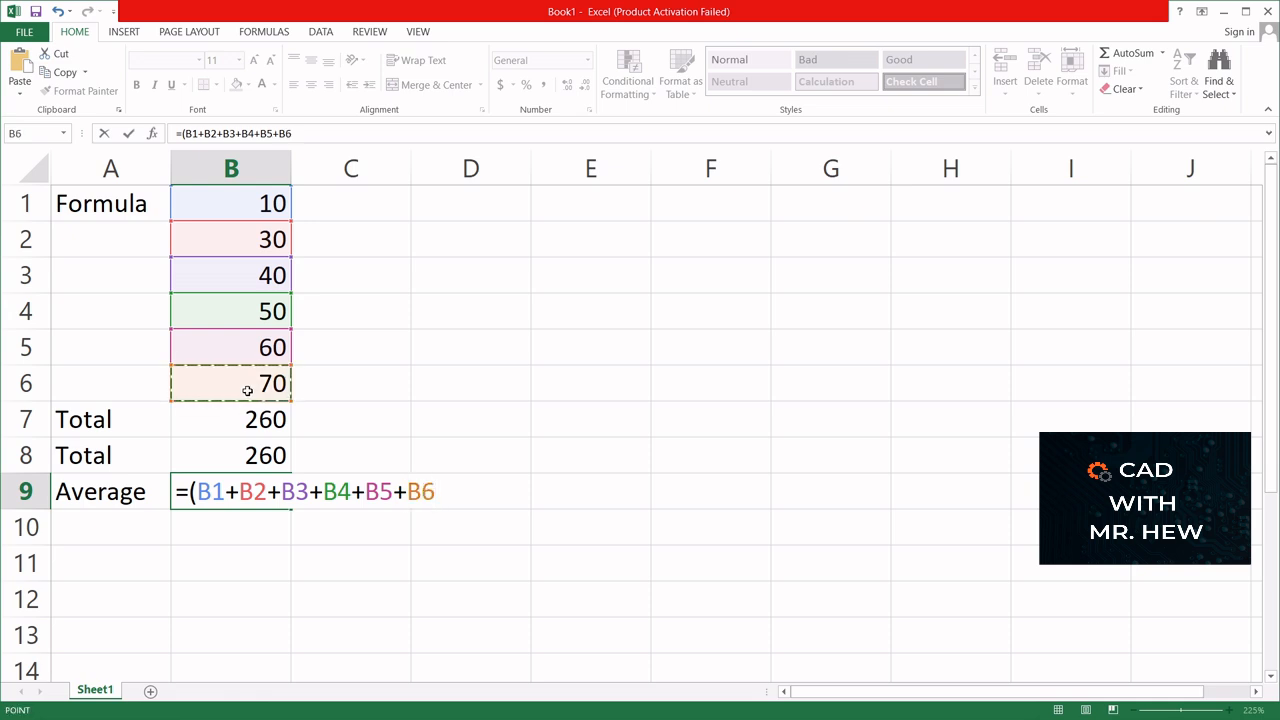
pyautogui.write(')')
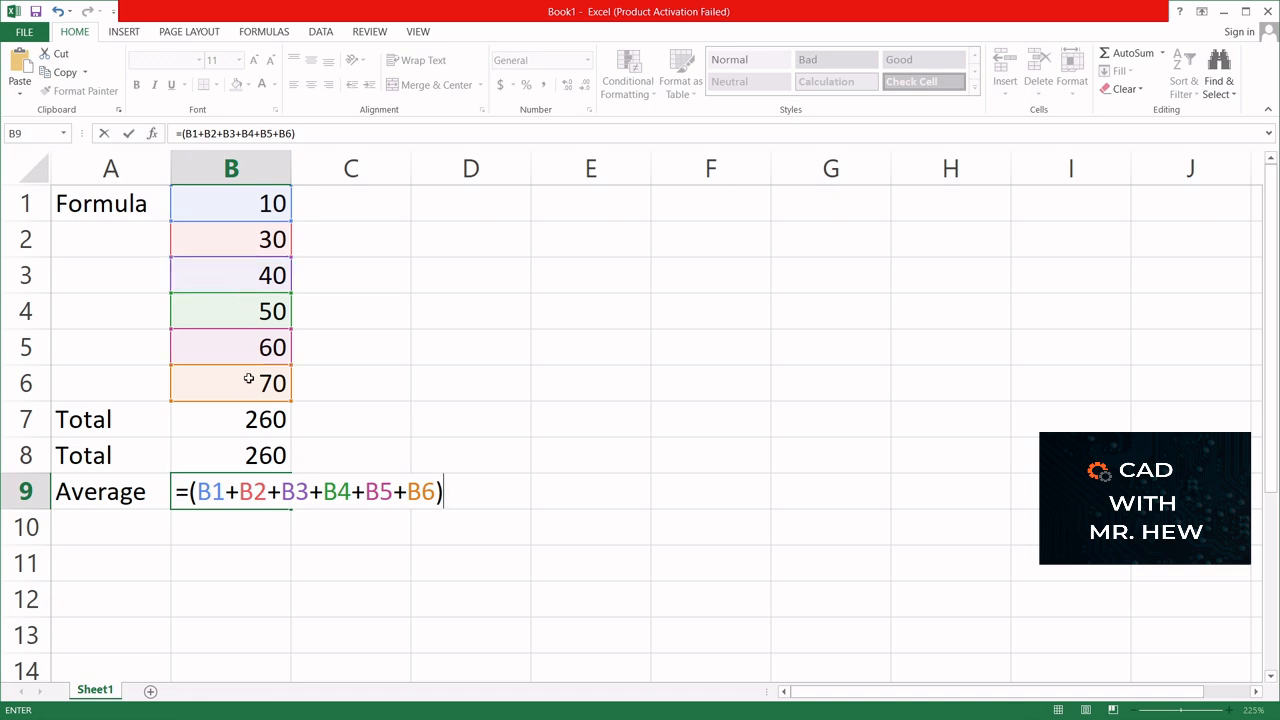
pyautogui.write('6')
pyautogui.press('Return')
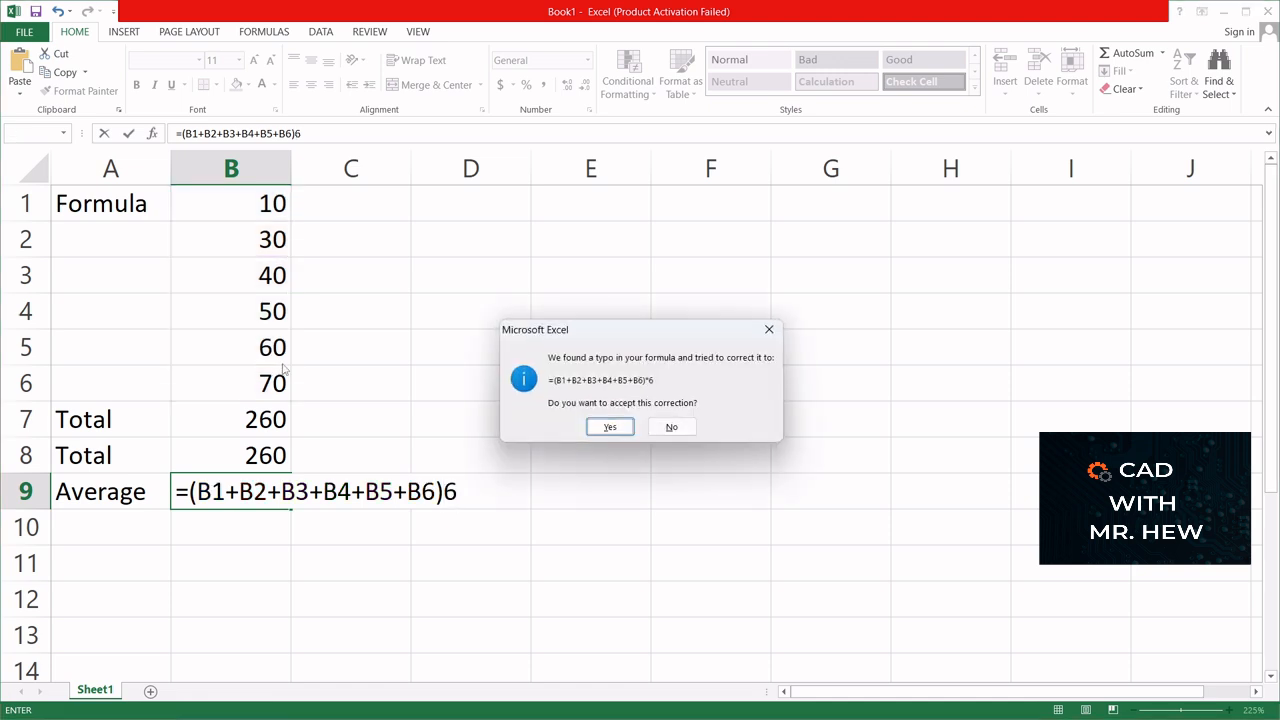
pyautogui.click(610, 427)
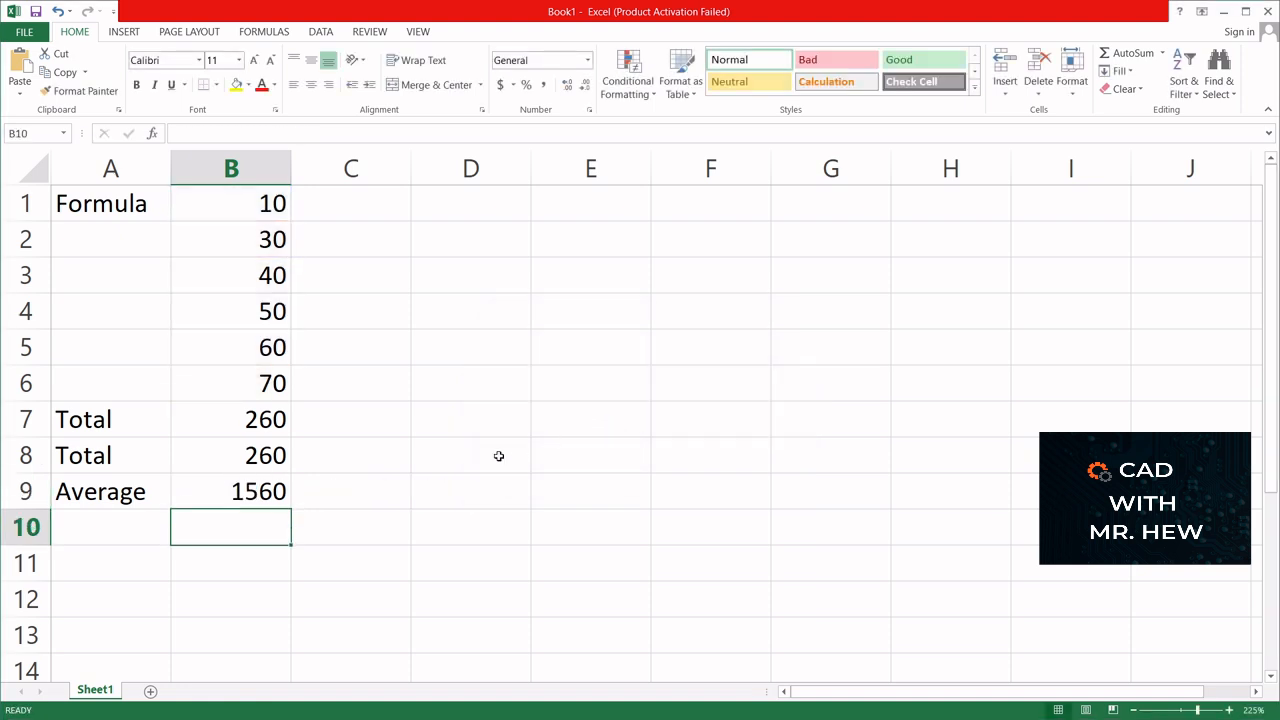
# - Replace the multiplication in cell B9's formula with division so it reads =(B1+B2+B3+B4+B5+B6)/6
pyautogui.doubleClick(272, 490)
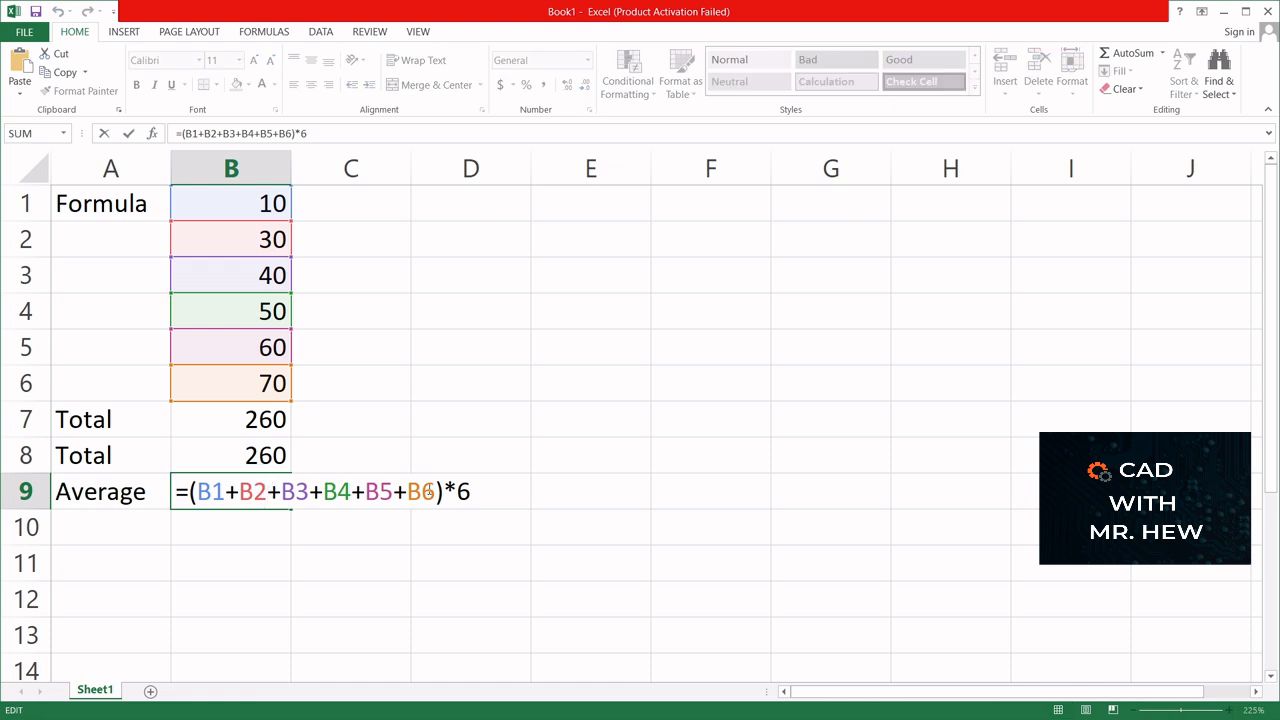
pyautogui.click(446, 488)
pyautogui.press('Delete')
pyautogui.write('/')
pyautogui.press('Return')
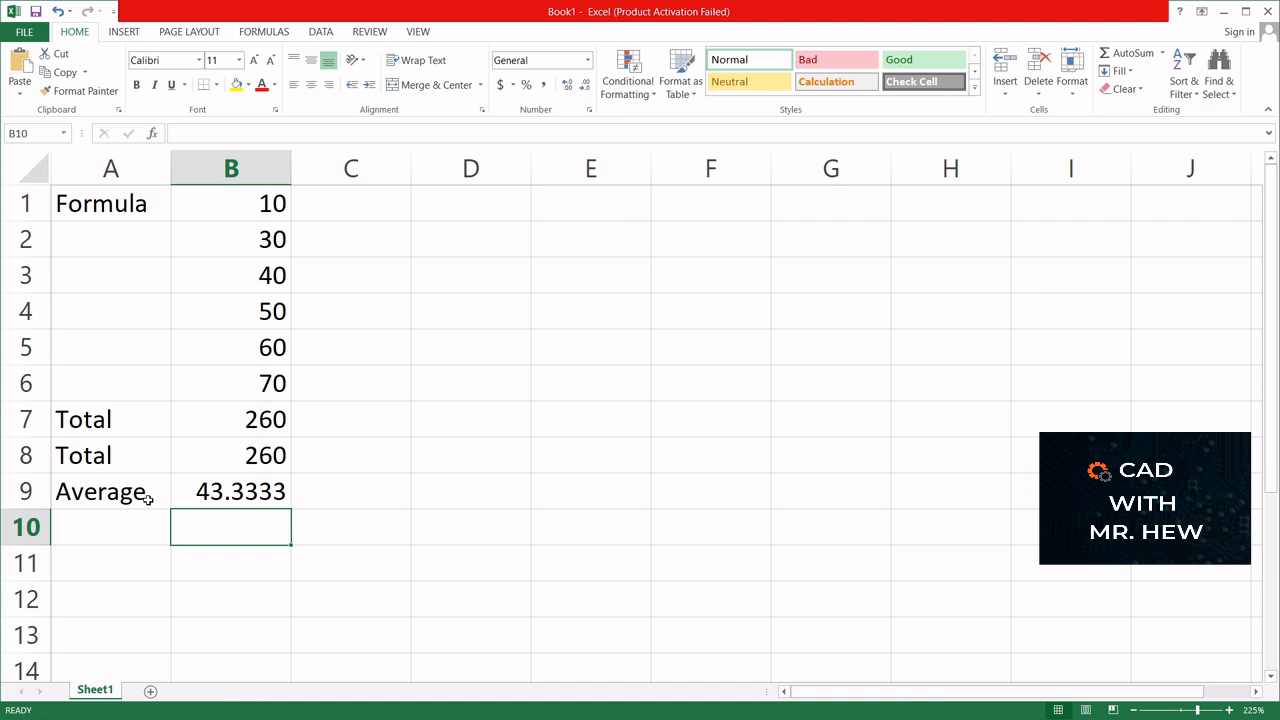
# - Check the formula in cell B9 and fill the "Average" label from cell A9 down into A10
pyautogui.click(191, 493)
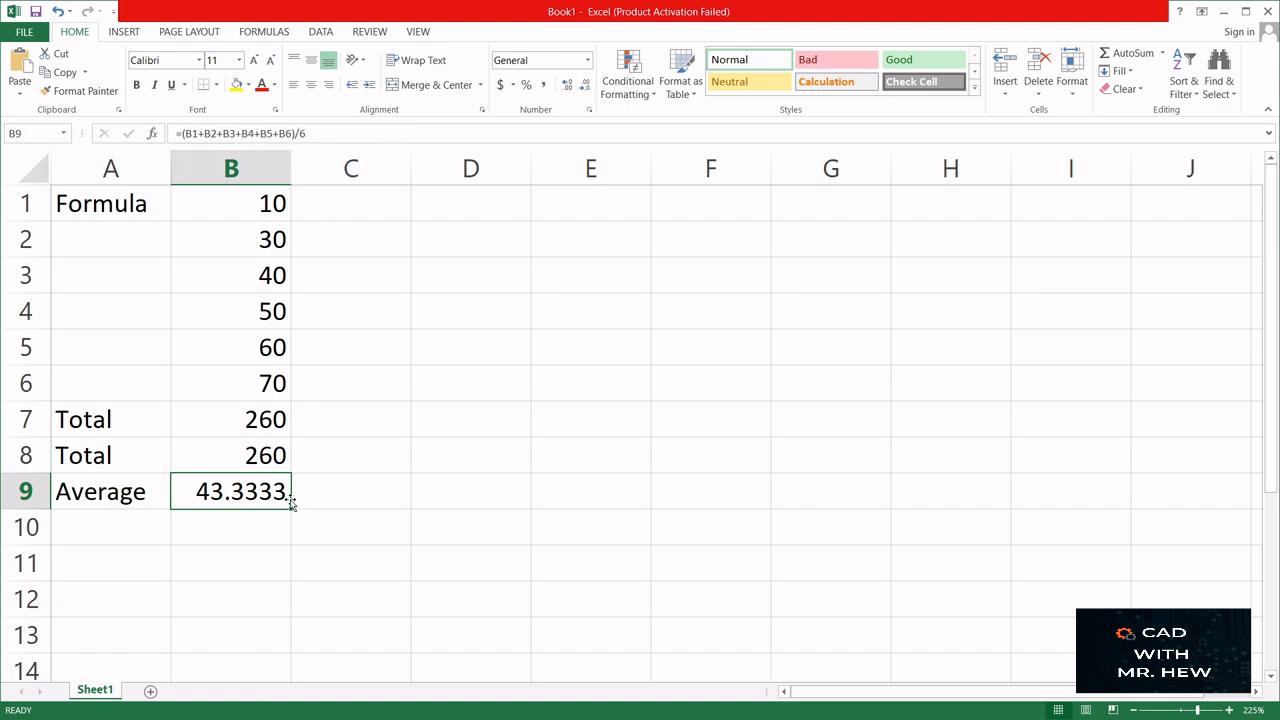
pyautogui.click(119, 532)
pyautogui.click(136, 494)
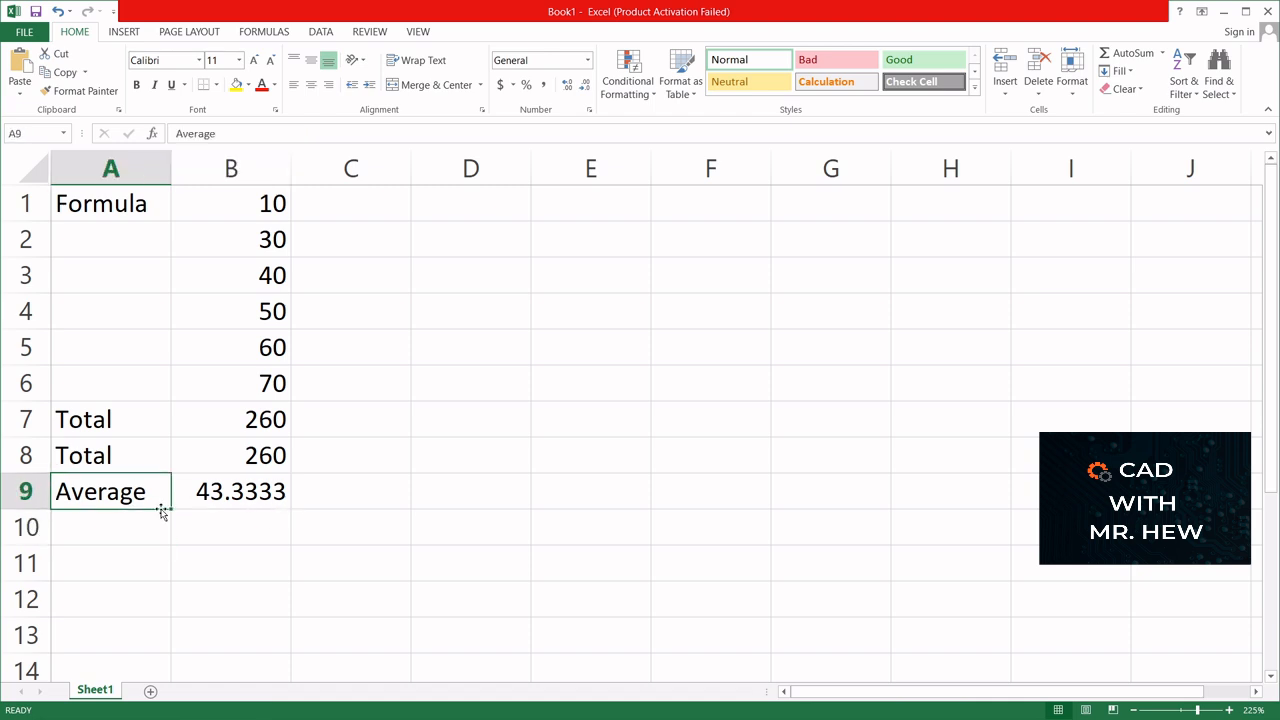
pyautogui.moveTo(172, 508); pyautogui.dragTo(175, 533)
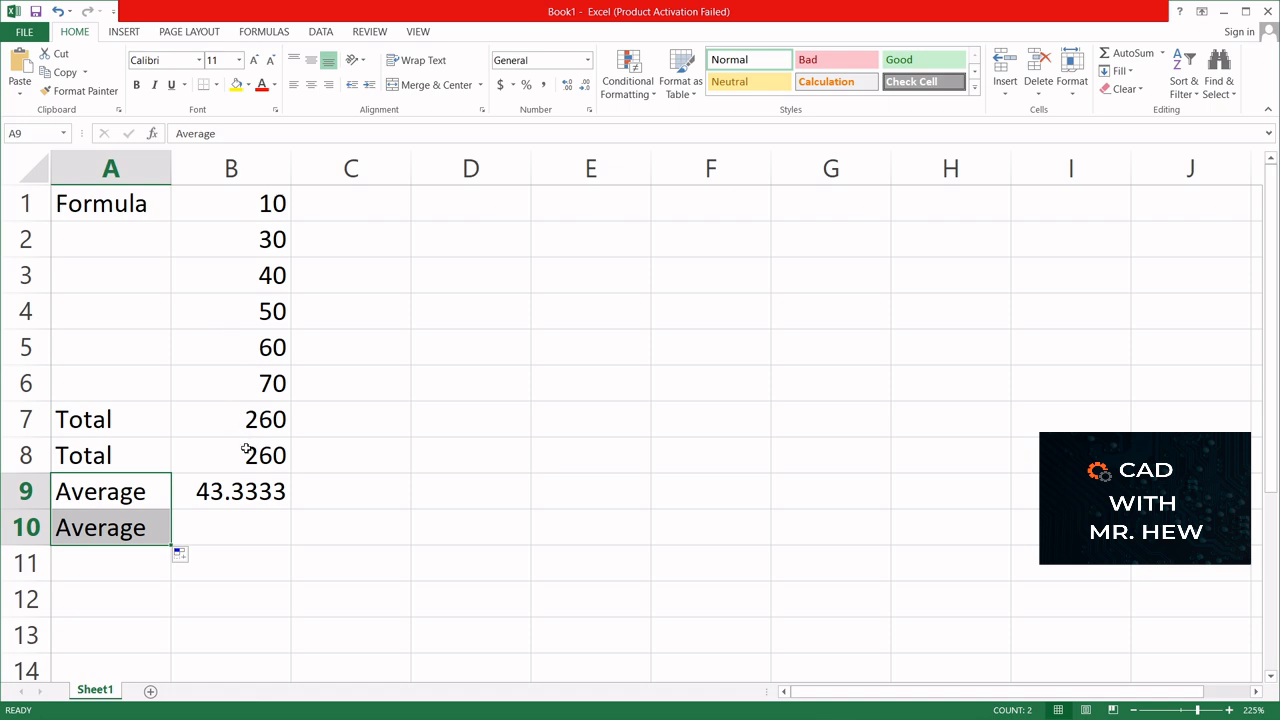
# - Calculate the second average in cell B10 from the existing total with the formula =B7/6
pyautogui.click(227, 529)
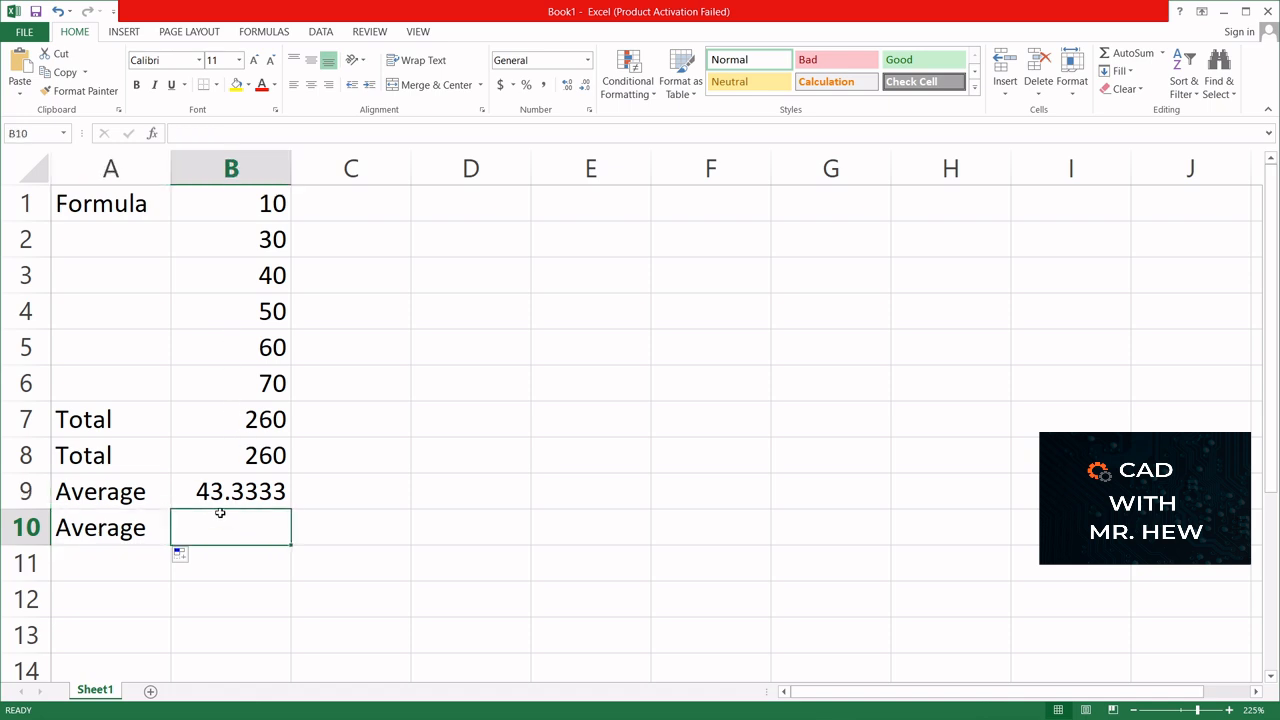
pyautogui.write('=')
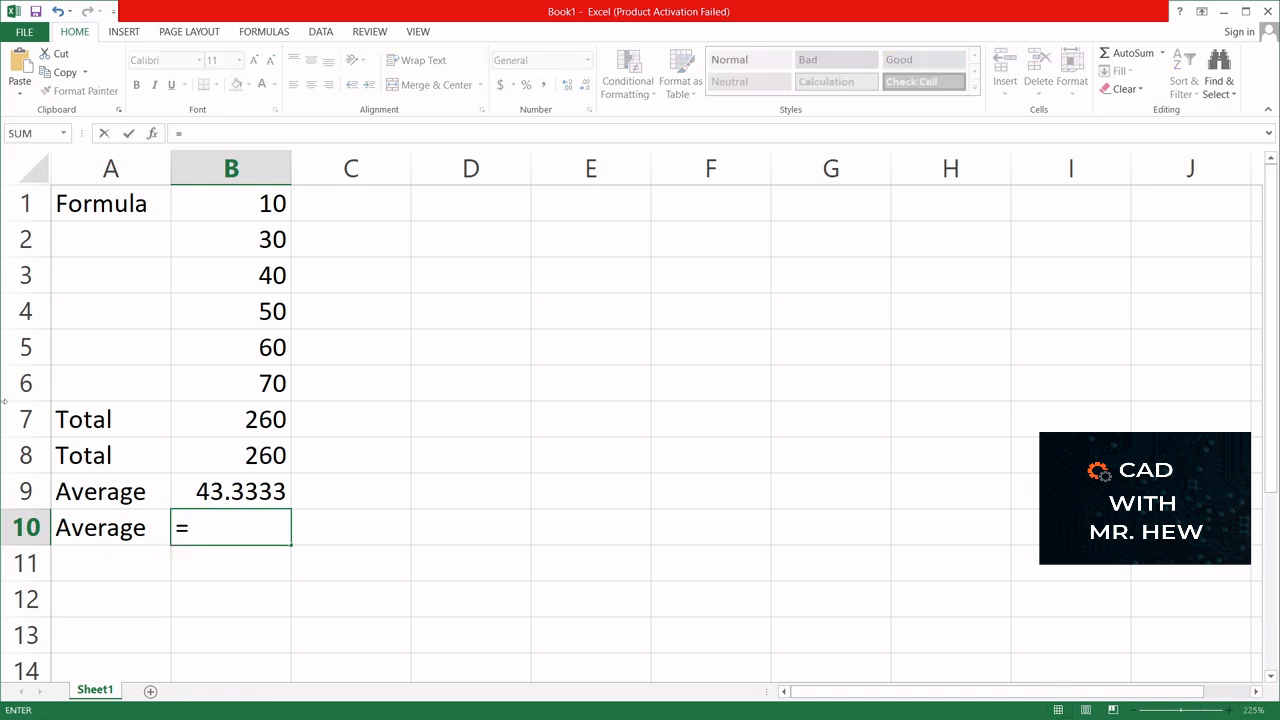
pyautogui.click(212, 419)
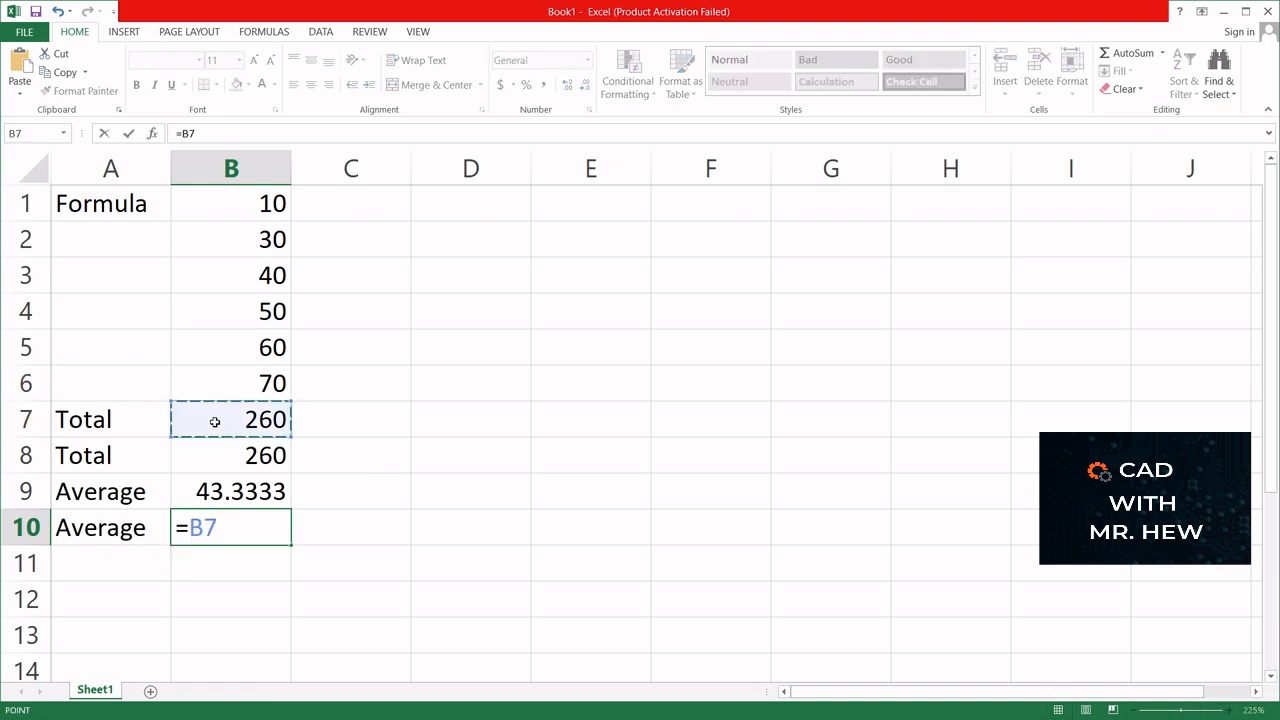
pyautogui.write('/6')
pyautogui.press('Return')
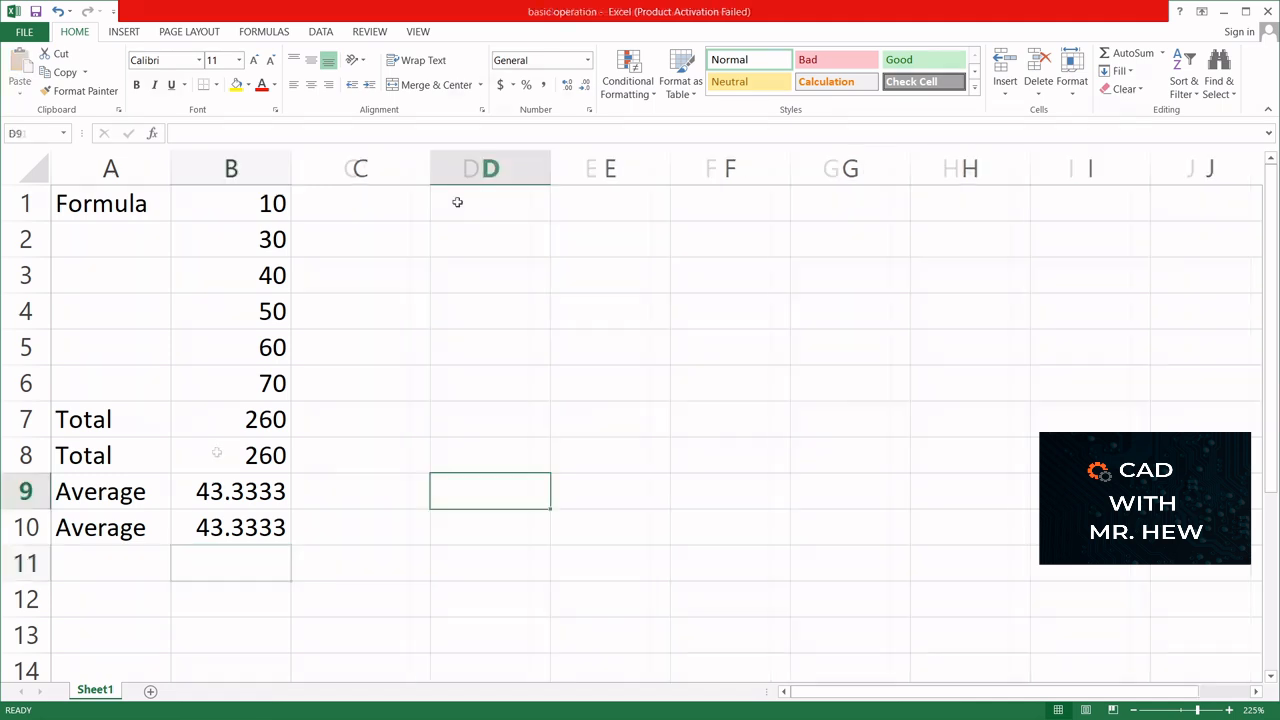
# - Label cell D1 with the text "Subtraction" and select the neighbouring cell E1
pyautogui.click(457, 204)
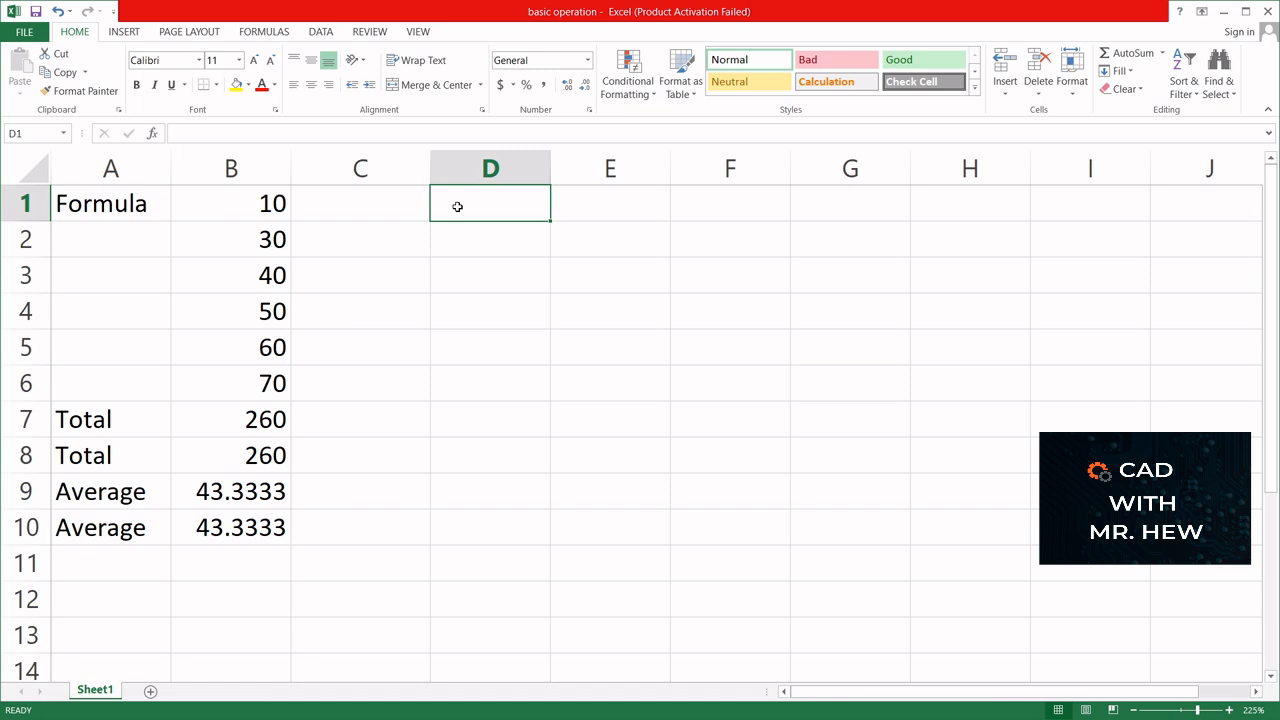
pyautogui.write('Su')
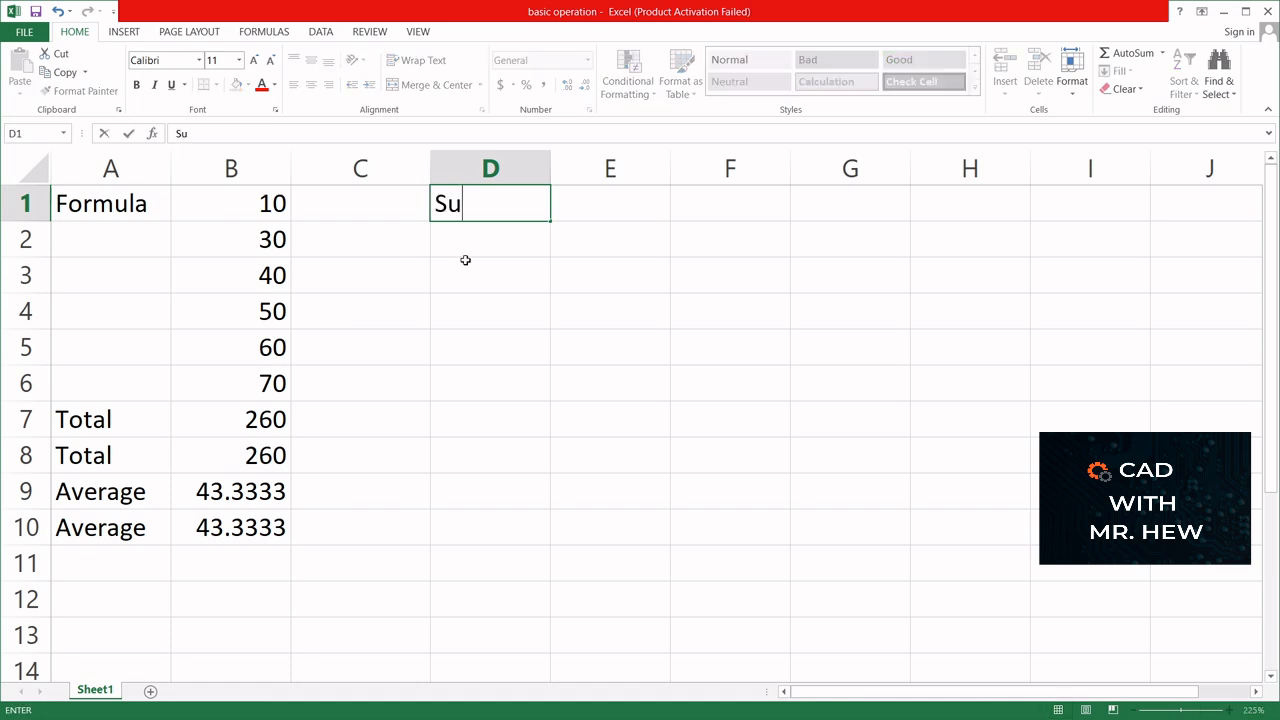
pyautogui.write('btractu')
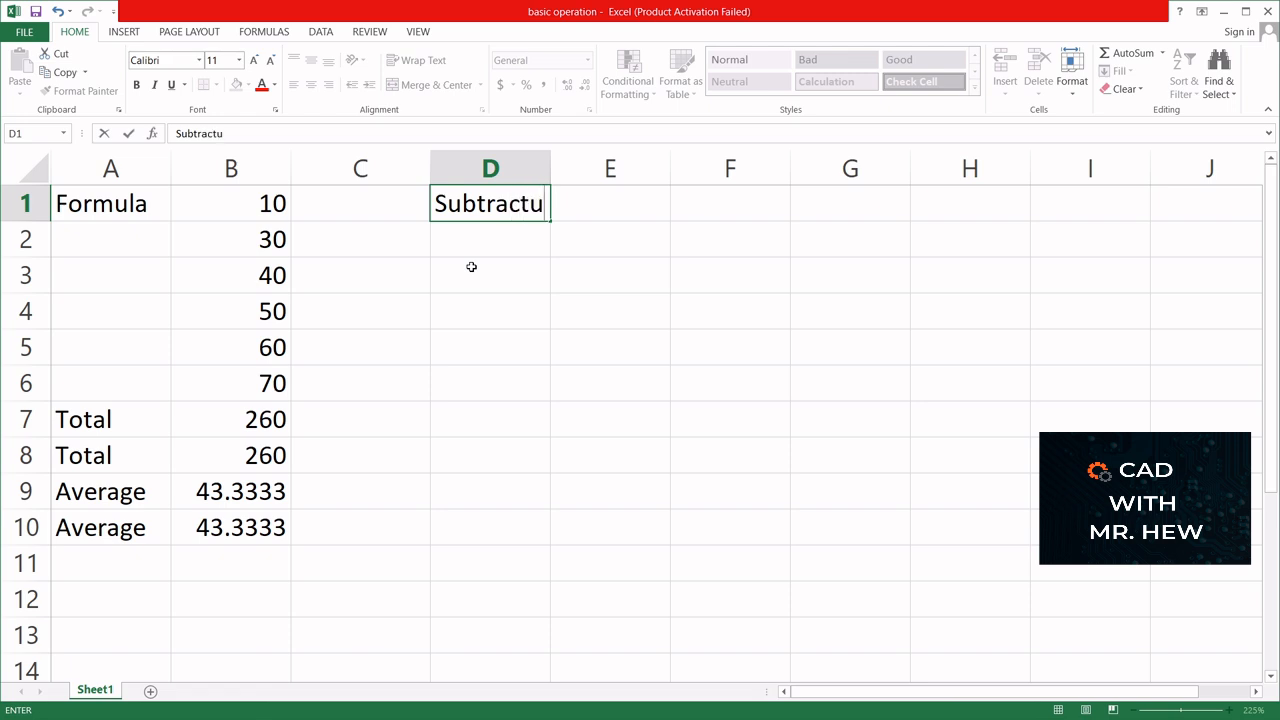
pyautogui.press('BackSpace')
pyautogui.write('ion')
pyautogui.press('Return')
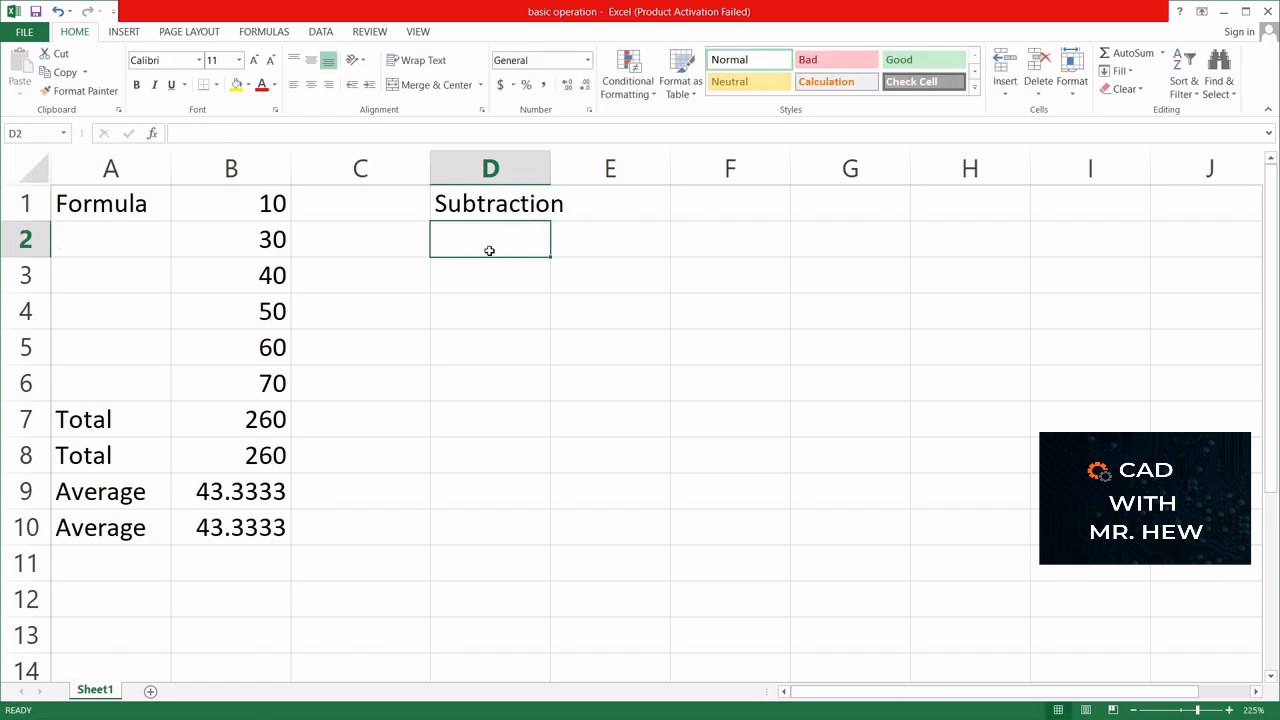
pyautogui.click(577, 204)
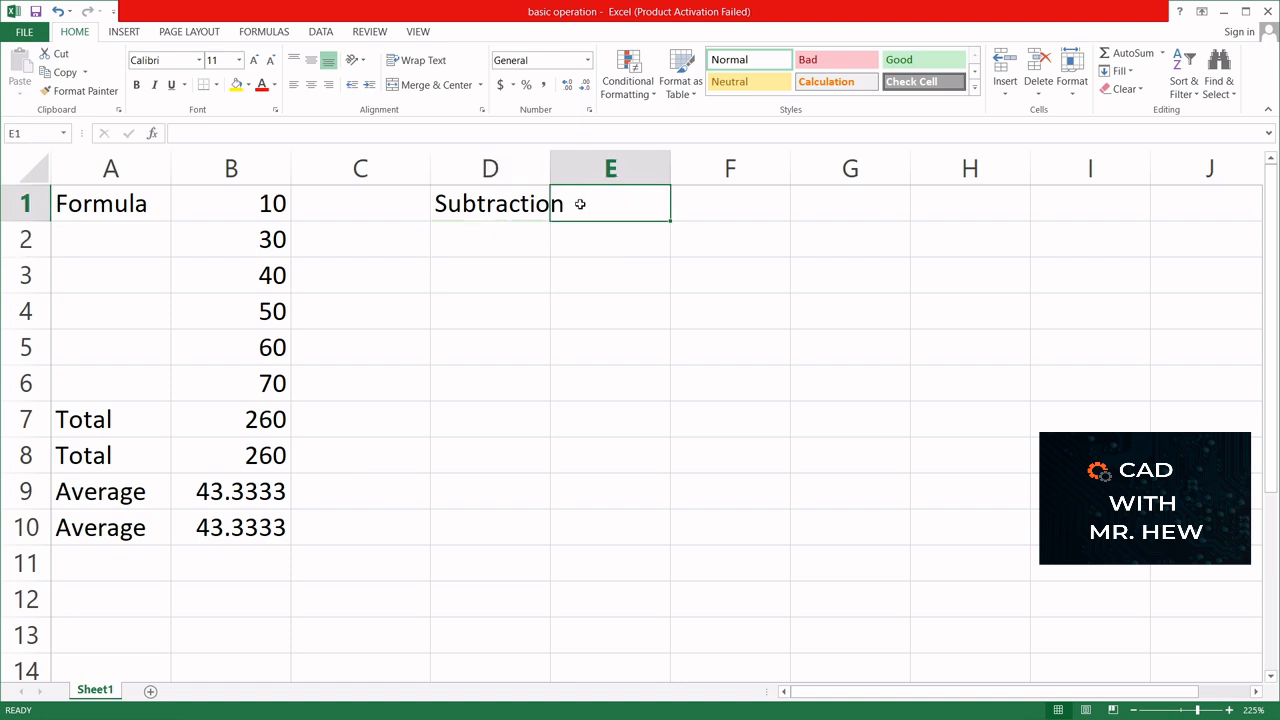
# - Enter 100 in cell E1 and 20 in cell E2, and widen column D to 9.33 to fit its label
pyautogui.write('100')
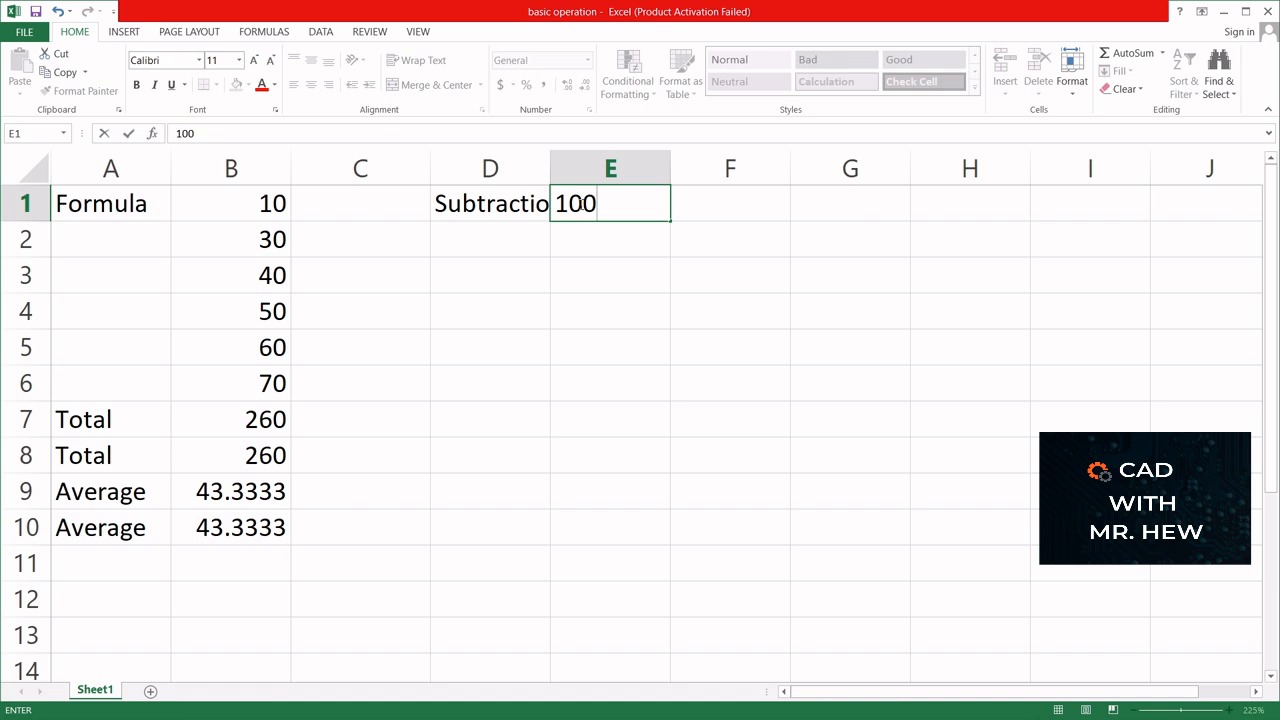
pyautogui.press('Return')
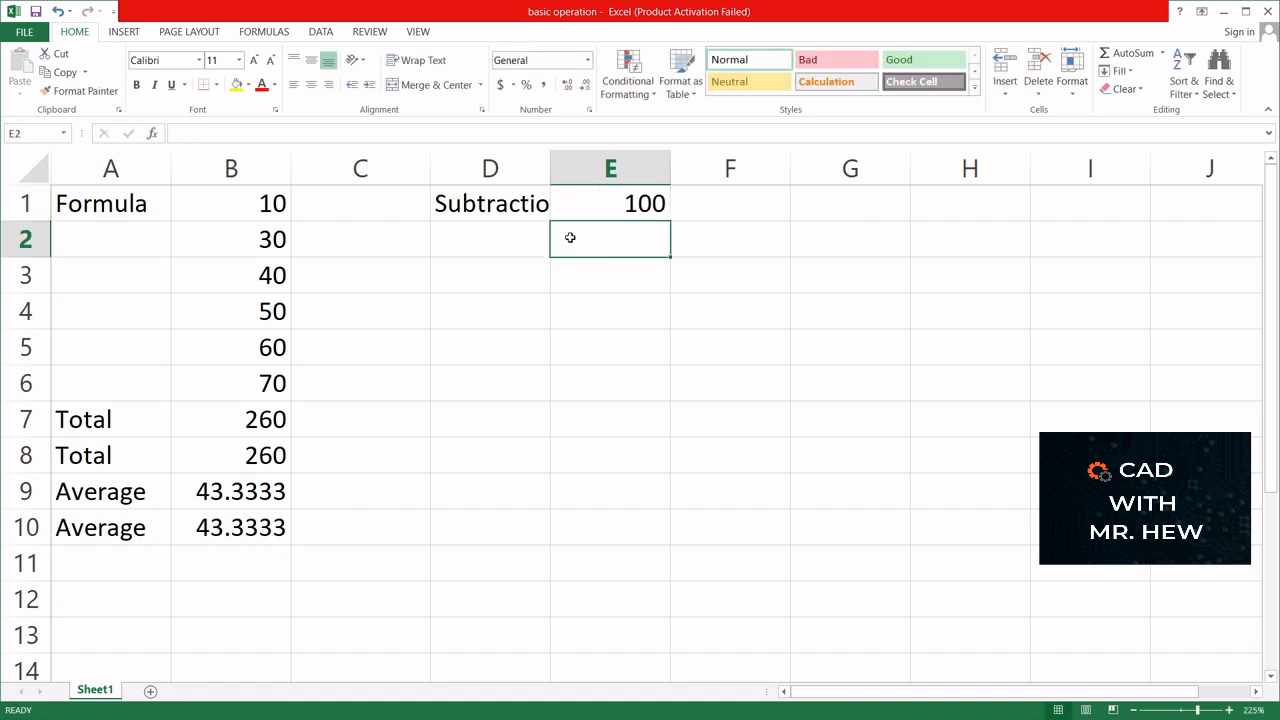
pyautogui.write('20')
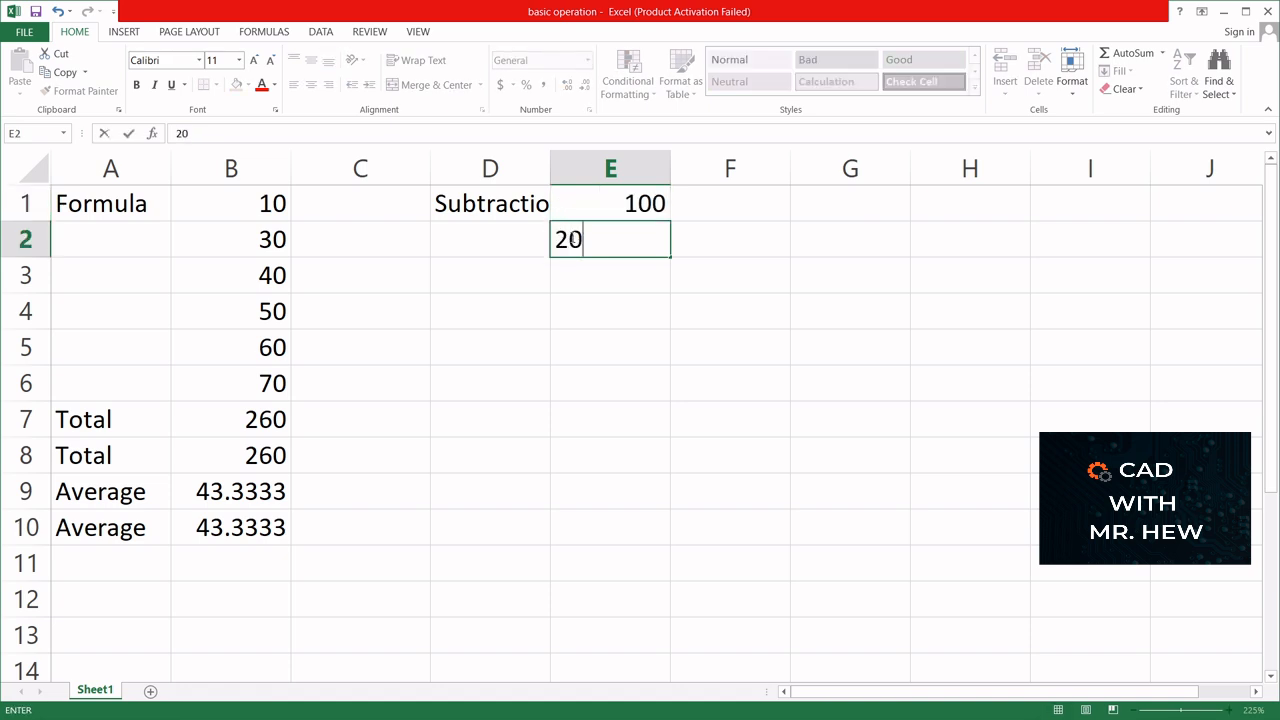
pyautogui.press('Return')
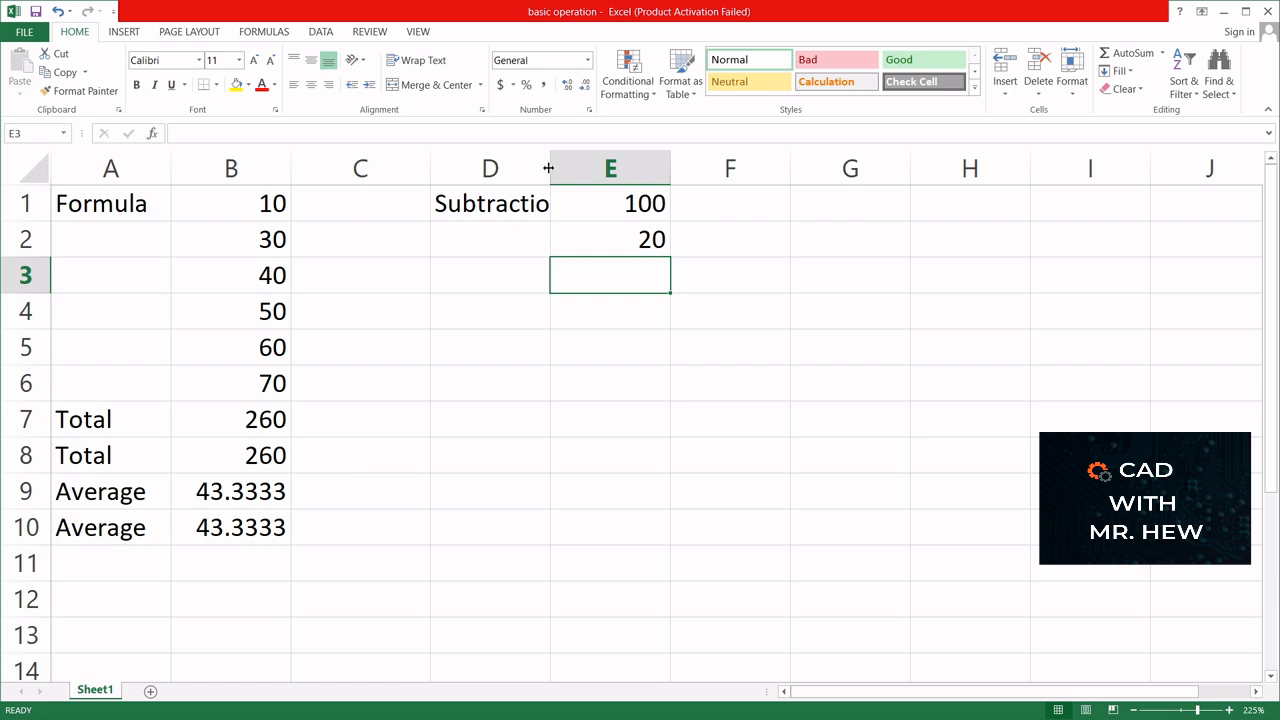
pyautogui.moveTo(548, 168); pyautogui.dragTo(564, 165)
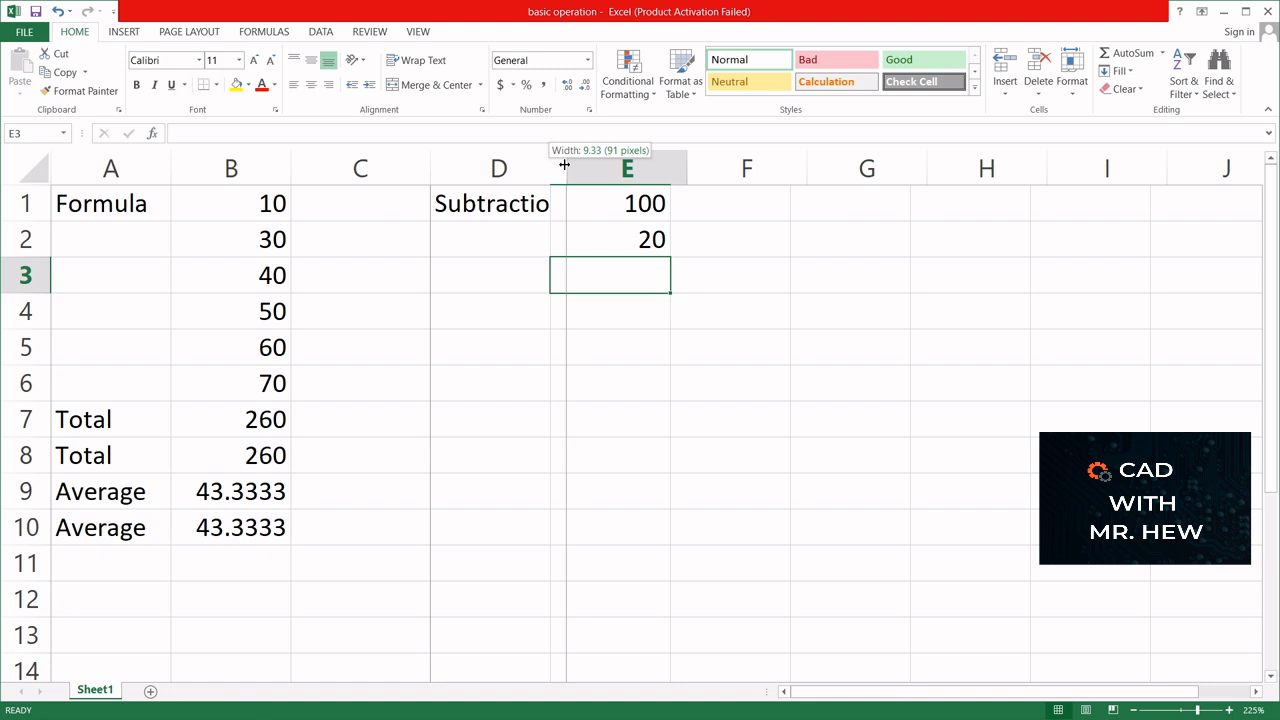
pyautogui.moveTo(564, 165); pyautogui.dragTo(564, 165)
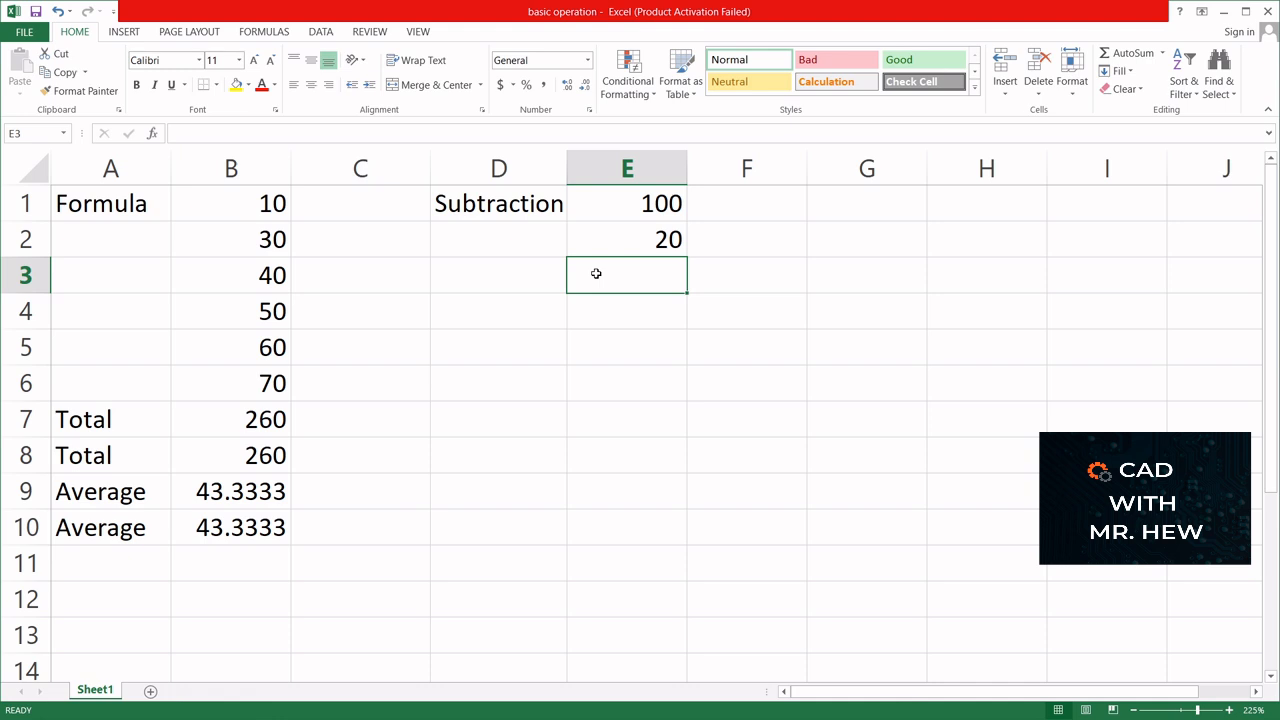
# - Subtract the second value from the first in cell E3 with the formula =E1-E2
pyautogui.write('=')
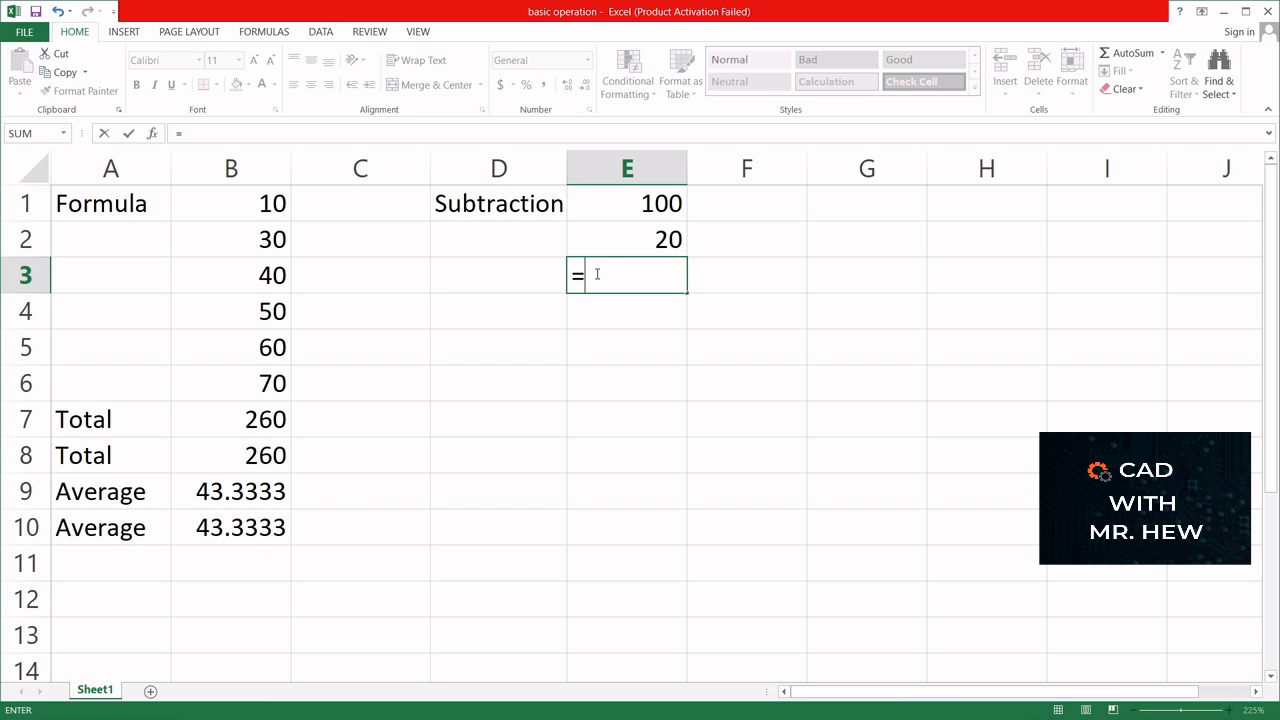
pyautogui.click(625, 204)
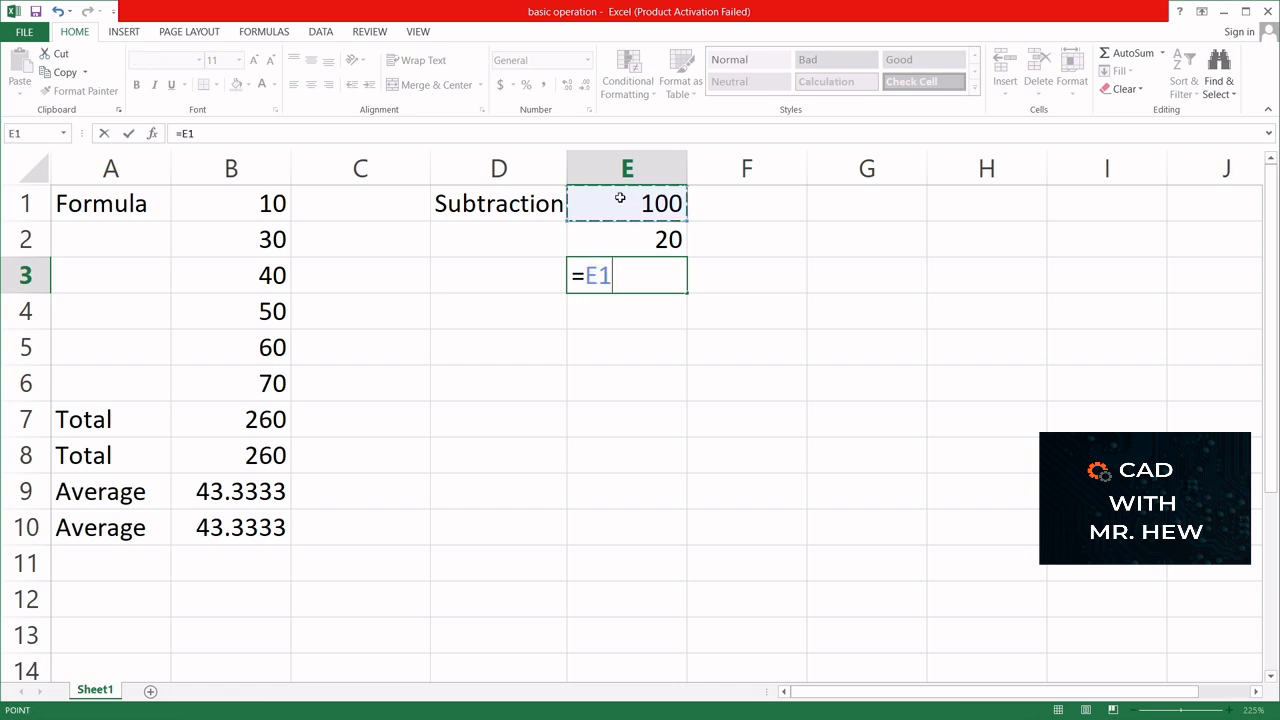
pyautogui.write('-')
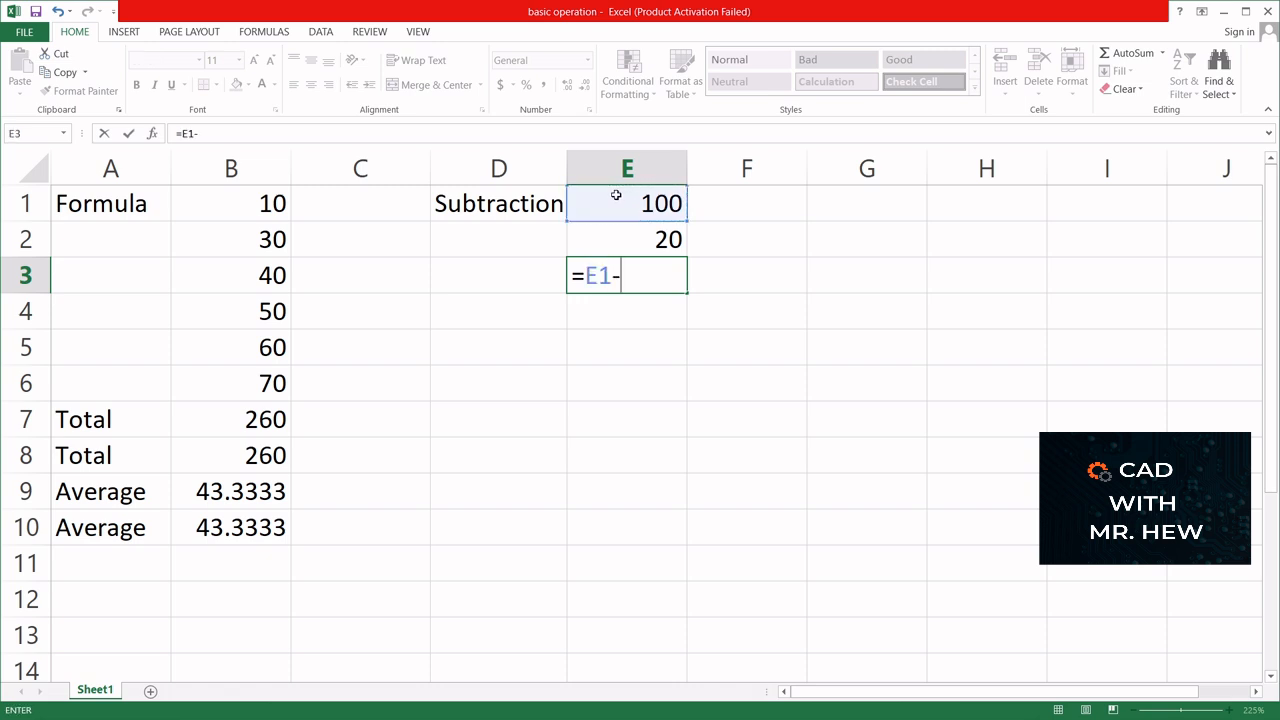
pyautogui.click(614, 245)
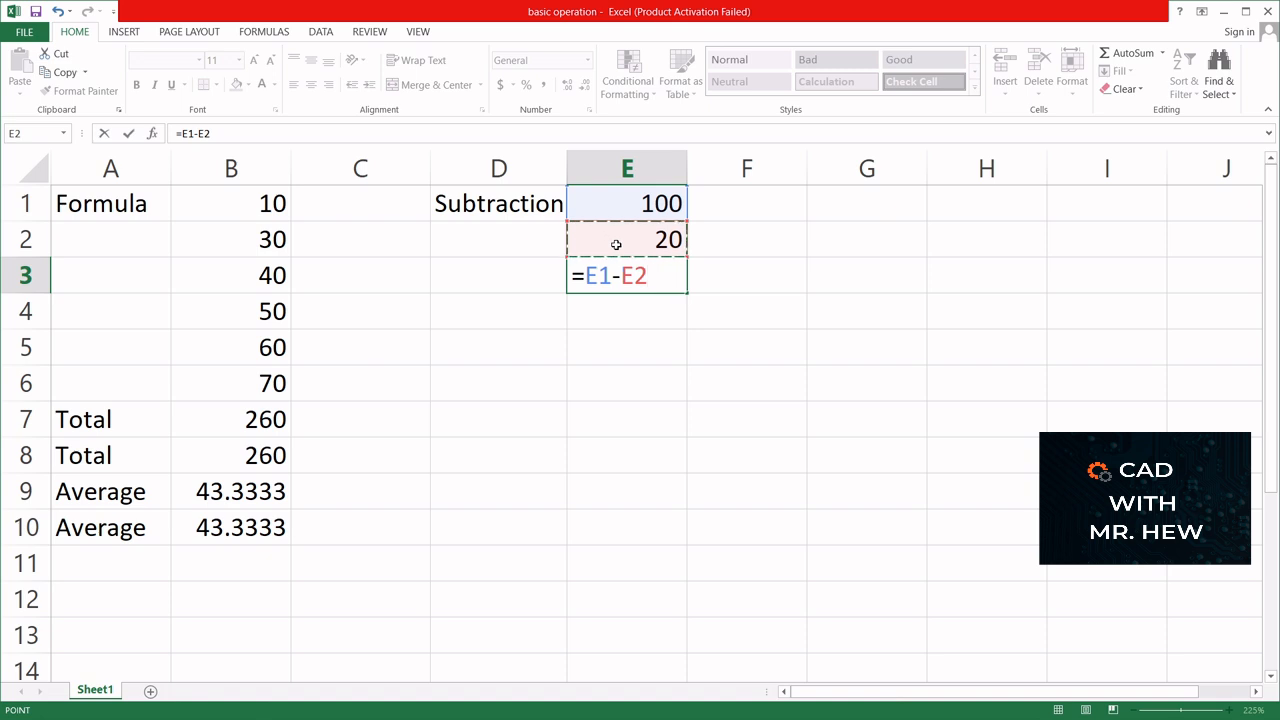
pyautogui.press('Return')
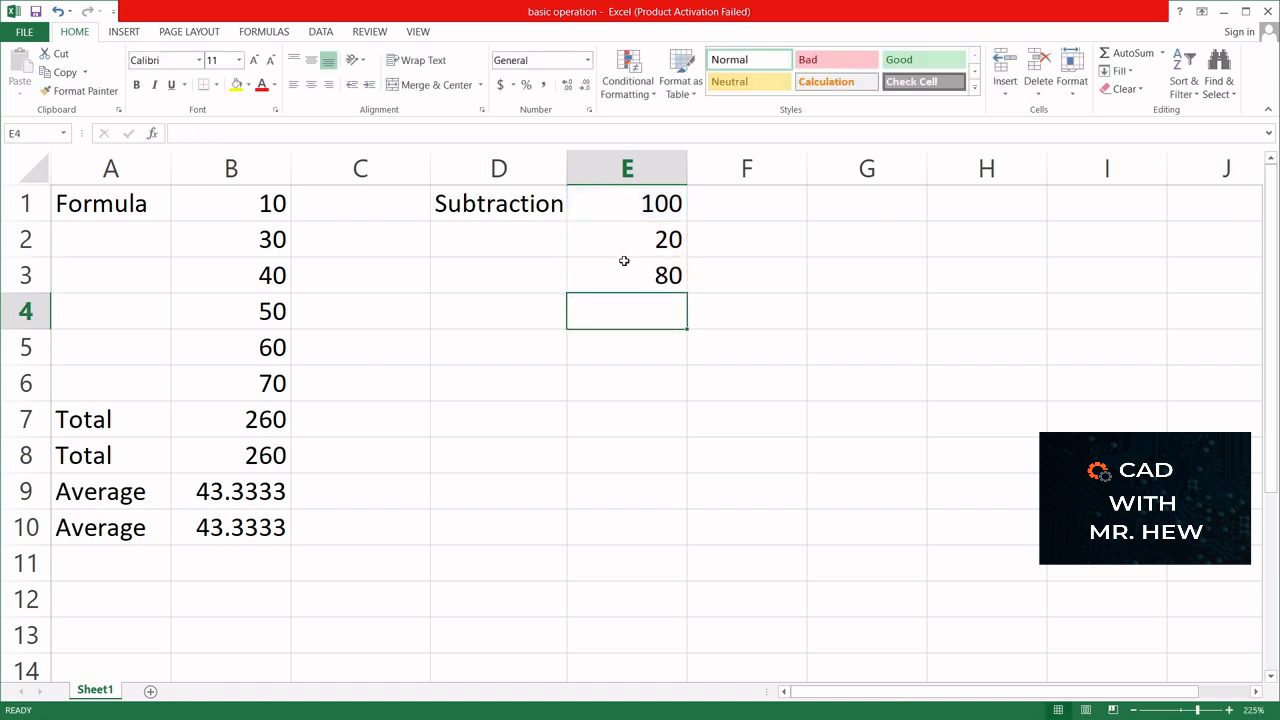
# - Label cell D3 with the text "Answer" and fill the label down into D4
pyautogui.click(499, 286)
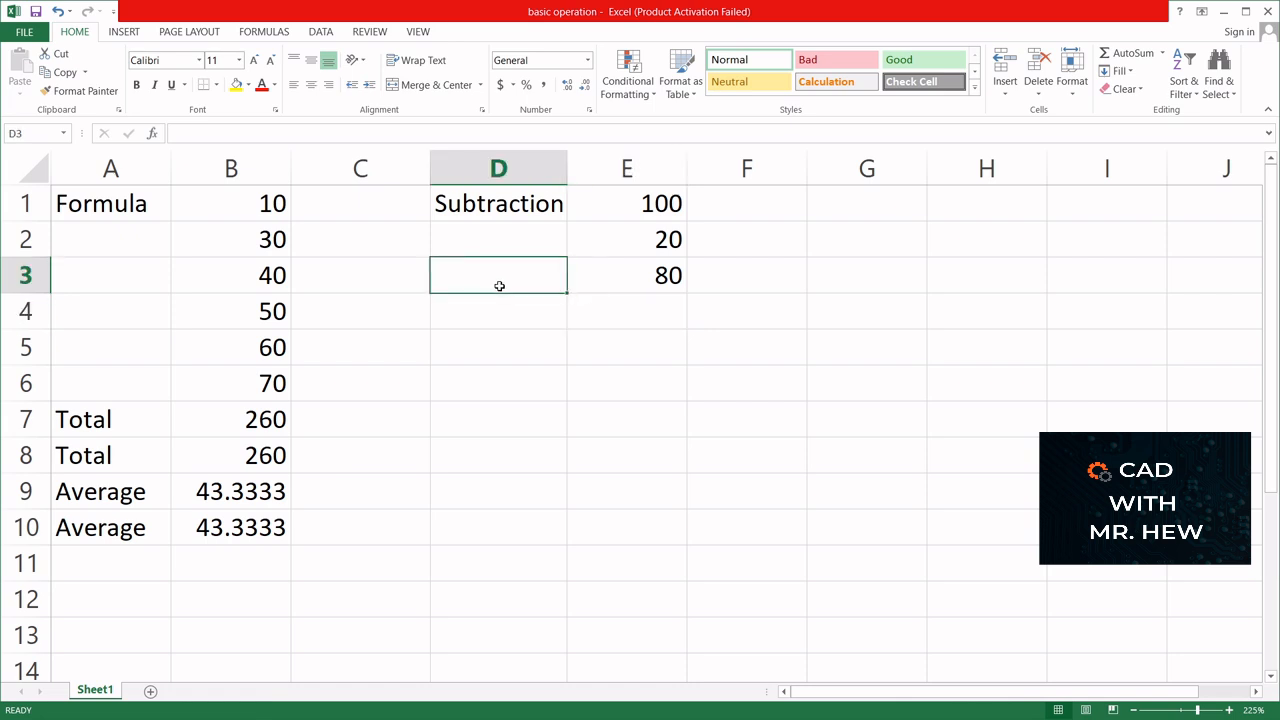
pyautogui.write('Answer')
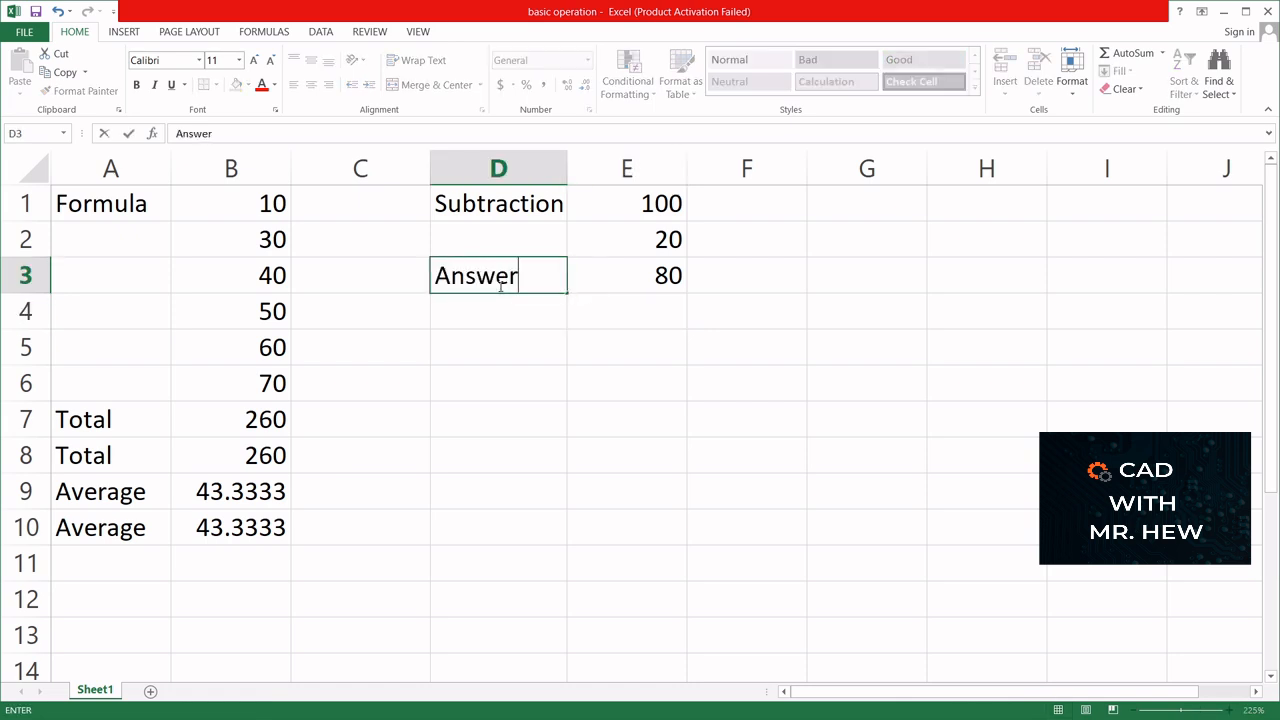
pyautogui.click(623, 313)
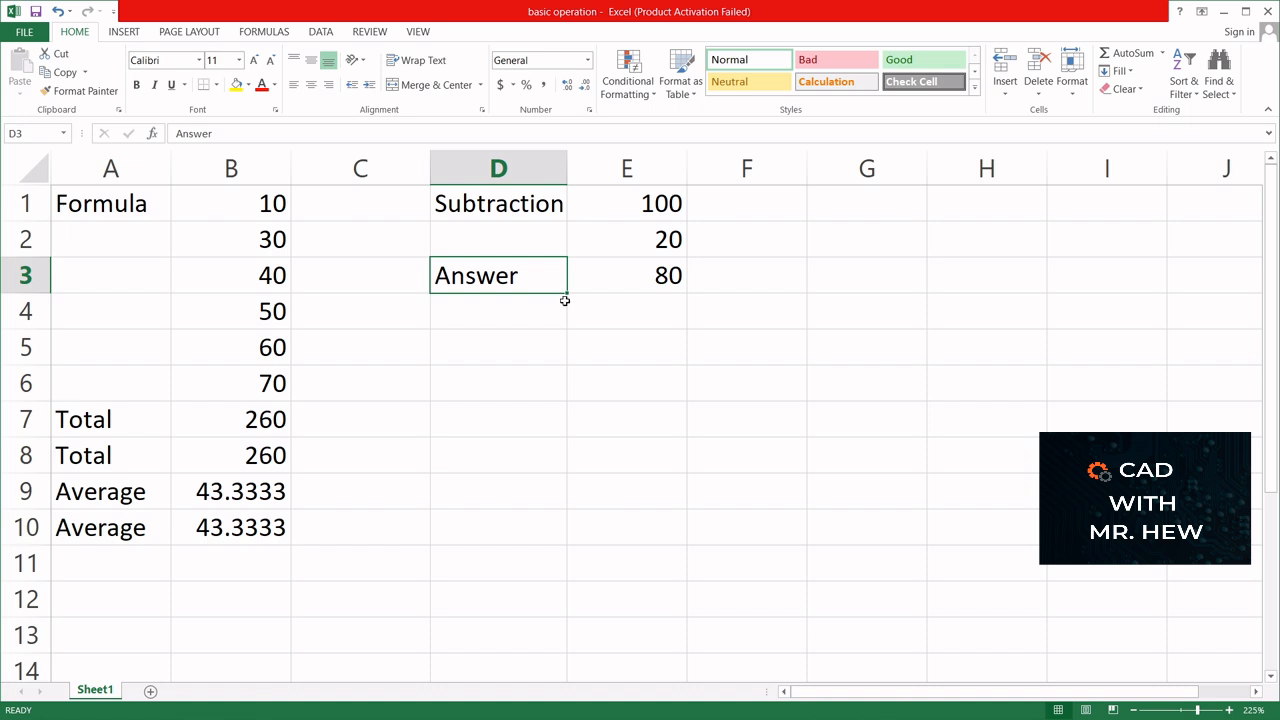
pyautogui.moveTo(565, 293); pyautogui.dragTo(572, 320)
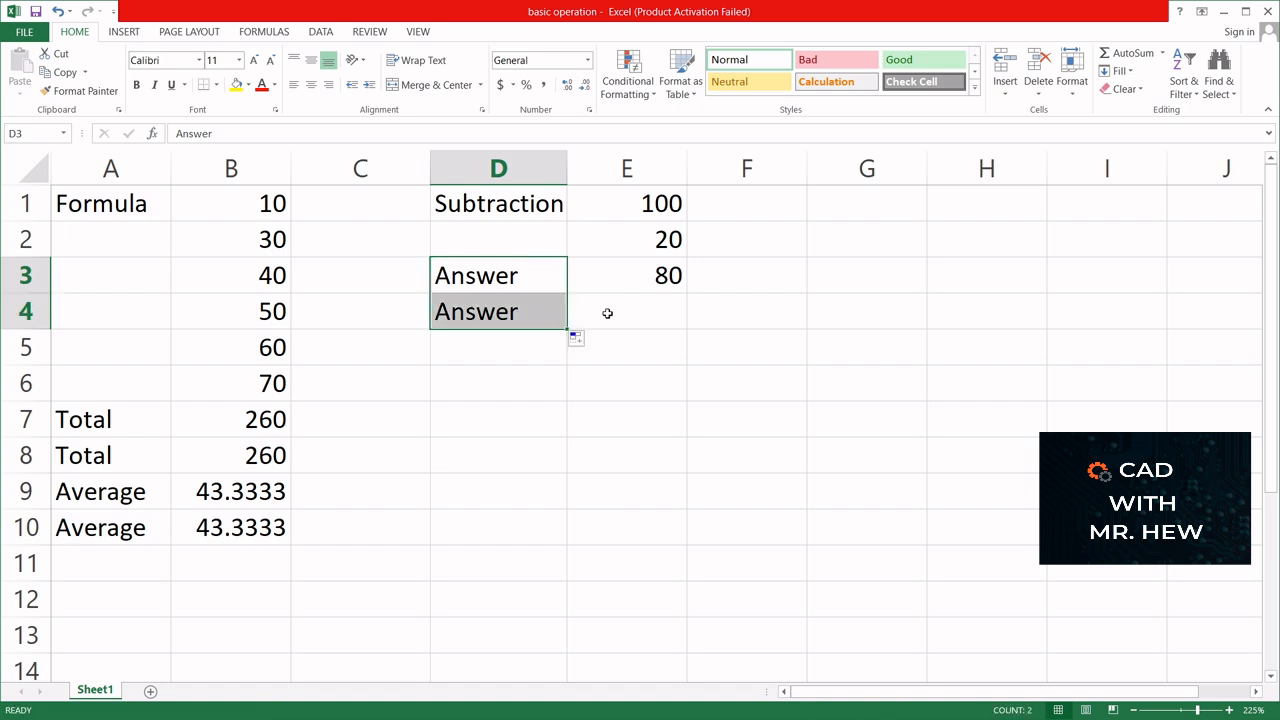
# - Calculate the same subtraction from literal numbers in cell E4 with the formula =100-20
pyautogui.click(609, 317)
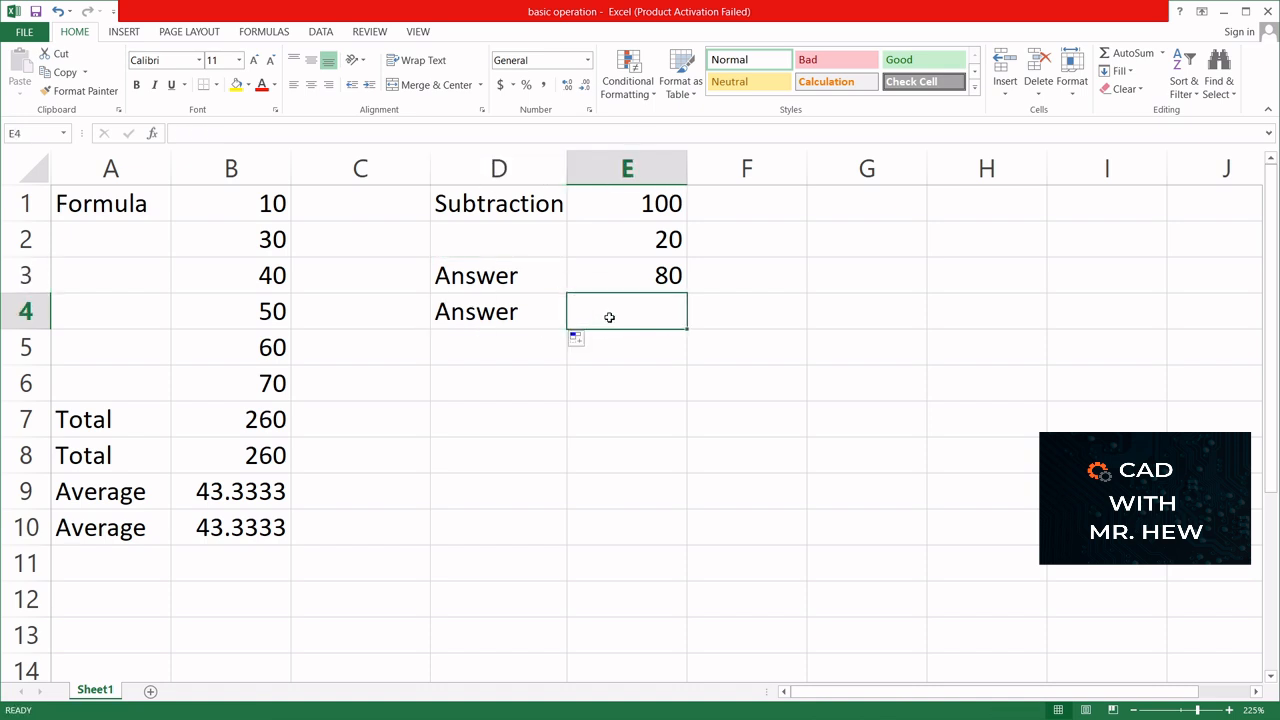
pyautogui.write('=1')
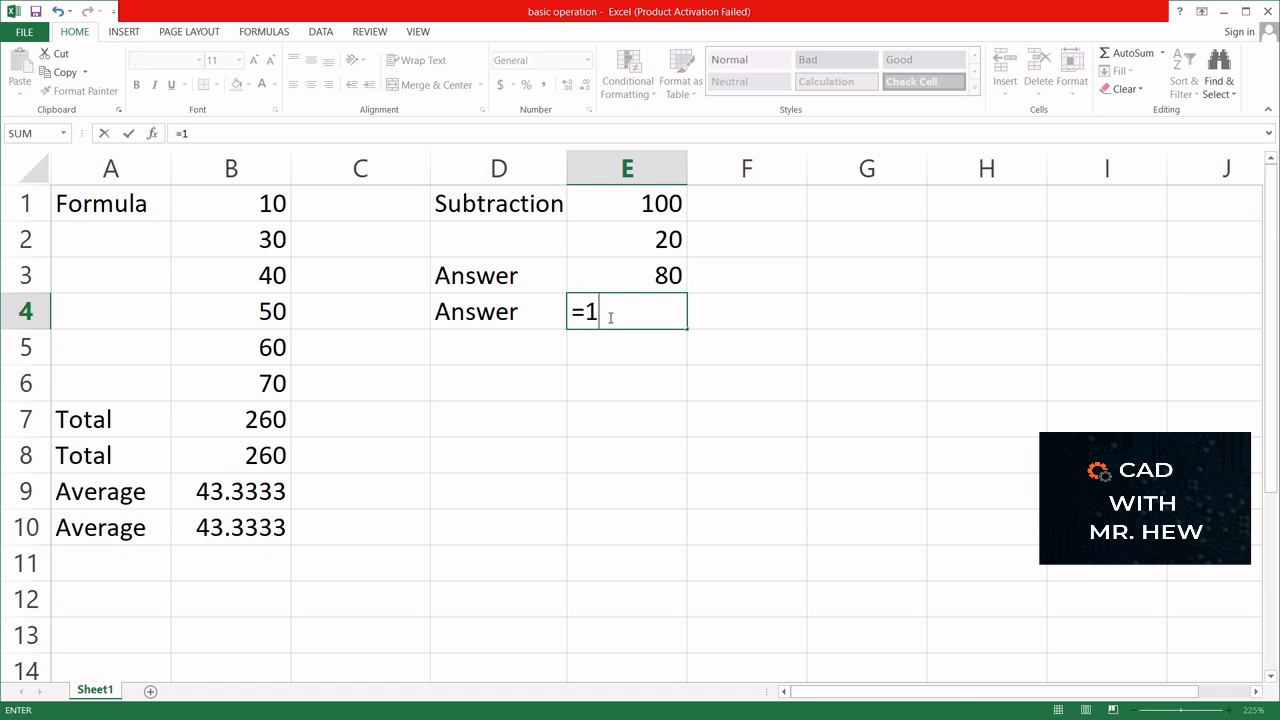
pyautogui.write('00-20')
pyautogui.press('Return')
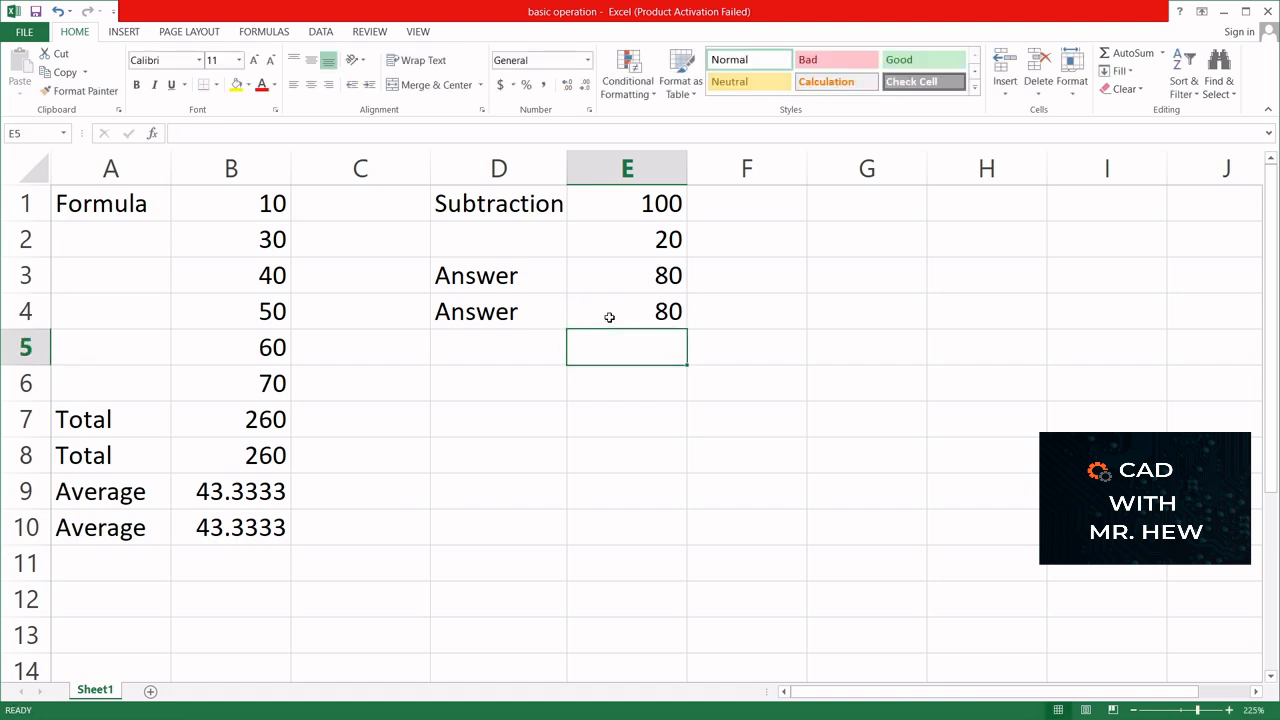
# - Change the subtracted value in cell E2 to 10
pyautogui.click(645, 240)
pyautogui.doubleClick(668, 239)
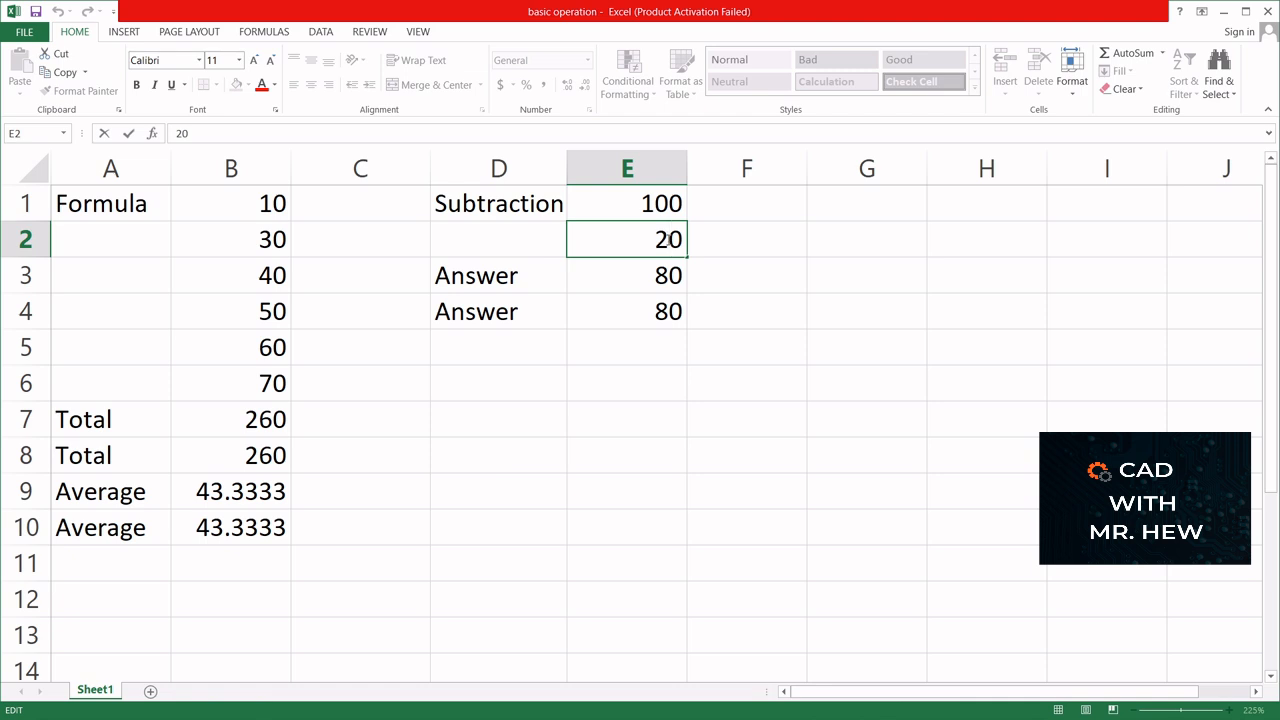
pyautogui.press('BackSpace')
pyautogui.write('1')
pyautogui.press('Return')
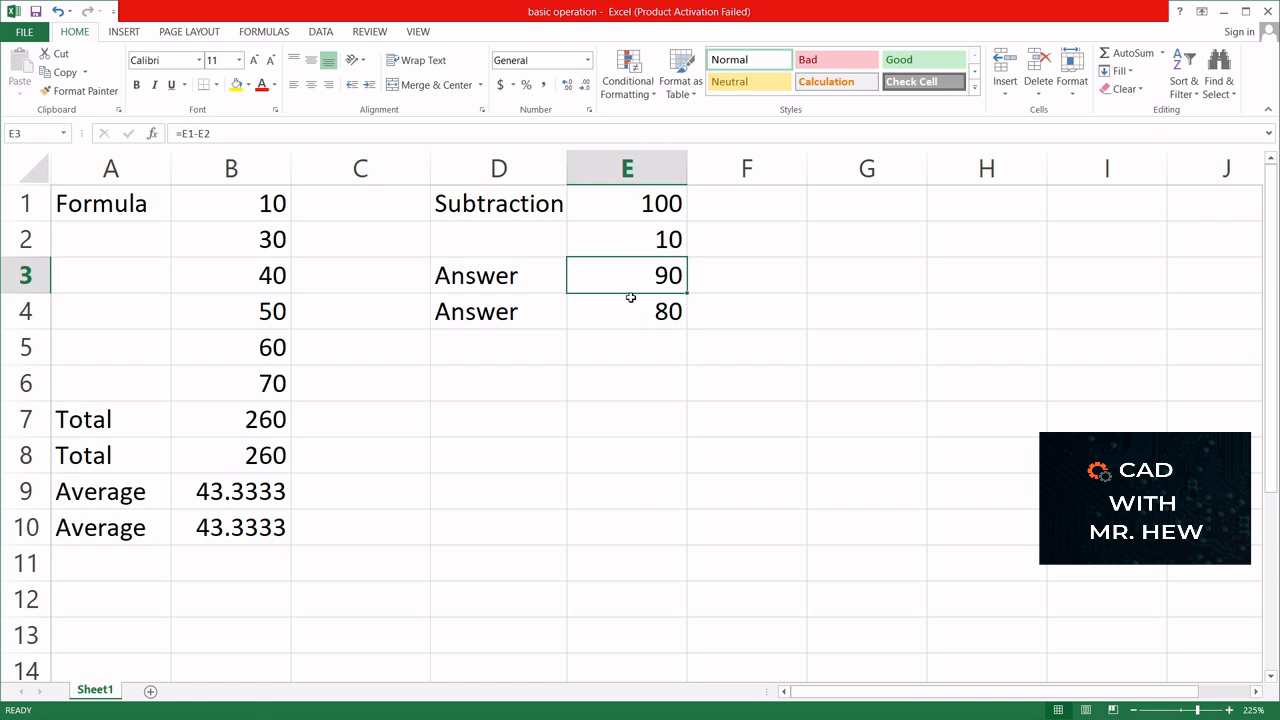
# - Edit the literal-number formula in cell E4 so it reads =100-10
pyautogui.click(660, 311)
pyautogui.write('=100-20')
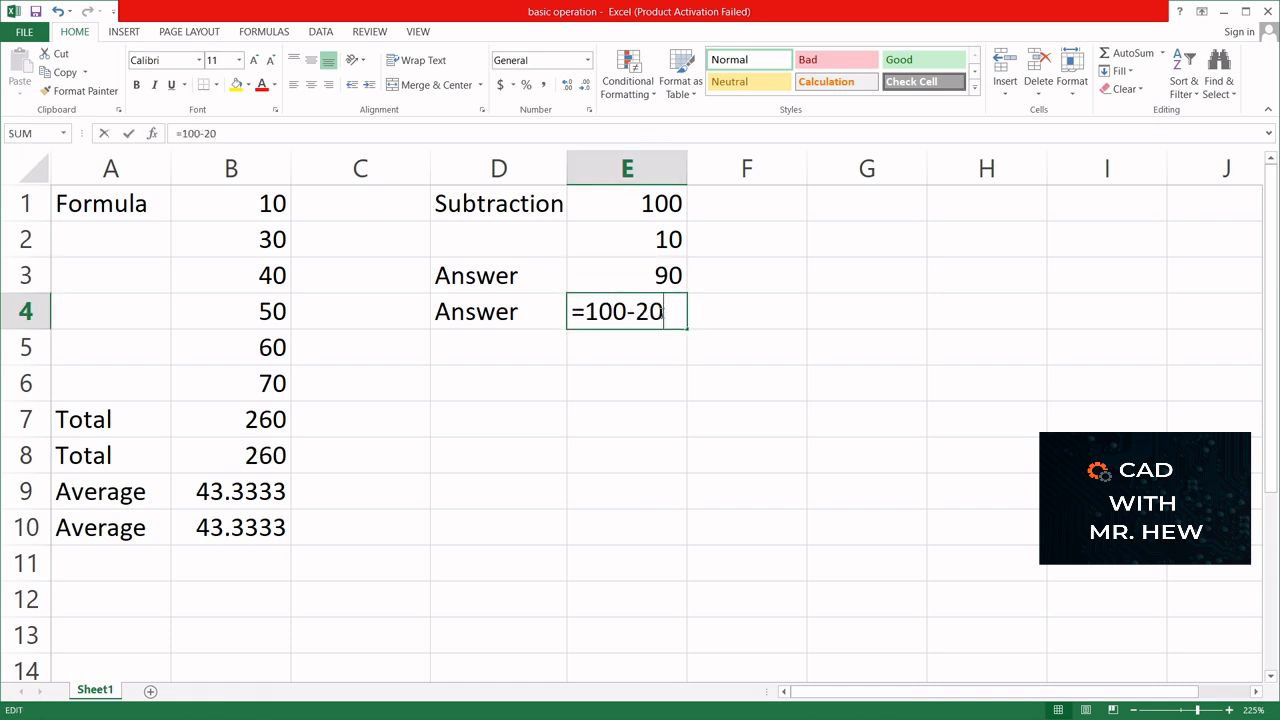
pyautogui.click(648, 312)
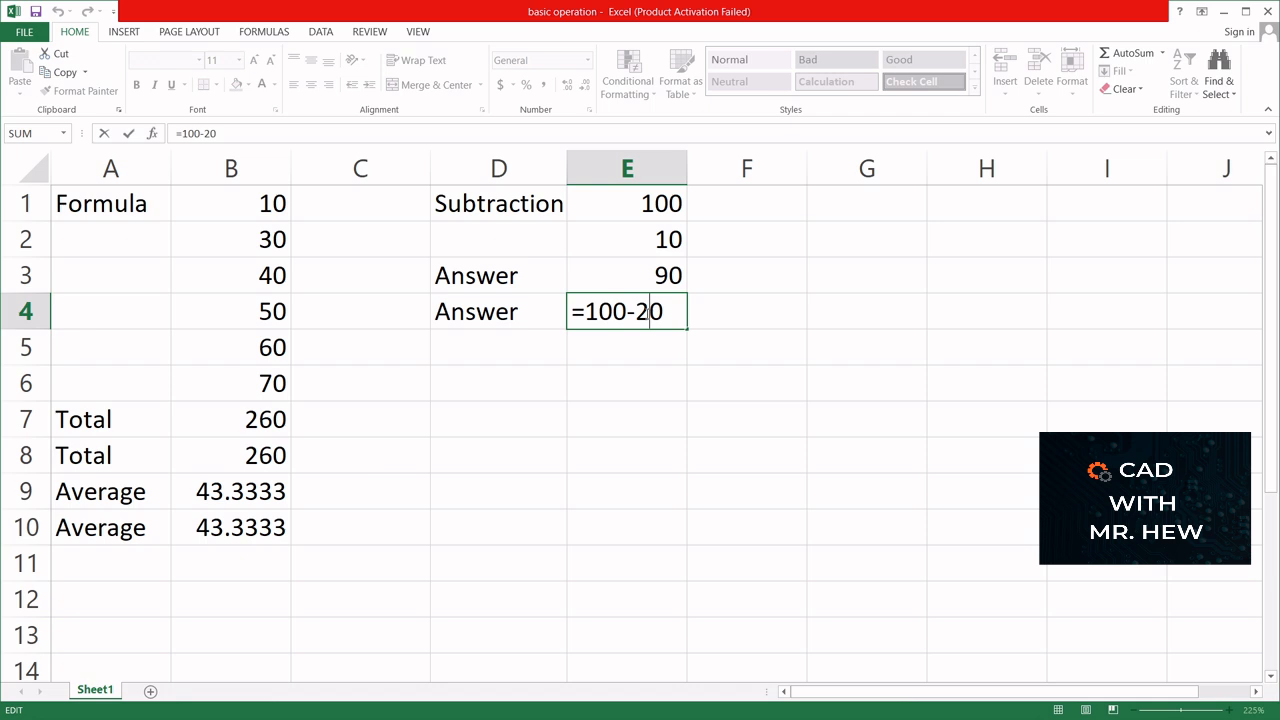
pyautogui.press('BackSpace')
pyautogui.write('1')
pyautogui.press('Return')
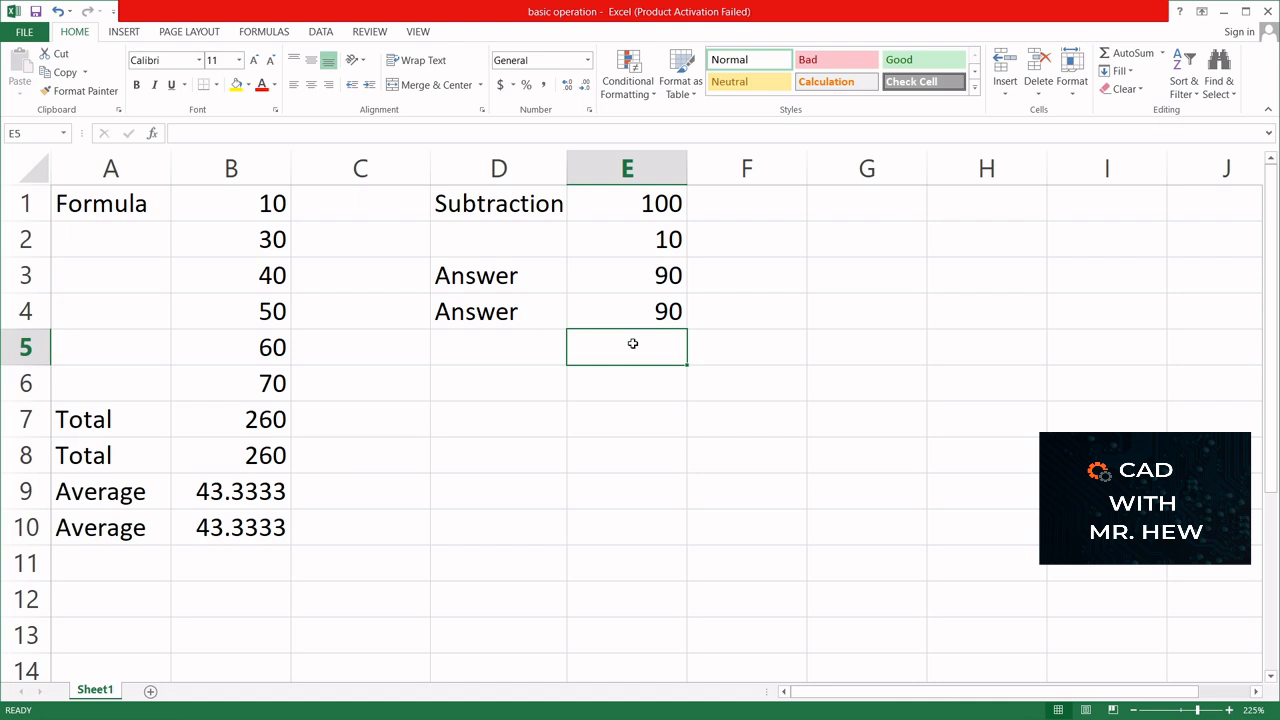
# - Compare the two answer rows by checking the formulas in cells E4 and E3
pyautogui.click(484, 276)
pyautogui.moveTo(484, 276); pyautogui.dragTo(606, 277)
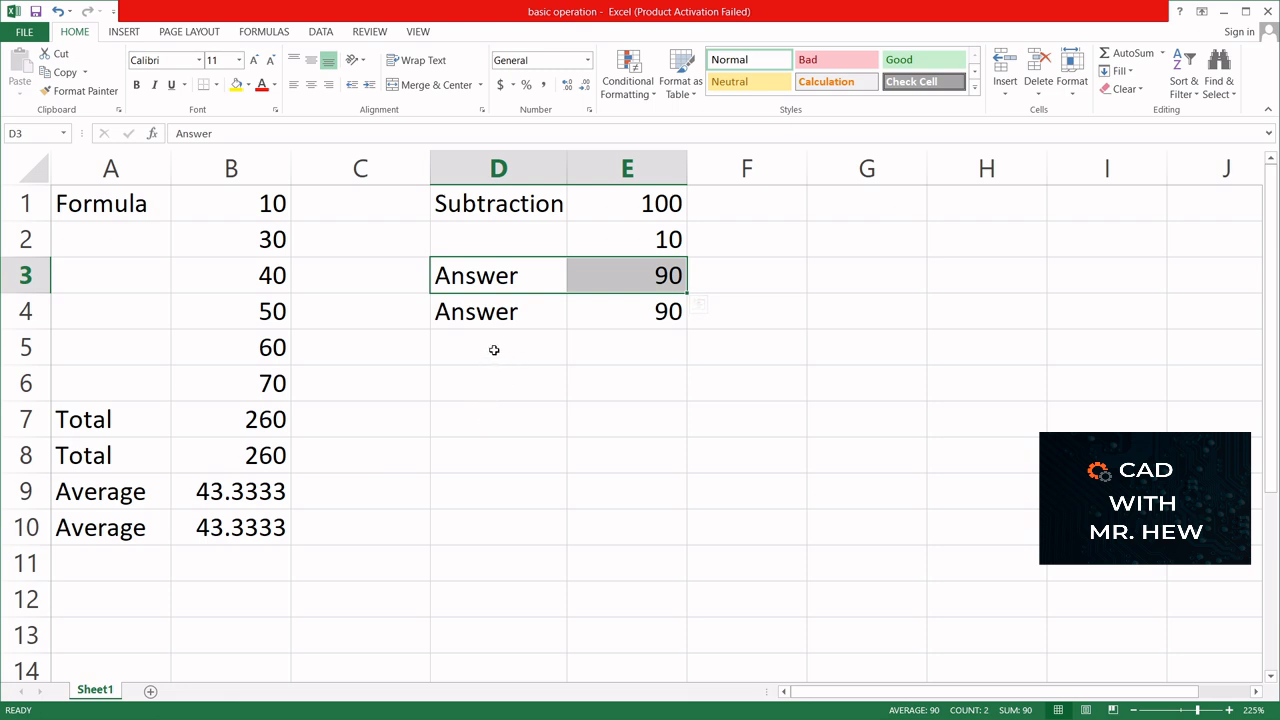
pyautogui.click(638, 314)
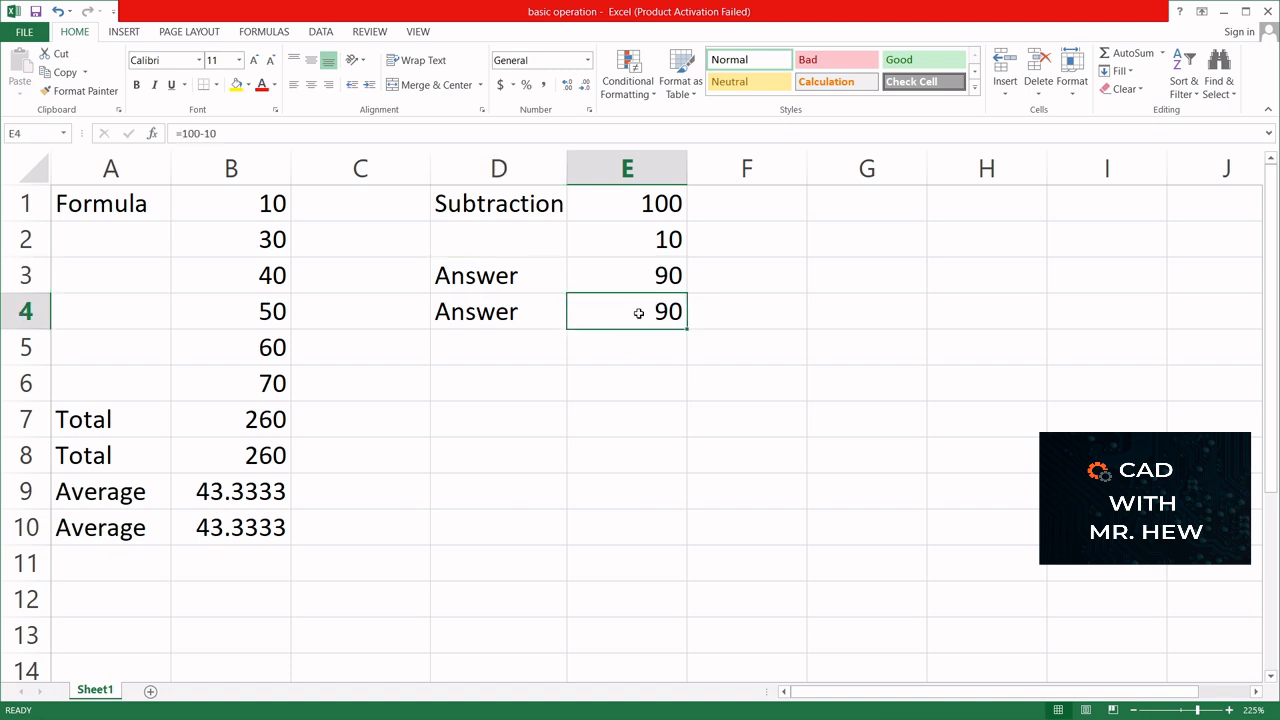
pyautogui.click(640, 284)
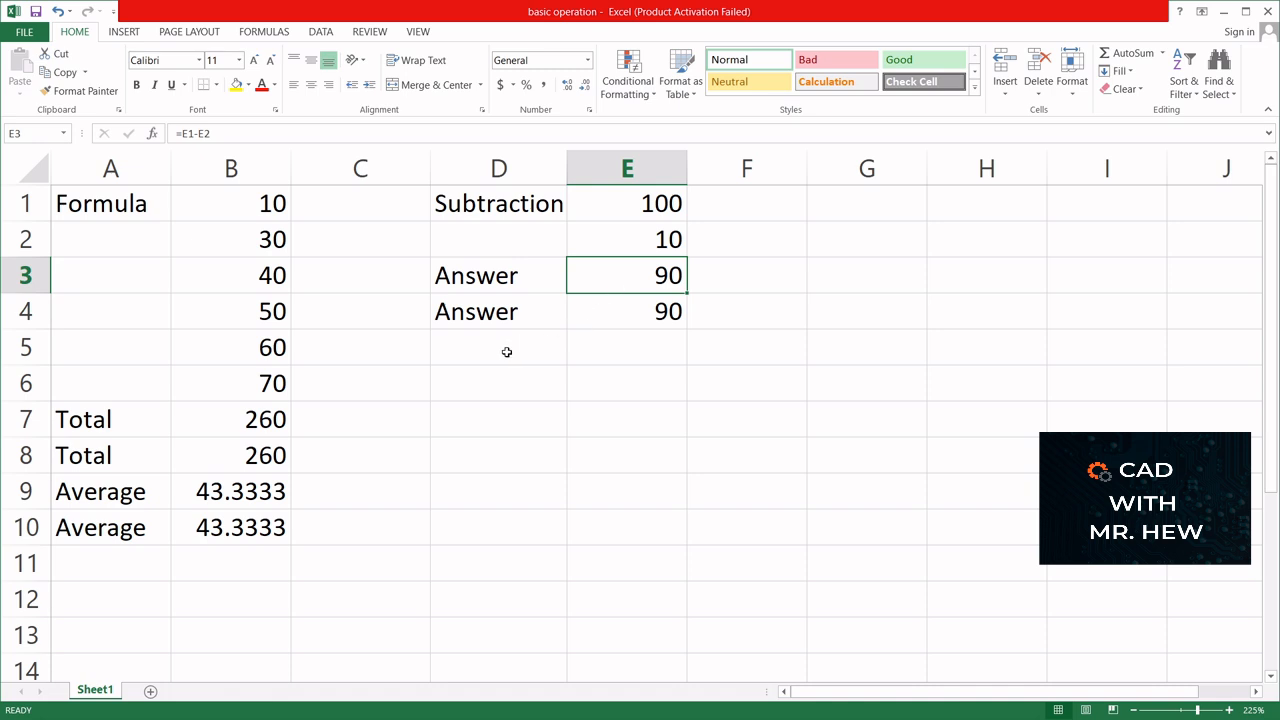
# - Label cell D5 with the text "Division"
pyautogui.click(507, 352)
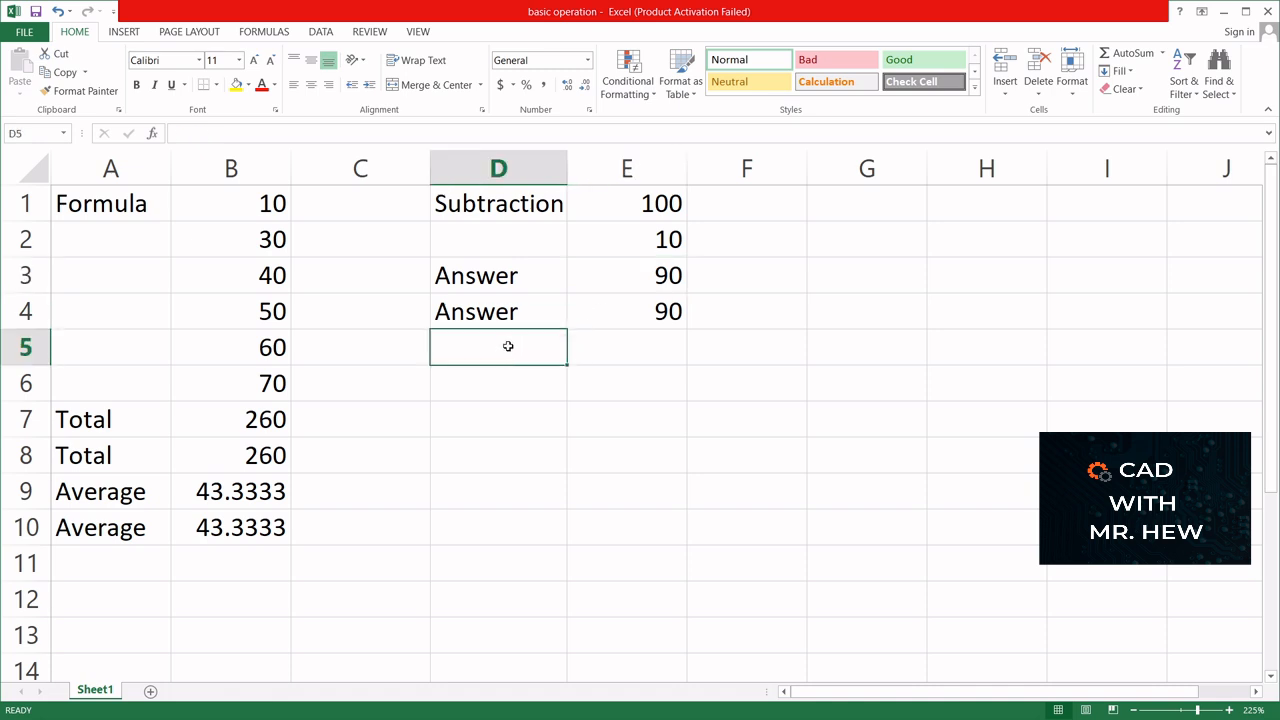
pyautogui.write('Divi')
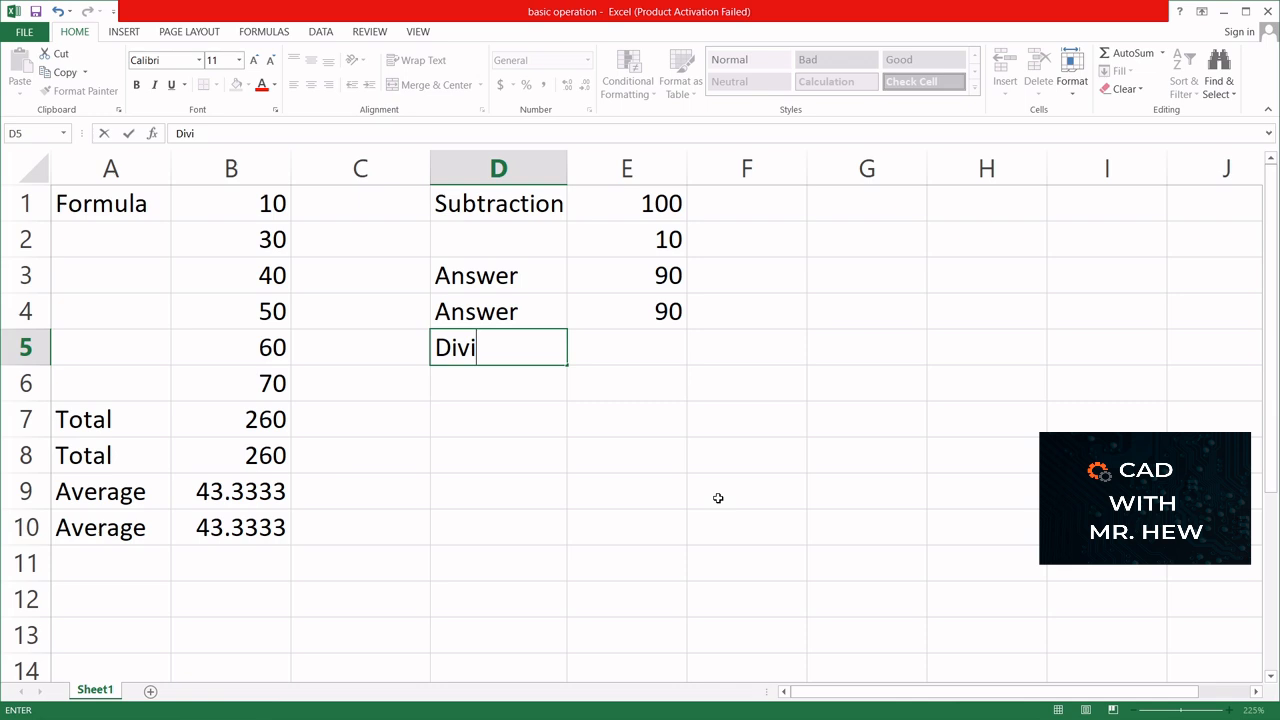
pyautogui.write('sion')
# - Divide the first subtraction answer by 3 in cell E5 with the formula =E3/3
pyautogui.click(611, 347)
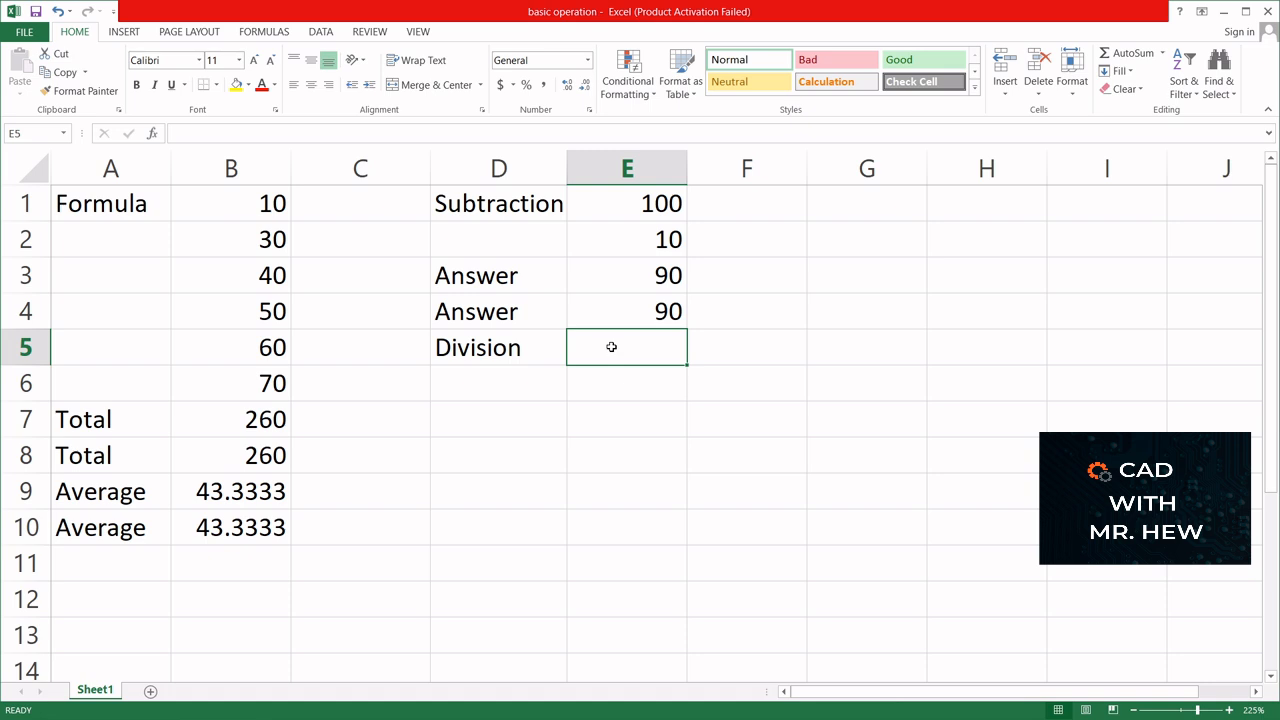
pyautogui.write('=')
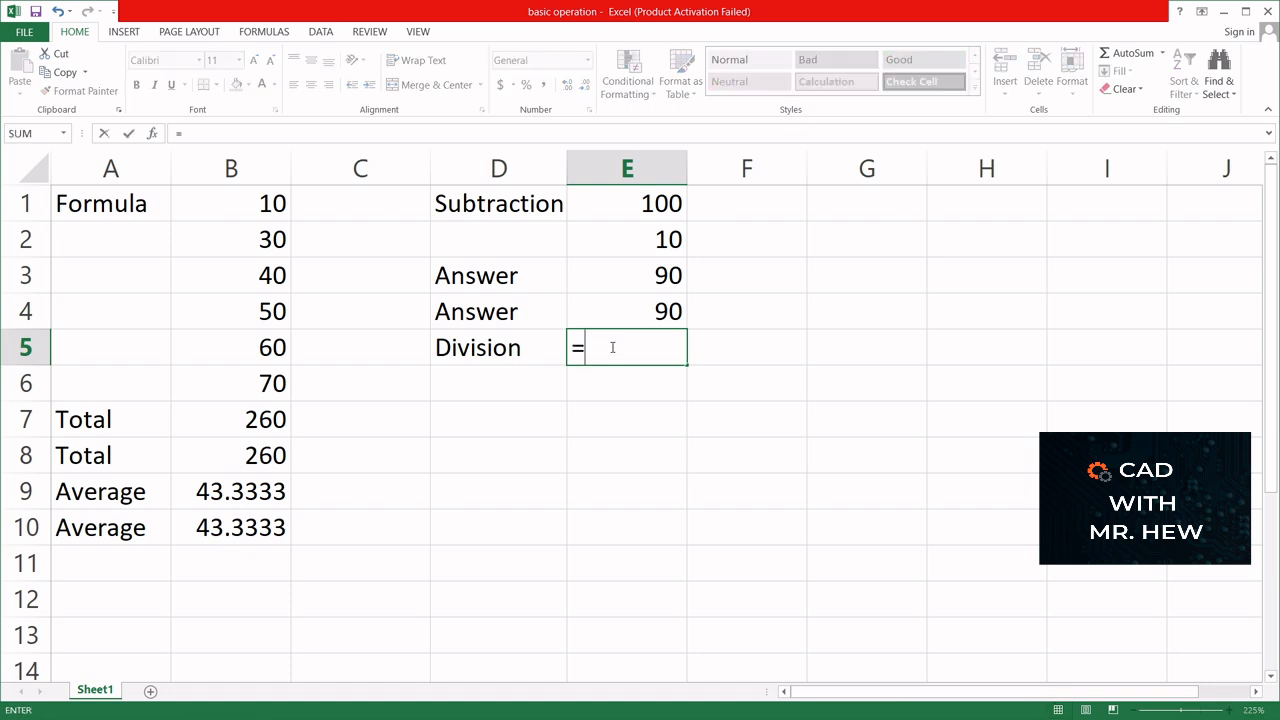
pyautogui.click(621, 274)
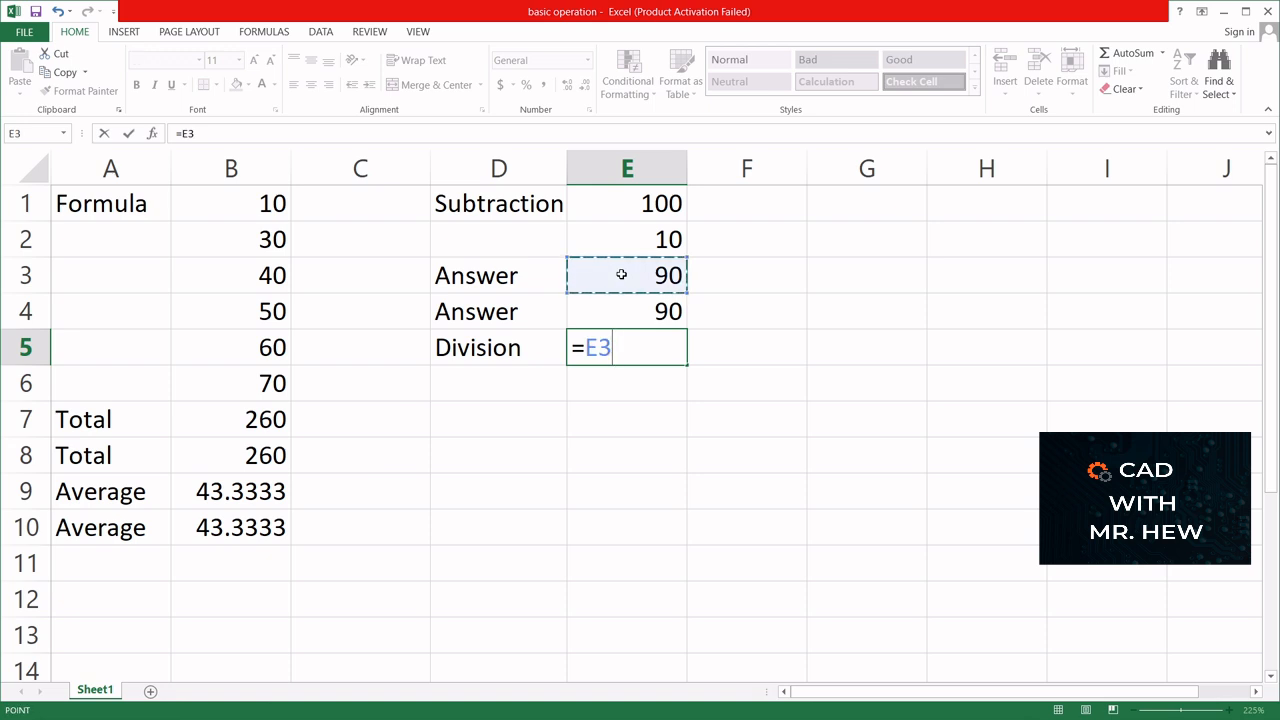
pyautogui.write('/3')
pyautogui.press('Return')
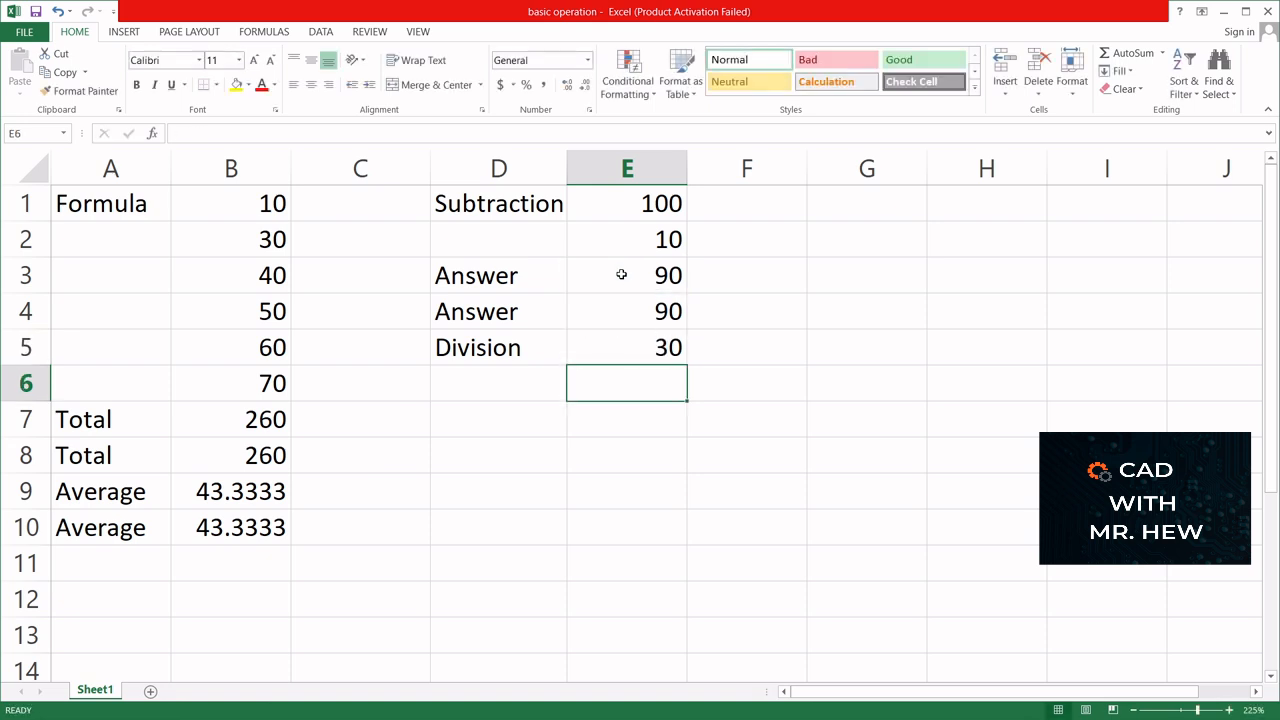
# - Enter the number 3 in cell D6 below the "Division" label
pyautogui.click(475, 390)
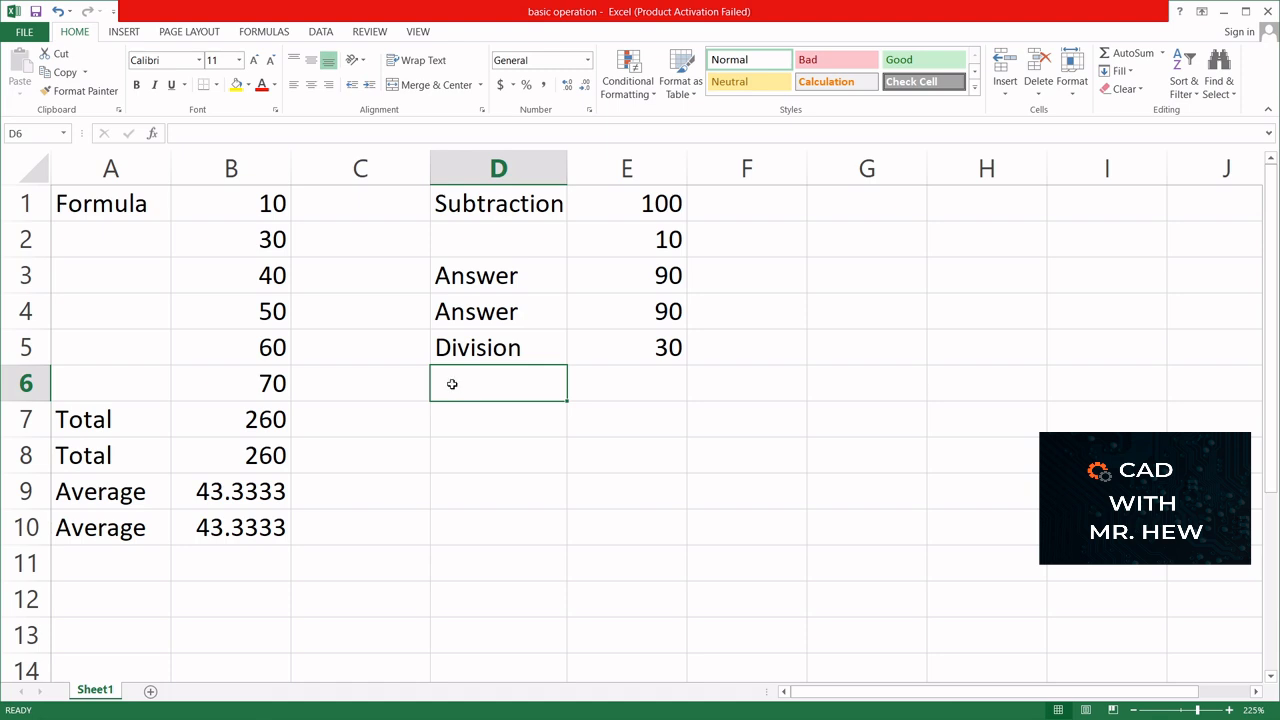
pyautogui.write('3')
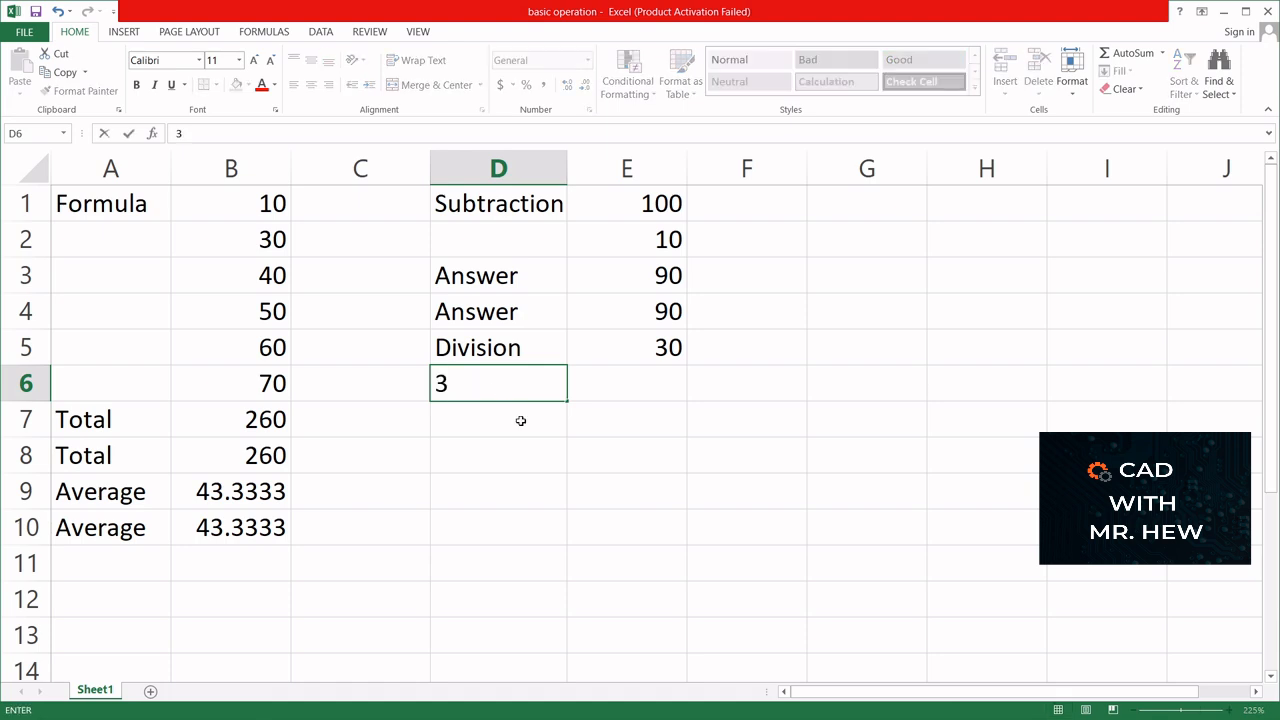
pyautogui.press('Return')
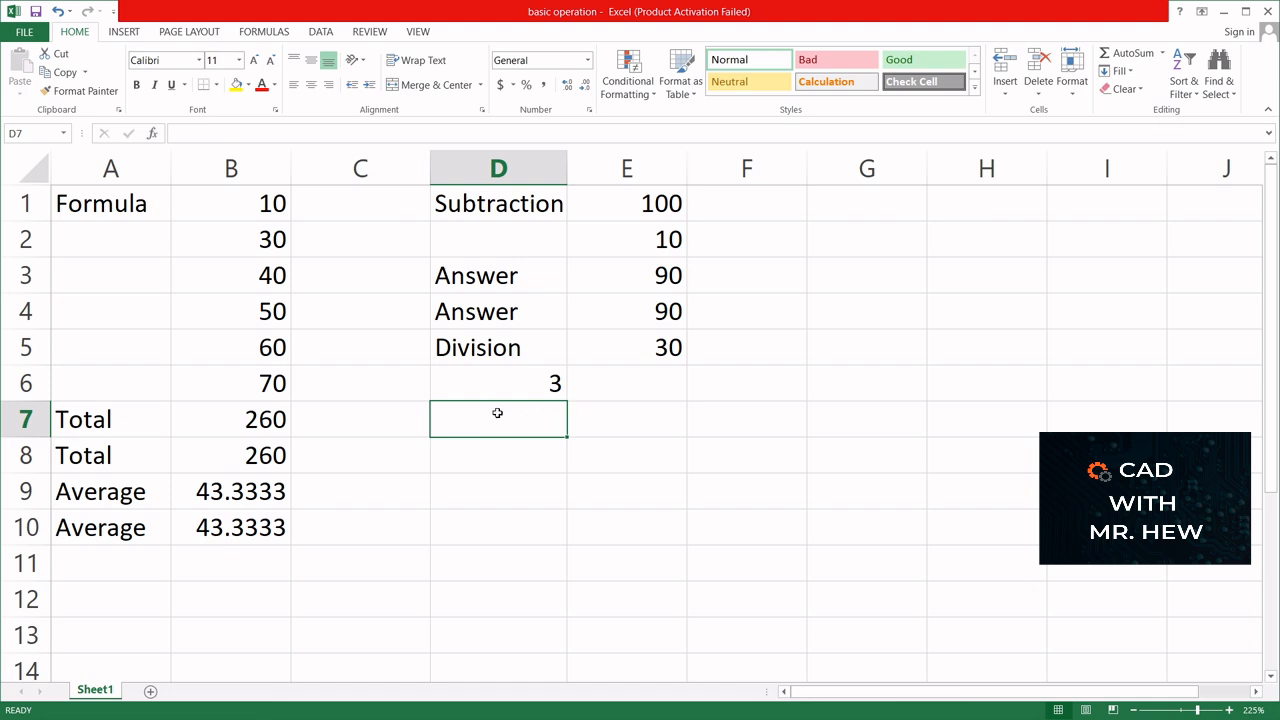
# - Label cell D7 "Division" and divide the first answer by the value in D6 with the formula =E3/D6 in E7
pyautogui.write('D')
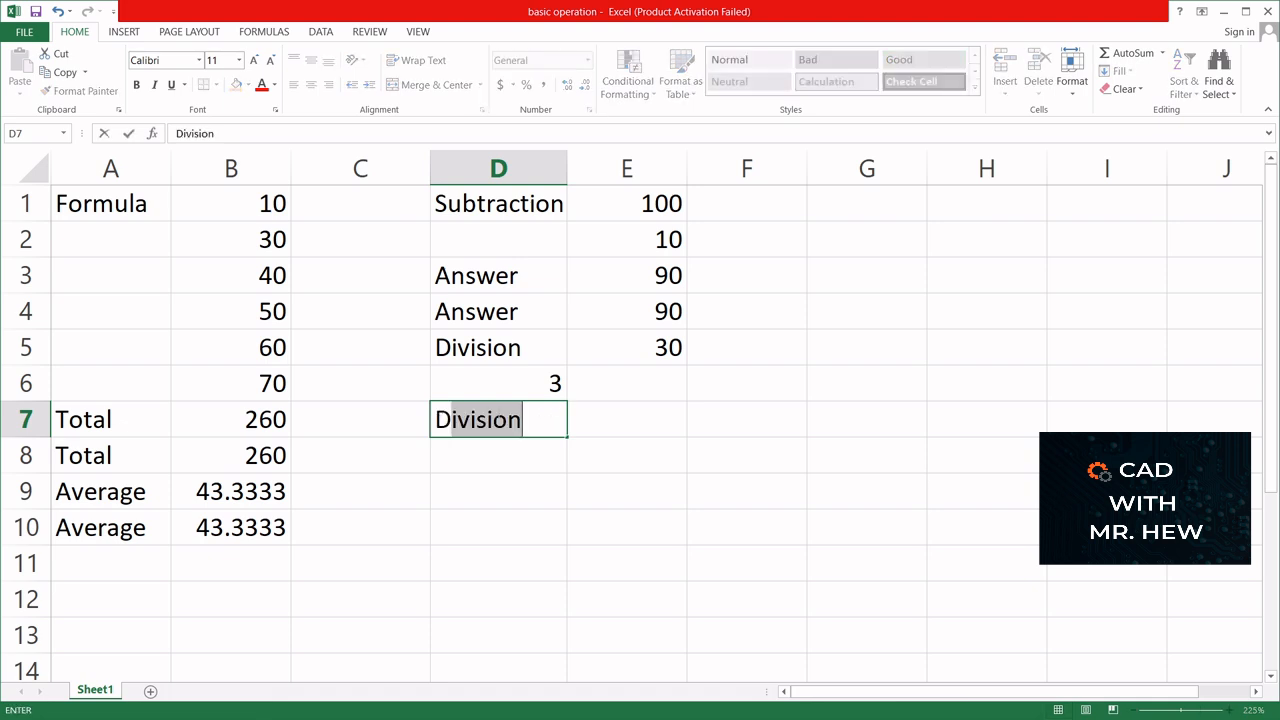
pyautogui.press('Return')
pyautogui.click(625, 423)
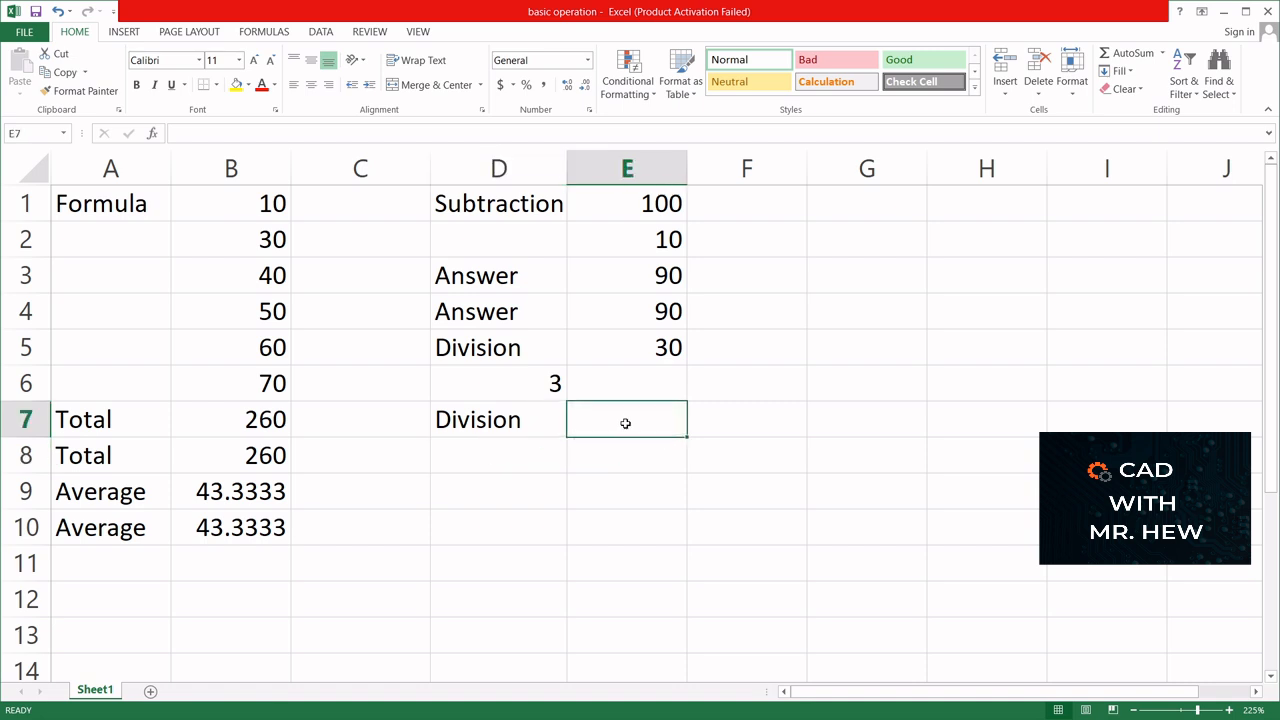
pyautogui.write('=')
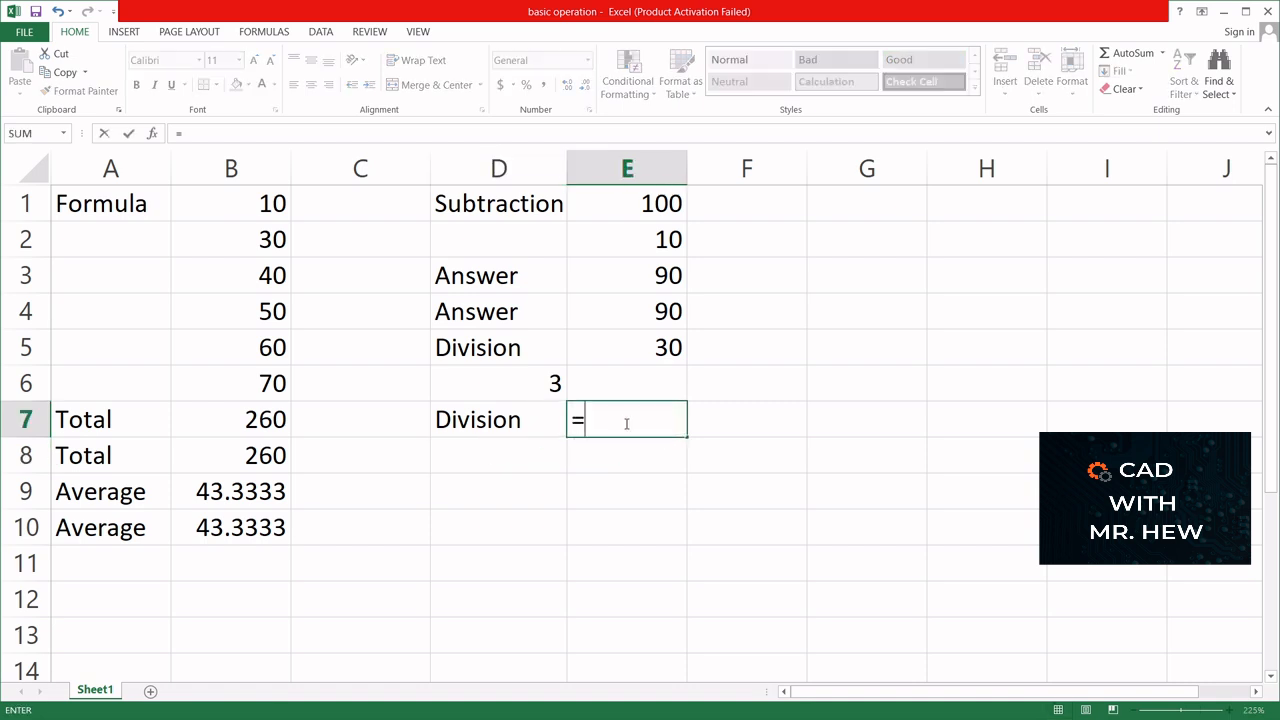
pyautogui.click(656, 277)
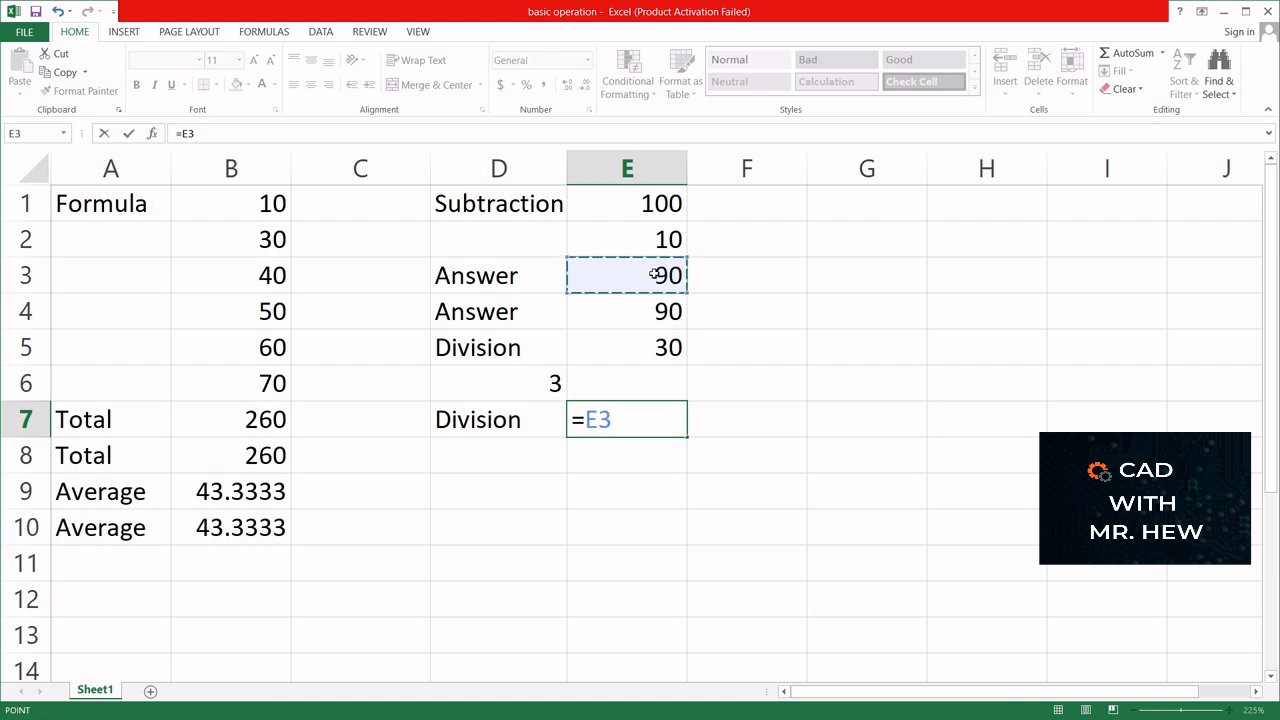
pyautogui.write('/')
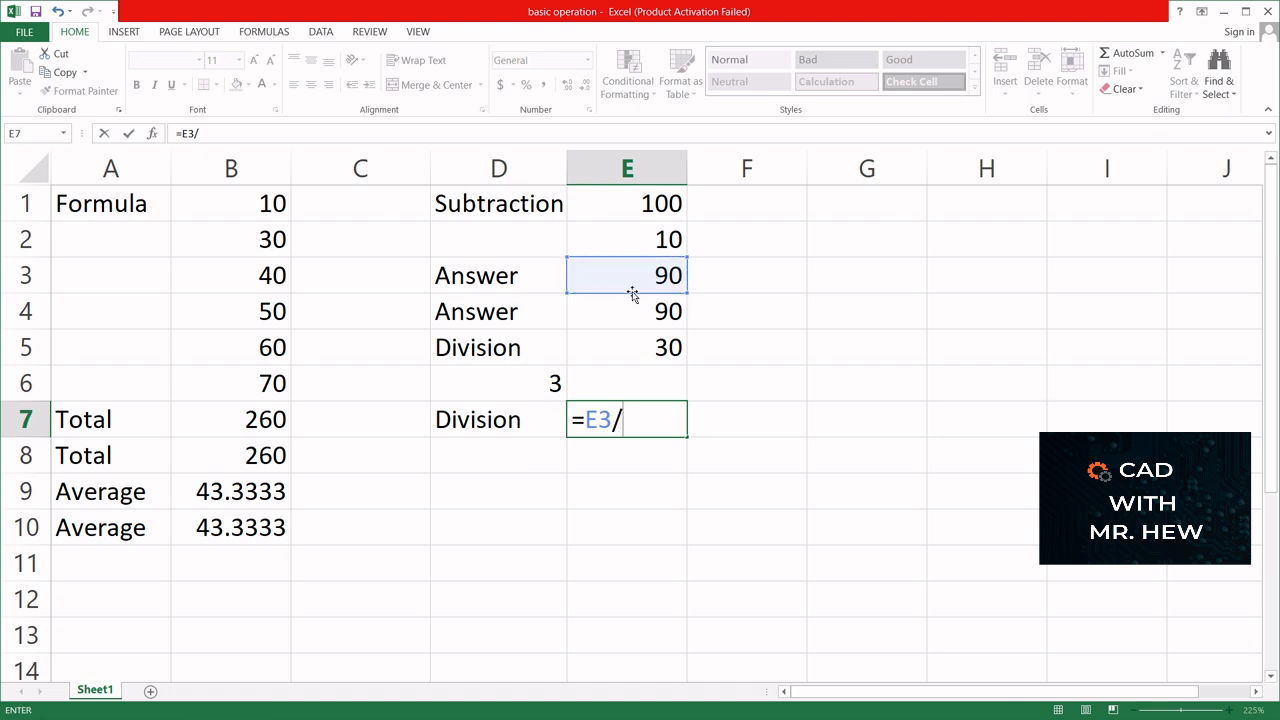
pyautogui.click(510, 387)
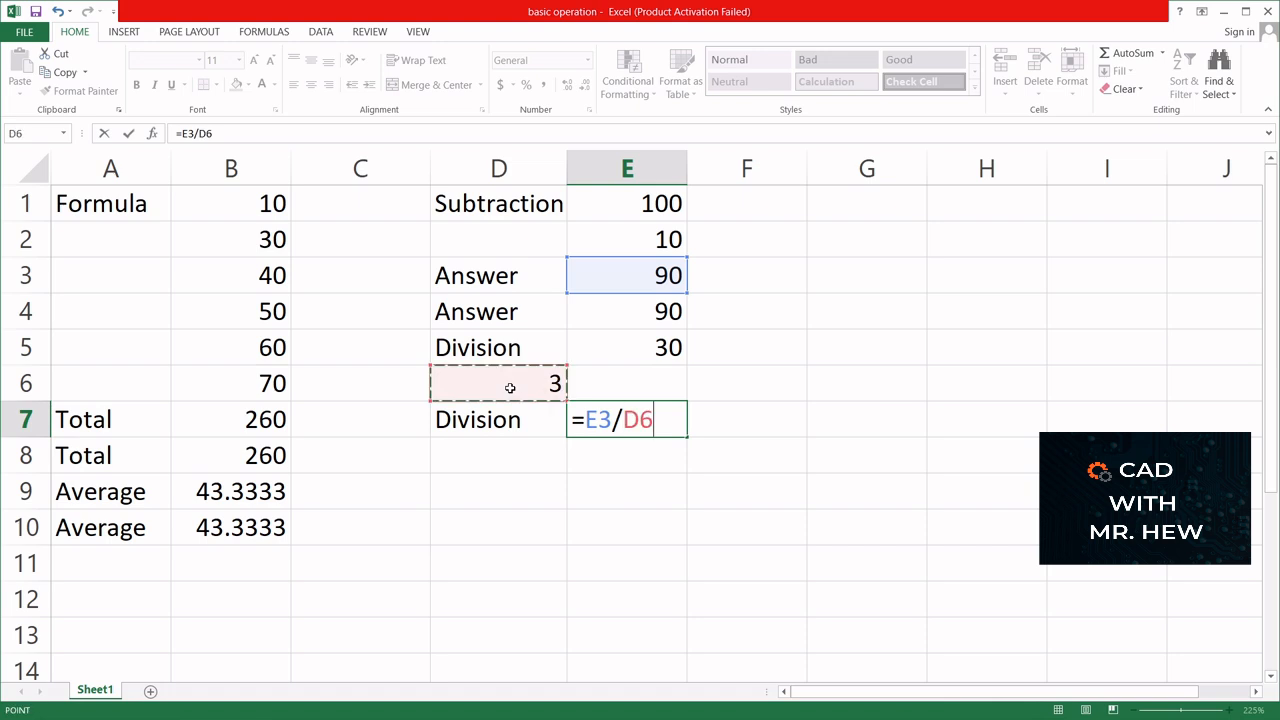
pyautogui.press('Return')
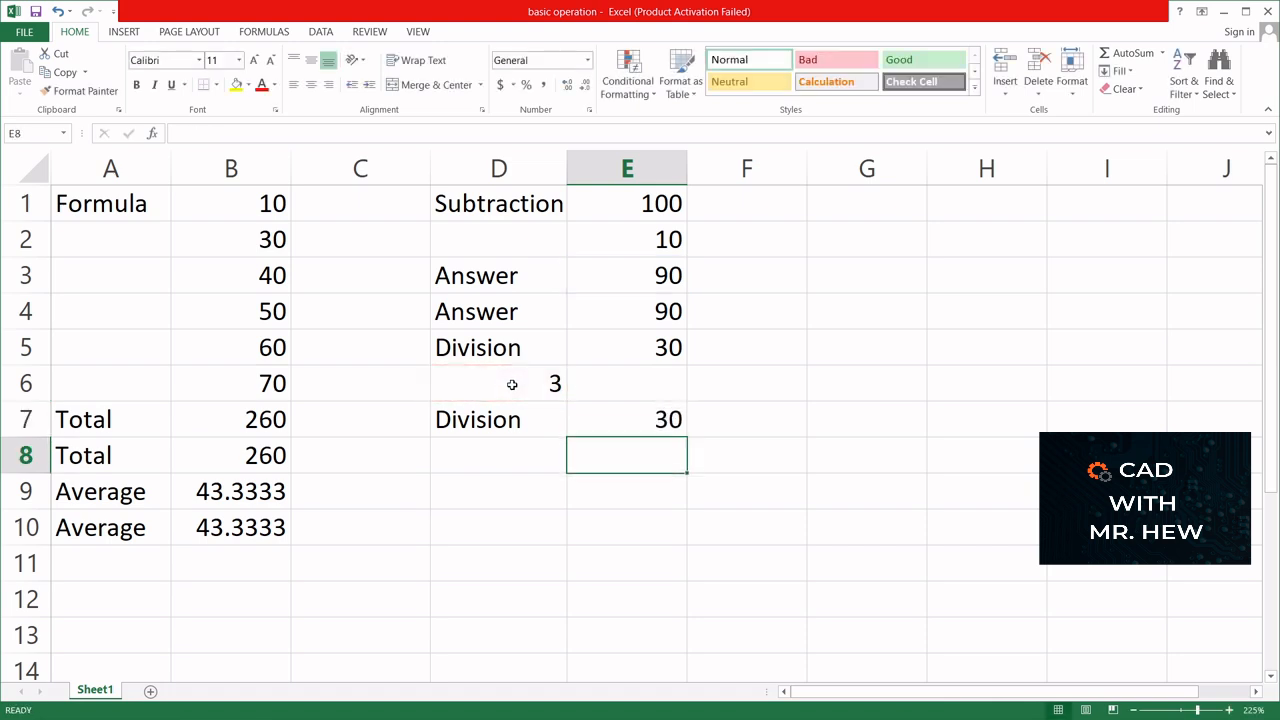
# - Compare the formulas of the two division results in E5 and E7, checking the referenced cells E3 and D6
pyautogui.click(636, 347)
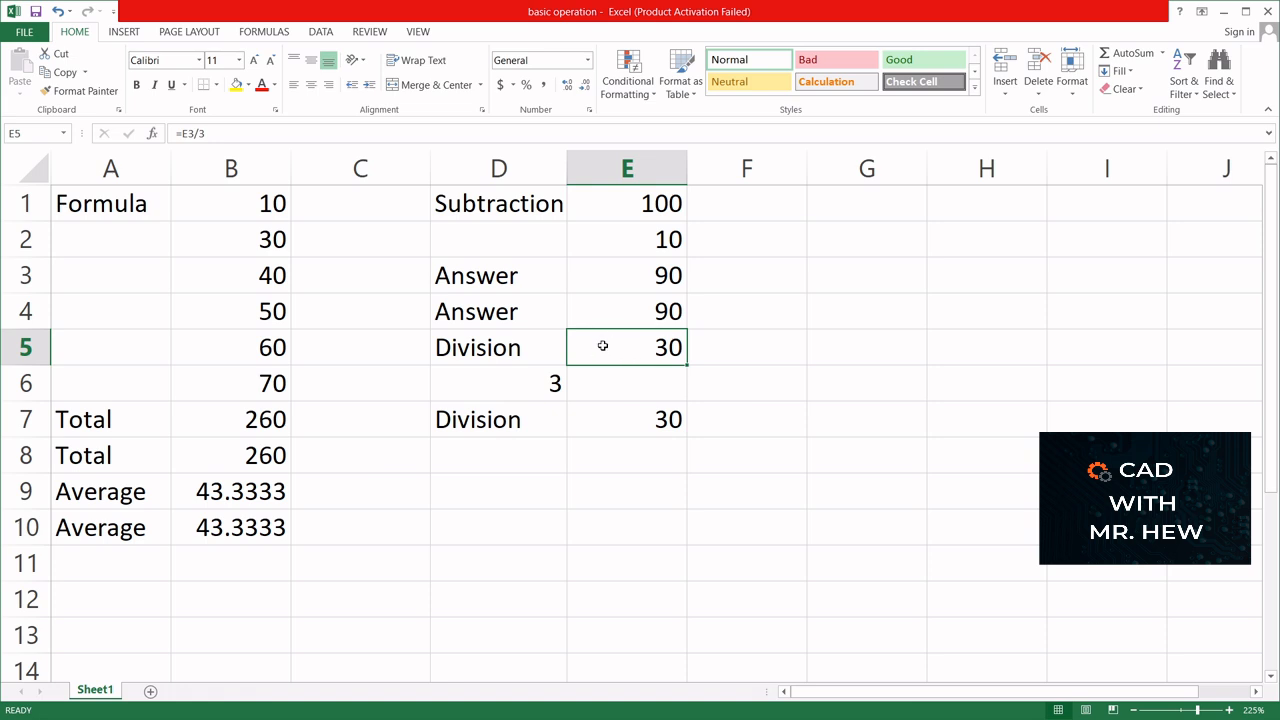
pyautogui.click(614, 424)
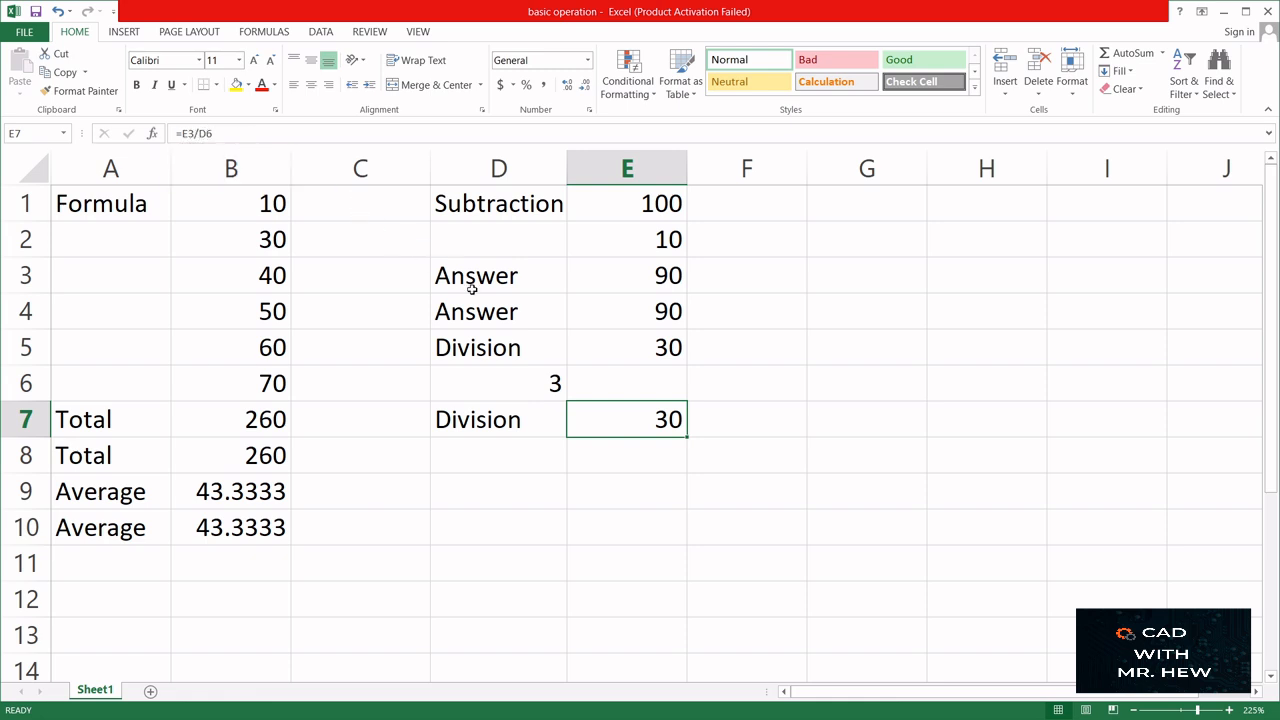
pyautogui.click(612, 277)
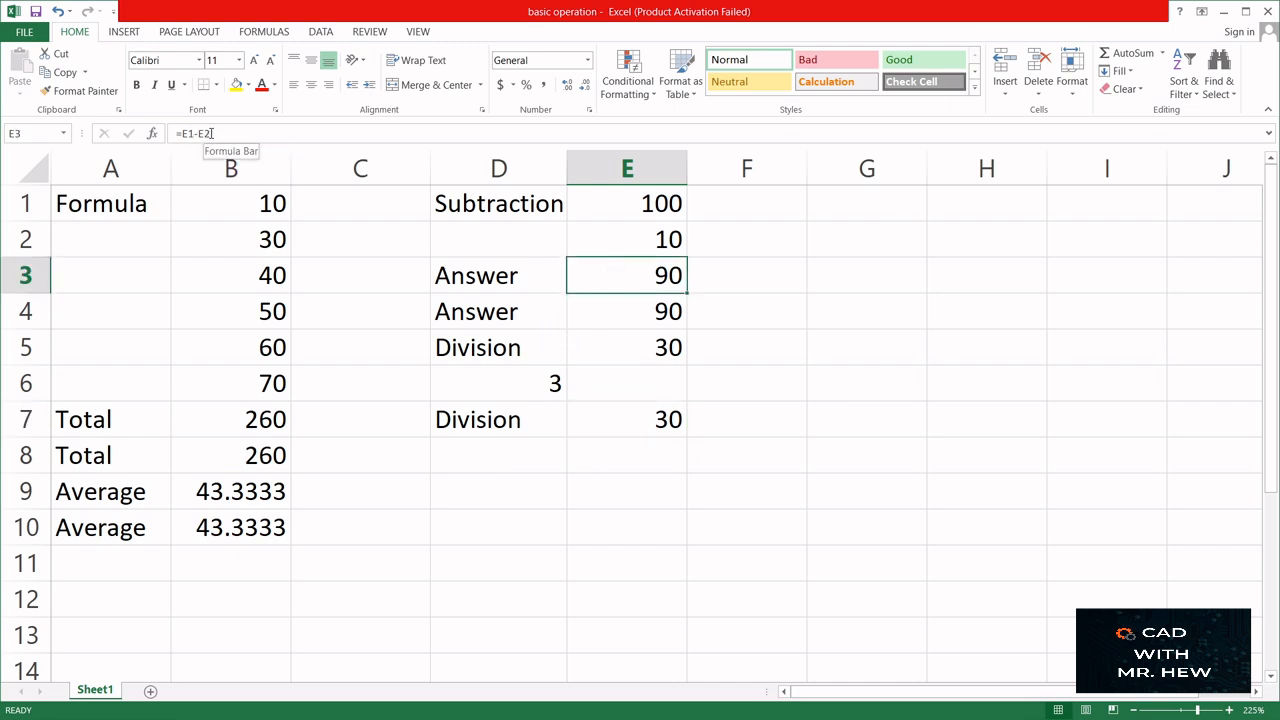
pyautogui.click(528, 386)
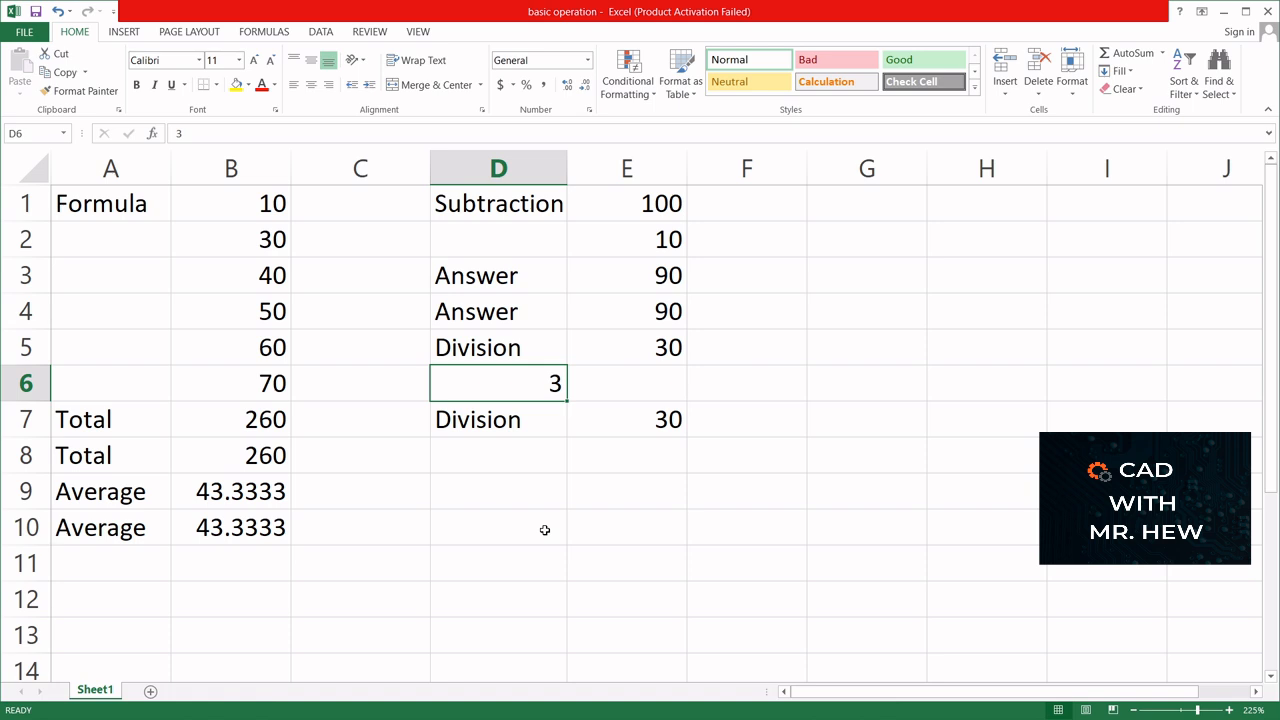
# - Label cell D9 with the text "Multiplication"
pyautogui.click(465, 485)
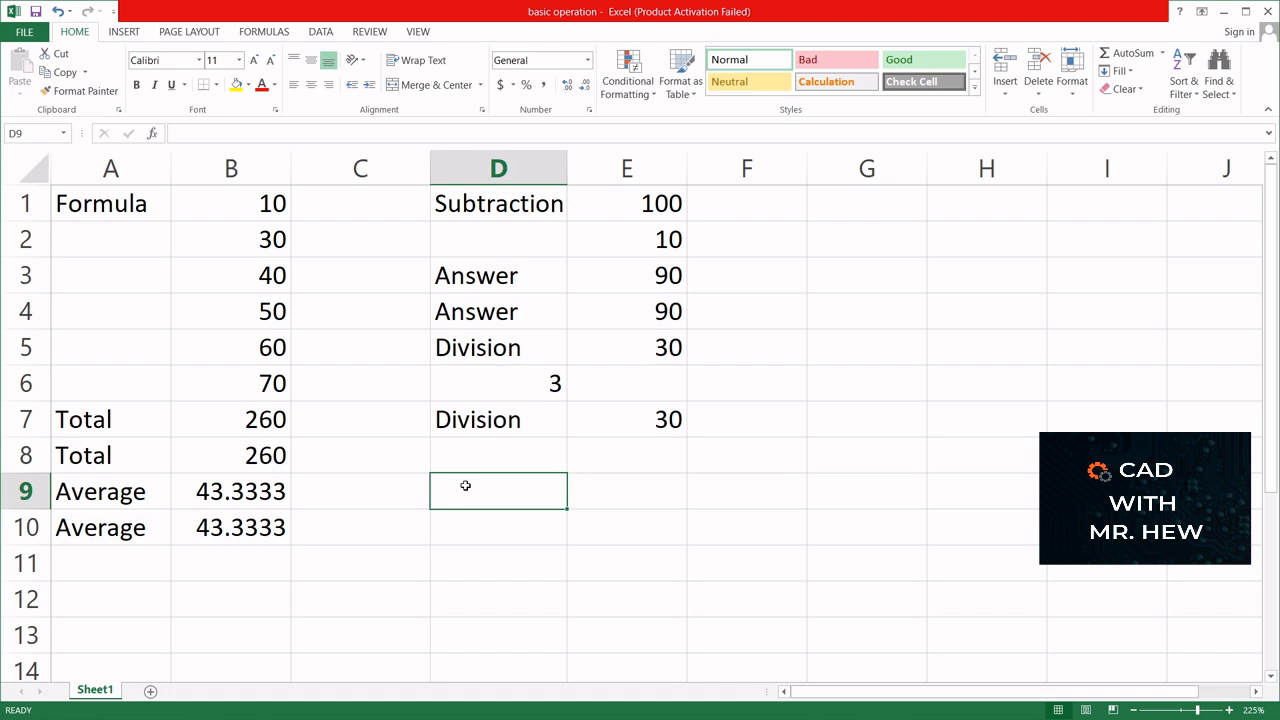
pyautogui.write('Multipl')
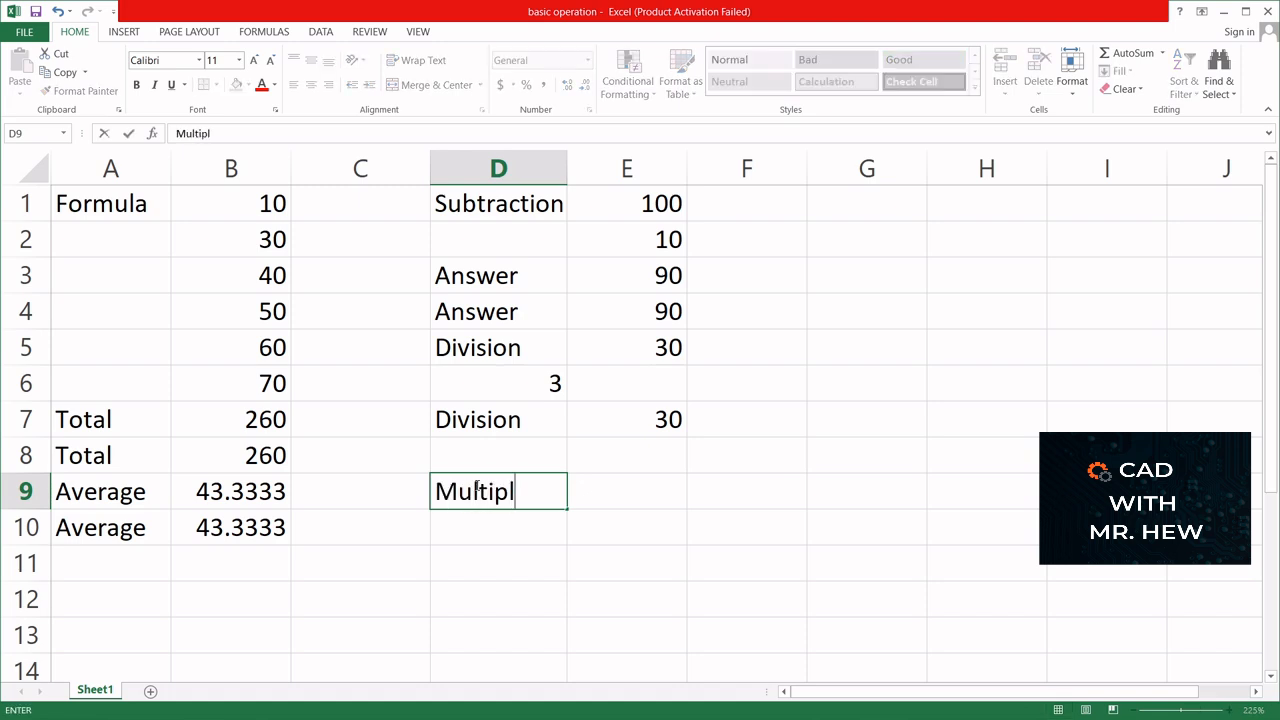
pyautogui.write('ication')
pyautogui.click(549, 563)
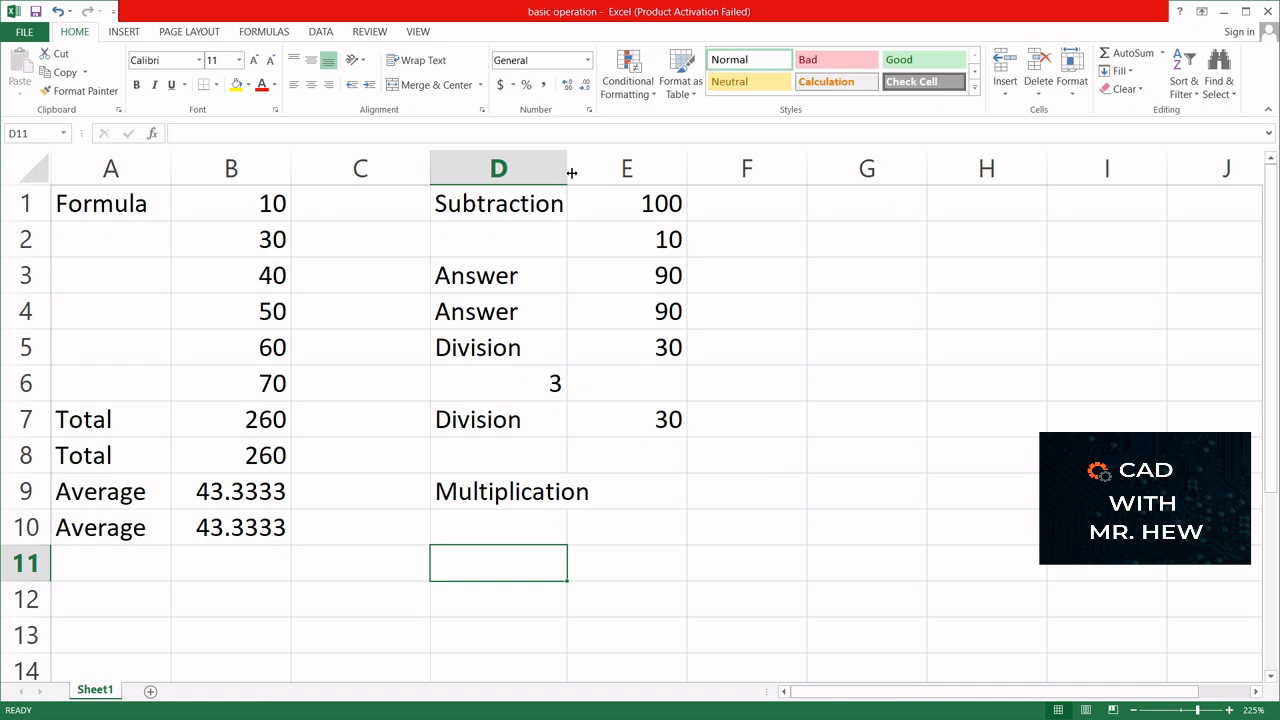
# - Multiply the first subtraction answer by the value in D6 with the formula =E3*D6 in cell E9
pyautogui.click(643, 485)
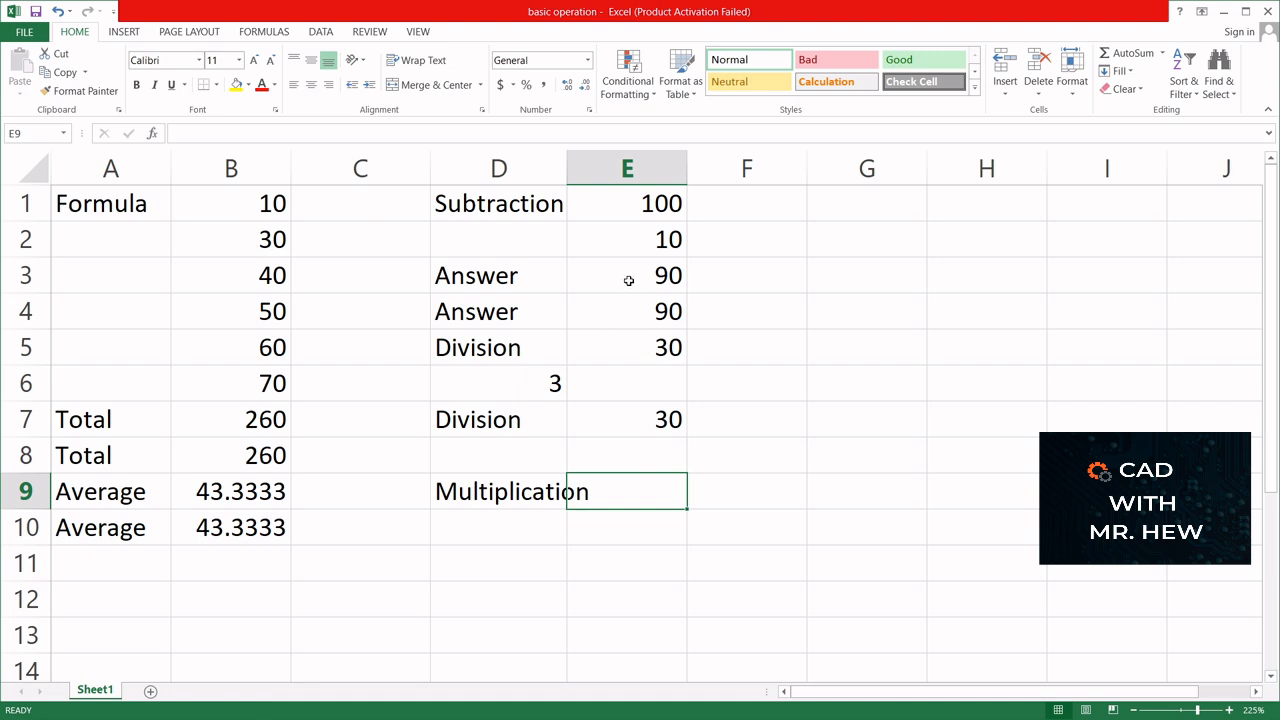
pyautogui.write('=')
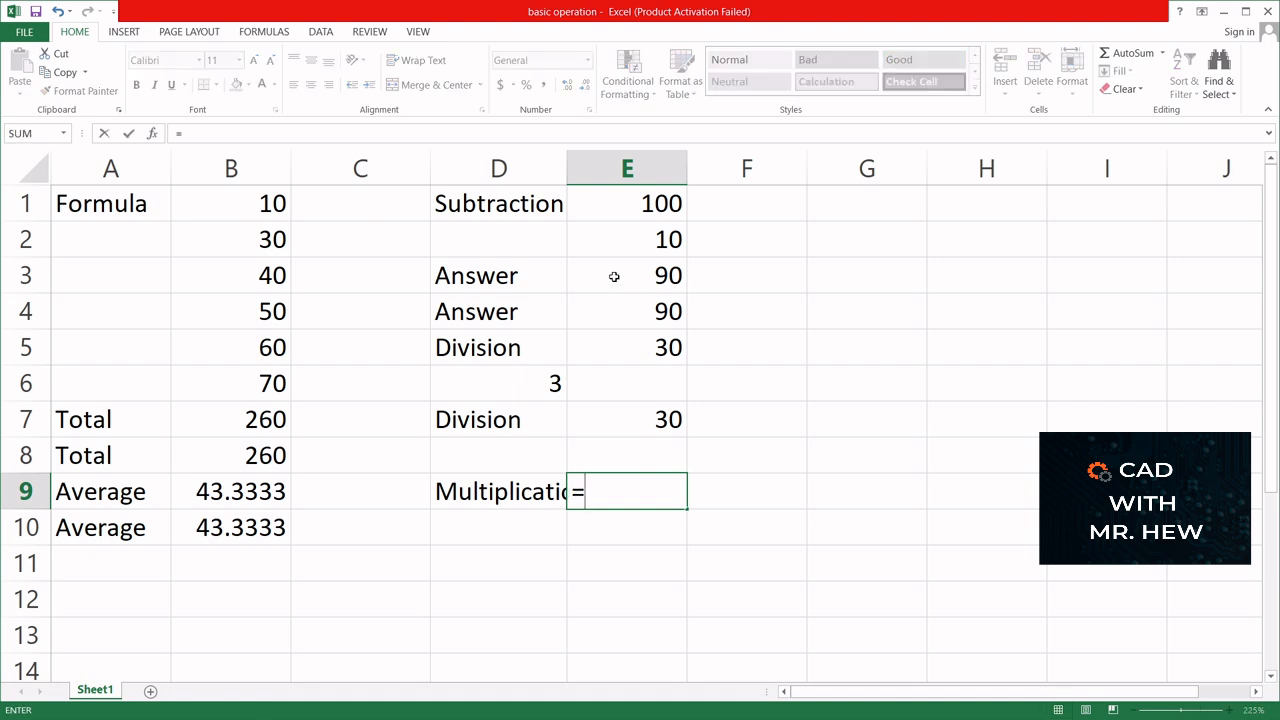
pyautogui.click(614, 276)
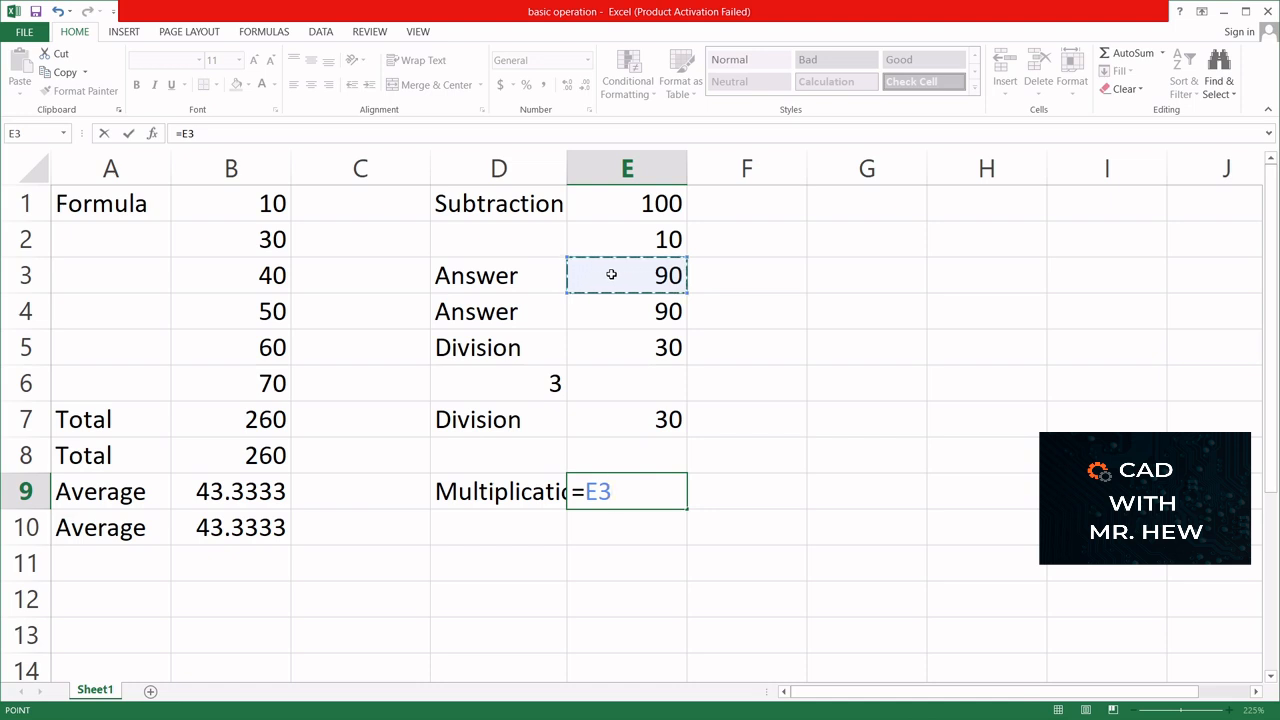
pyautogui.write('*')
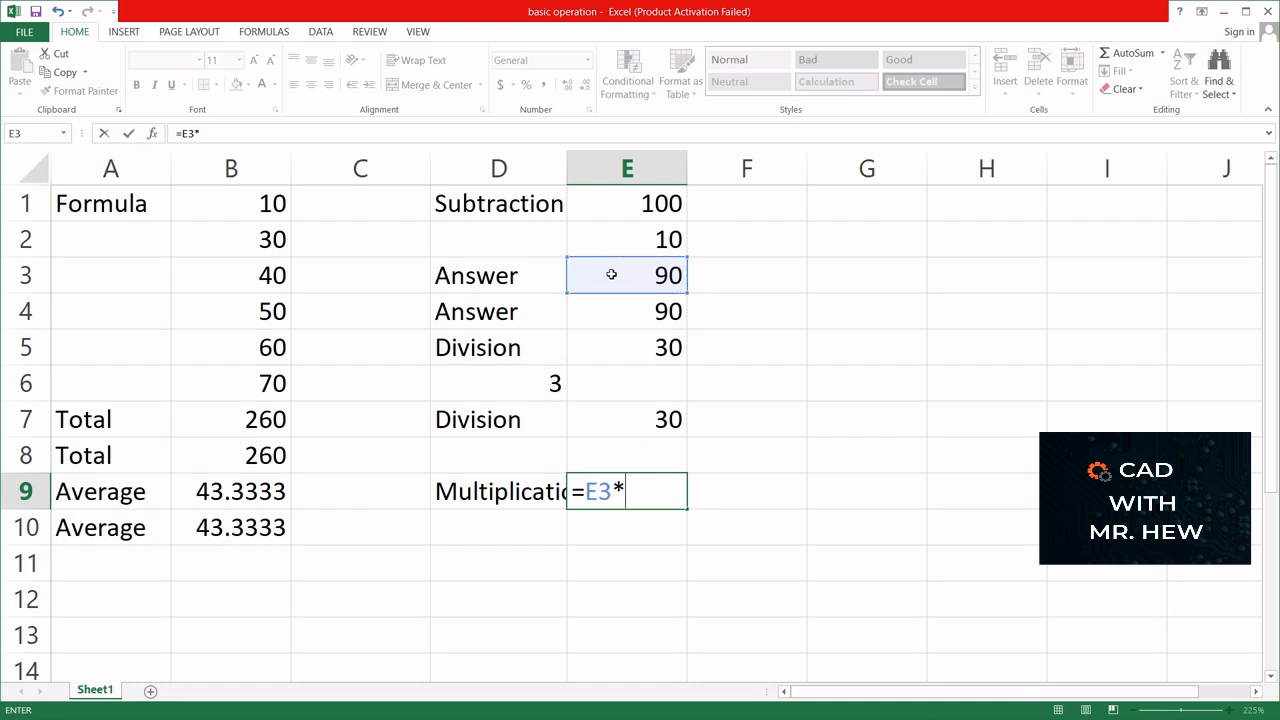
pyautogui.click(505, 383)
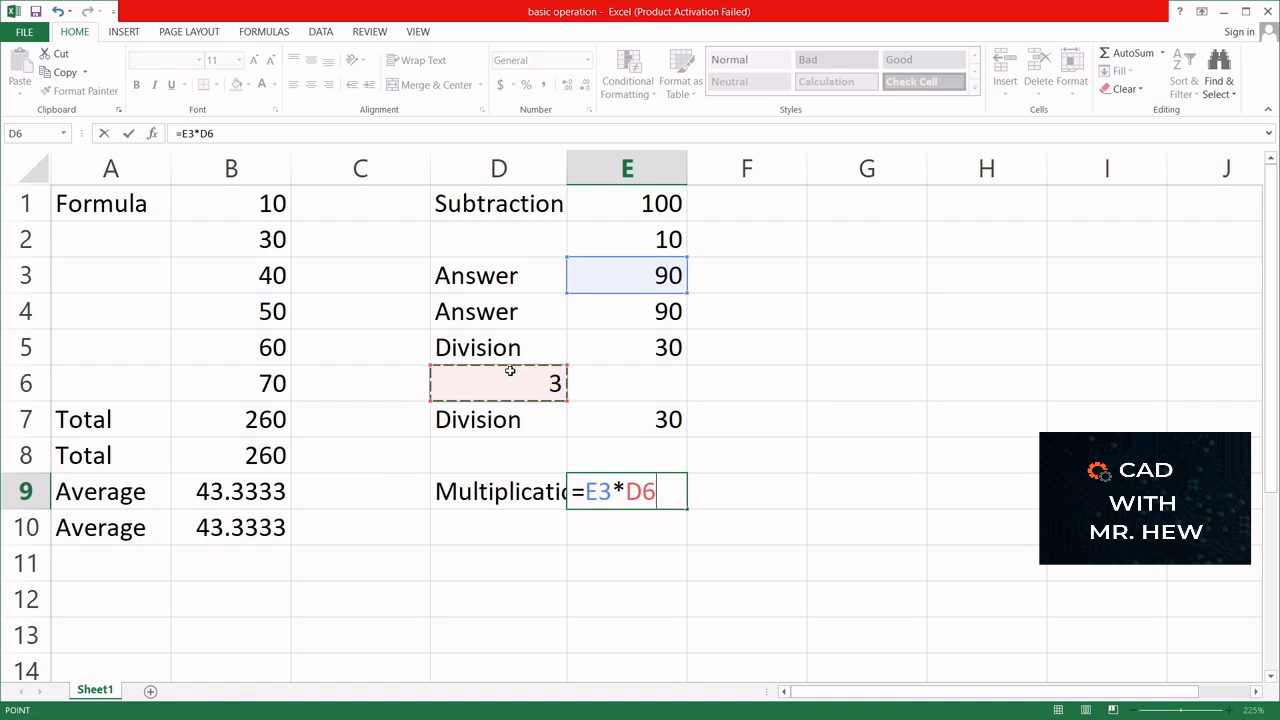
pyautogui.press('Return')
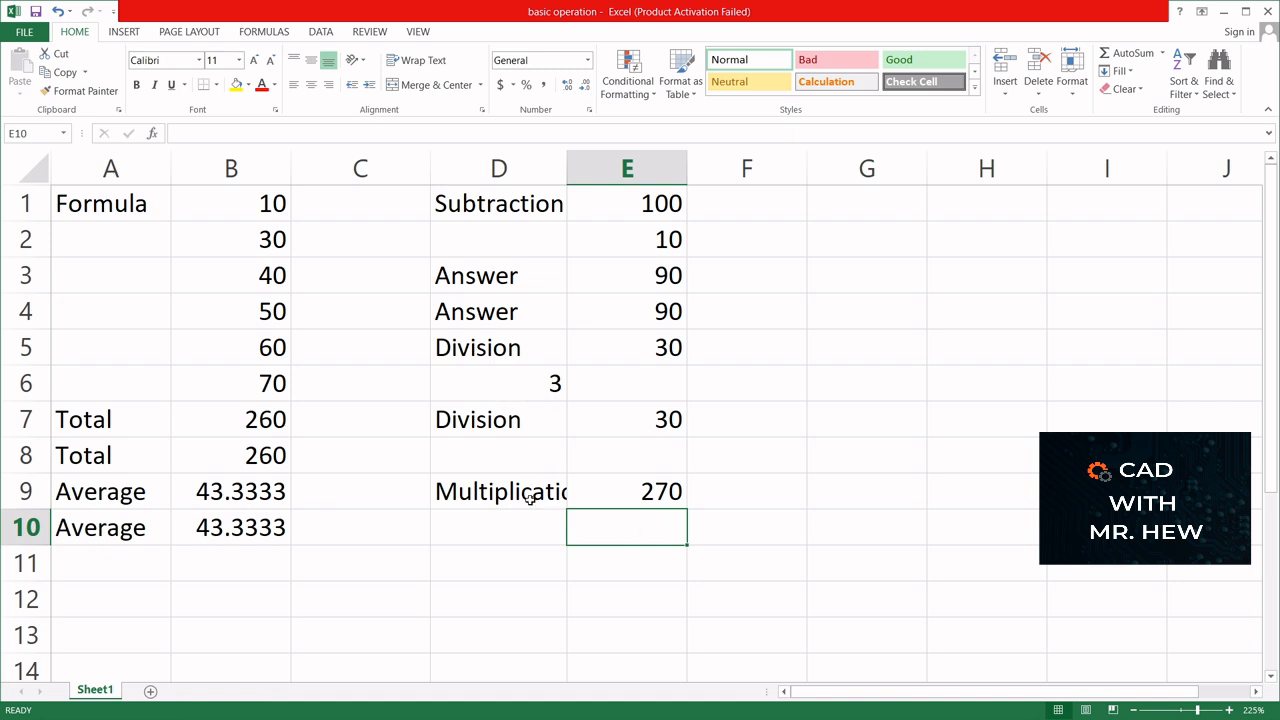
# - Autofit the width of column D and fill the "Multiplication" label down from D9 into D10
pyautogui.doubleClick(565, 167)
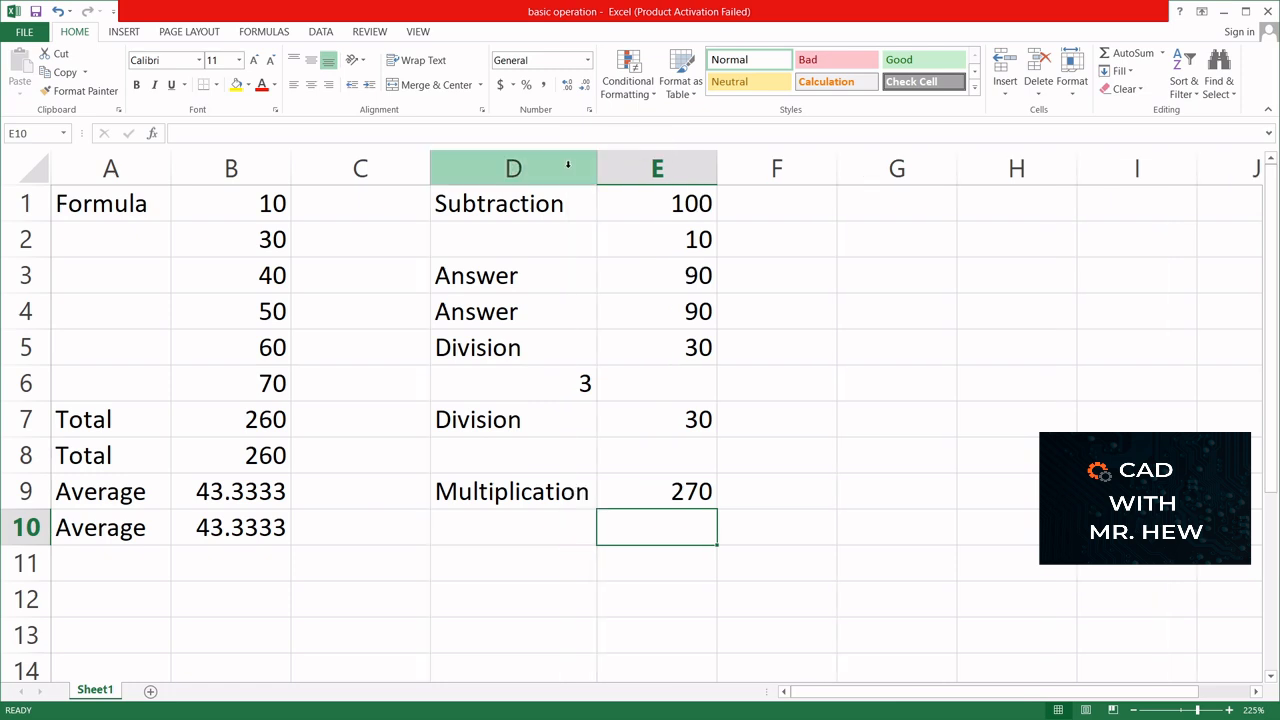
pyautogui.click(538, 492)
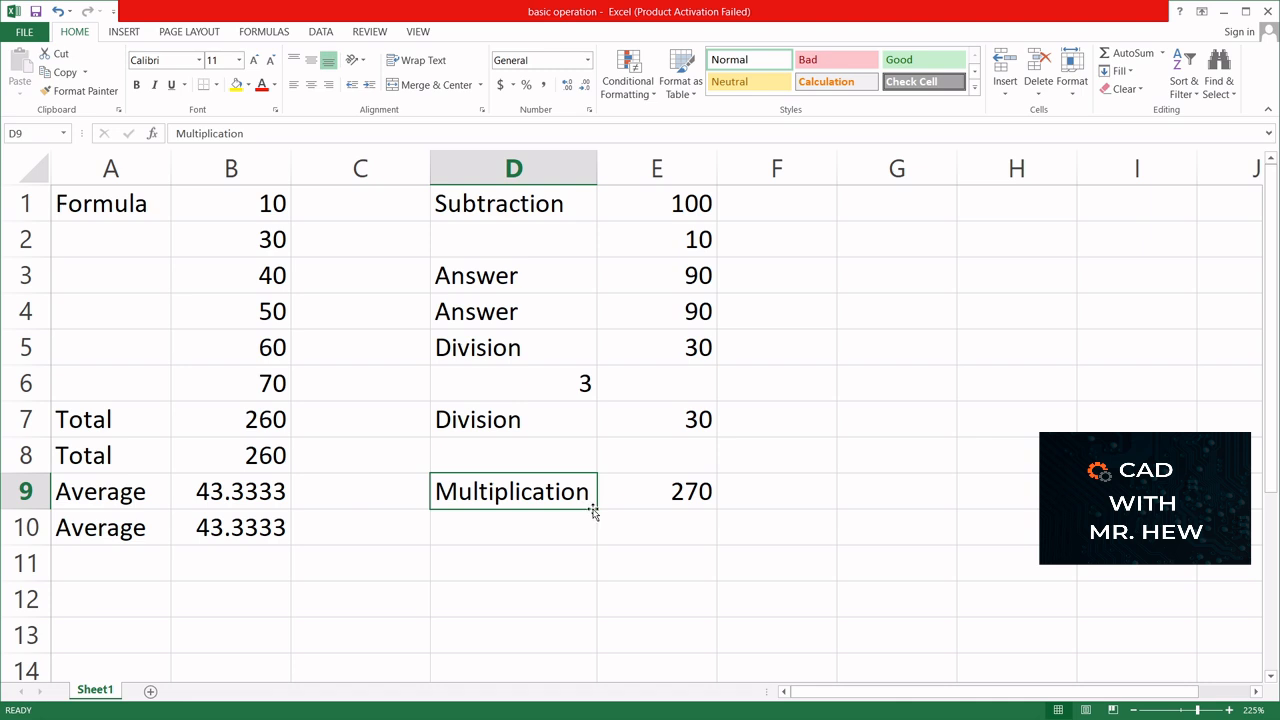
pyautogui.moveTo(595, 508); pyautogui.dragTo(588, 530)
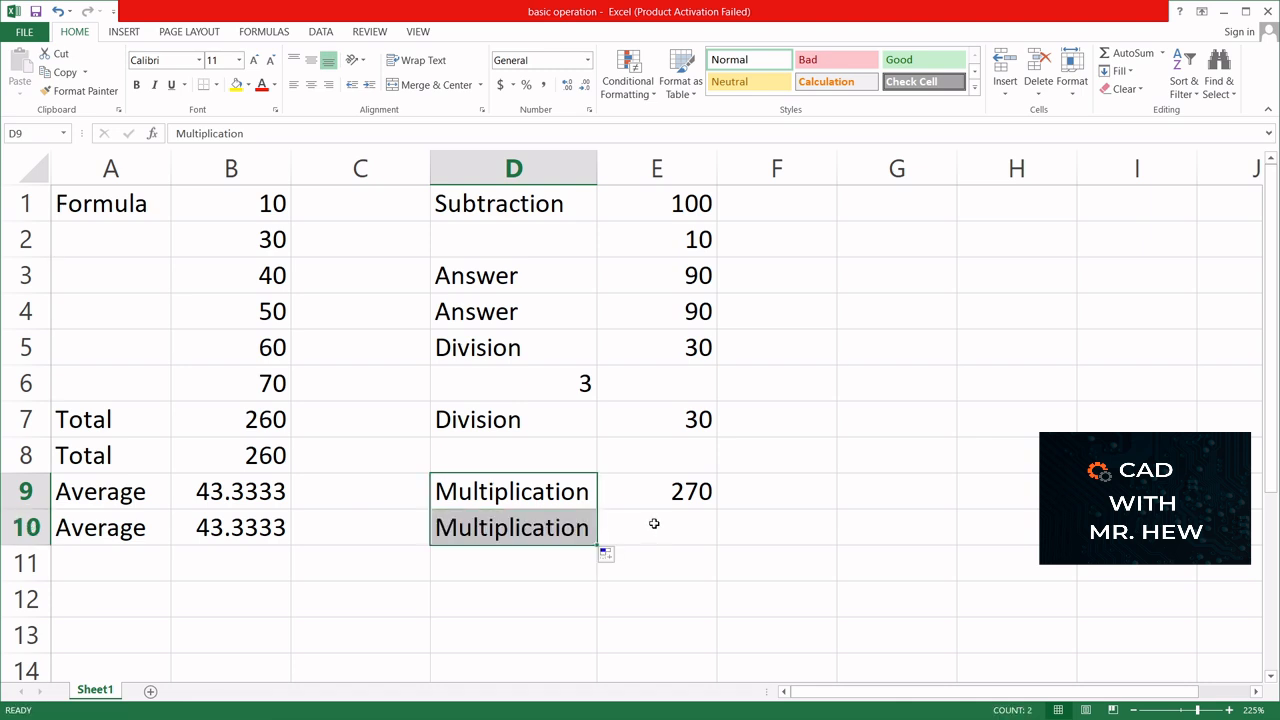
# - Calculate the second multiplication in cell E10 with literal values using the formula =90*3
pyautogui.click(654, 524)
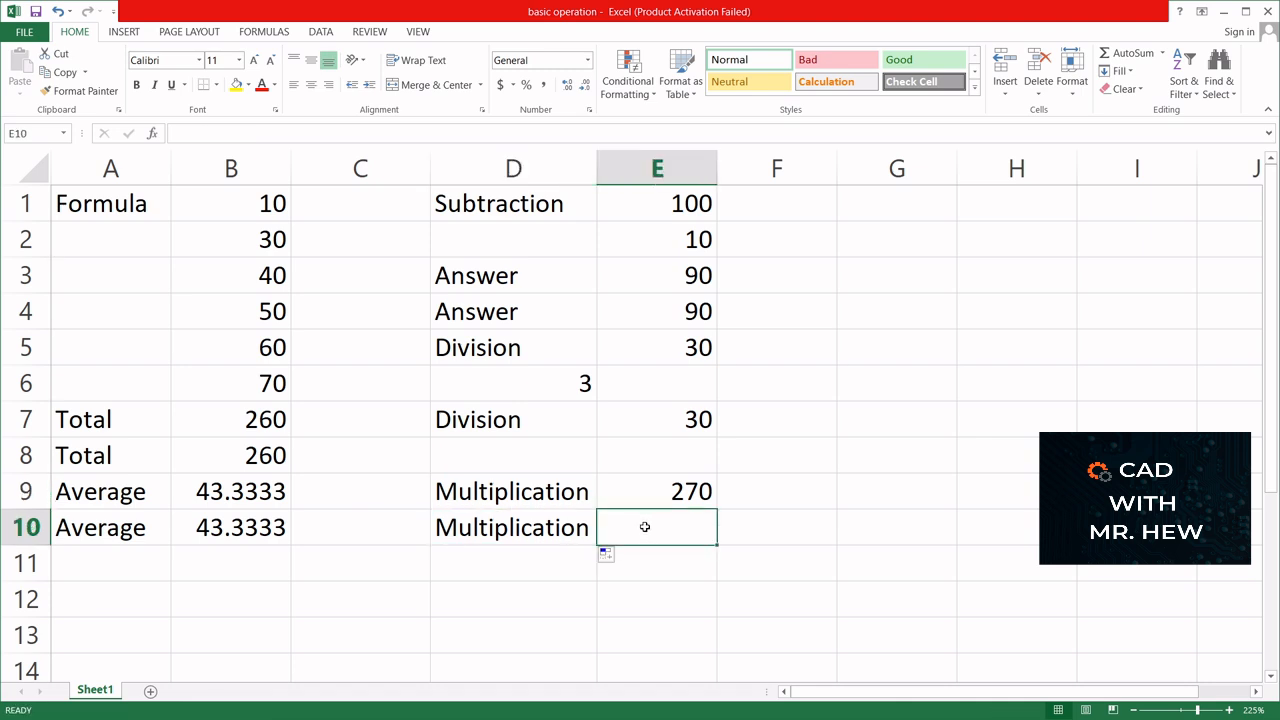
pyautogui.write('=')
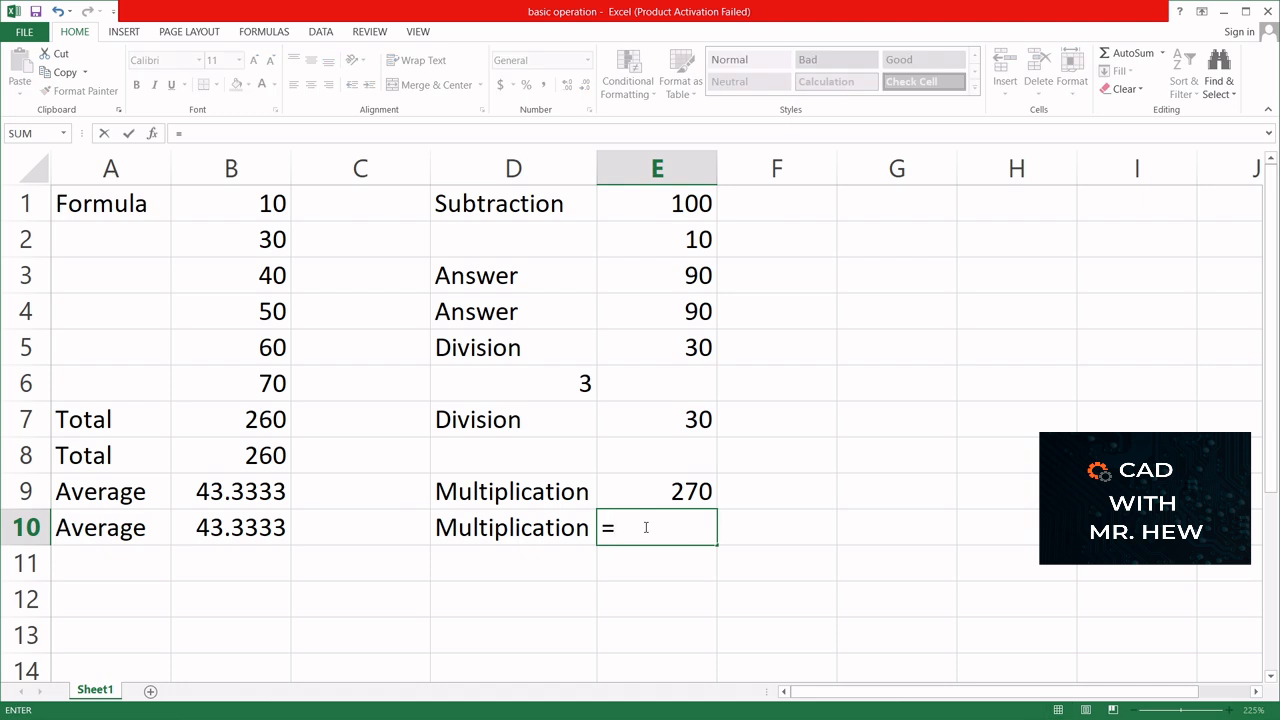
pyautogui.write('90*3')
pyautogui.press('Return')
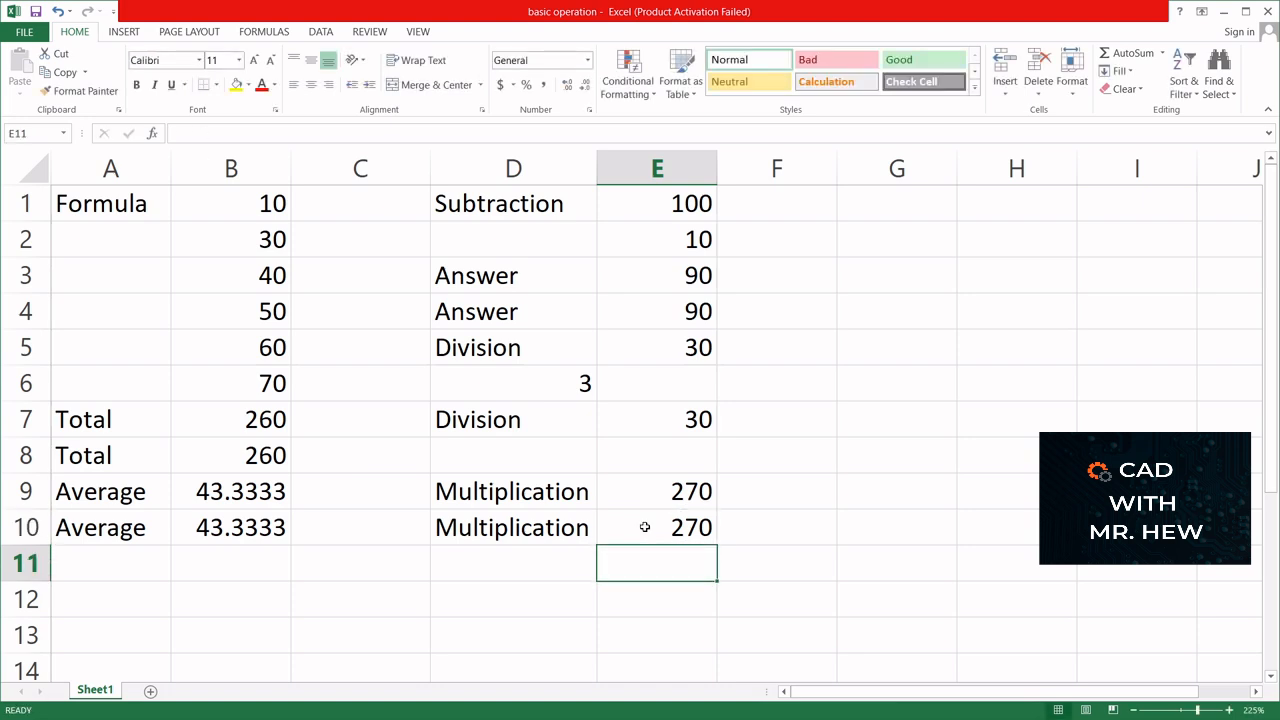
# - Overwrite the first subtraction answer in cell E3 with the value 80
pyautogui.click(680, 275)
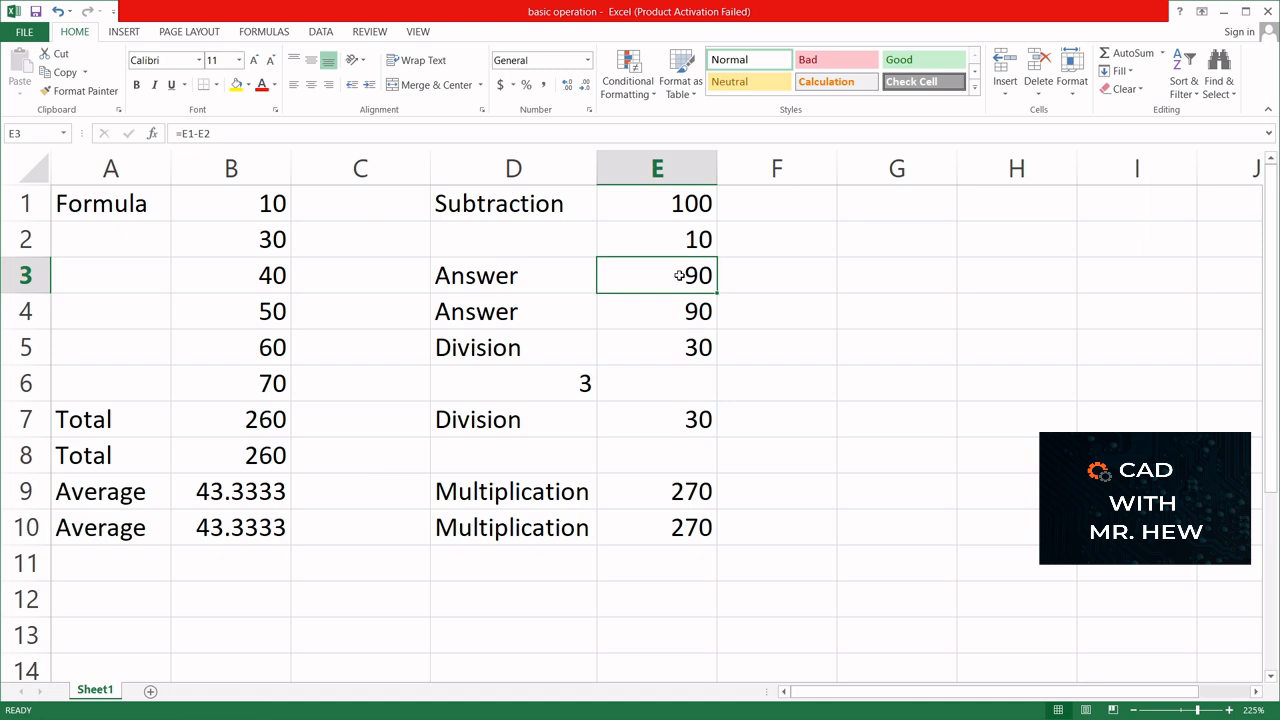
pyautogui.write('80')
pyautogui.press('Return')
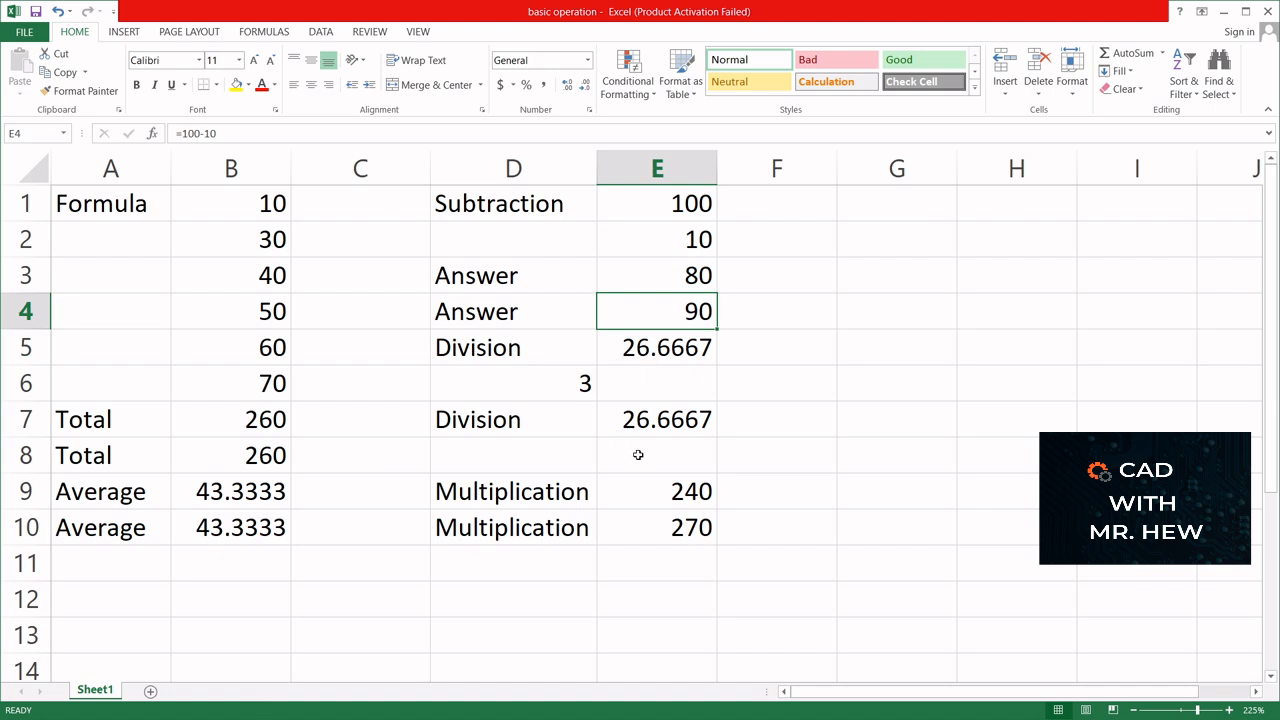
# - Change the literal multiplication formula in cell E10 to =80*3
pyautogui.click(673, 530)
pyautogui.doubleClick(673, 530)
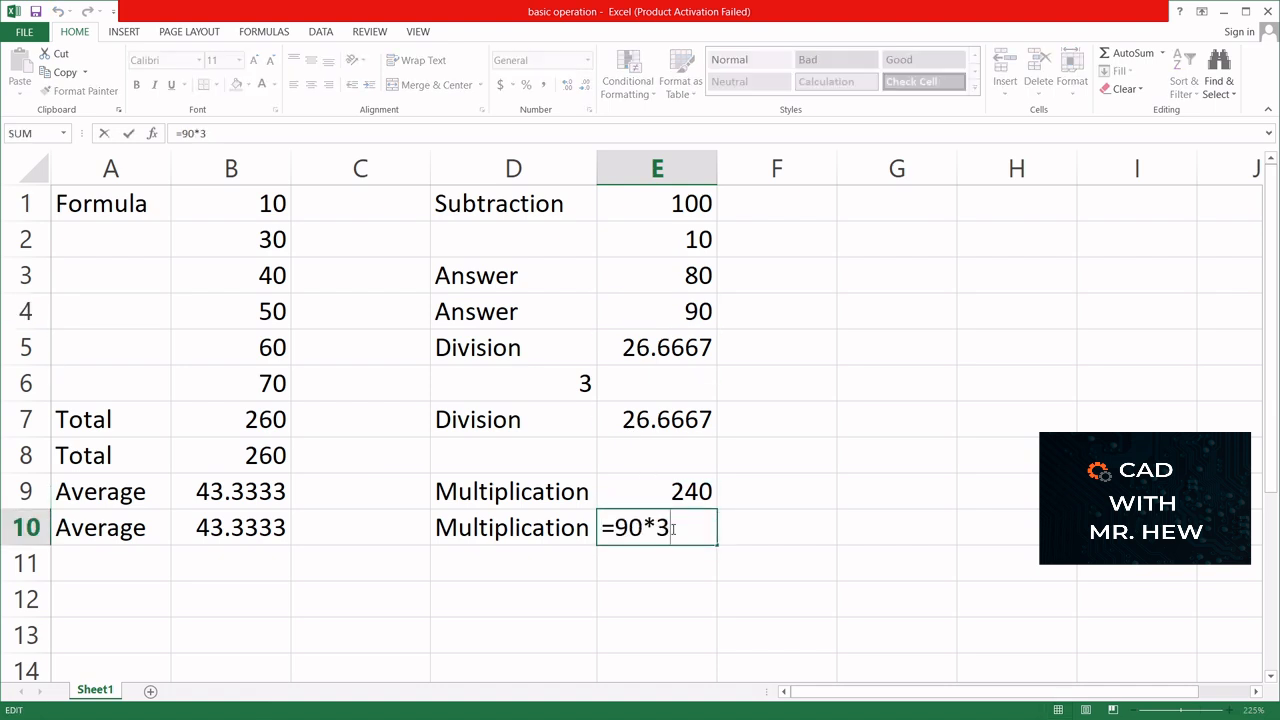
pyautogui.click(630, 527)
pyautogui.press('BackSpace')
pyautogui.write('8')
pyautogui.press('Return')
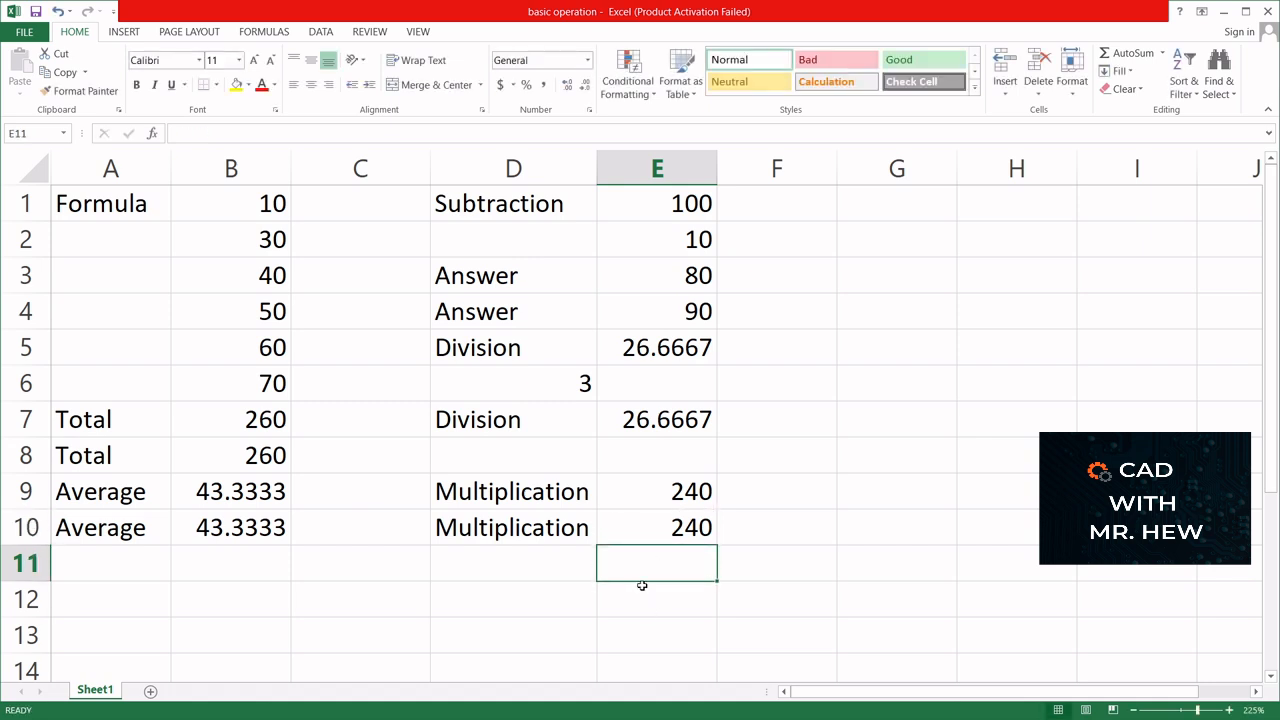
# - Review the cell-reference formulas behind the first multiplication result in E9 and the first total in B7
pyautogui.click(642, 490)
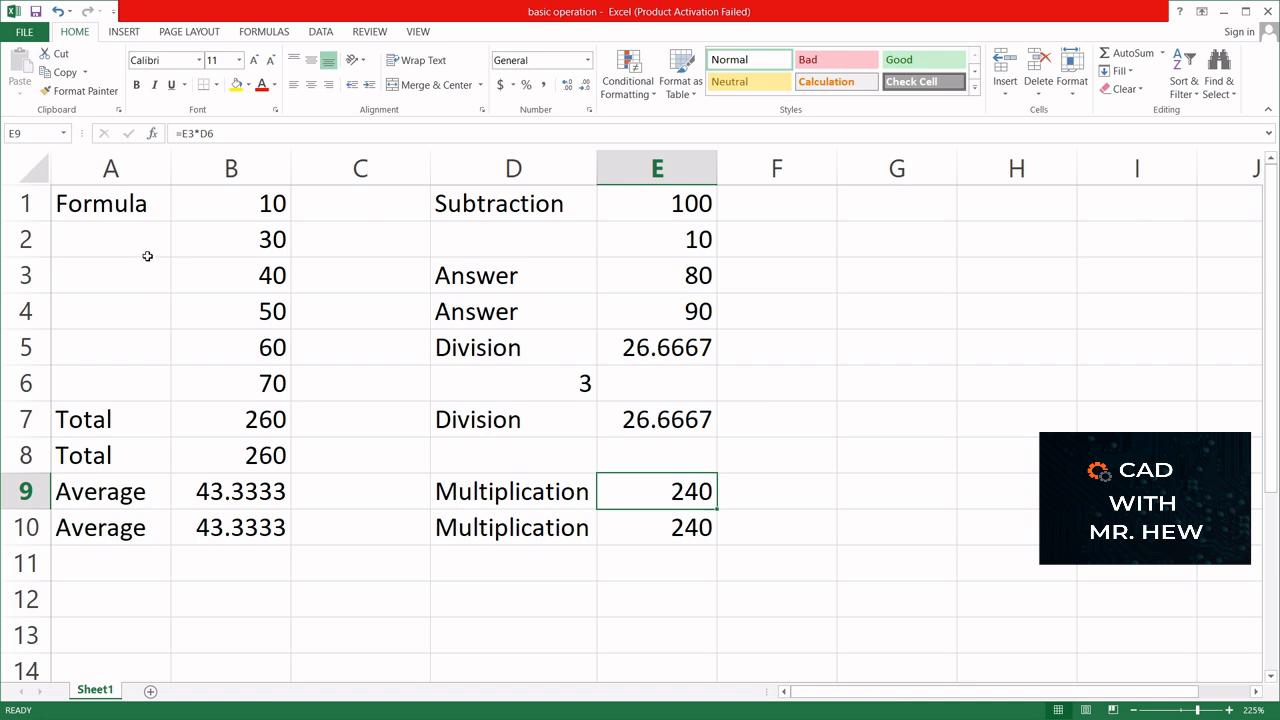
pyautogui.click(218, 424)
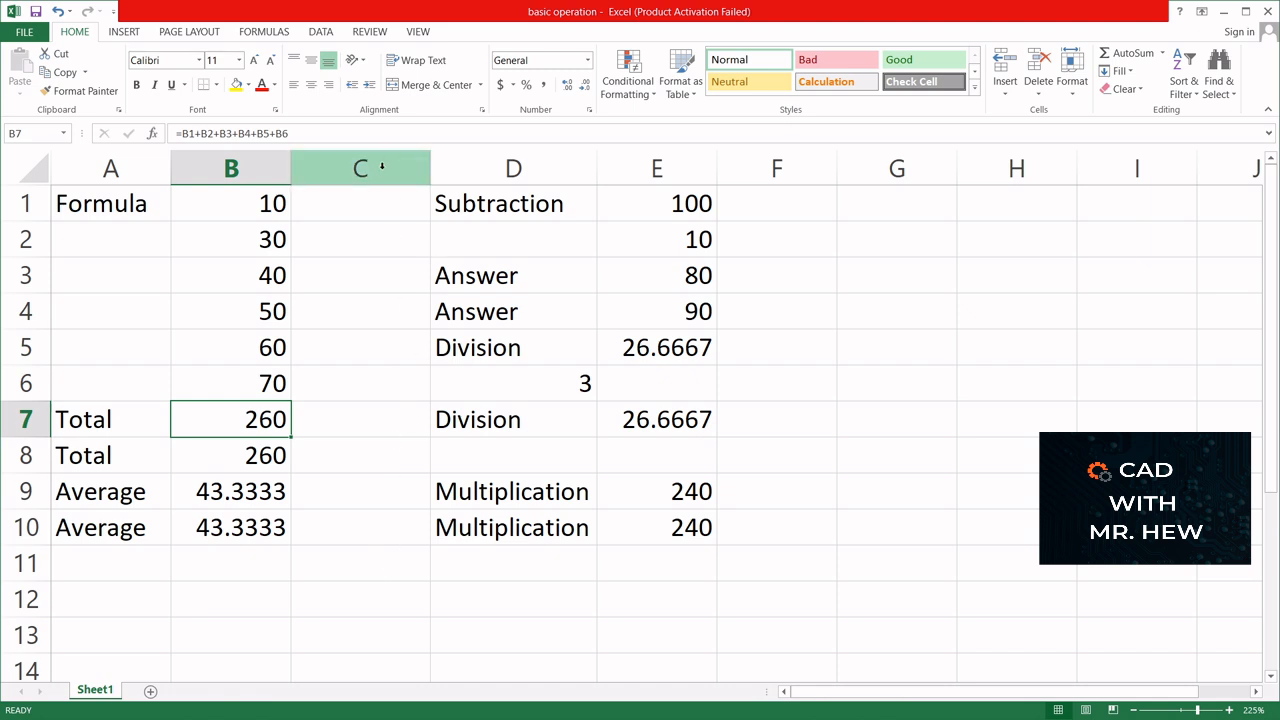
# - Insert two blank columns between the totals data in column B and the subtraction labels
pyautogui.click(381, 167)
pyautogui.rightClick(381, 167)
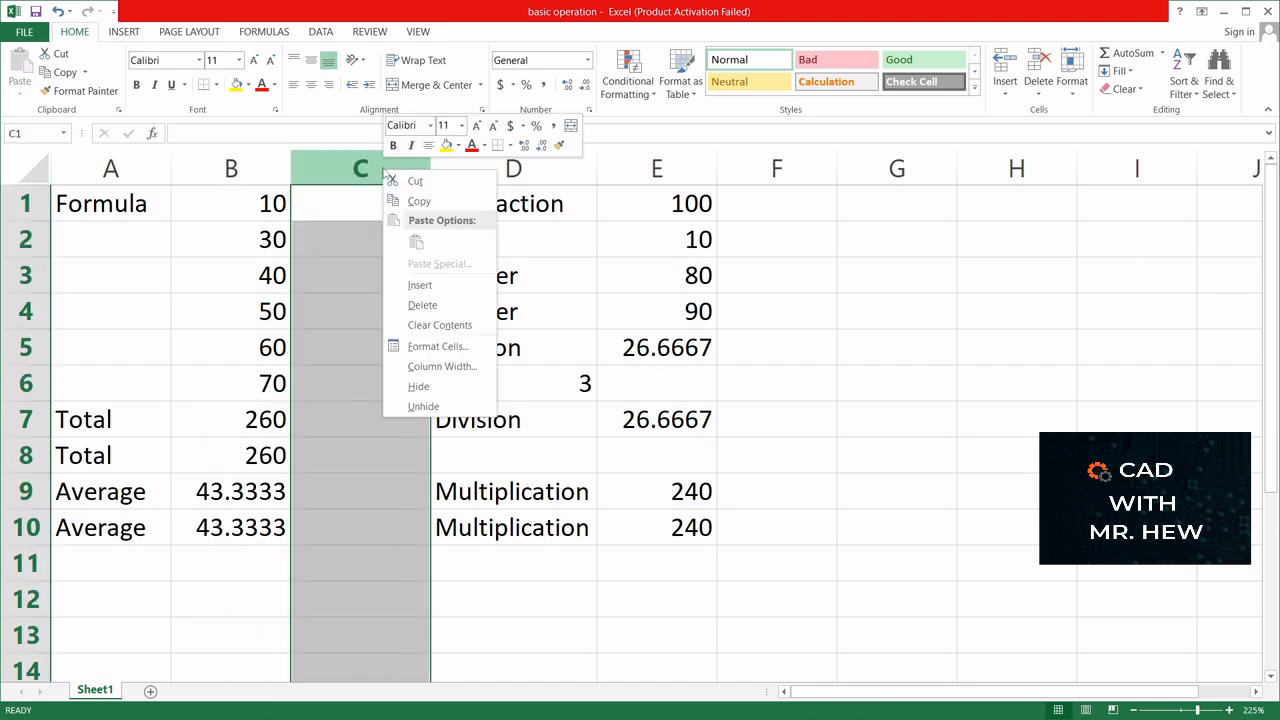
pyautogui.click(420, 285)
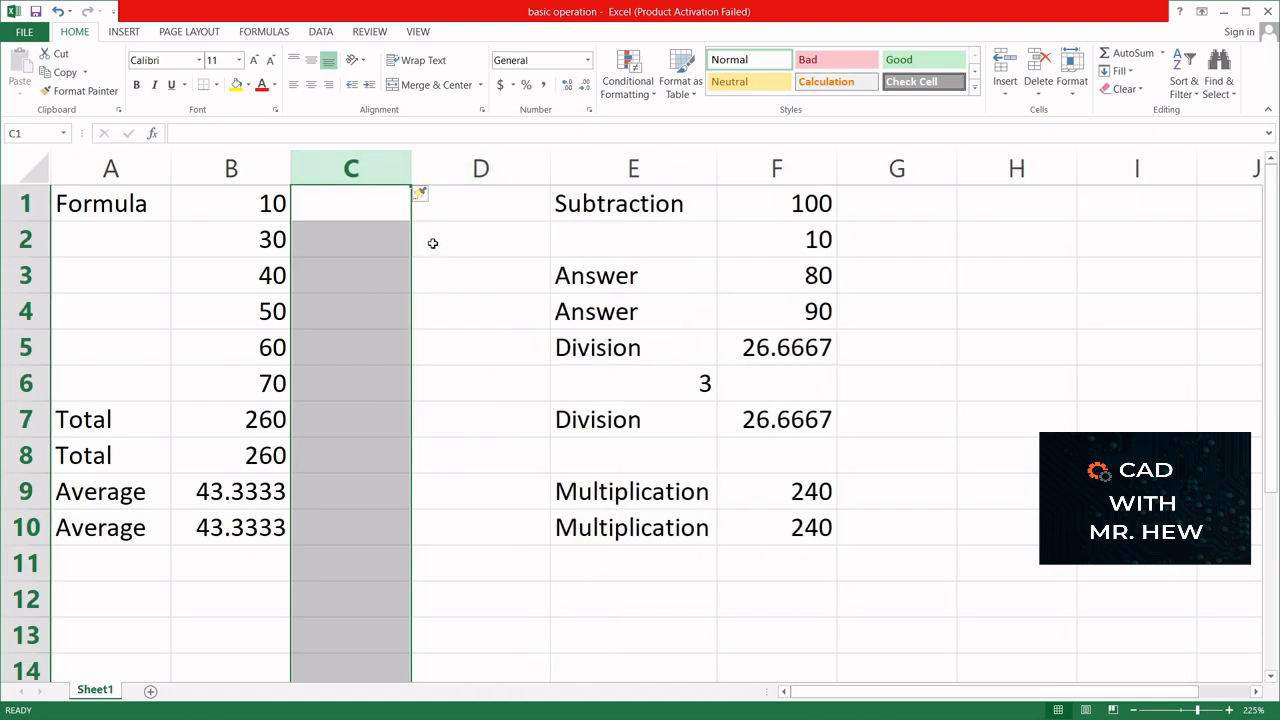
pyautogui.rightClick(373, 170)
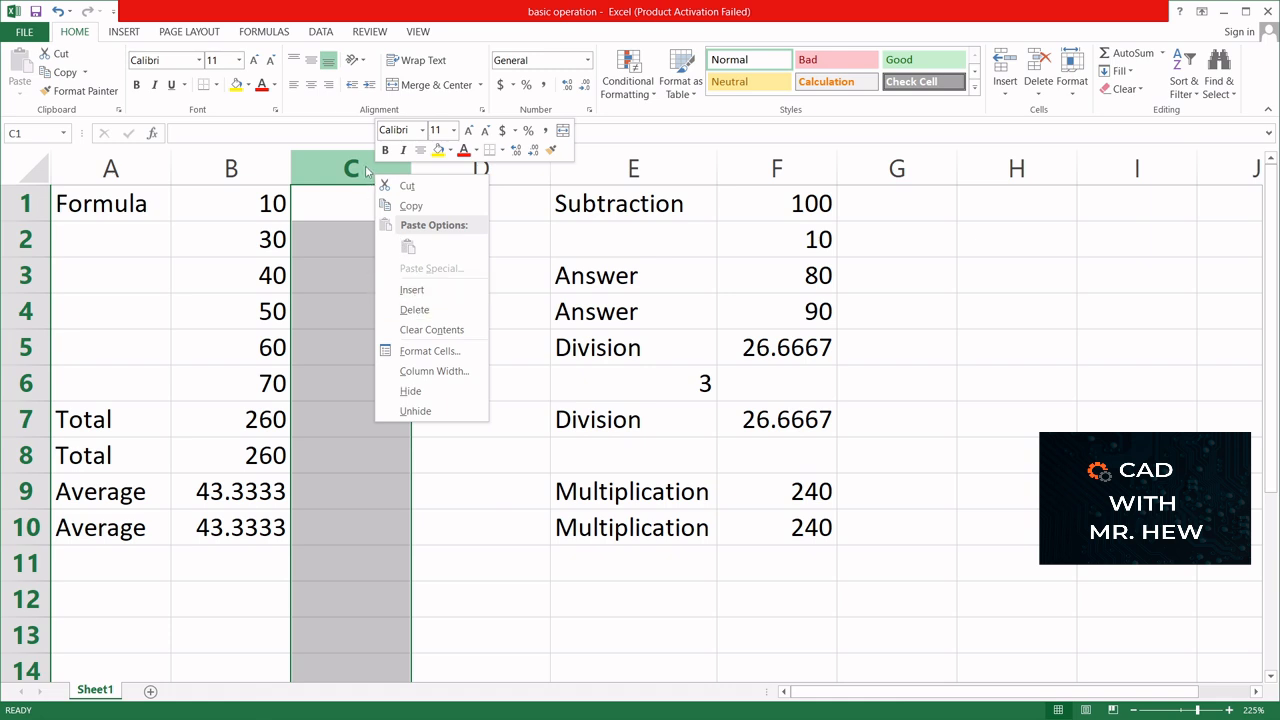
pyautogui.click(409, 290)
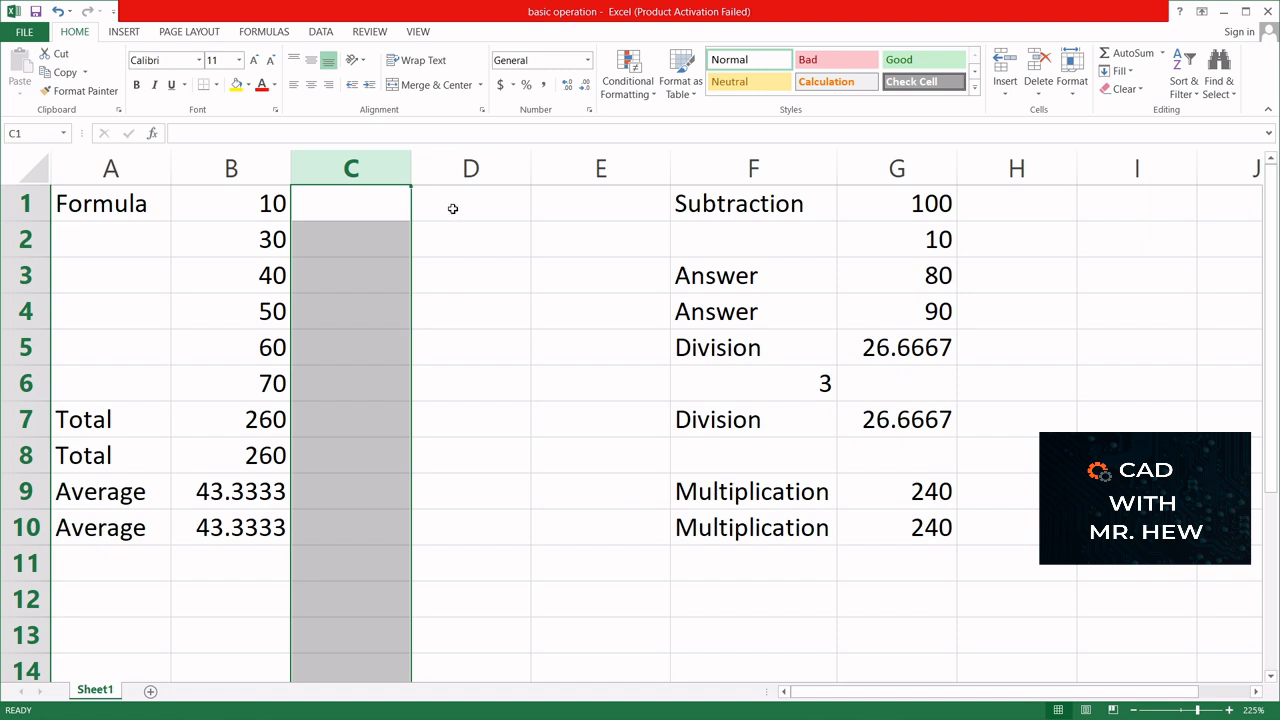
# - Label cell C1 as Function
pyautogui.click(380, 208)
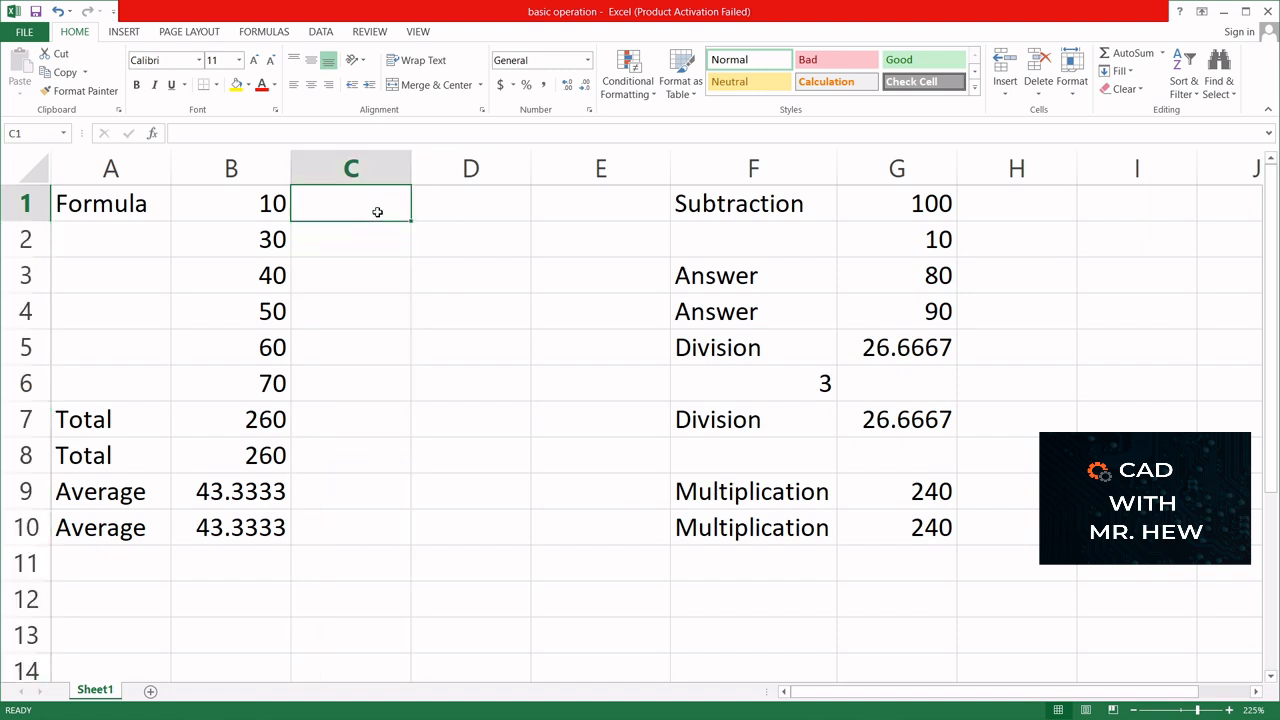
pyautogui.write('Fu')
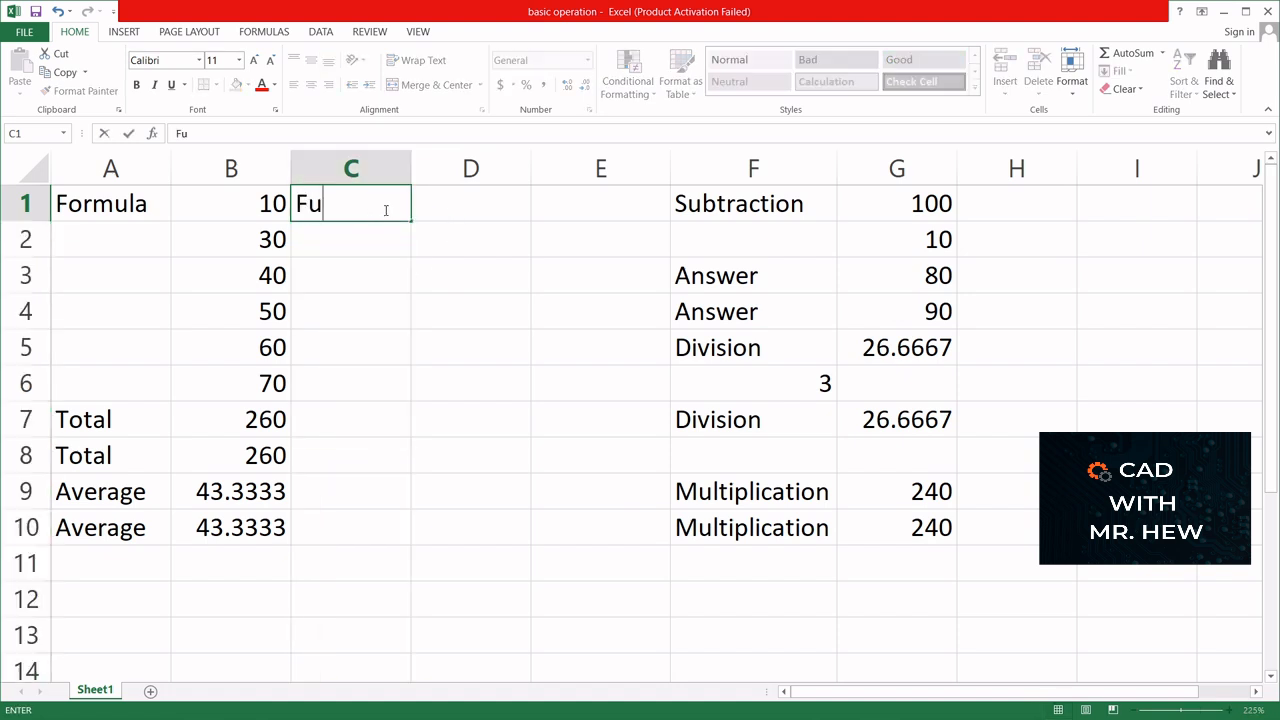
pyautogui.write('nction')
# - Enter the values 10, 30 and 40 in cells D1 to D3
pyautogui.click(466, 206)
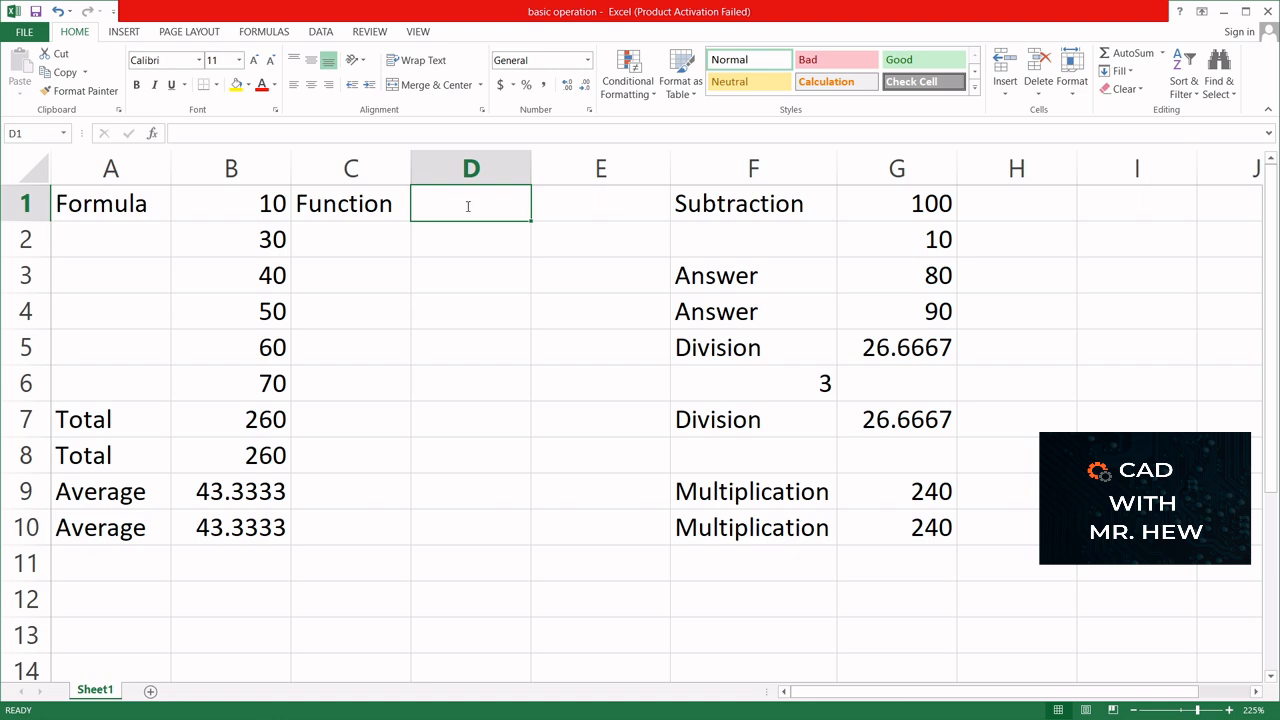
pyautogui.write('10')
pyautogui.click(463, 252)
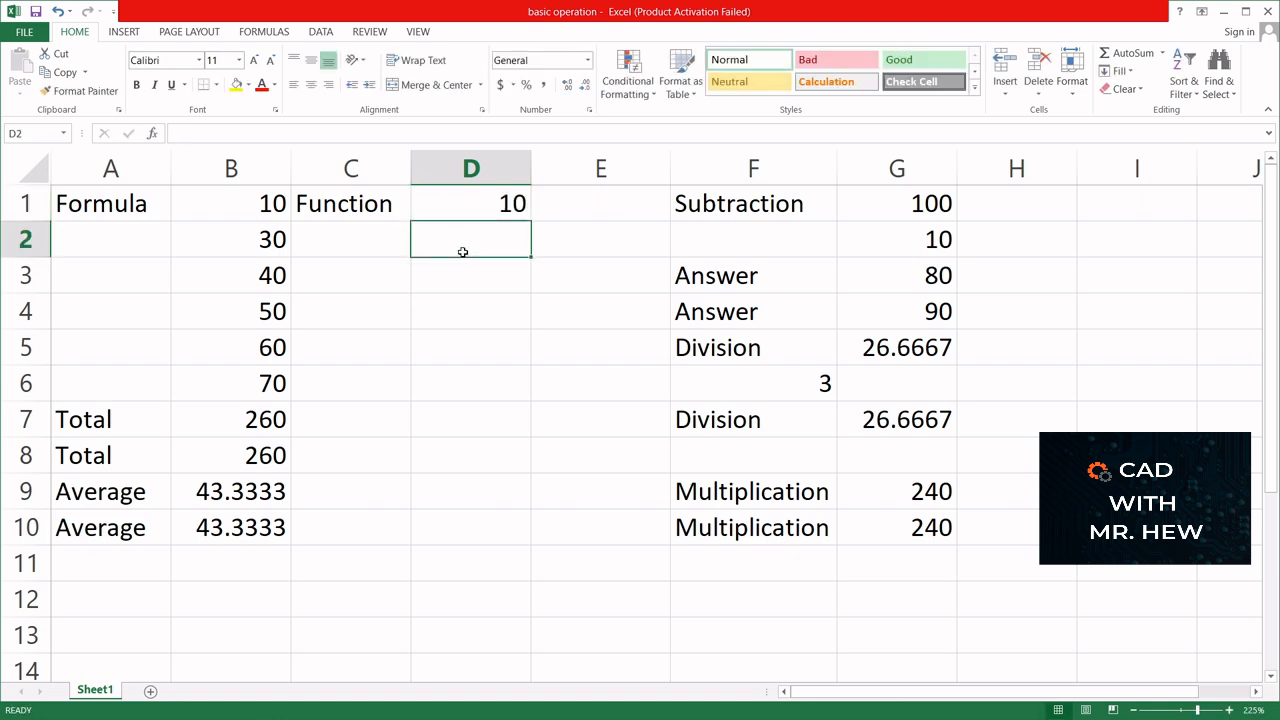
pyautogui.write('30')
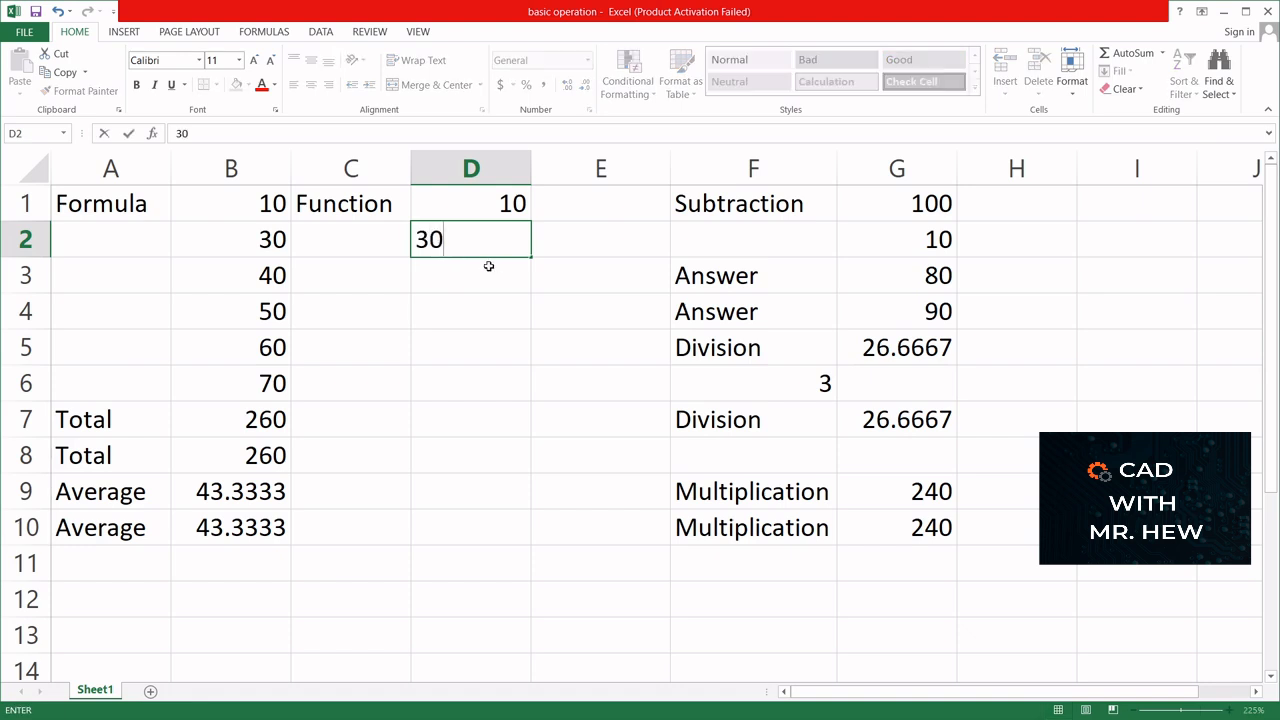
pyautogui.click(445, 282)
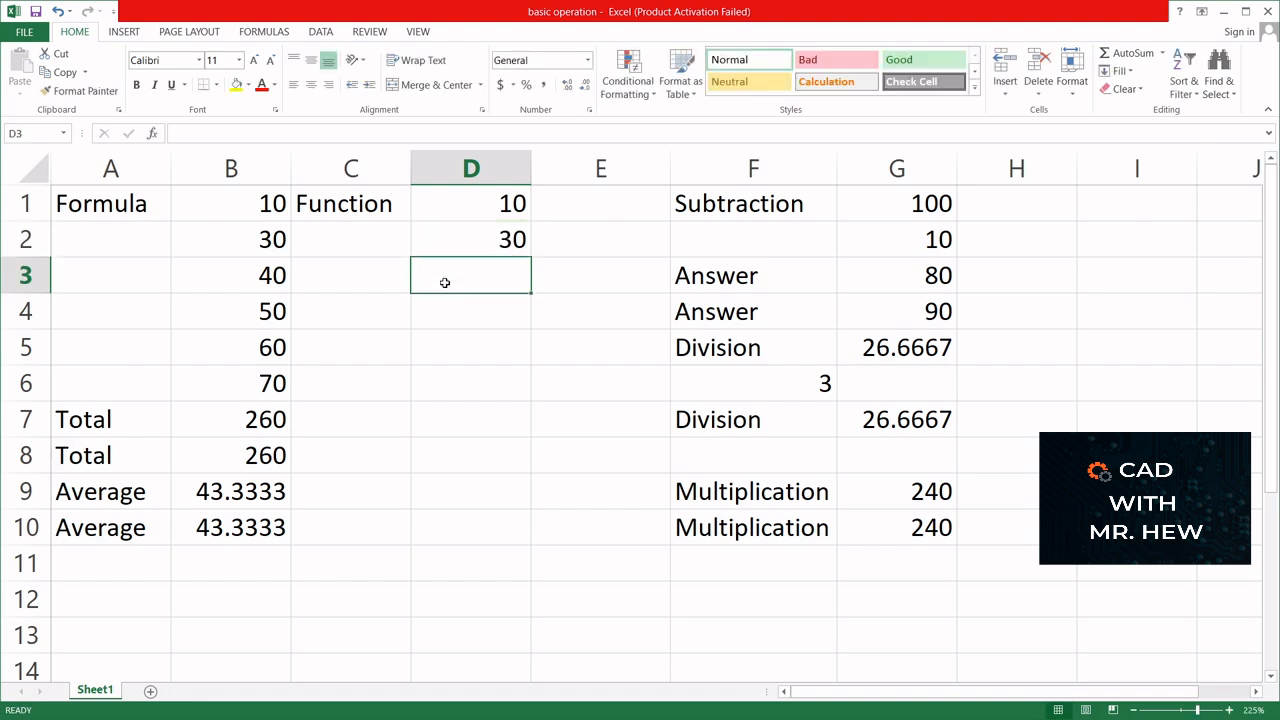
pyautogui.write('40')
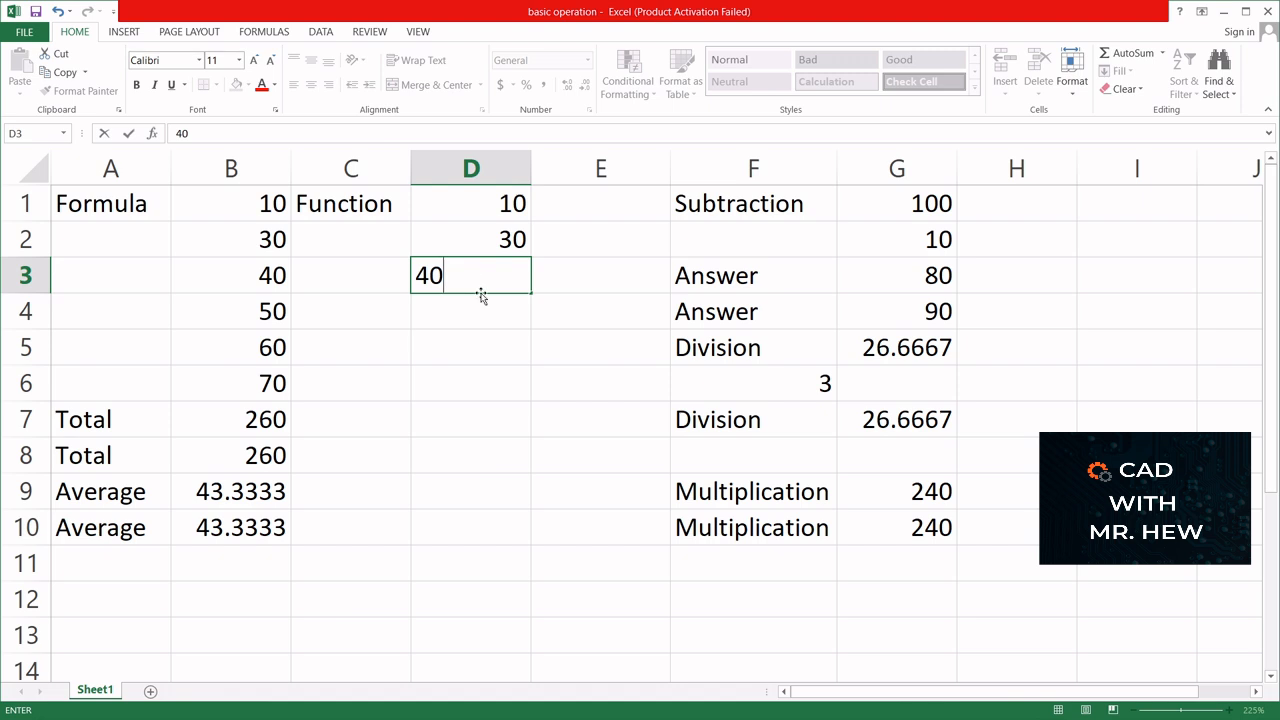
# - Link cell D4 to the value in B4 with the formula =B4
pyautogui.click(480, 299)
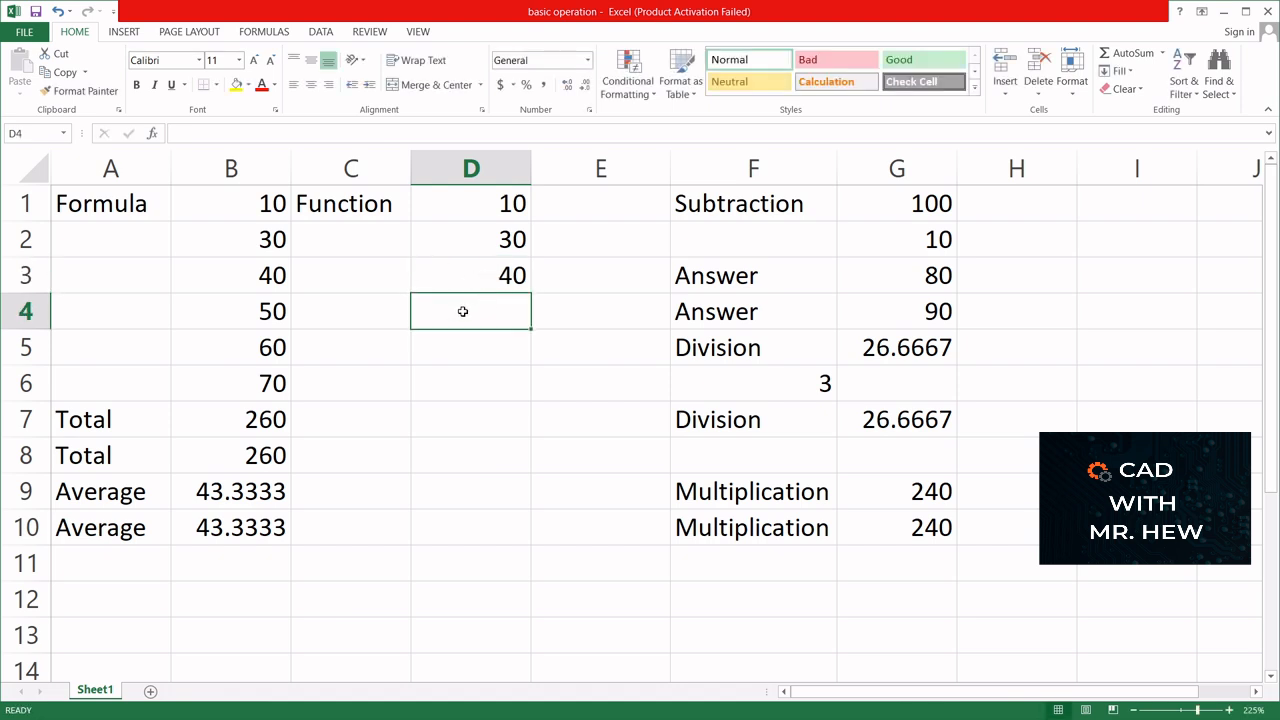
pyautogui.write('=')
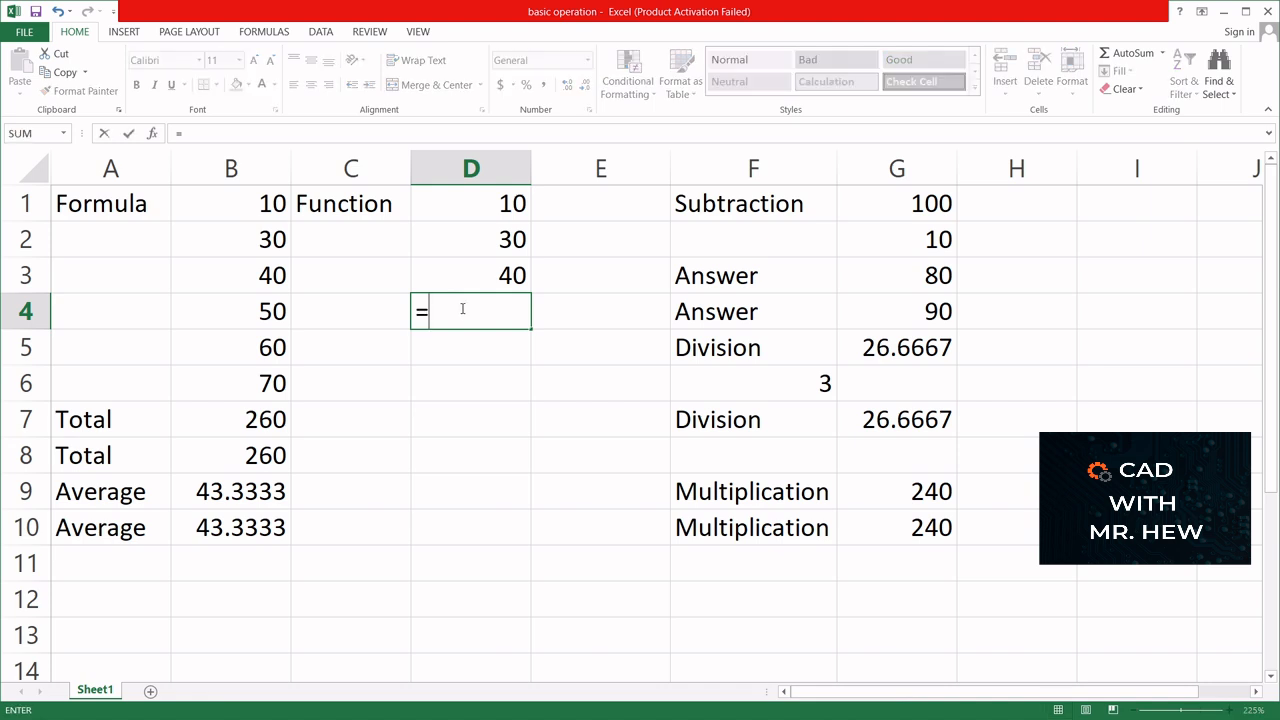
pyautogui.click(262, 315)
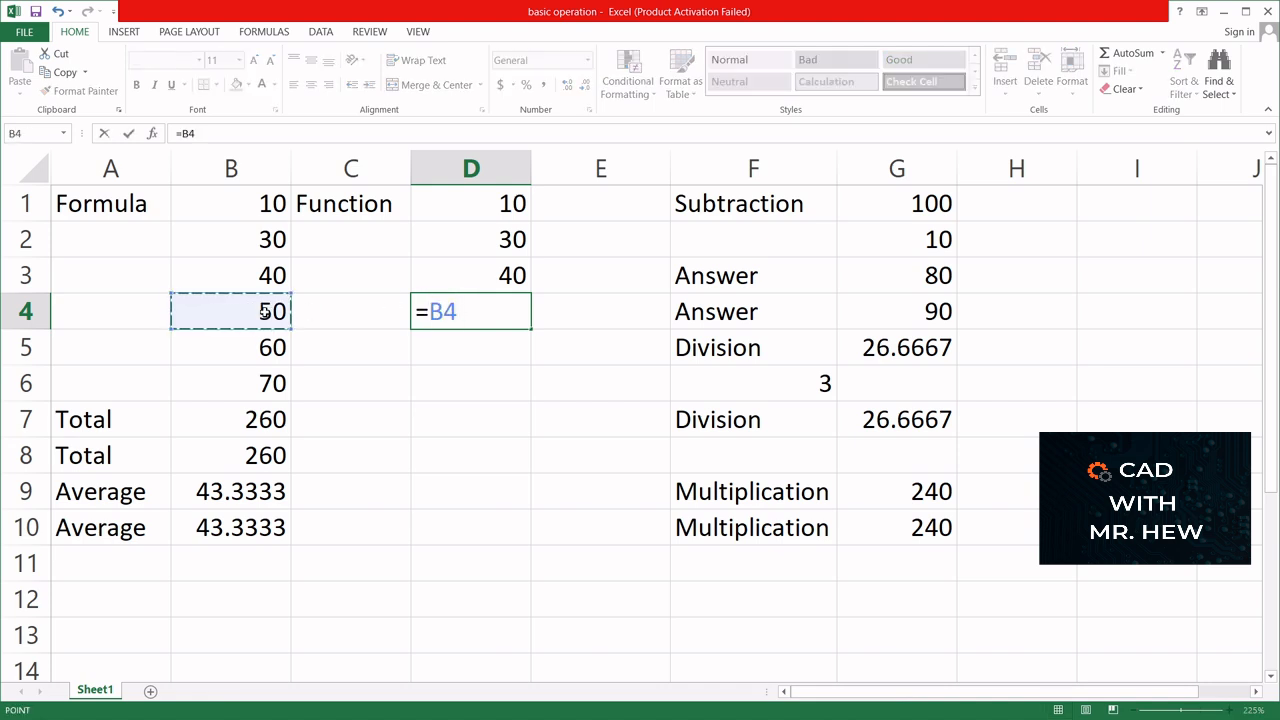
pyautogui.press('Return')
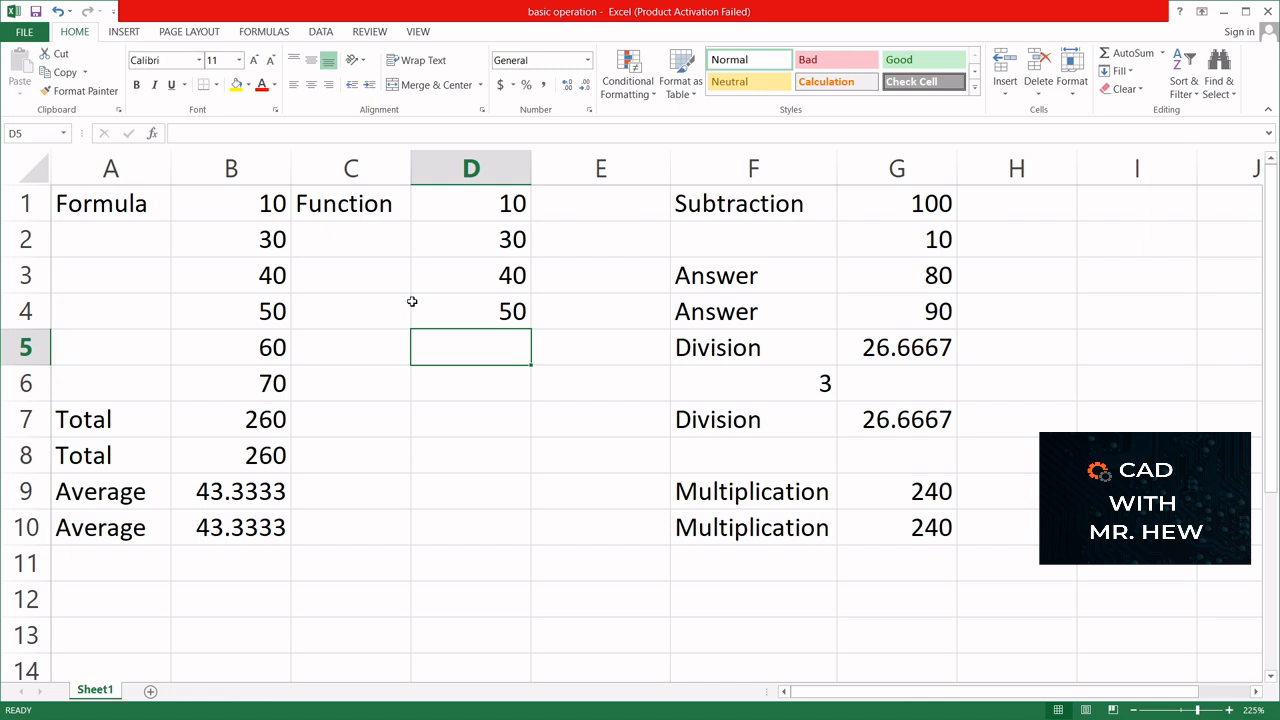
# - Fill the reference formula in D4 down through cell D6
pyautogui.click(488, 317)
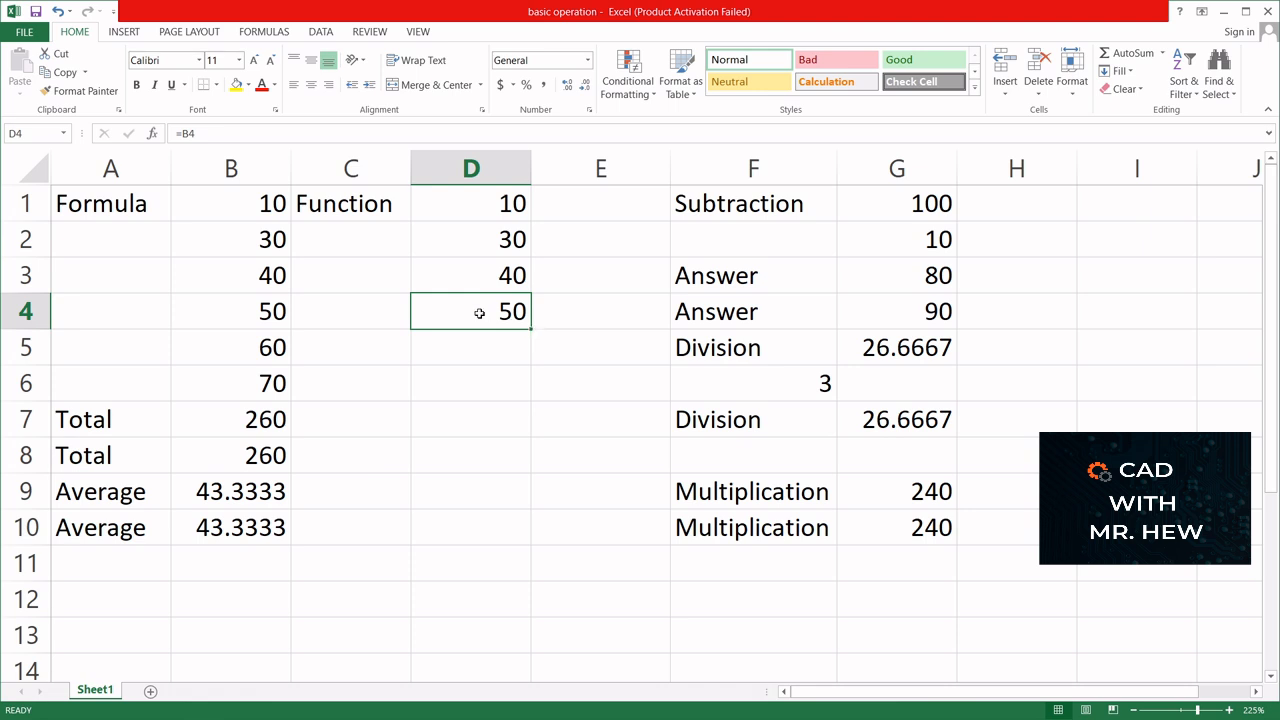
pyautogui.click(531, 328)
pyautogui.moveTo(531, 328)
pyautogui.mouseDown()
pyautogui.moveTo(526, 460)
pyautogui.moveTo(515, 406)
pyautogui.mouseUp()
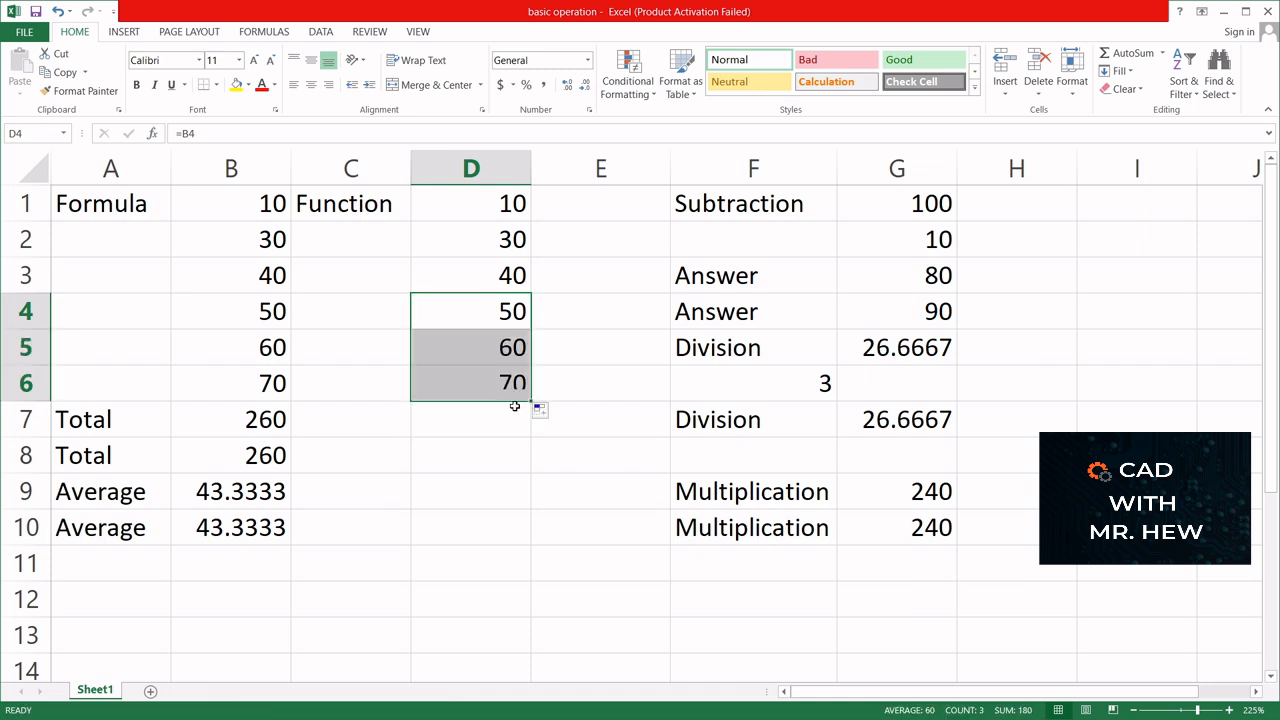
pyautogui.click(477, 312)
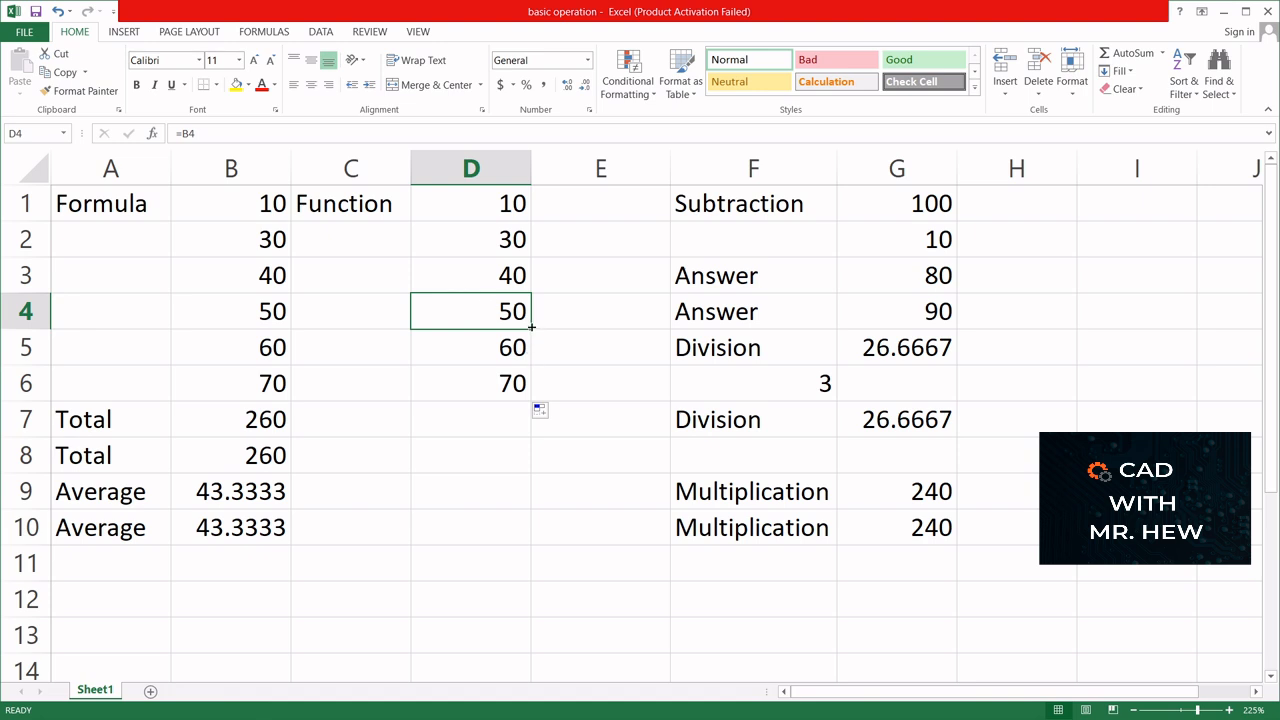
# - Total the Function values in cell D7 with the formula =sum(D1:D6)
pyautogui.click(460, 425)
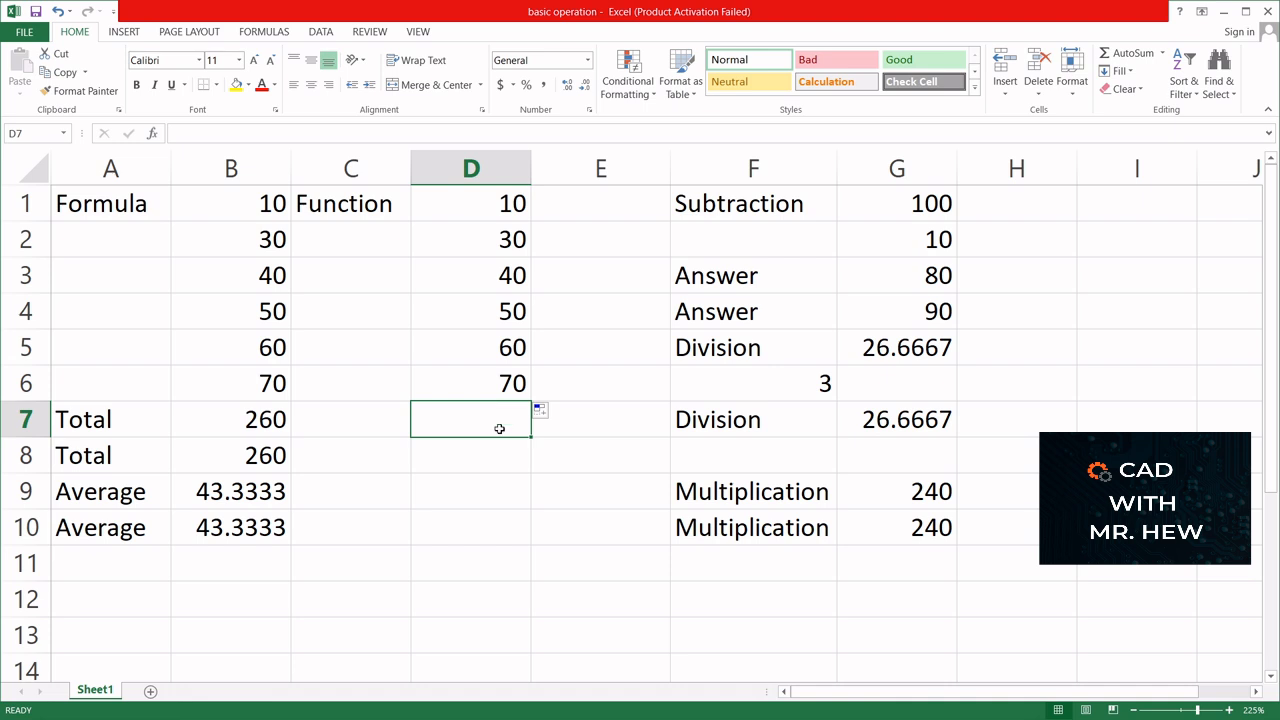
pyautogui.write('=')
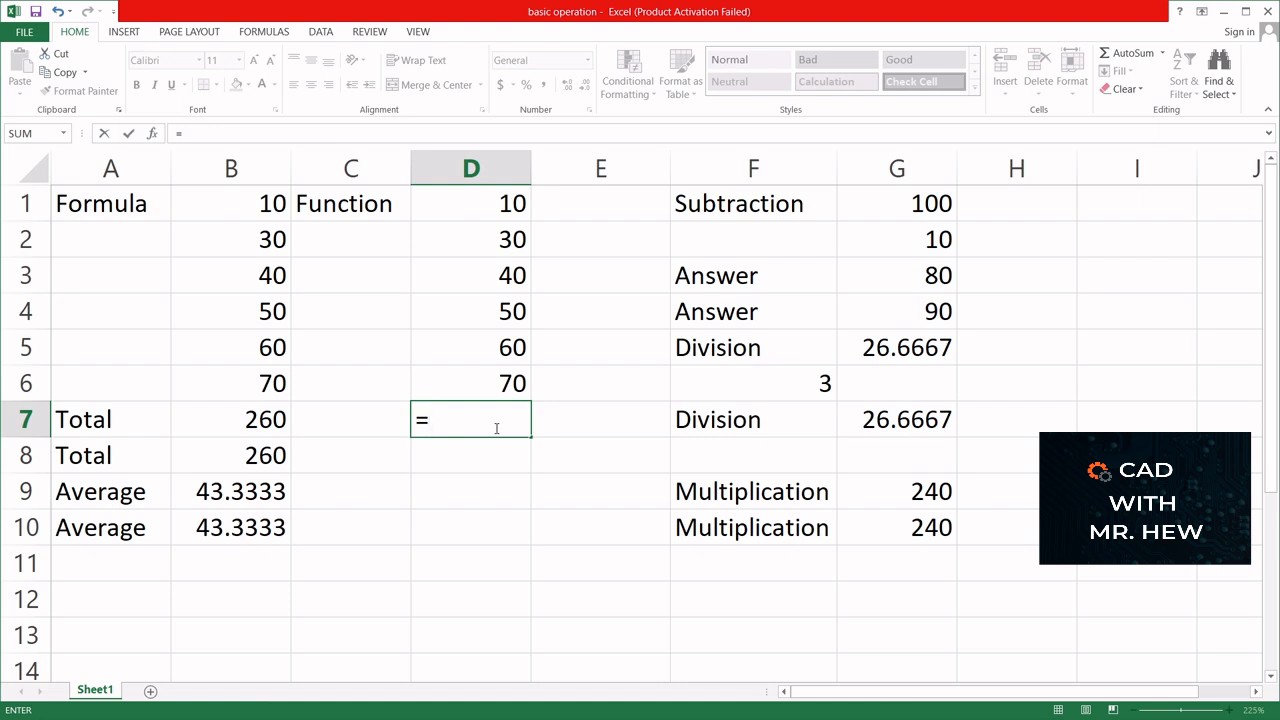
pyautogui.write('sum')
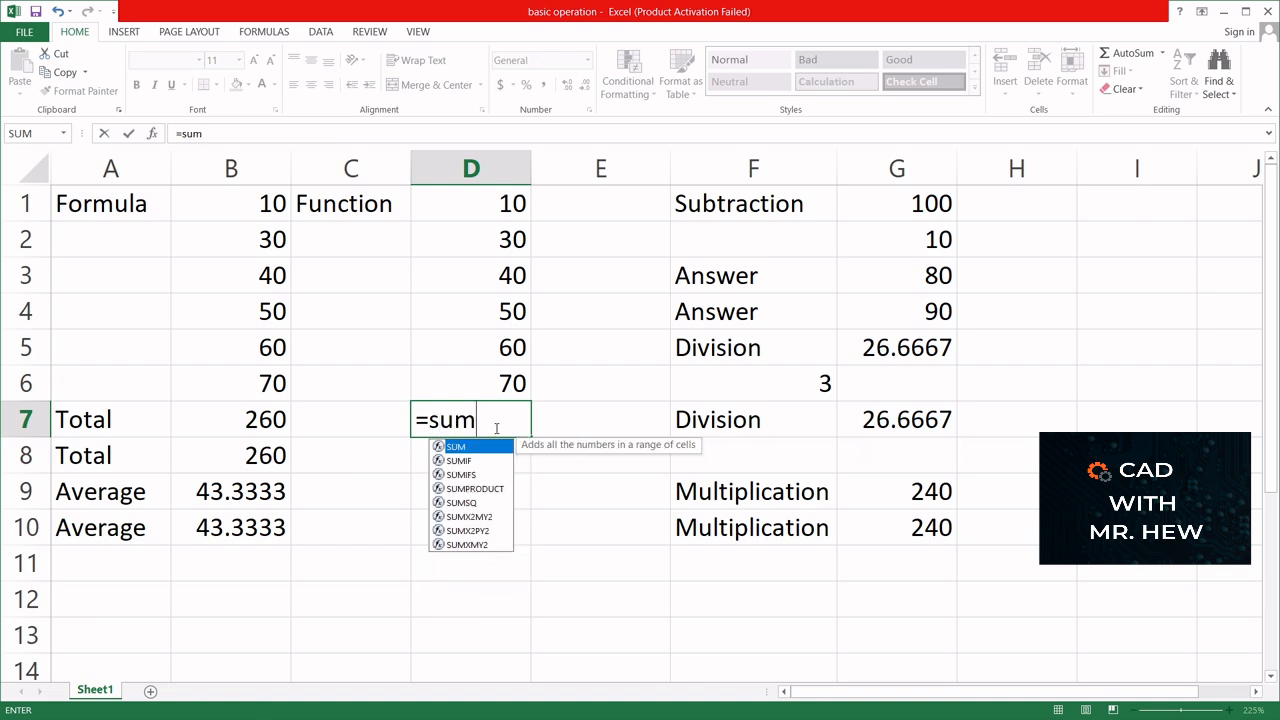
pyautogui.write('(')
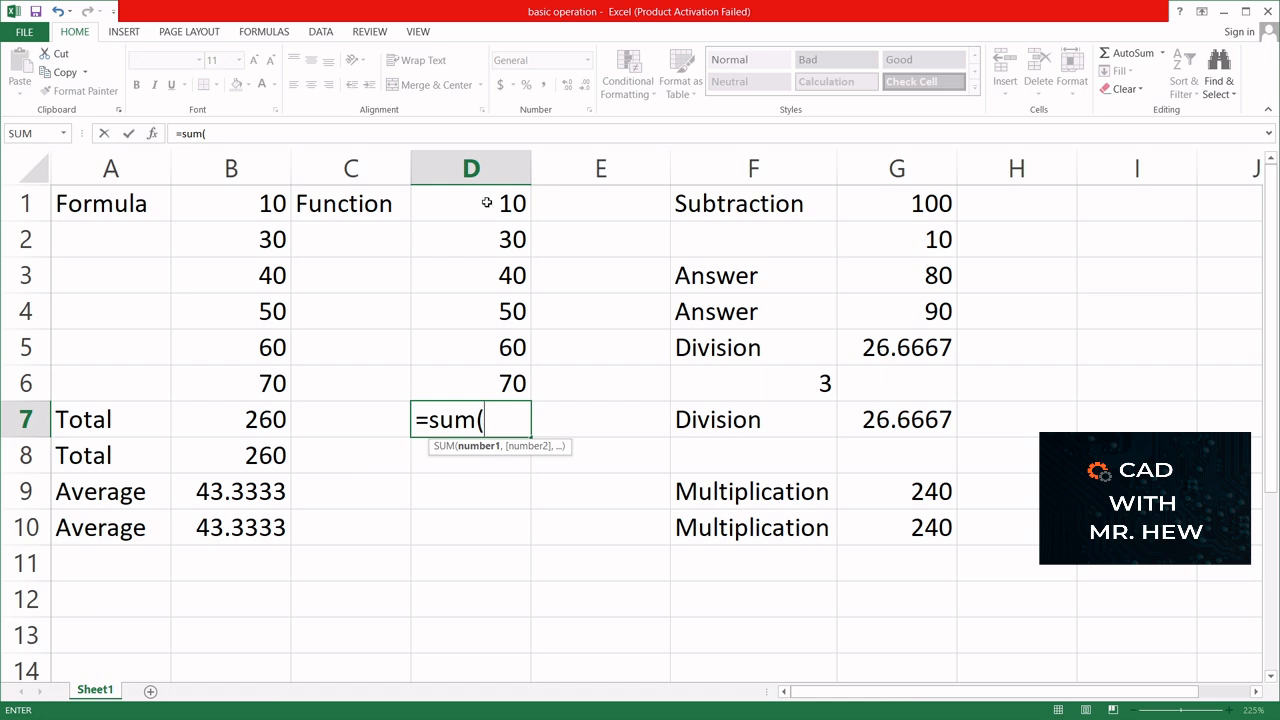
pyautogui.moveTo(486, 210); pyautogui.dragTo(482, 289)
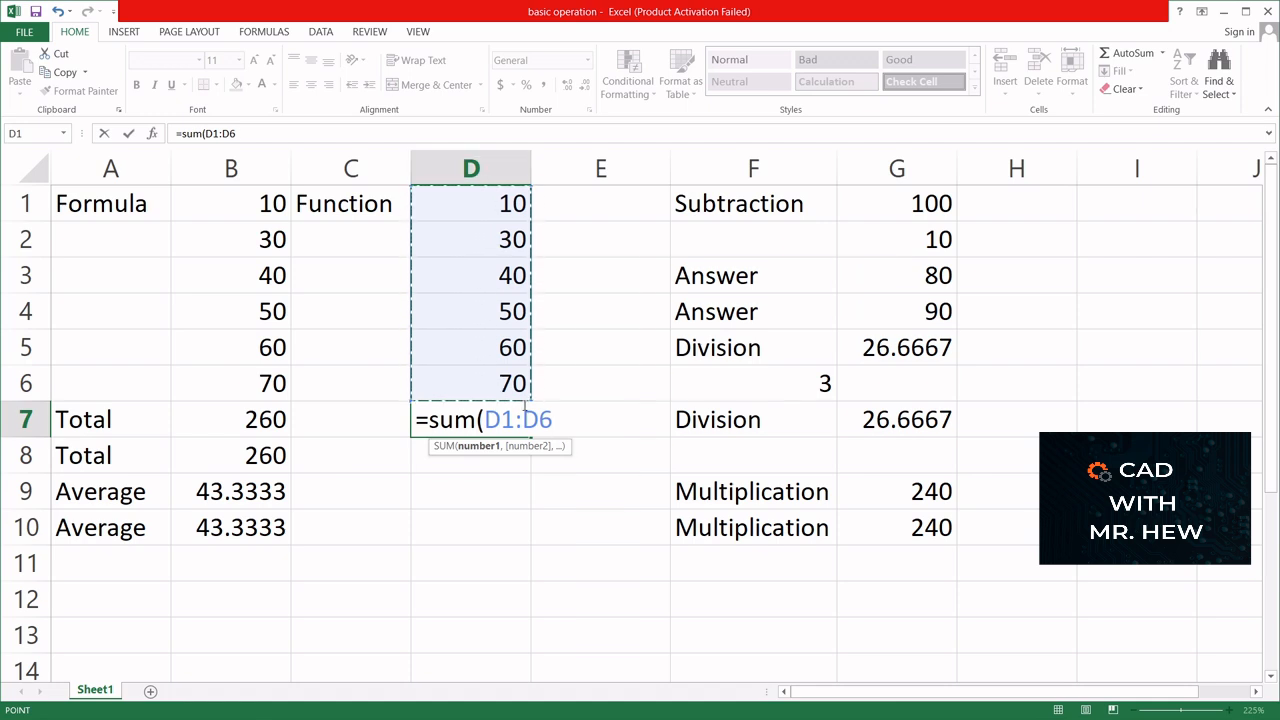
pyautogui.write(')')
pyautogui.press('Return')
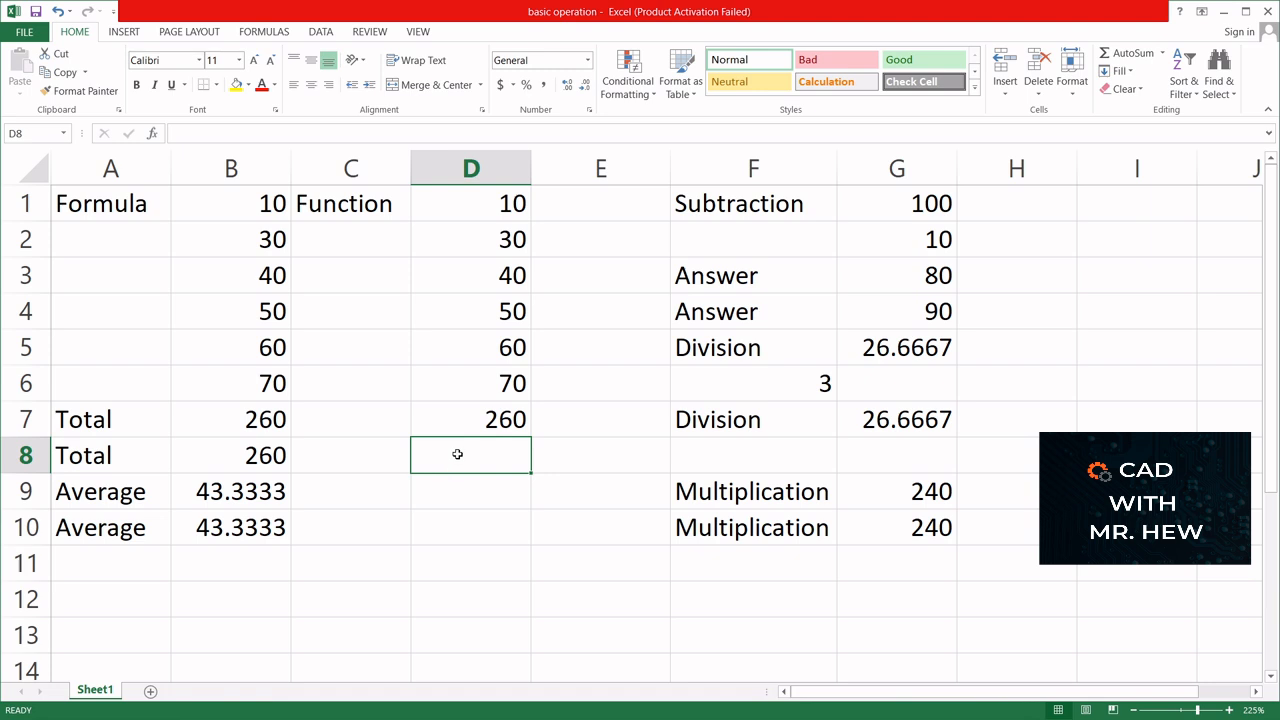
# - Add an AutoSum total in cell D8 and replace its suggested range with D1:D7
pyautogui.click(1134, 57)
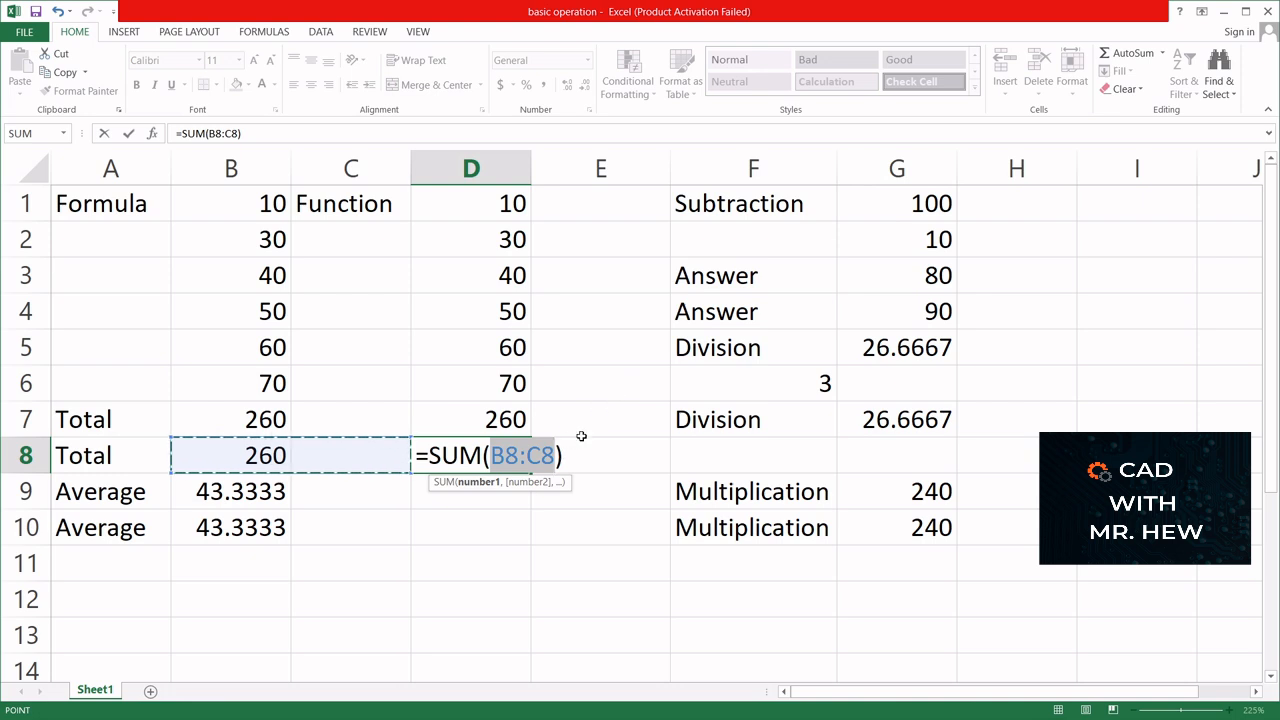
pyautogui.press('BackSpace')
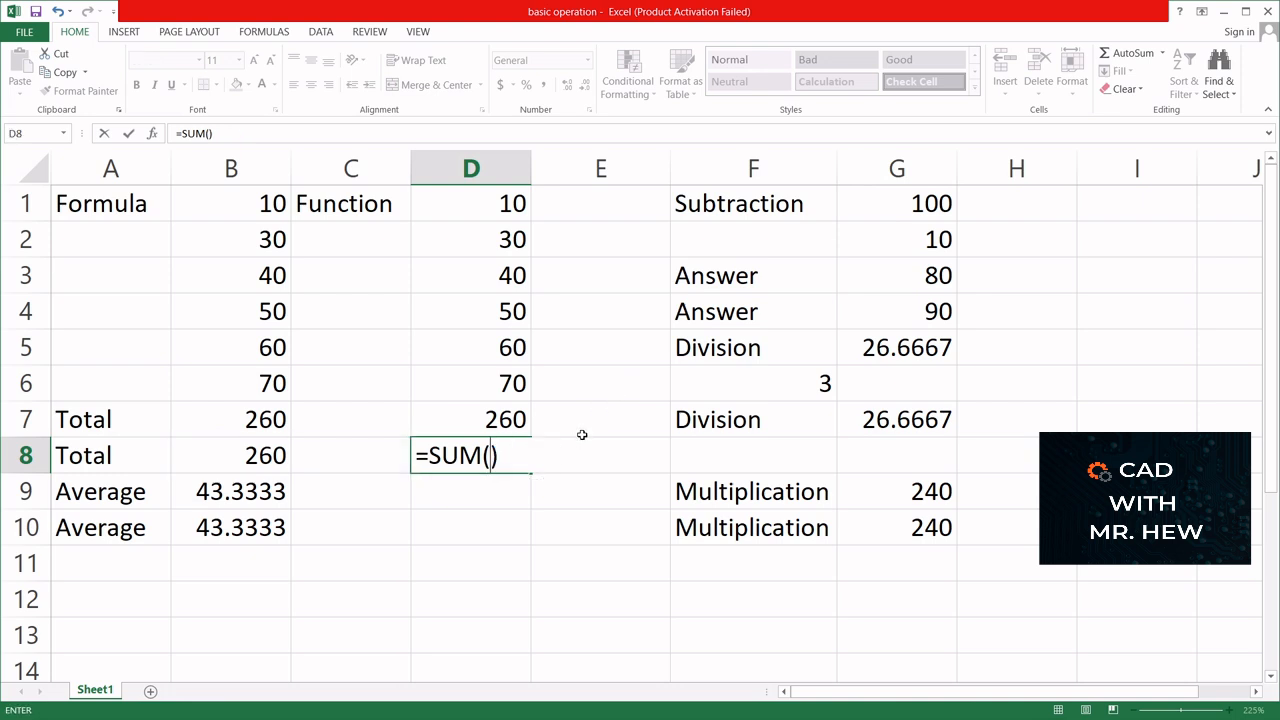
pyautogui.press('BackSpace')
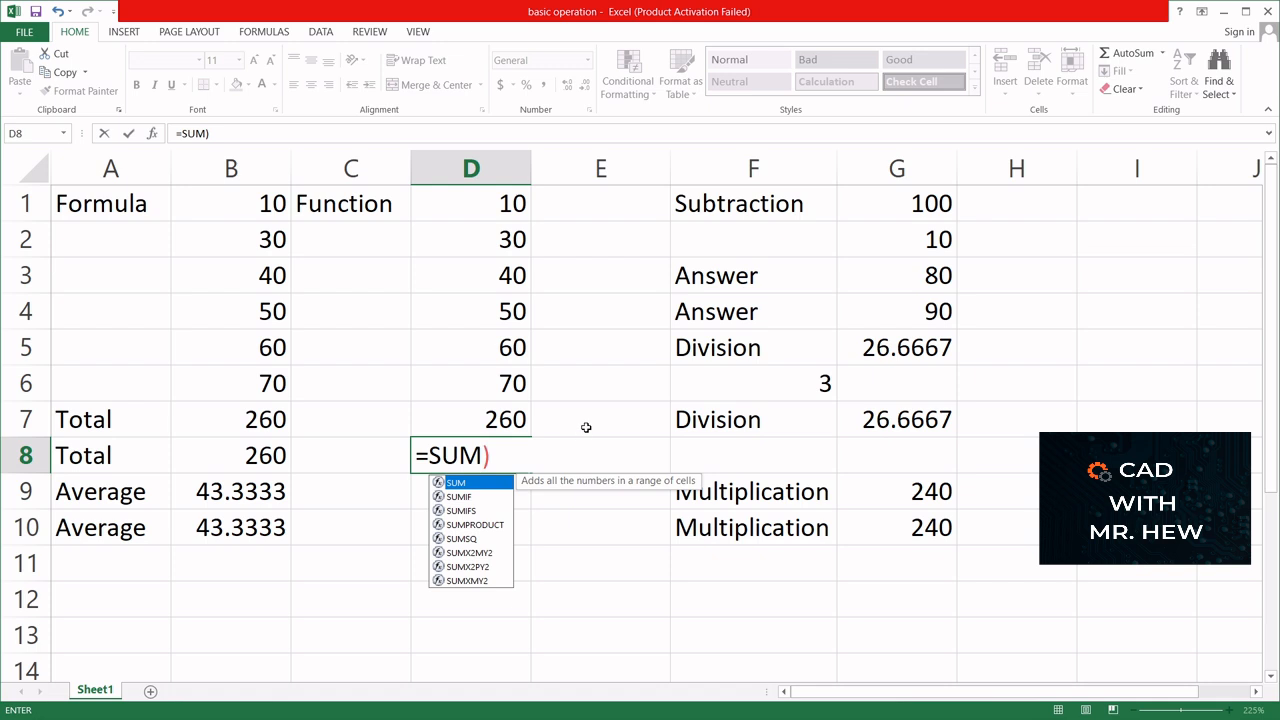
pyautogui.write('(')
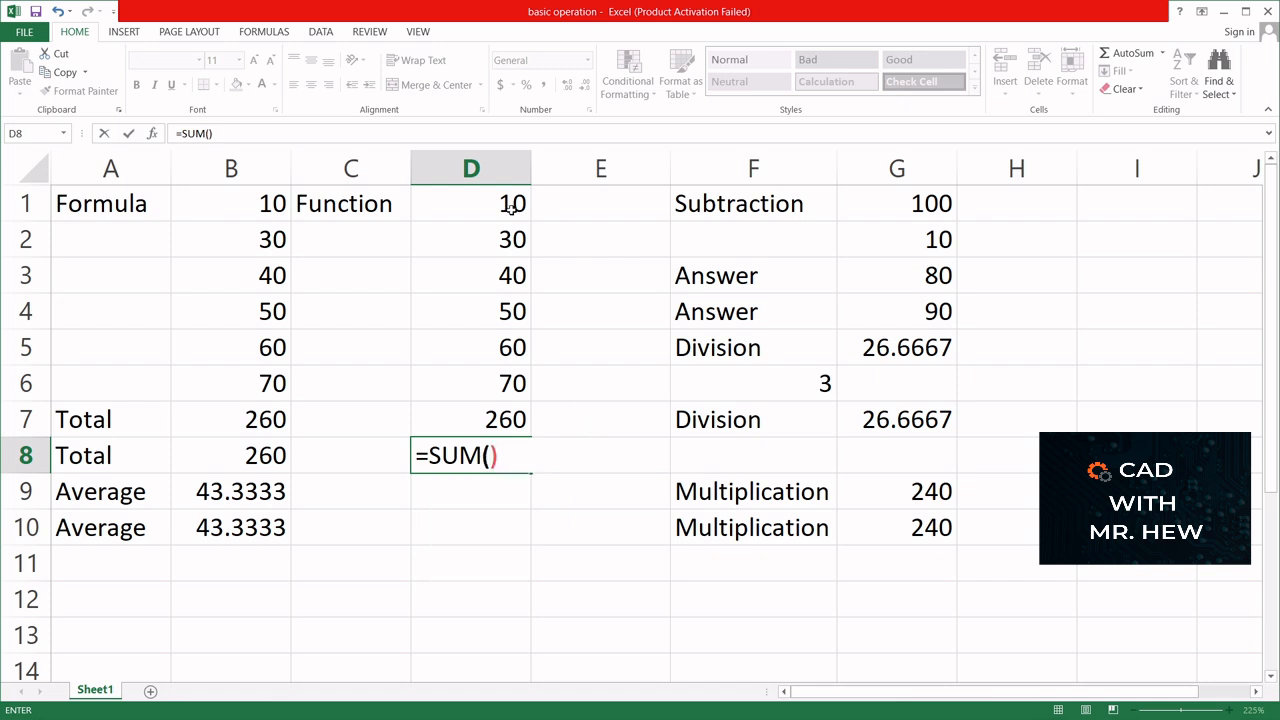
pyautogui.moveTo(514, 204); pyautogui.dragTo(512, 395)
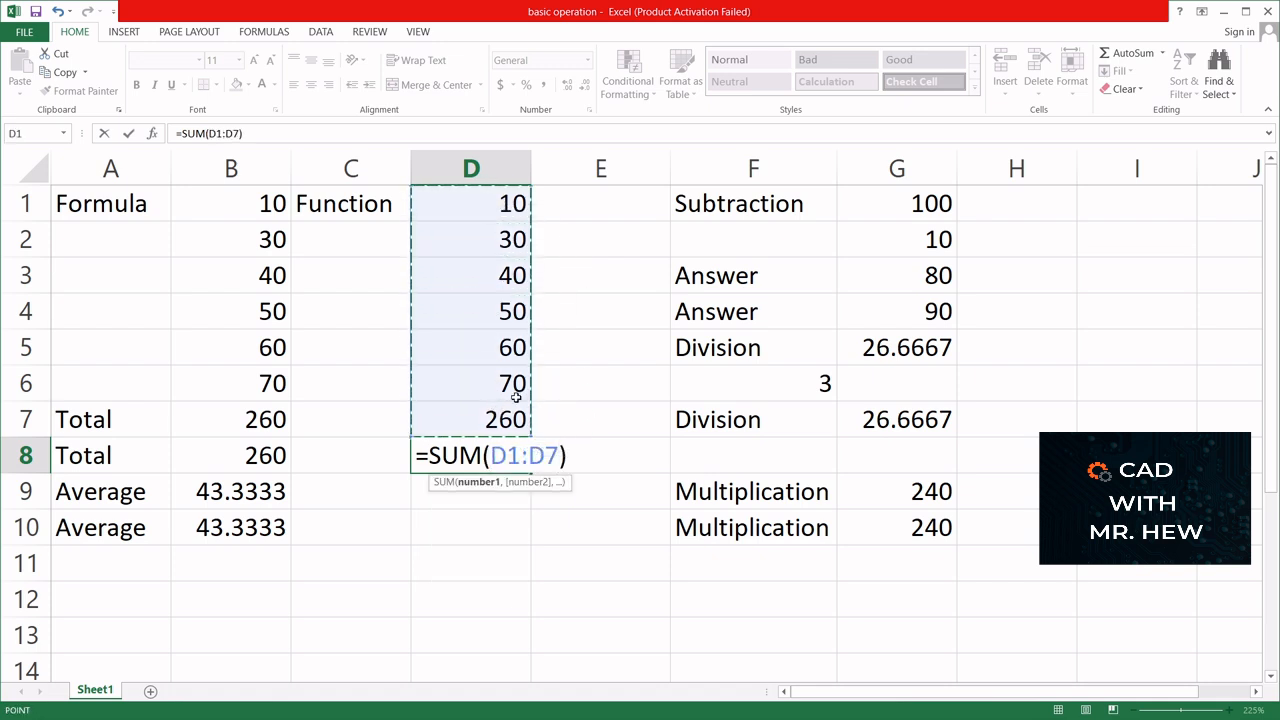
pyautogui.press('Return')
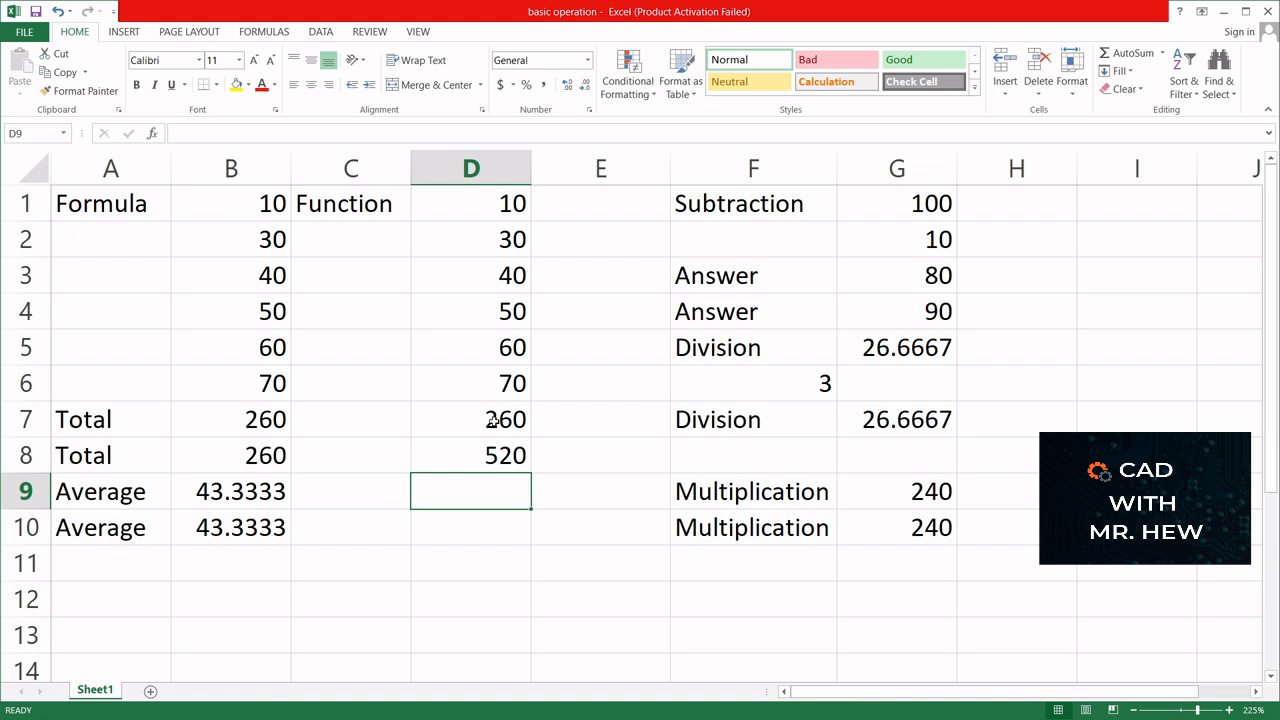
# - Check the formulas in D6 to D8 and correct the sum range in D8 to D1:D6
pyautogui.click(482, 457)
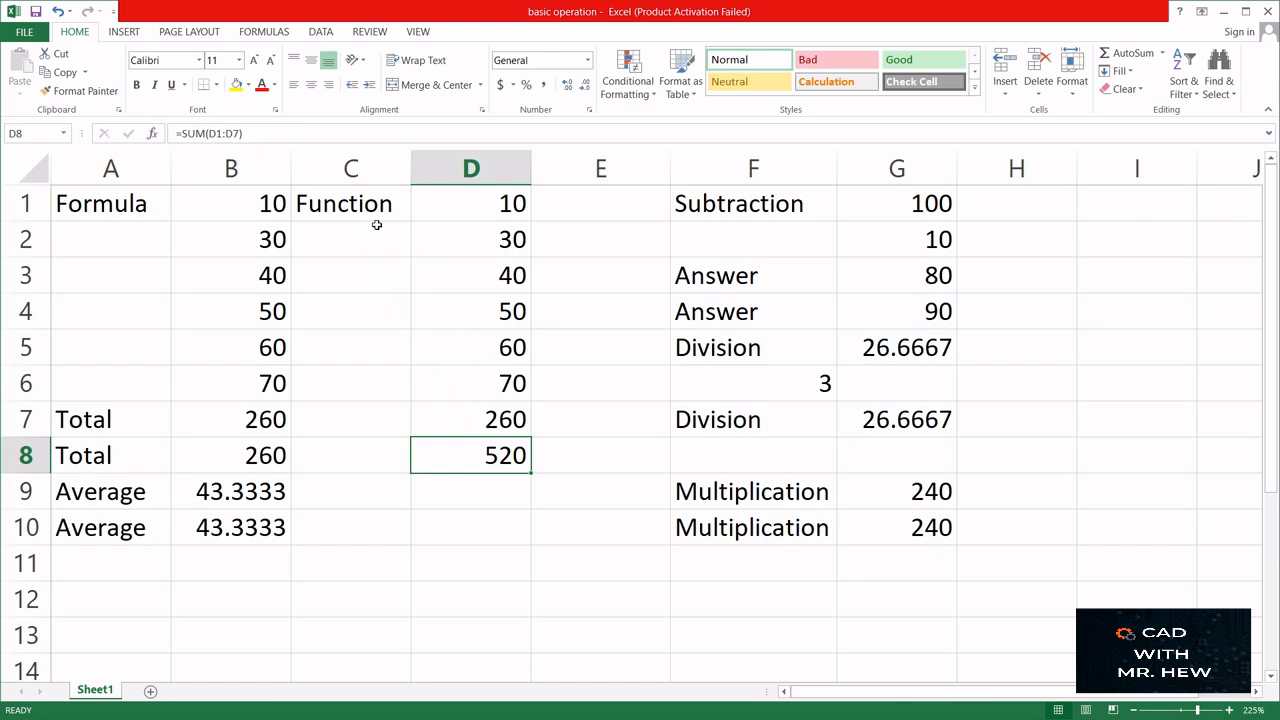
pyautogui.click(484, 385)
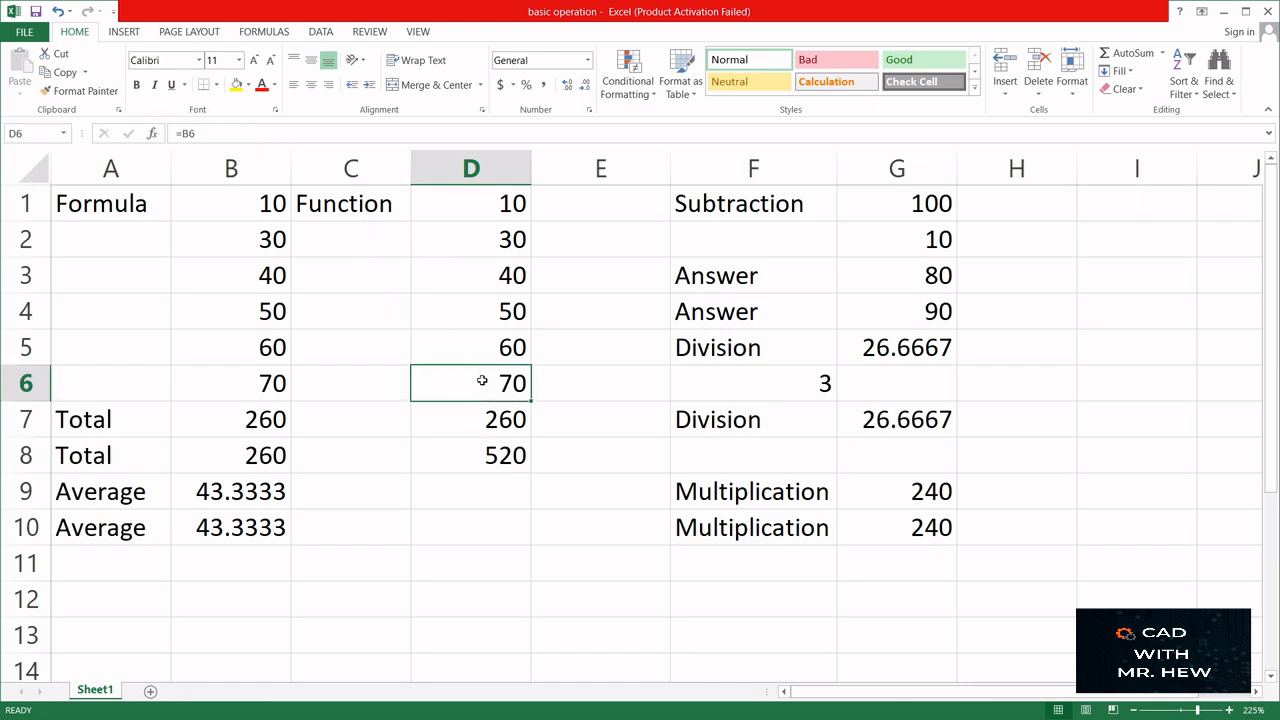
pyautogui.click(480, 406)
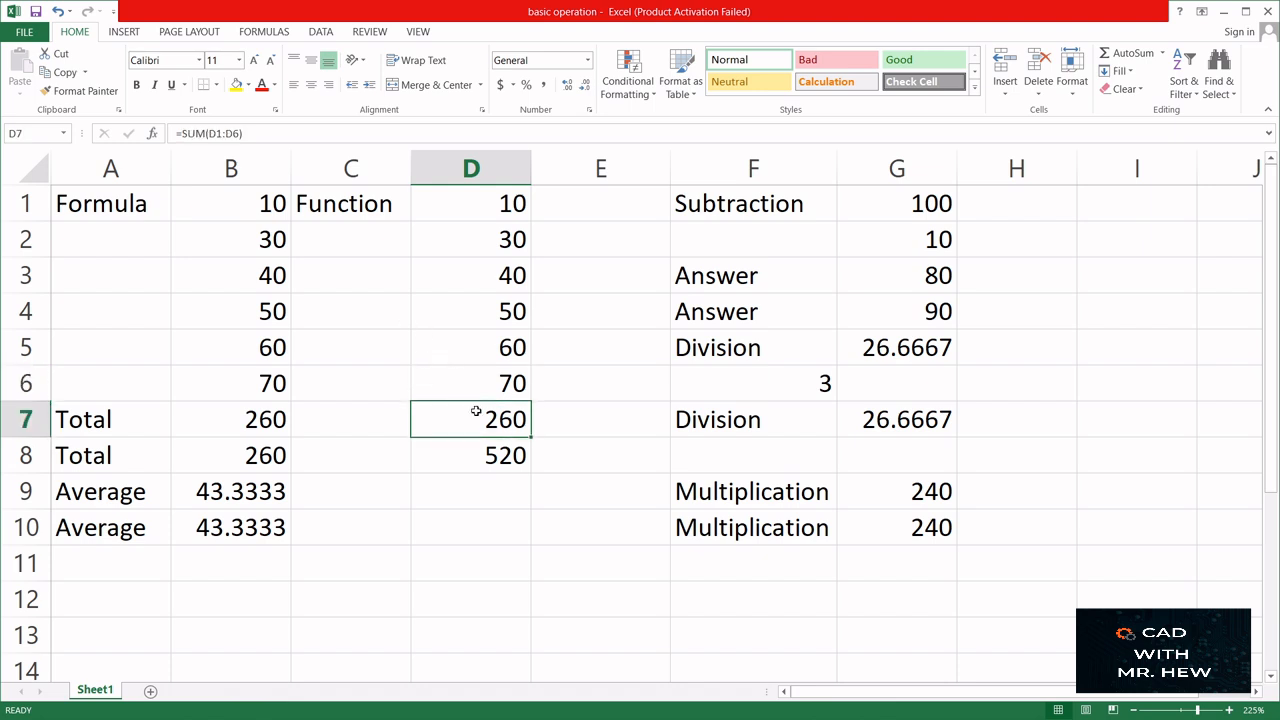
pyautogui.press('Down')
pyautogui.click(238, 133)
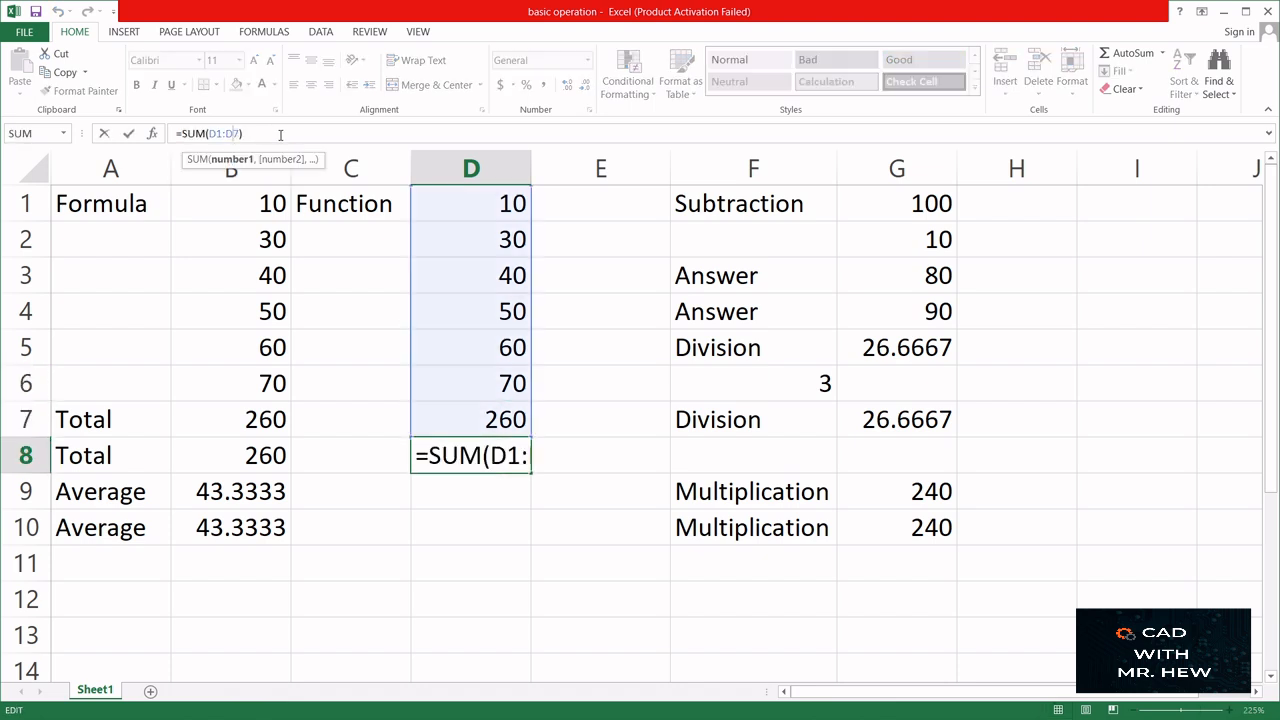
pyautogui.press('BackSpace')
pyautogui.write('6')
pyautogui.press('Return')
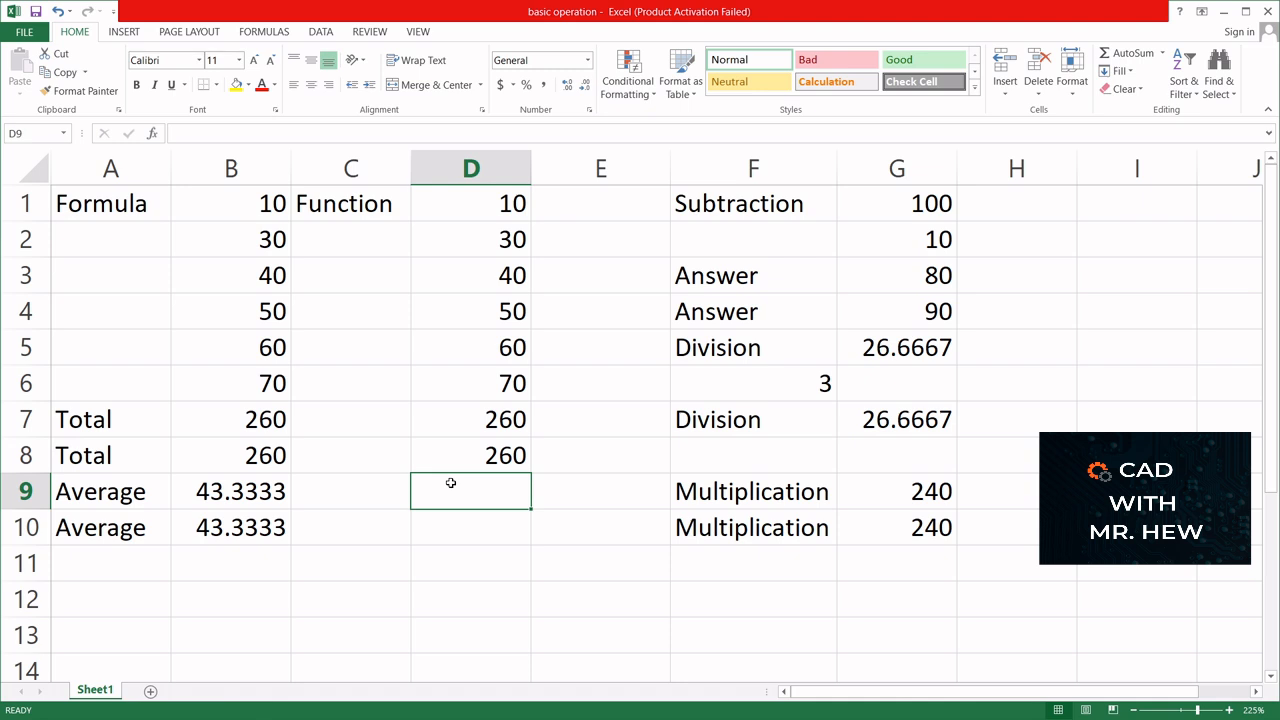
# - Calculate the average of D1:D6 in cell D9 with the AVERAGE function
pyautogui.write('=')
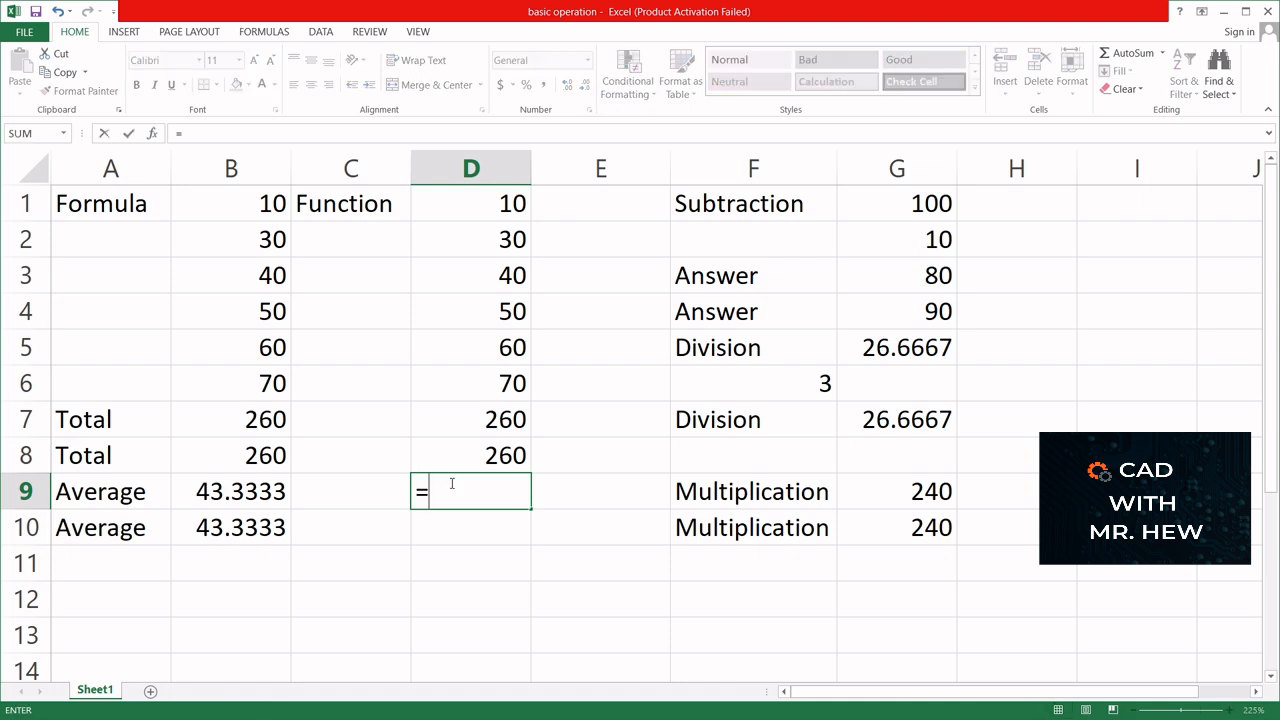
pyautogui.write('av')
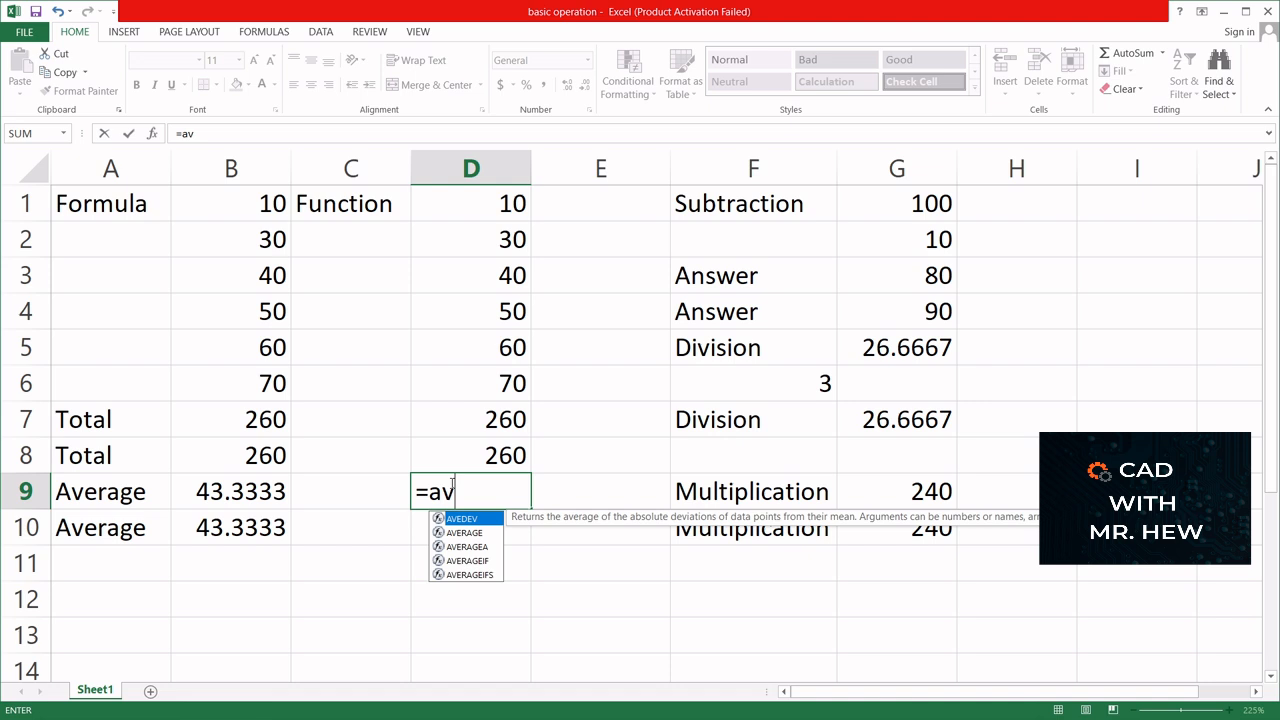
pyautogui.click(464, 535)
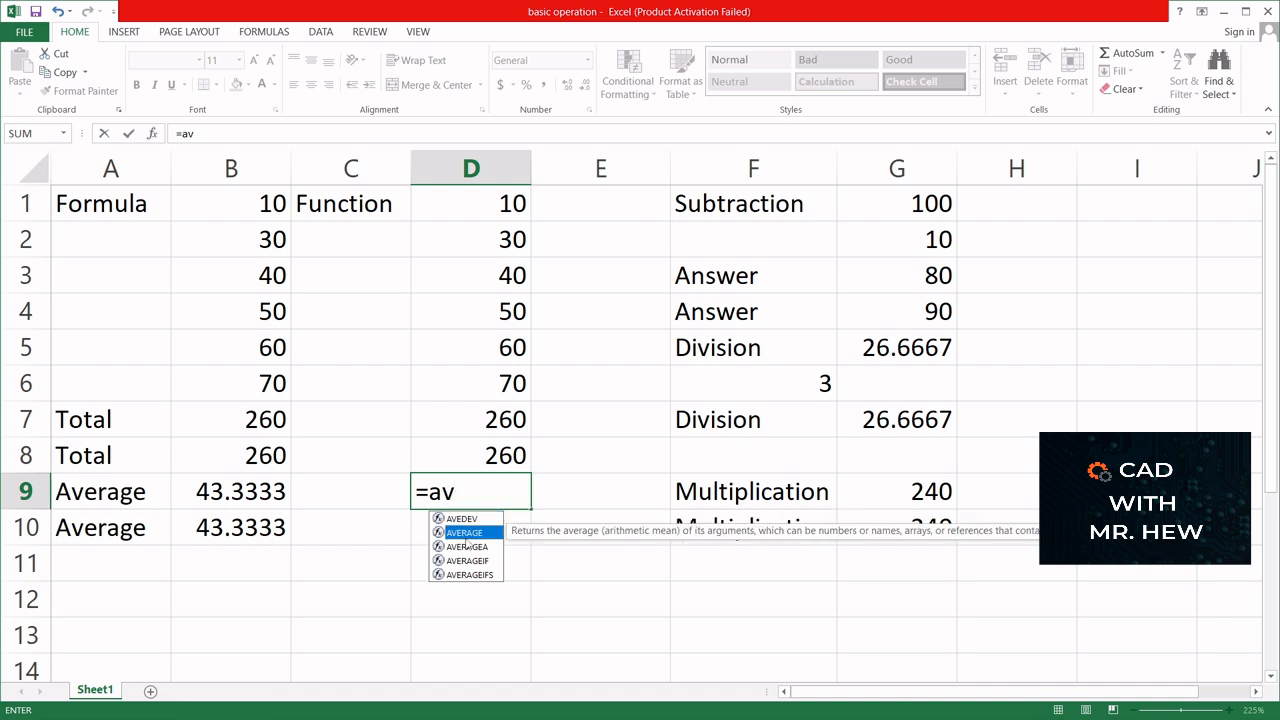
pyautogui.doubleClick(464, 532)
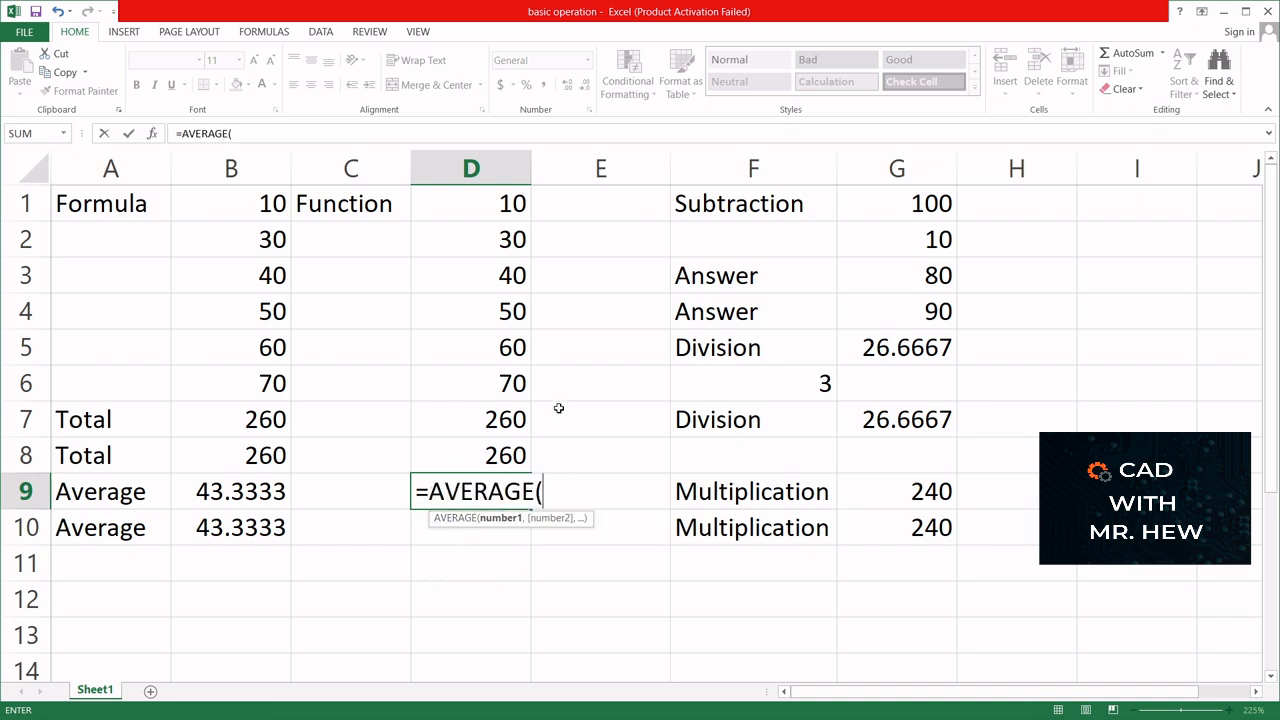
pyautogui.moveTo(494, 203); pyautogui.dragTo(508, 376)
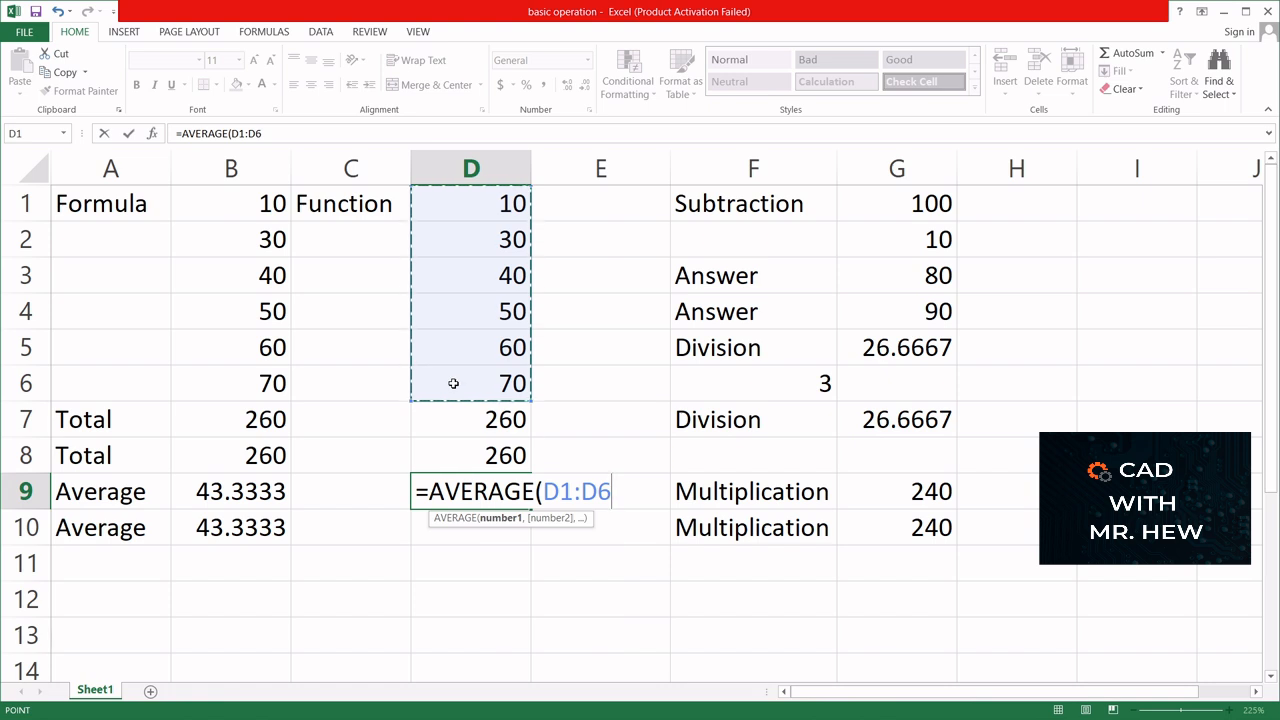
pyautogui.write(')')
pyautogui.press('Return')
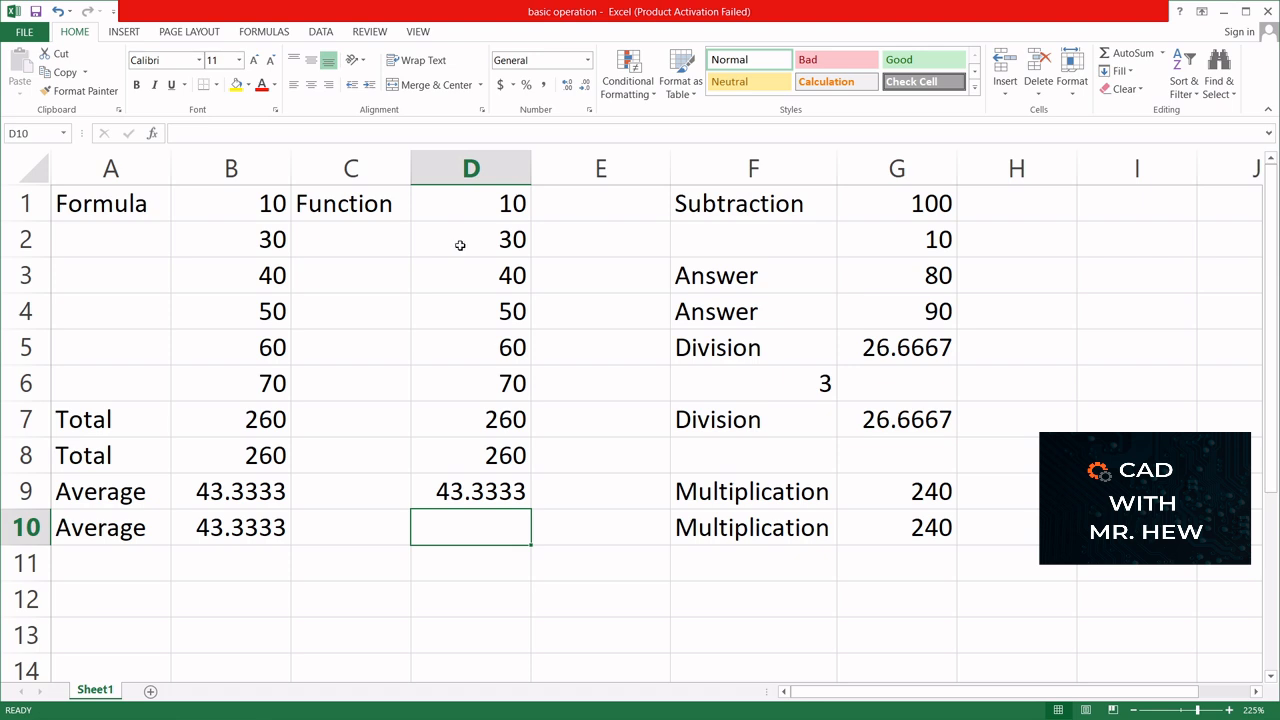
# - Enter the label Maximum in cell C10
pyautogui.click(439, 563)
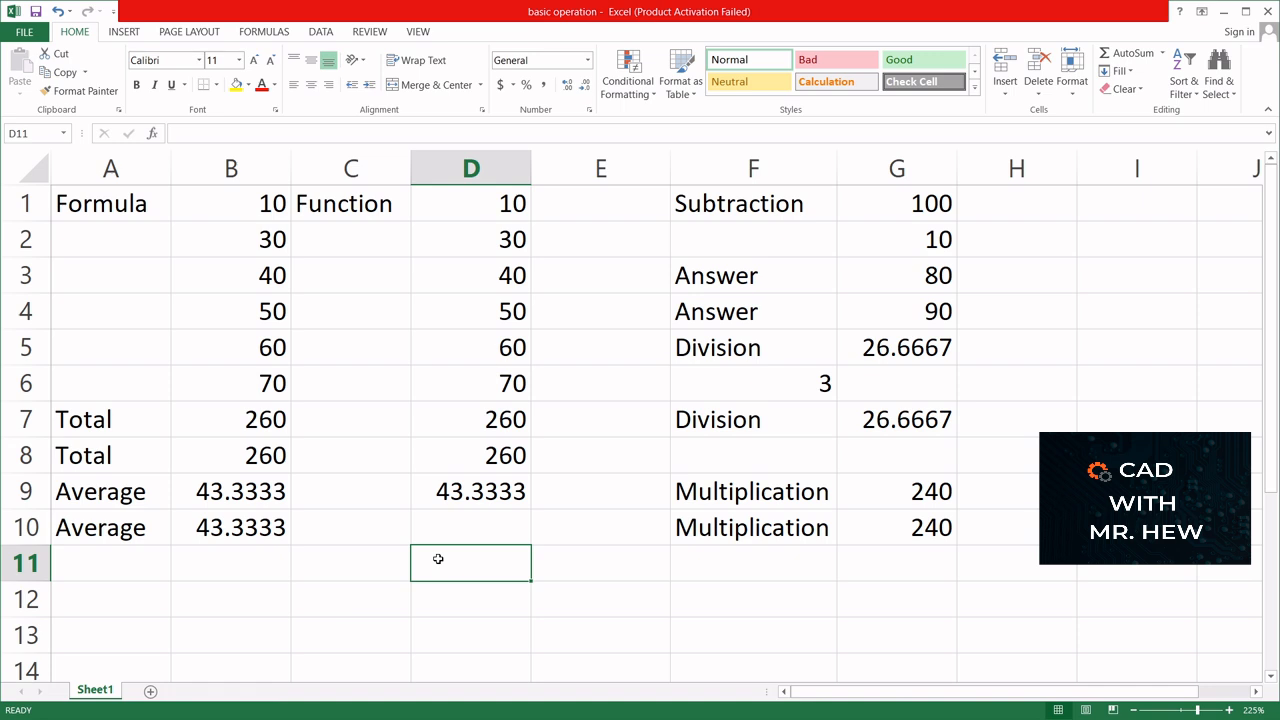
pyautogui.click(347, 567)
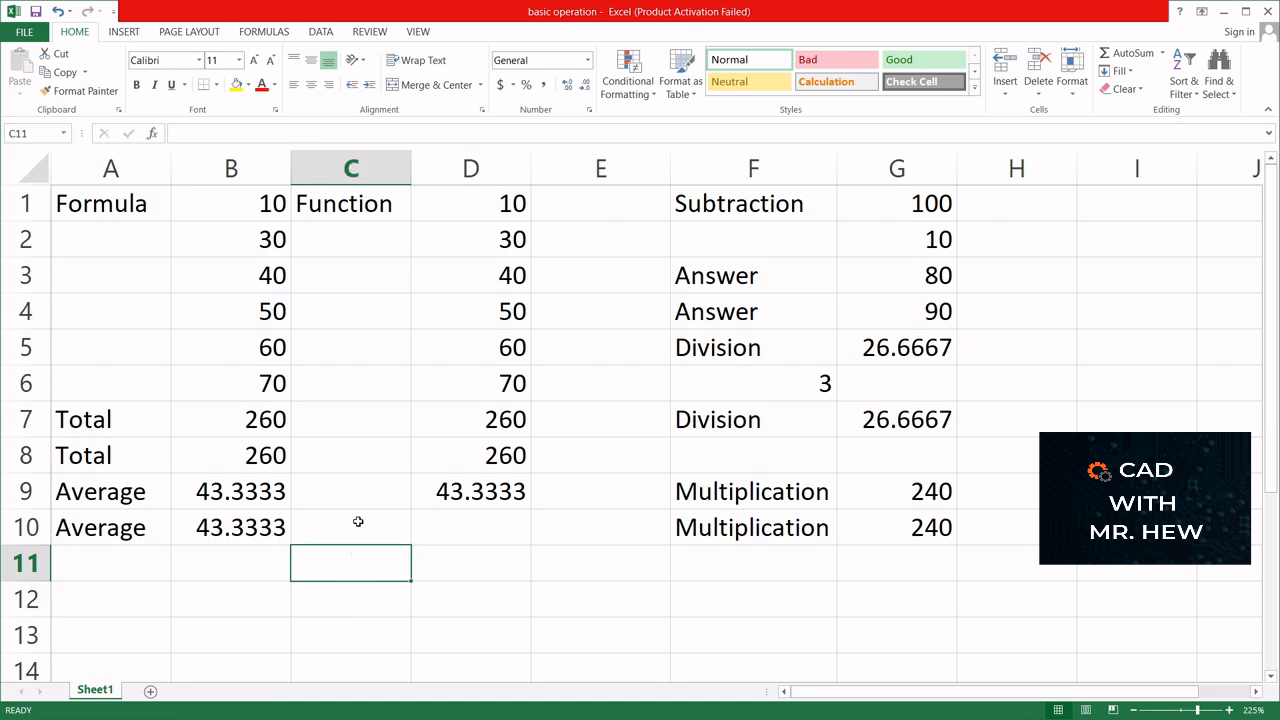
pyautogui.click(358, 521)
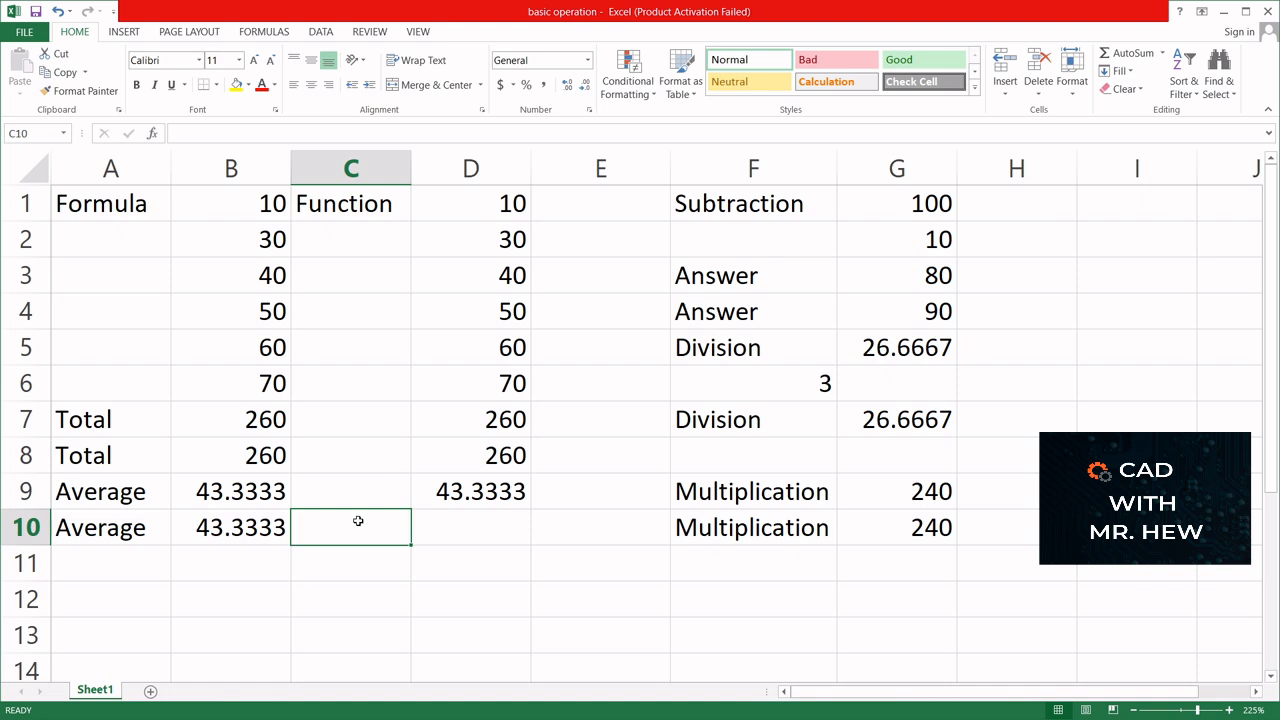
pyautogui.write('Max')
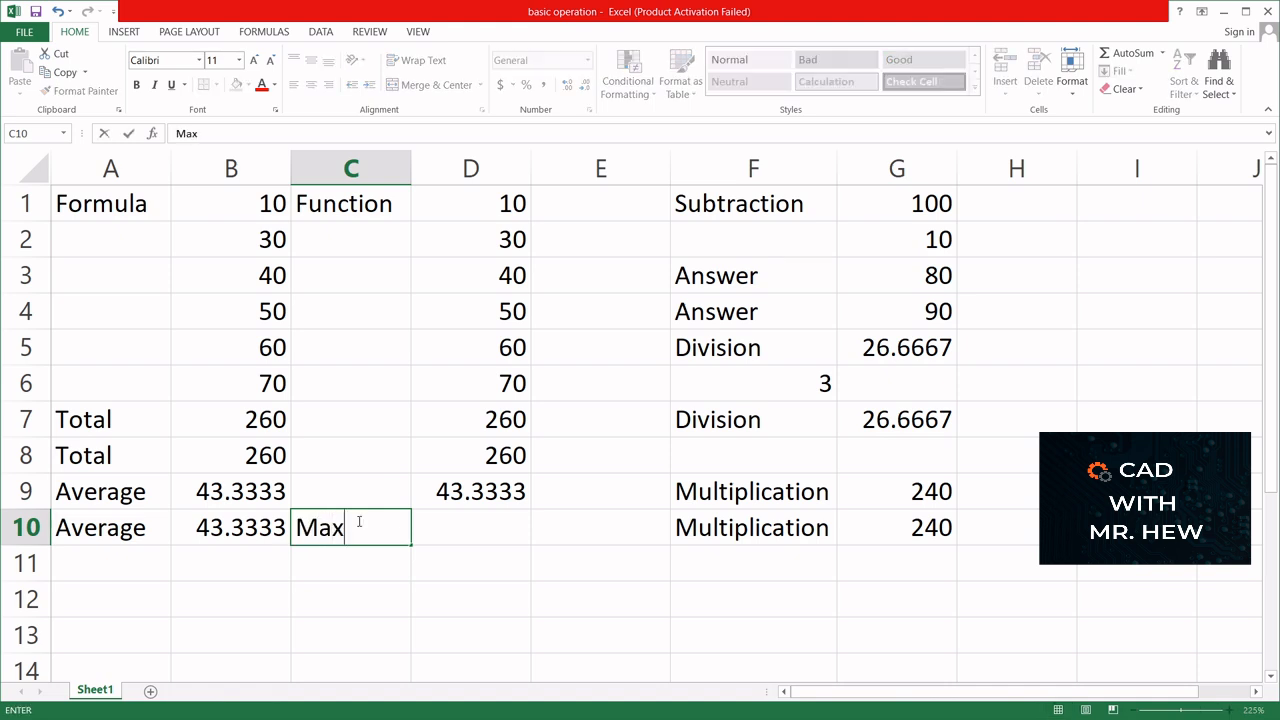
pyautogui.write('imum')
# - Find the largest of the Function values in cell D10 with the formula =max(D1:D6)
pyautogui.click(446, 534)
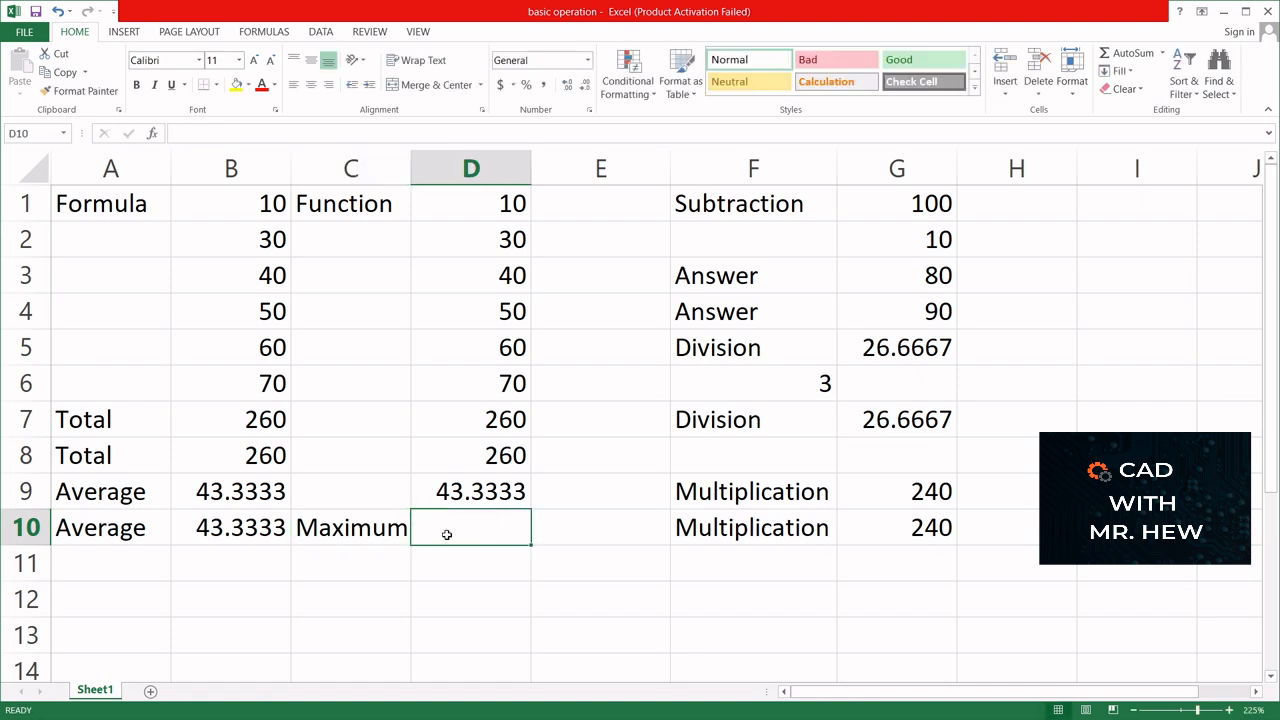
pyautogui.write('=')
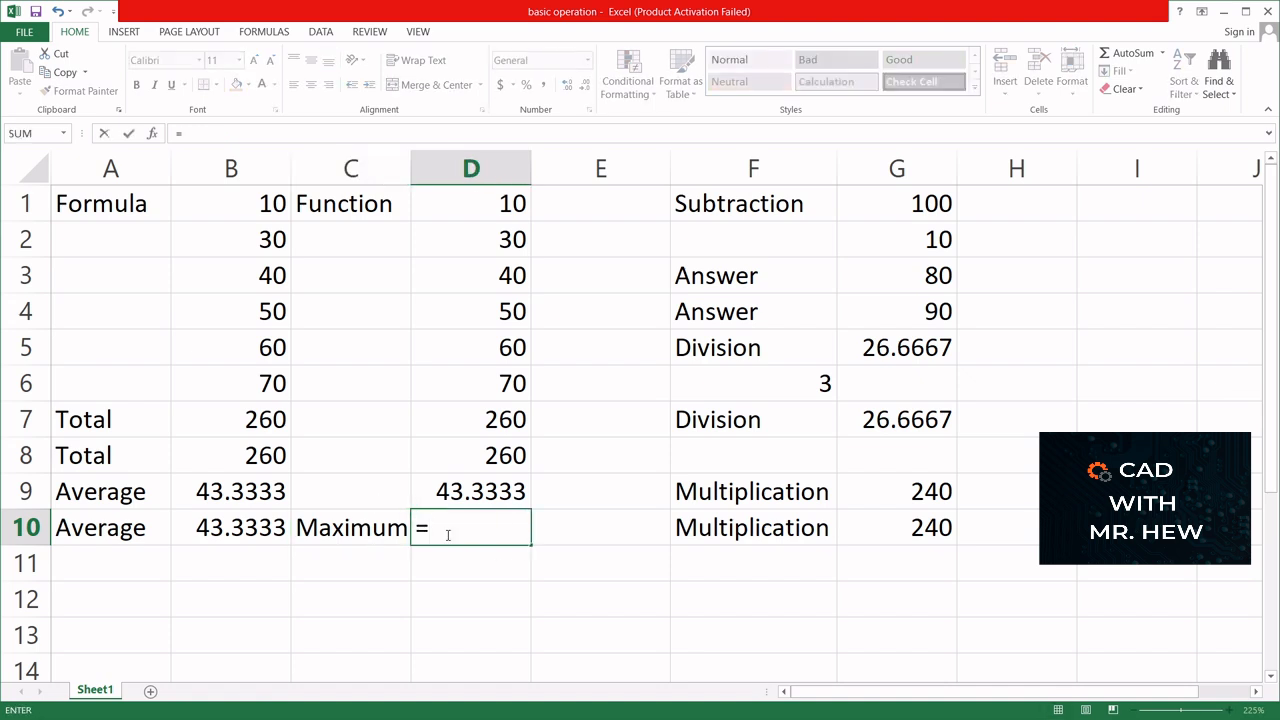
pyautogui.write('ma')
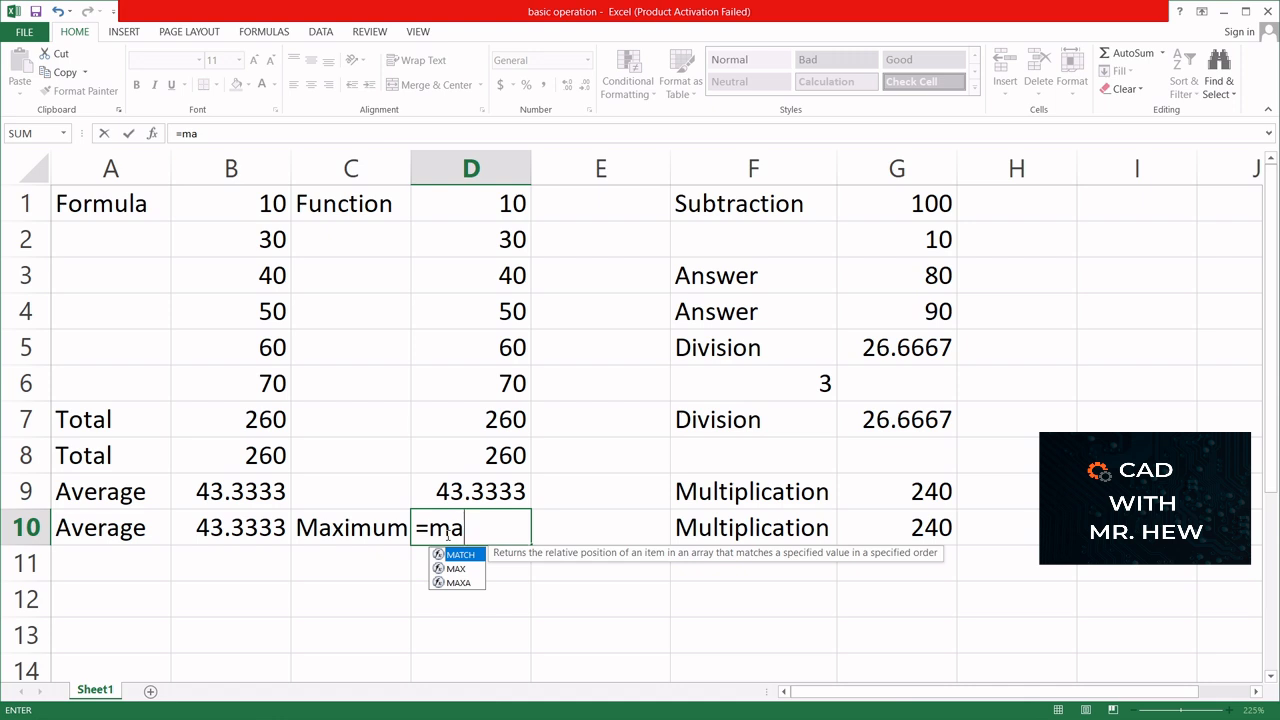
pyautogui.write('x(')
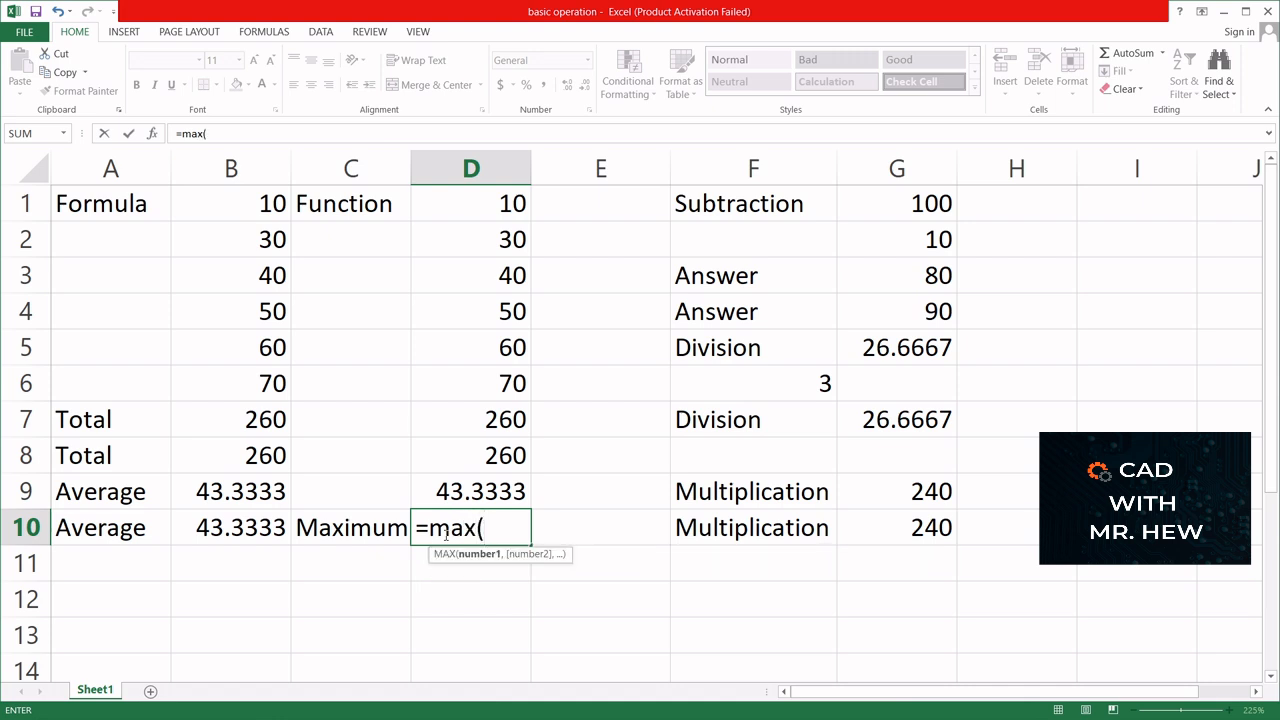
pyautogui.moveTo(450, 195); pyautogui.dragTo(463, 377)
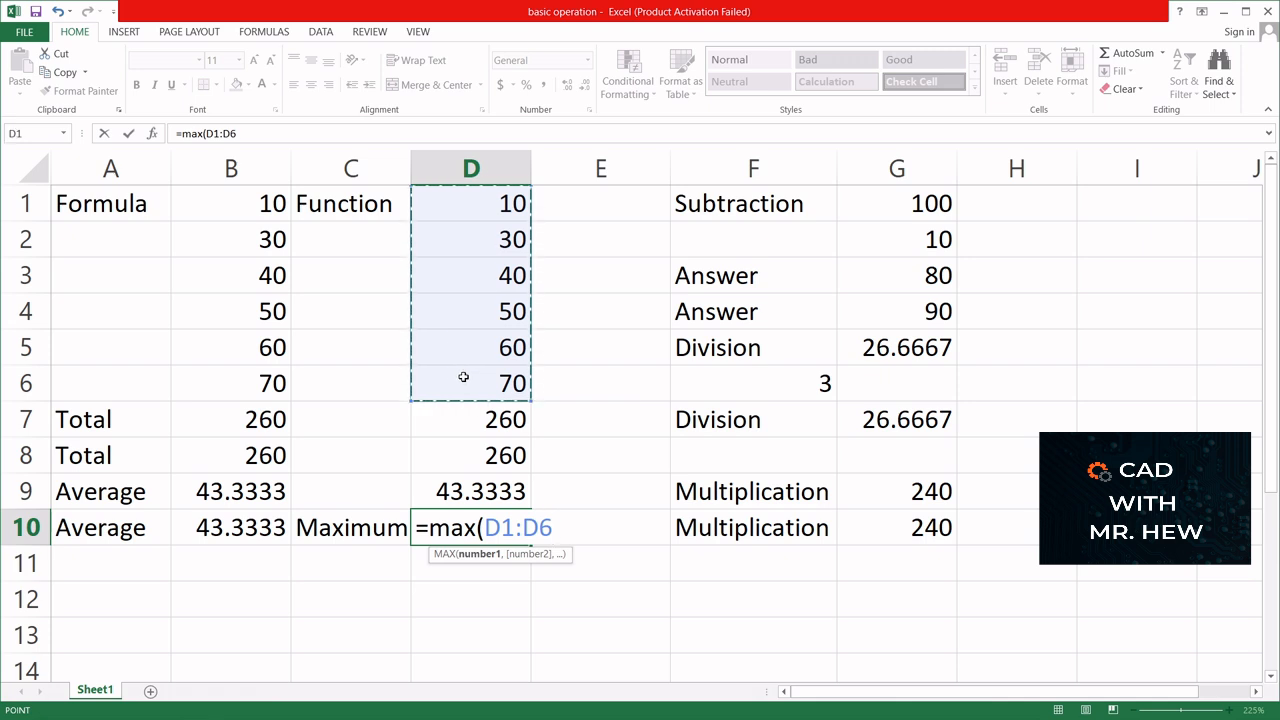
pyautogui.write(')')
pyautogui.press('Return')
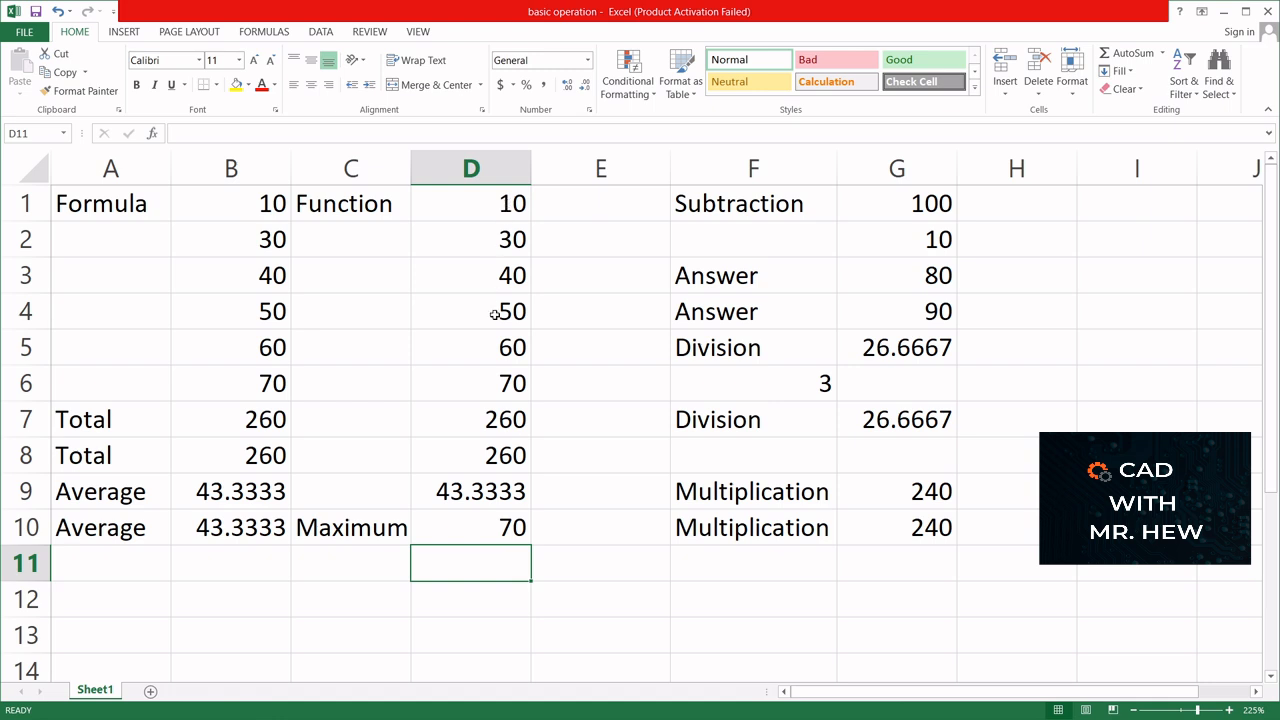
# - Enter the label Minimum in cell C11
pyautogui.click(330, 560)
pyautogui.write('Mi')
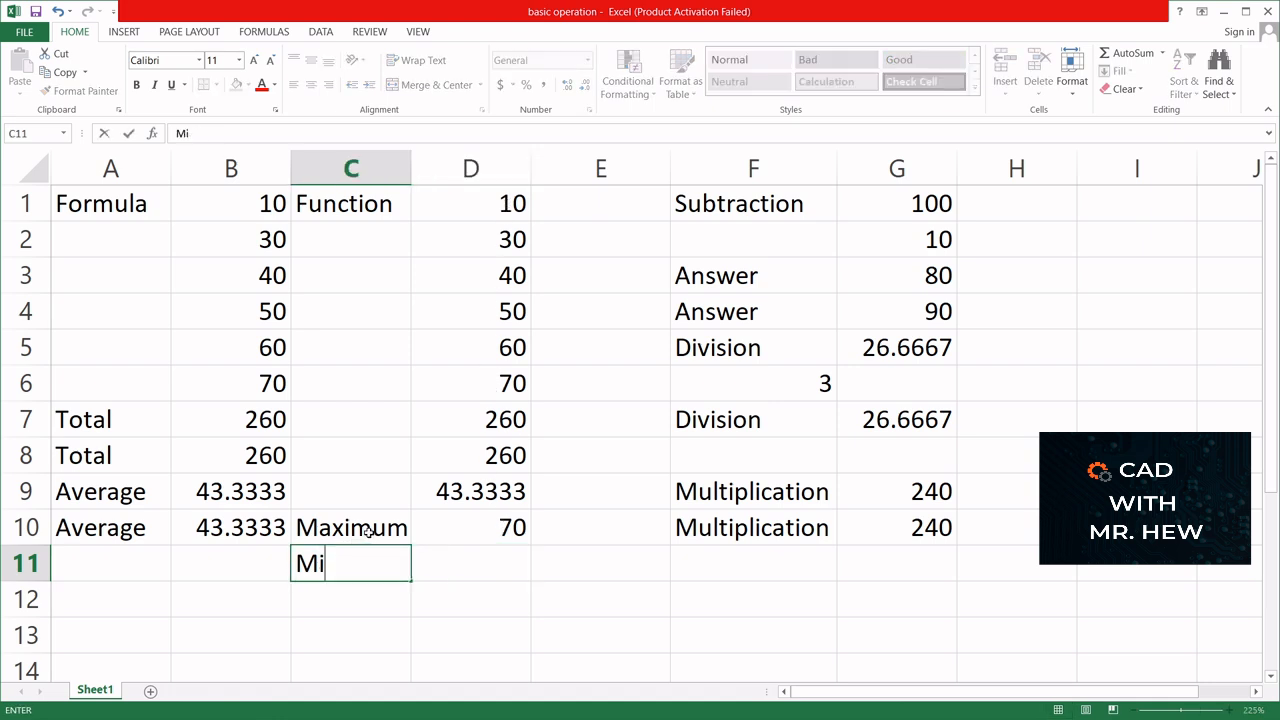
pyautogui.write('nimum')
# - Find the smallest of the Function values in cell D11 with the formula =min(D1:D6)
pyautogui.click(477, 571)
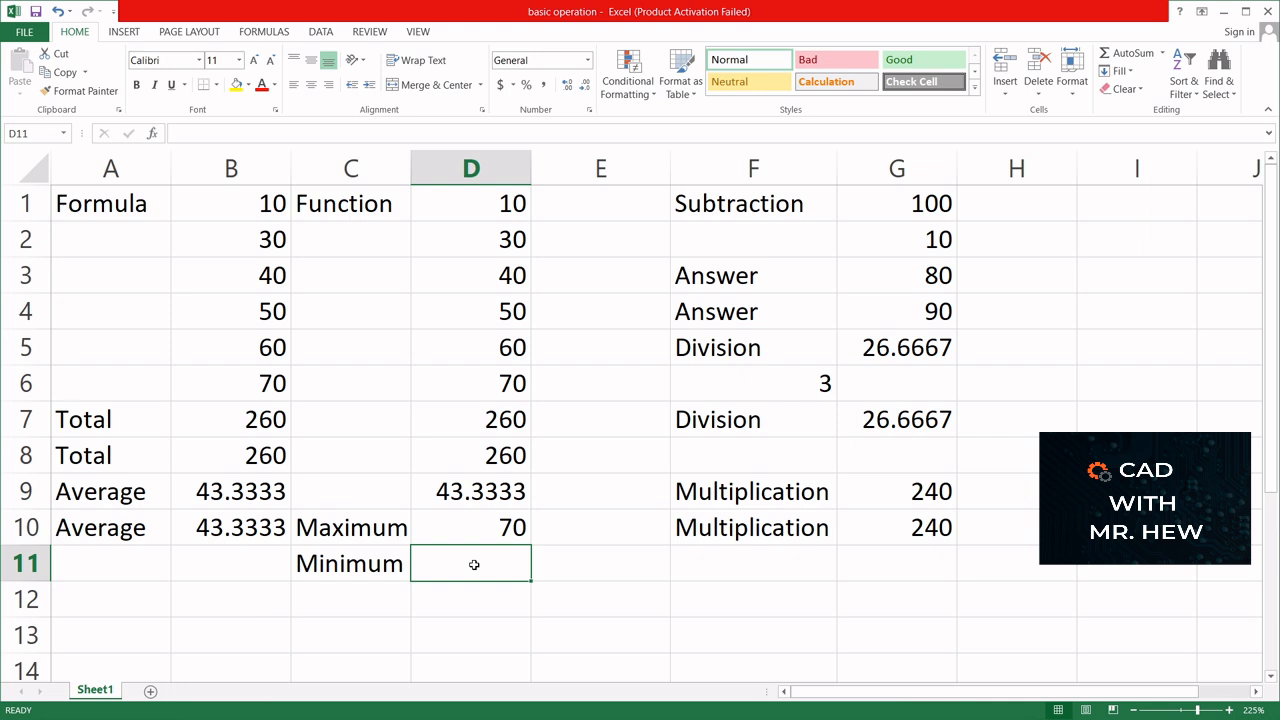
pyautogui.write('=min')
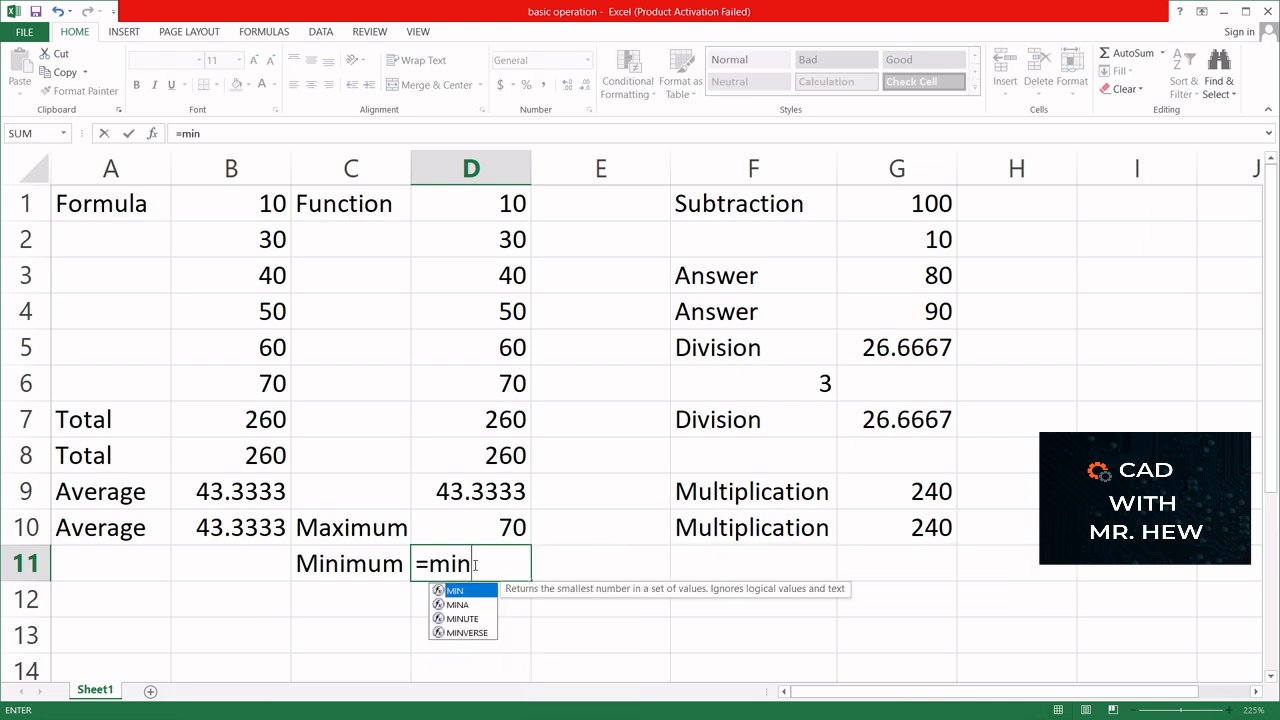
pyautogui.write('(')
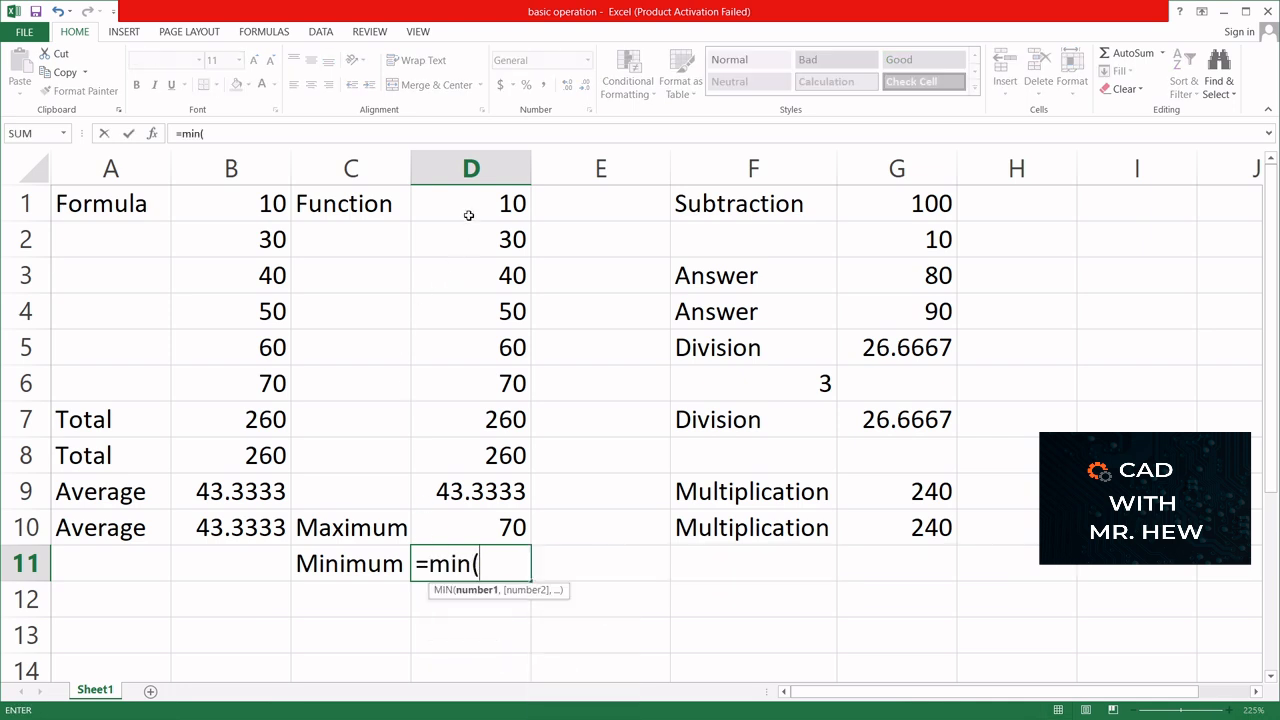
pyautogui.moveTo(462, 198); pyautogui.dragTo(503, 382)
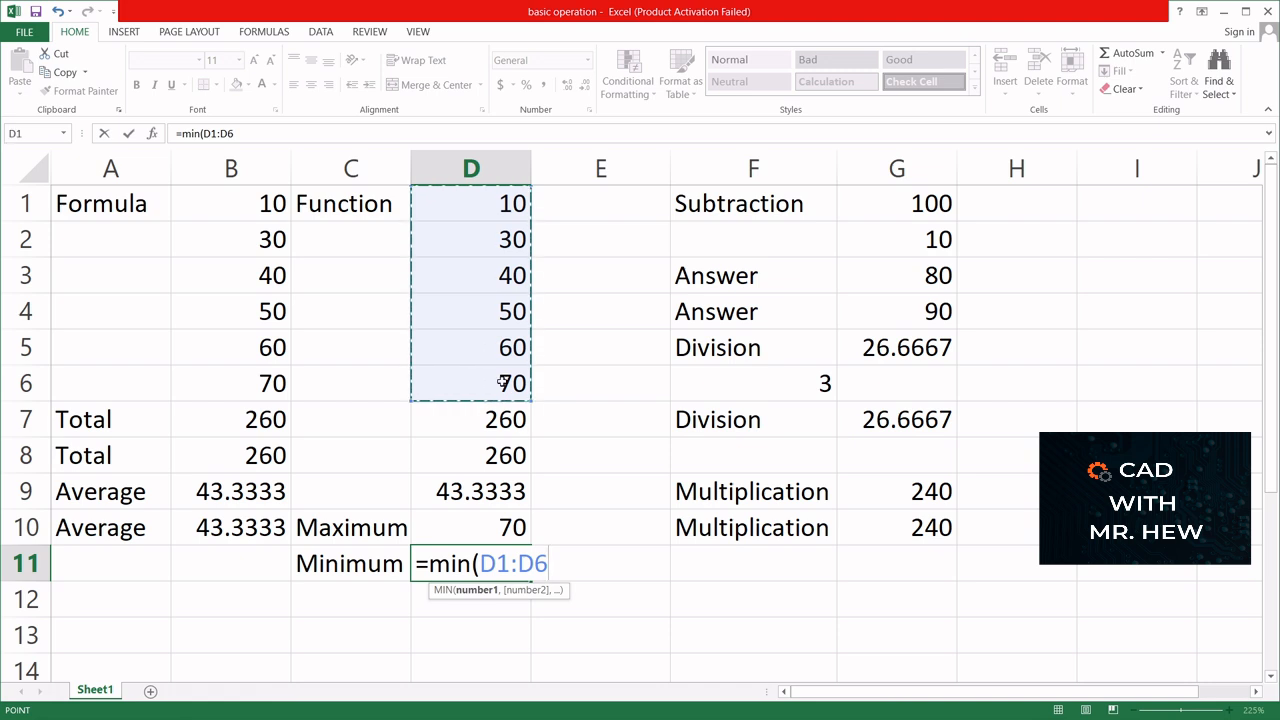
pyautogui.write(')')
pyautogui.press('Return')
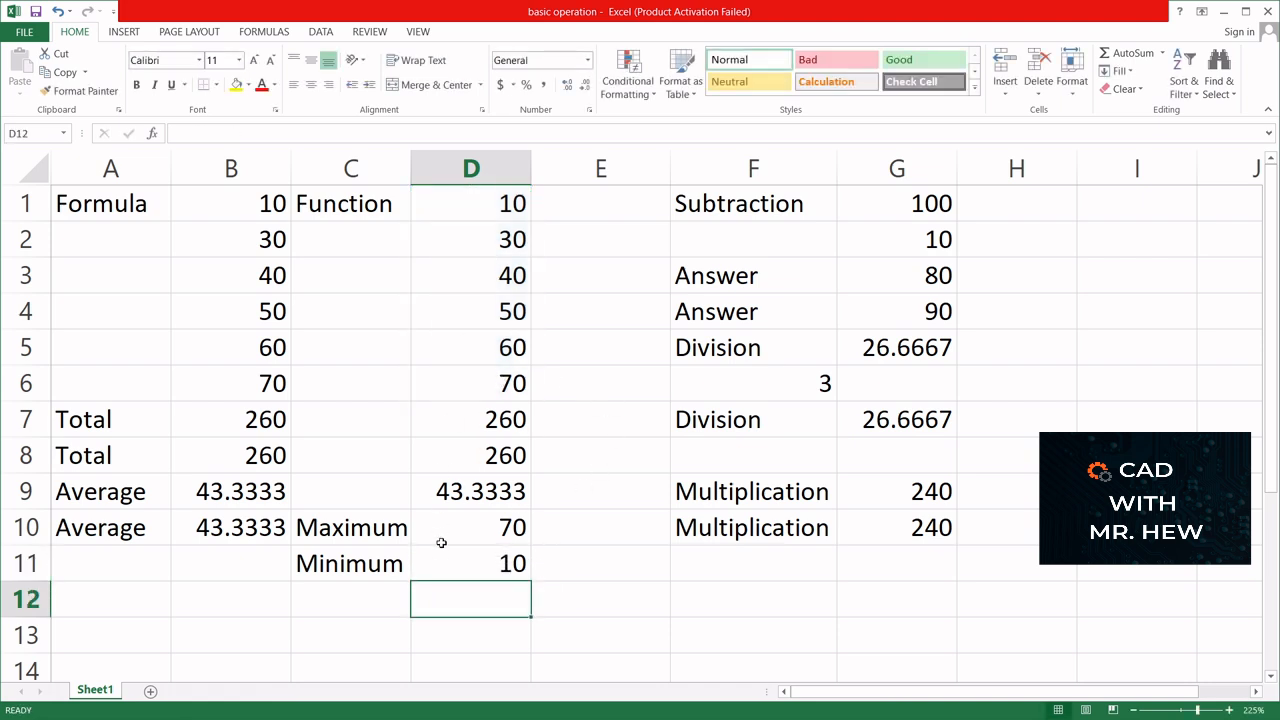
# - Add a second Minimum label in cell C12
pyautogui.click(365, 597)
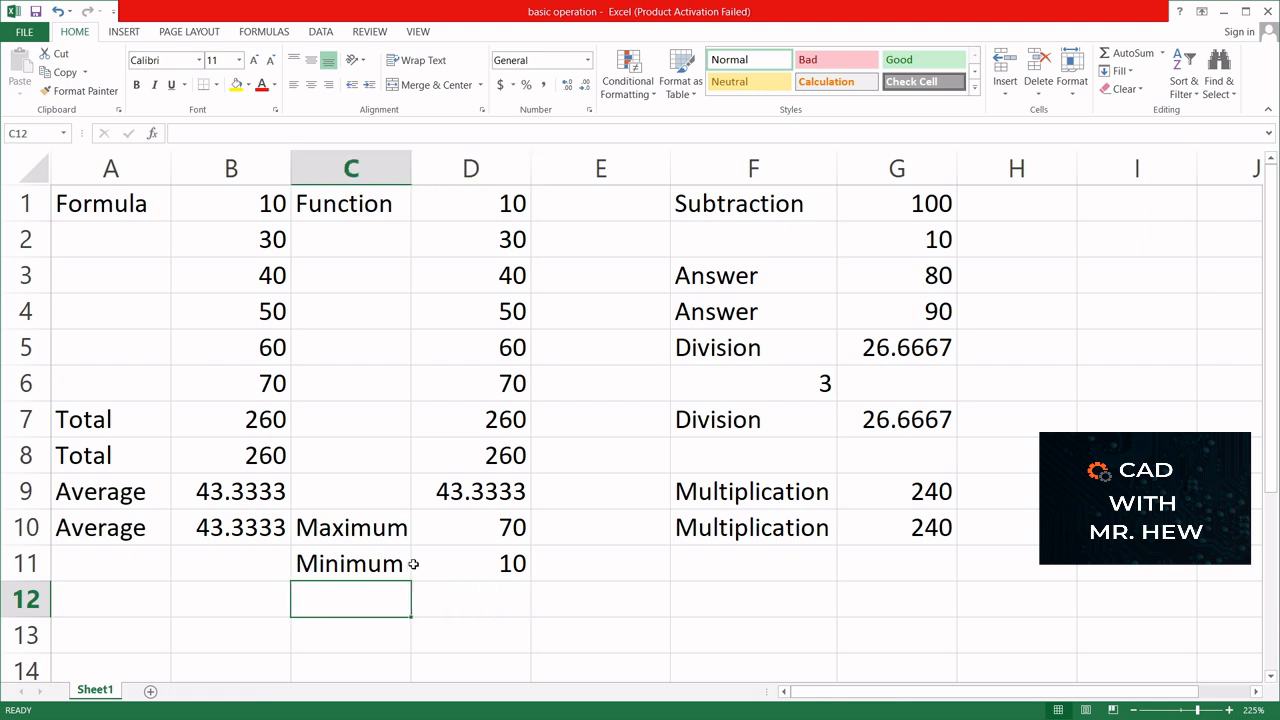
pyautogui.write('Mini')
pyautogui.press('Return')
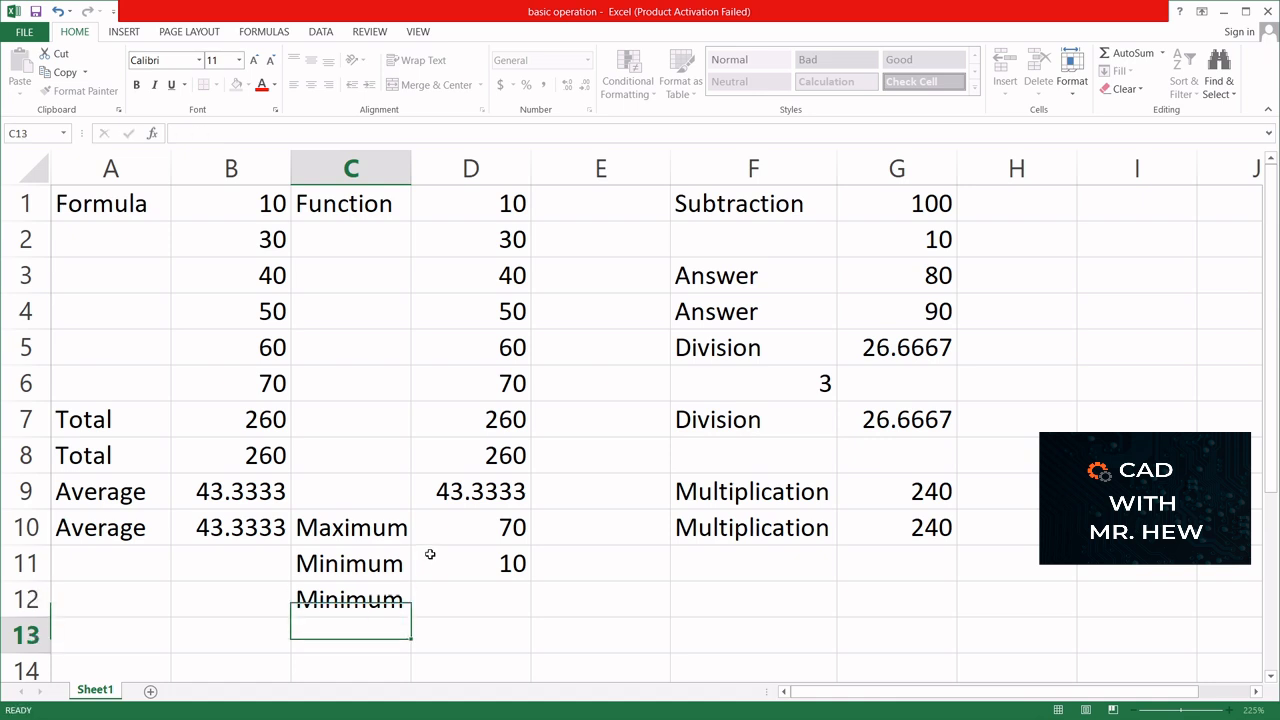
# - Enter the formula =min(D1:D6) in cell D12, writing the range out by its cell references
pyautogui.click(460, 598)
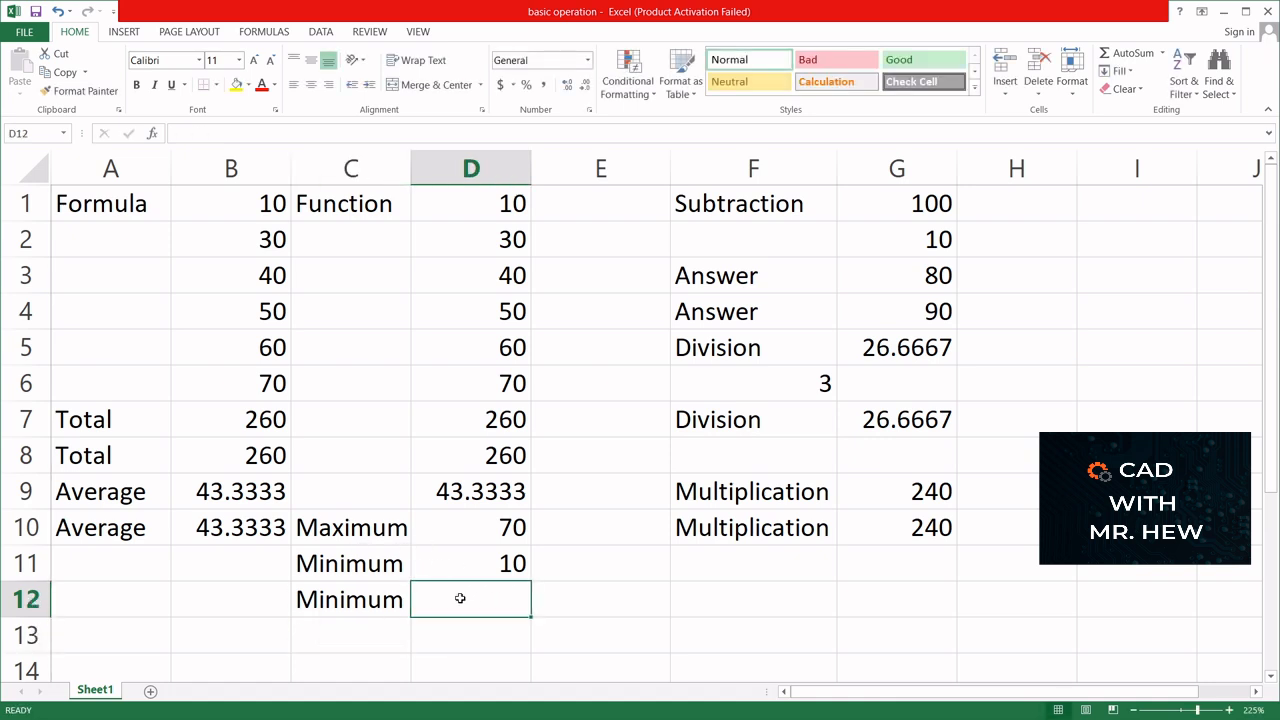
pyautogui.write('=min')
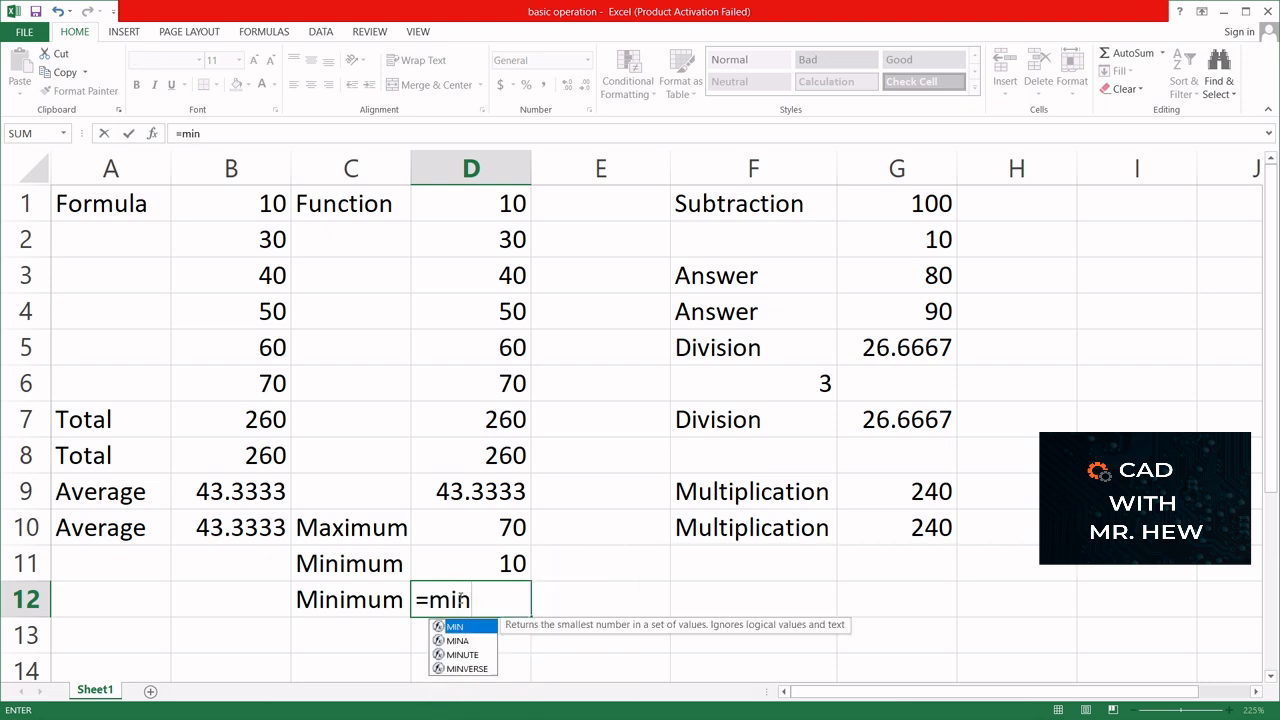
pyautogui.write('(')
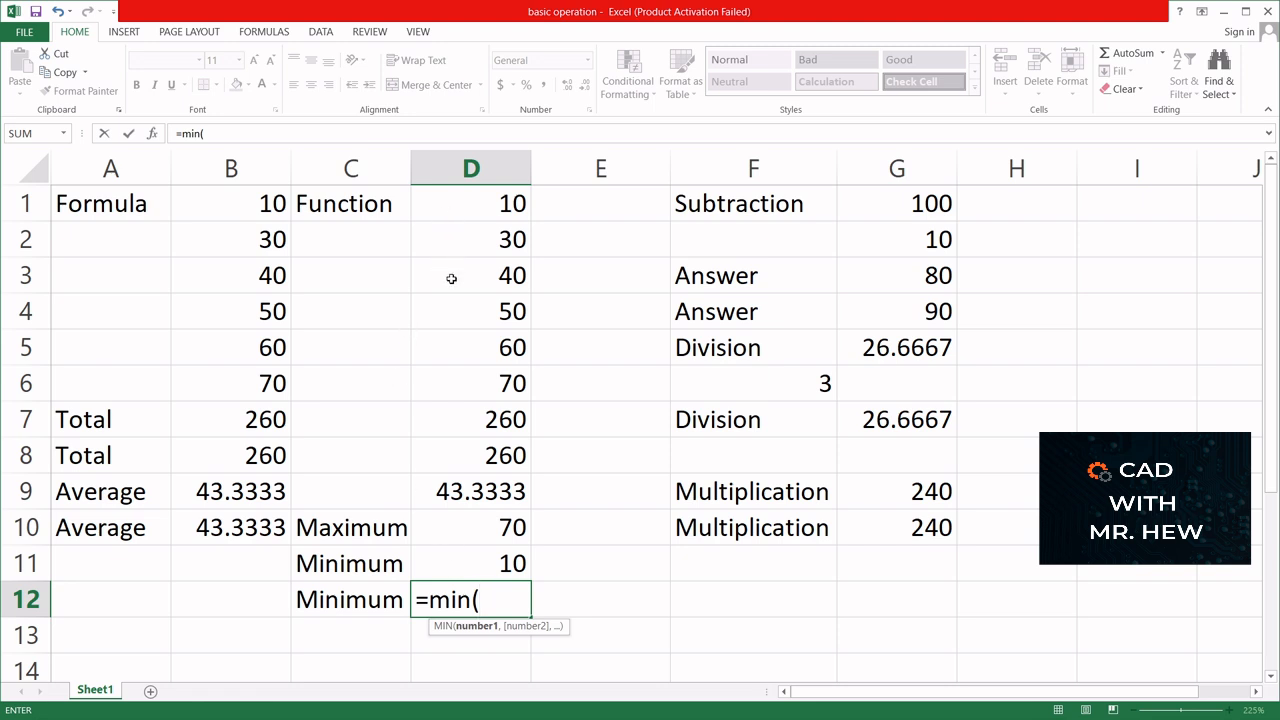
pyautogui.write('D1')
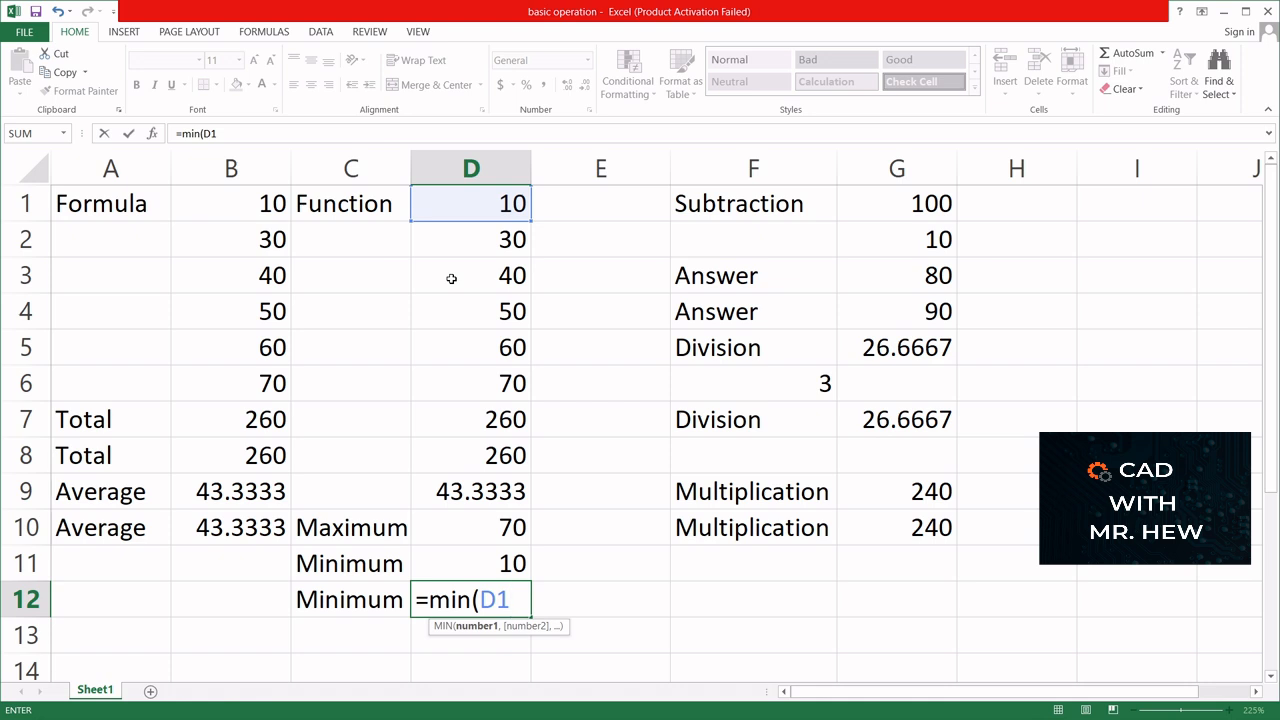
pyautogui.write(':D6')
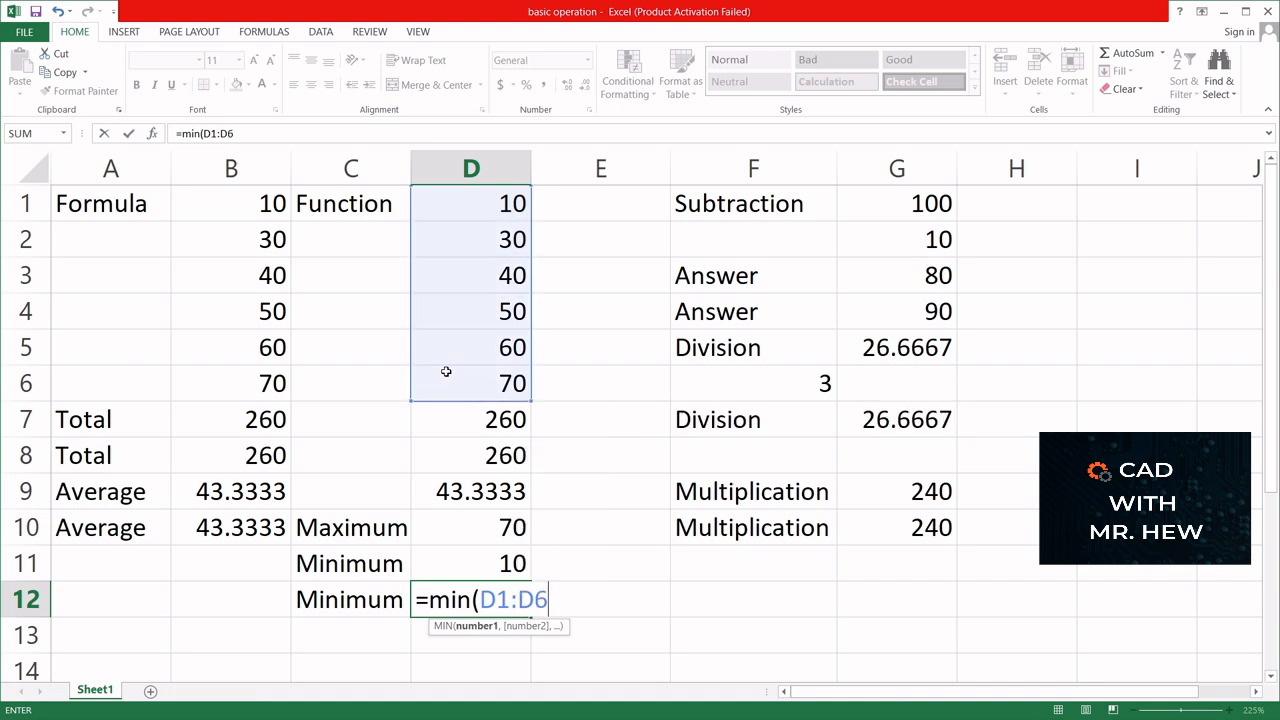
pyautogui.write(')')
pyautogui.press('Return')
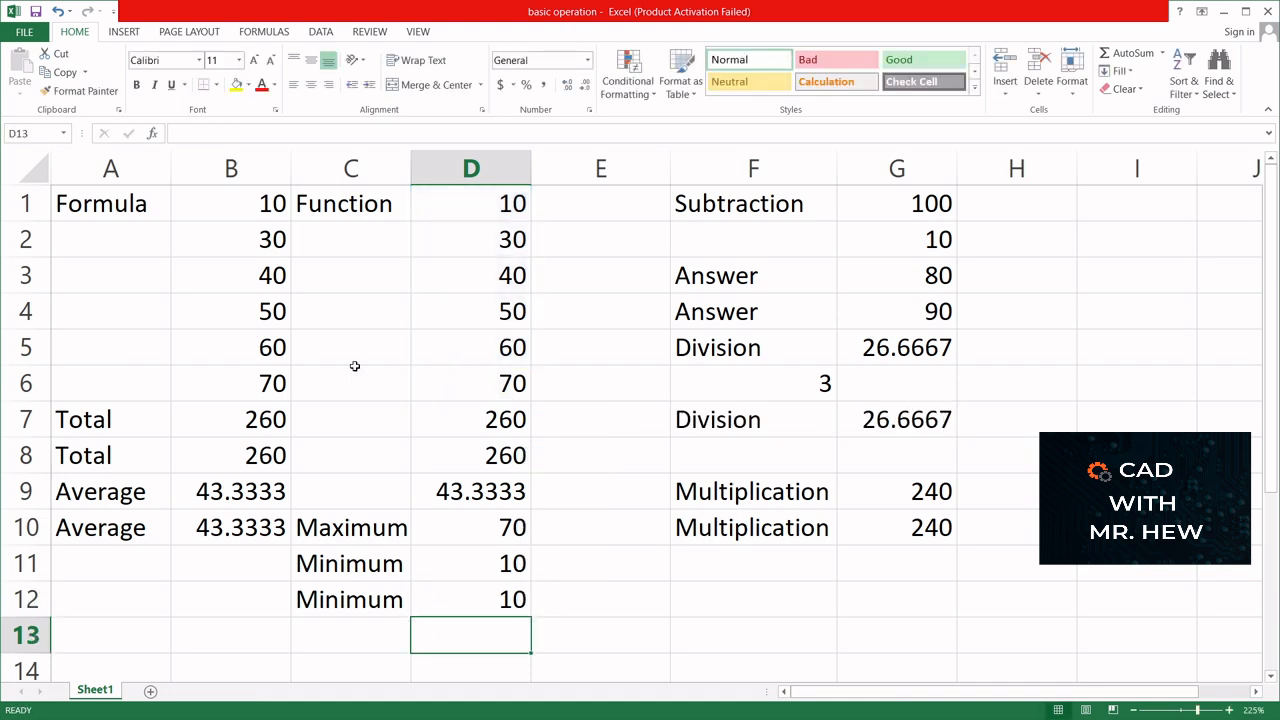
# - Inspect the MIN formulas in cells D11 and D12 and the range each one references
pyautogui.click(480, 564)
pyautogui.doubleClick(480, 564)
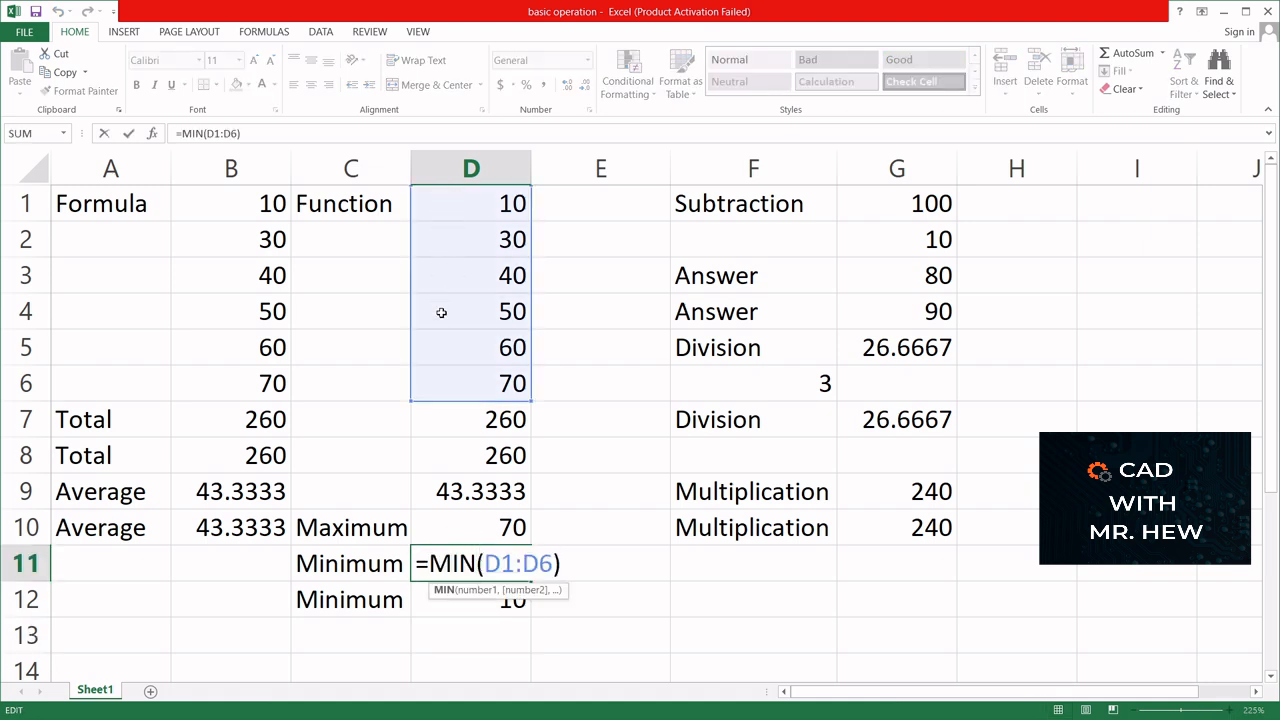
pyautogui.press('Escape')
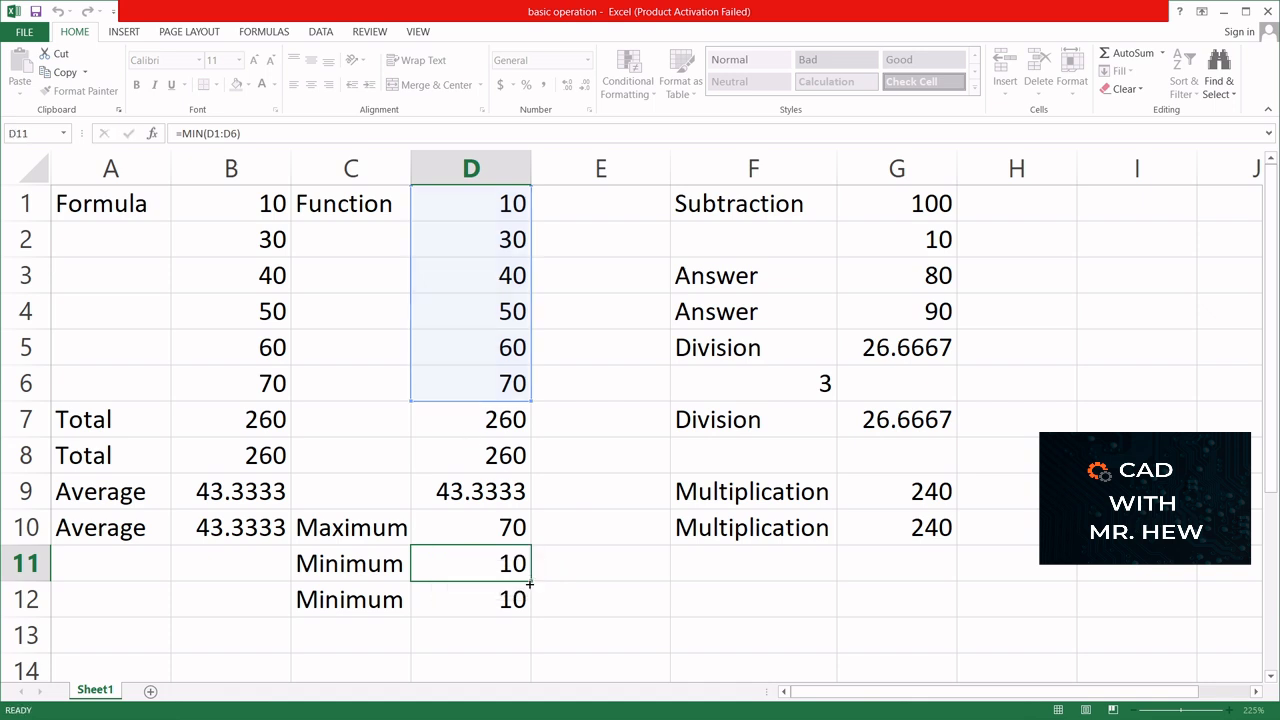
pyautogui.click(500, 600)
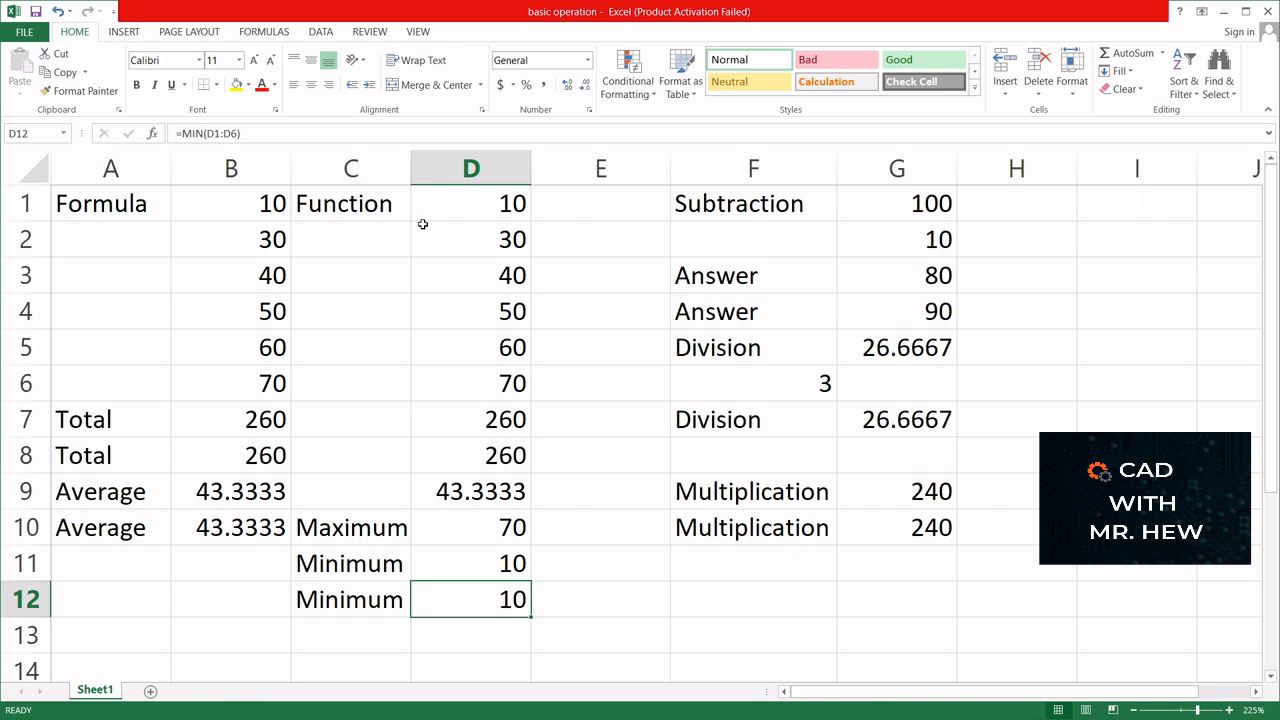
pyautogui.doubleClick(474, 596)
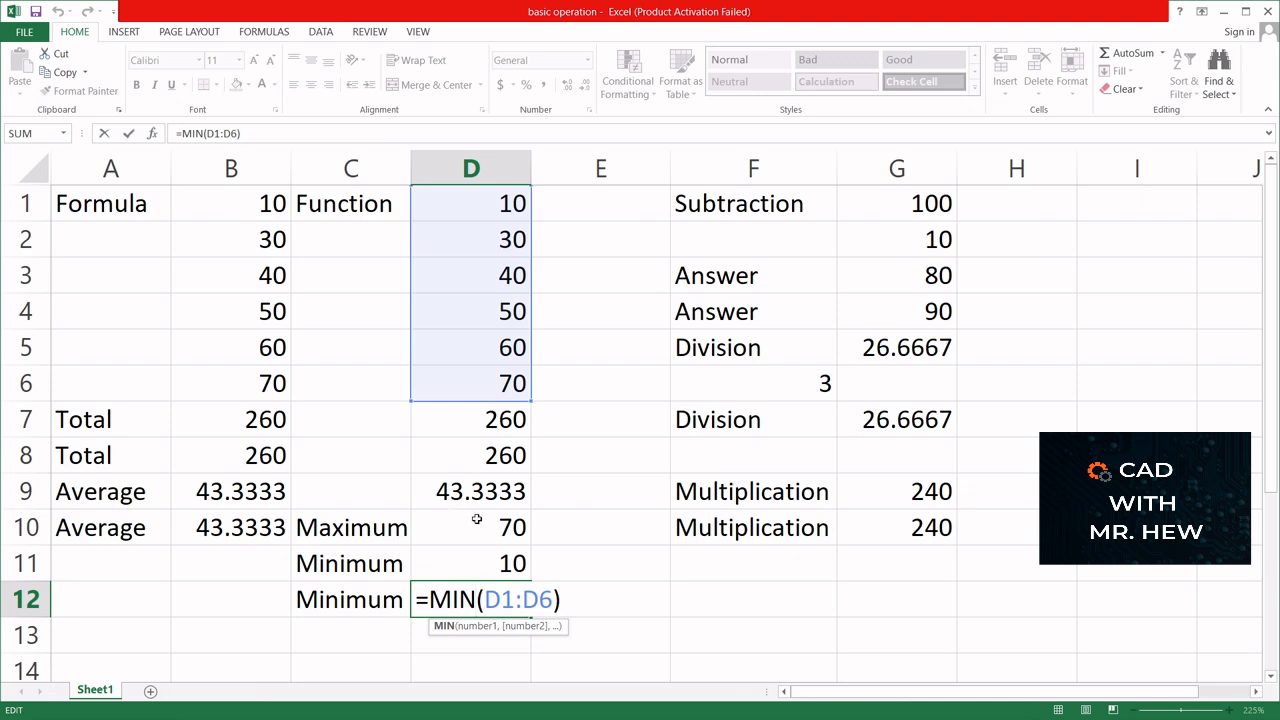
pyautogui.hotkey('ctrl', 'Return')
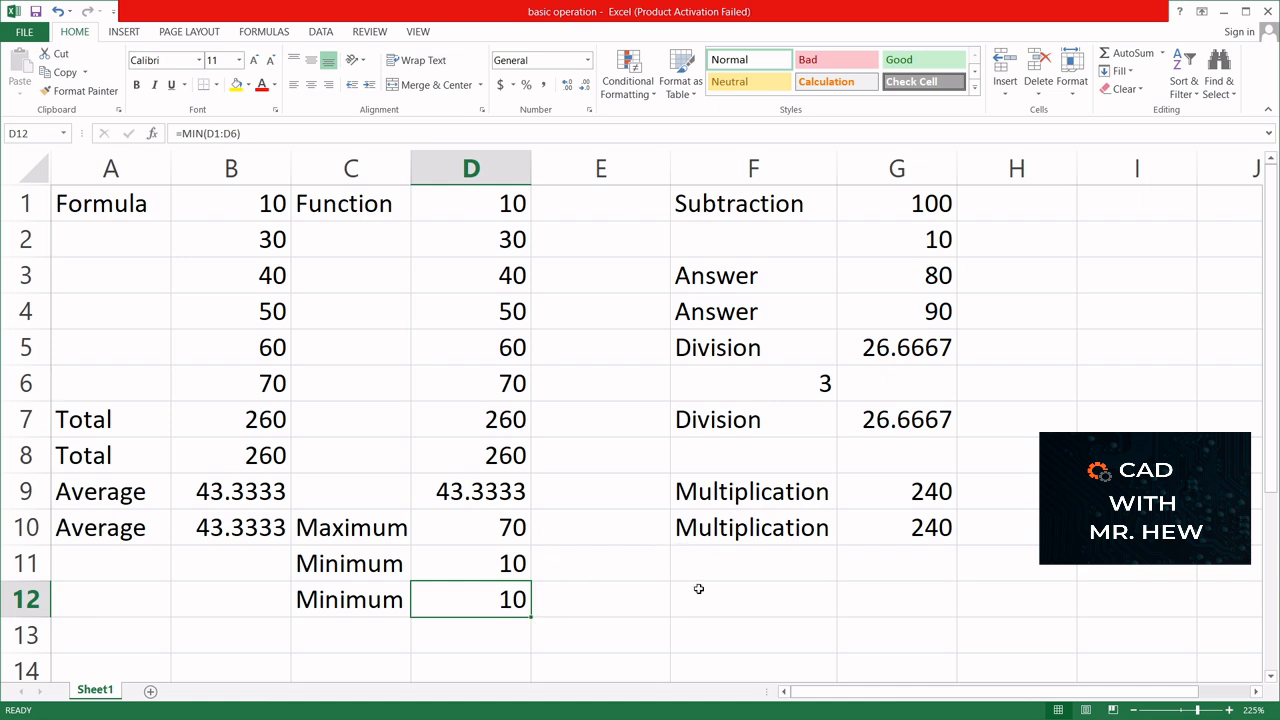
# - Add the label count in cell C13, below the second Minimum label
pyautogui.click(335, 636)
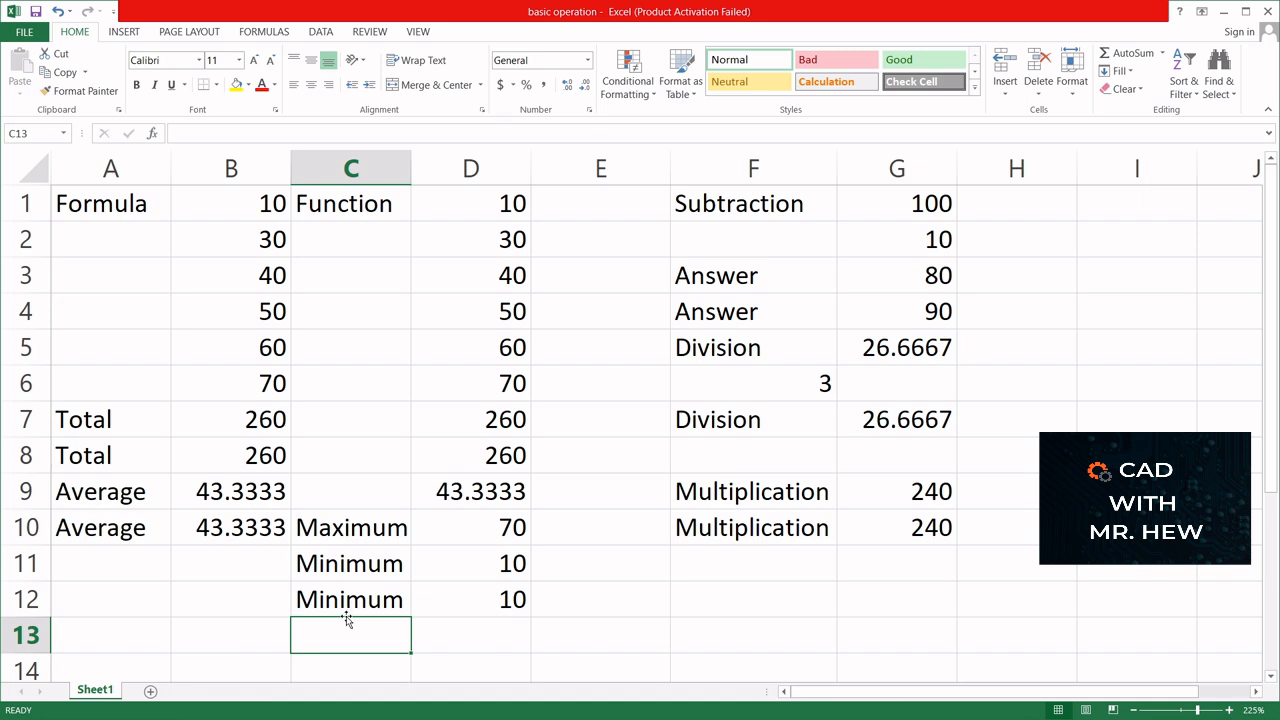
pyautogui.write('c')
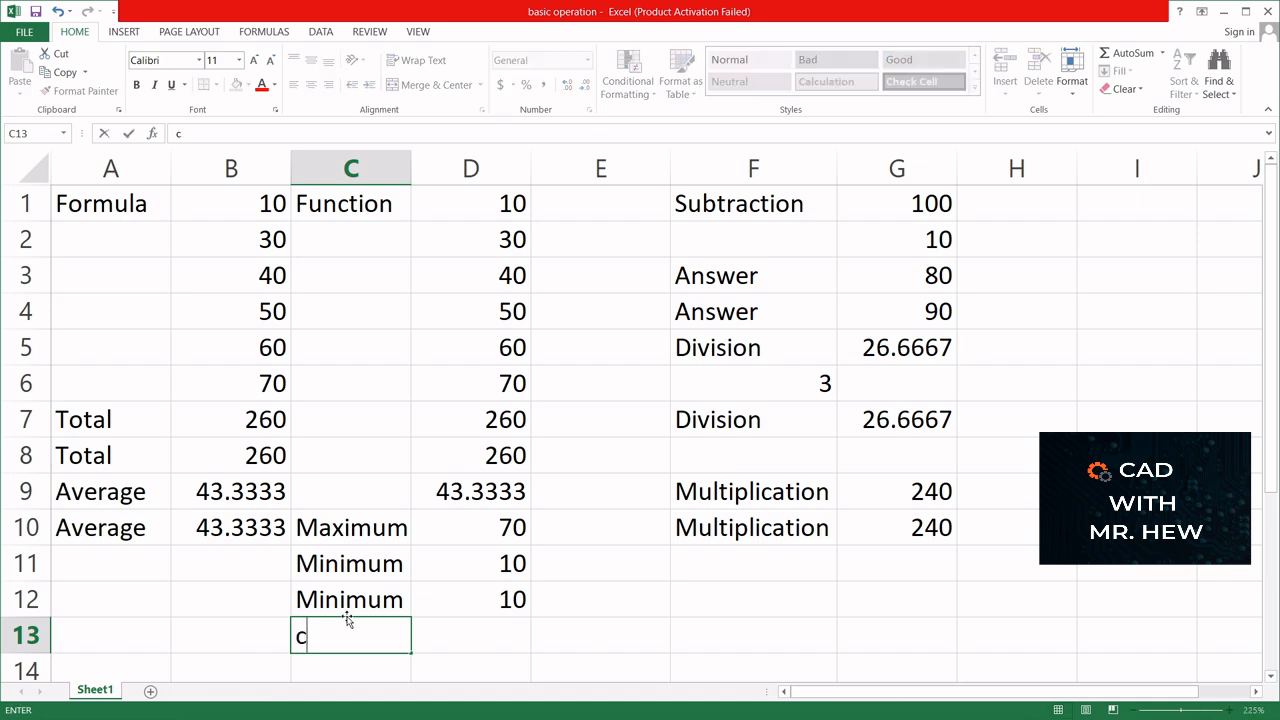
pyautogui.write('ount')
# - Count the Function values in cell D13 with the formula =count(D1:D6)
pyautogui.click(476, 634)
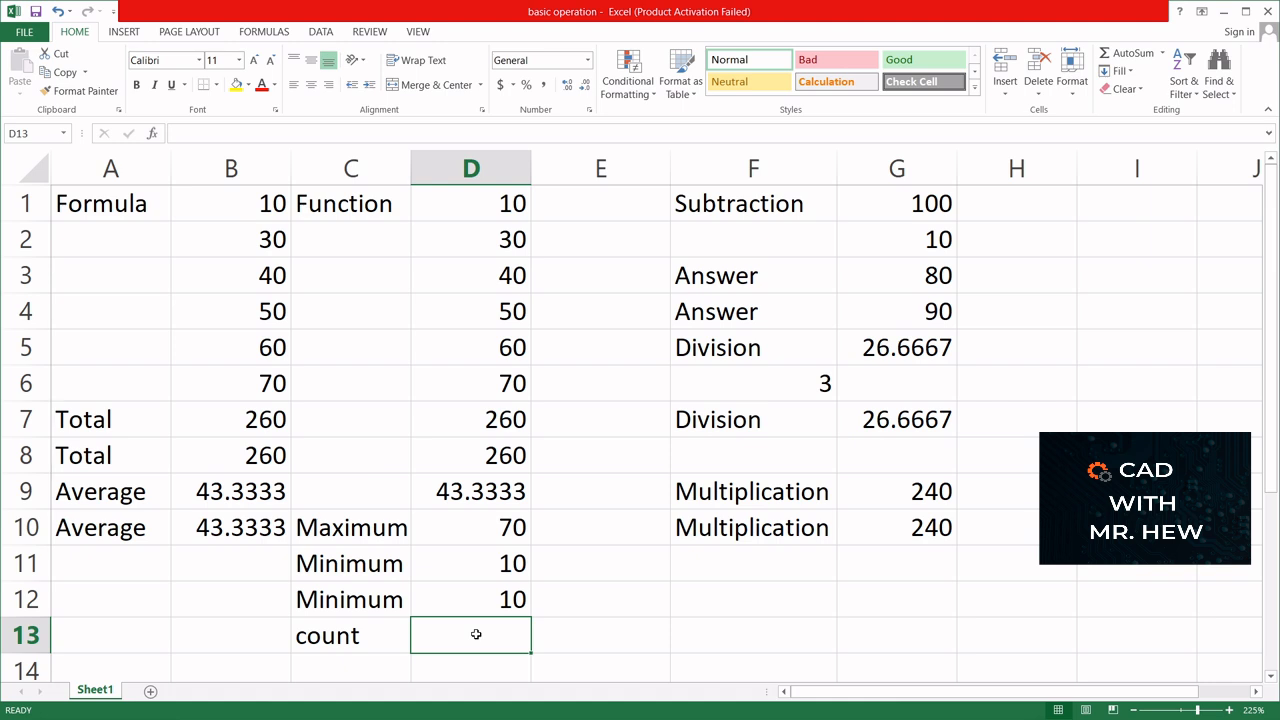
pyautogui.write('=')
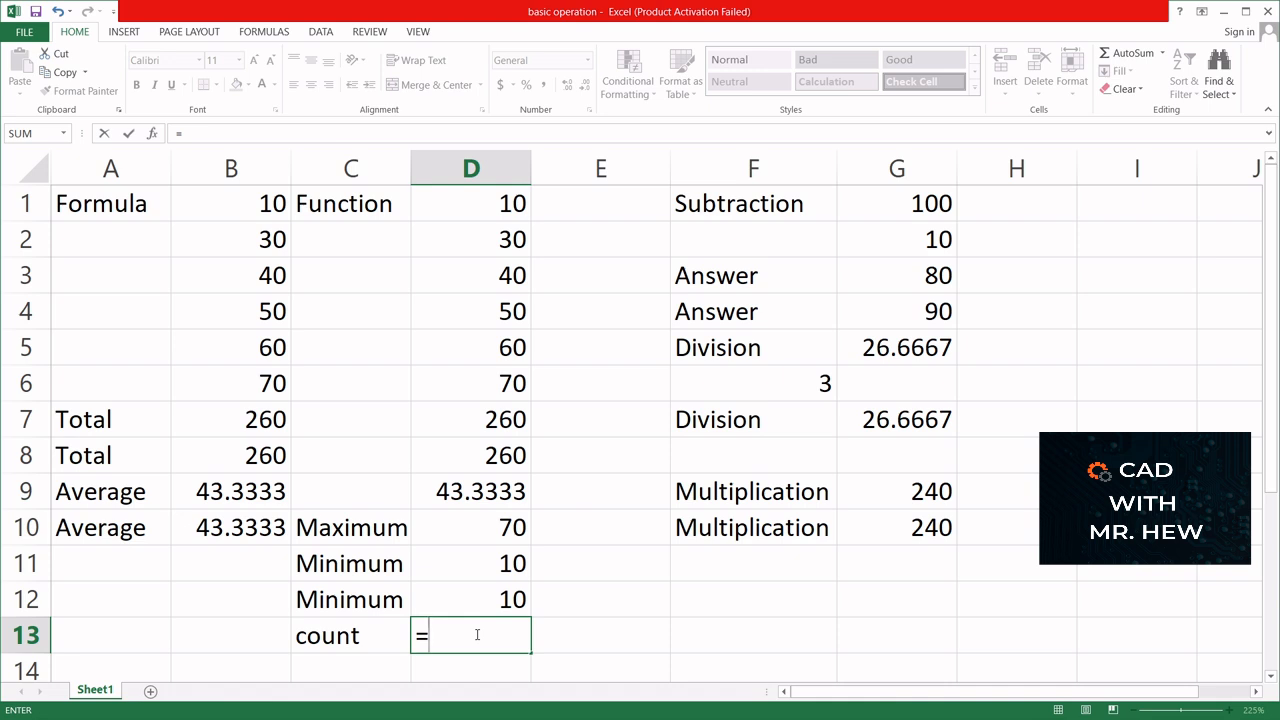
pyautogui.write('cou')
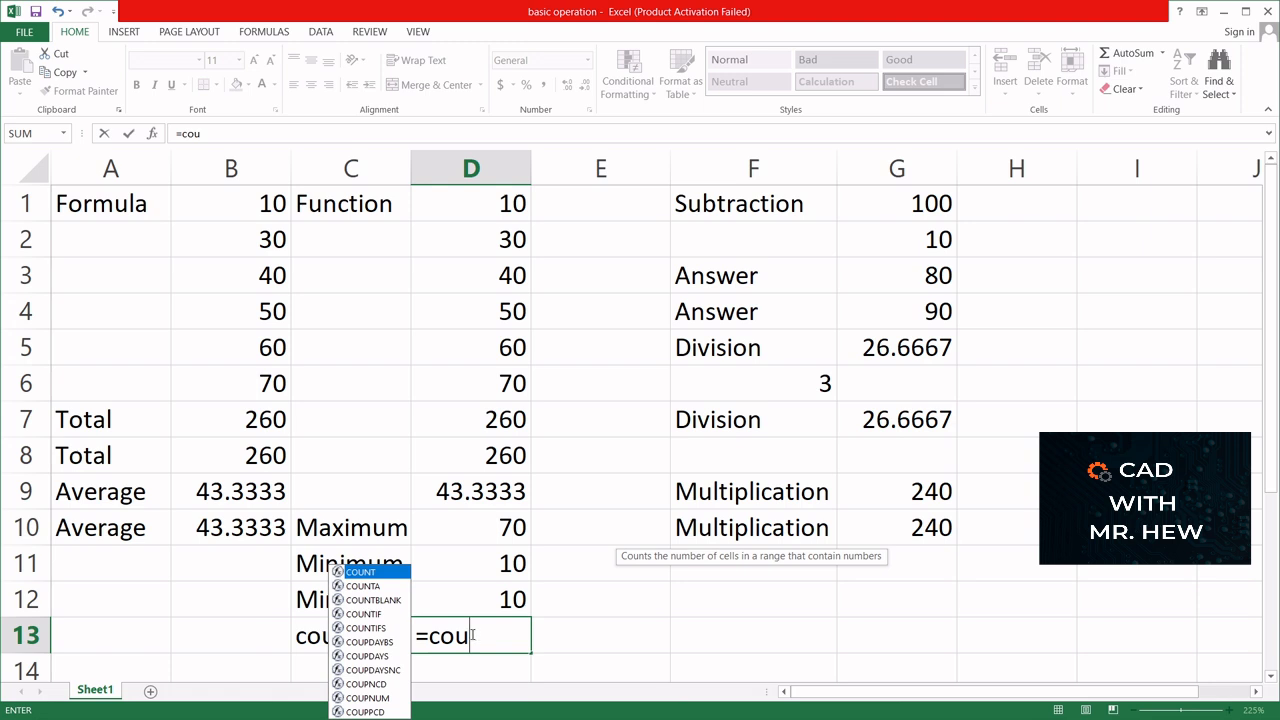
pyautogui.write('nt')
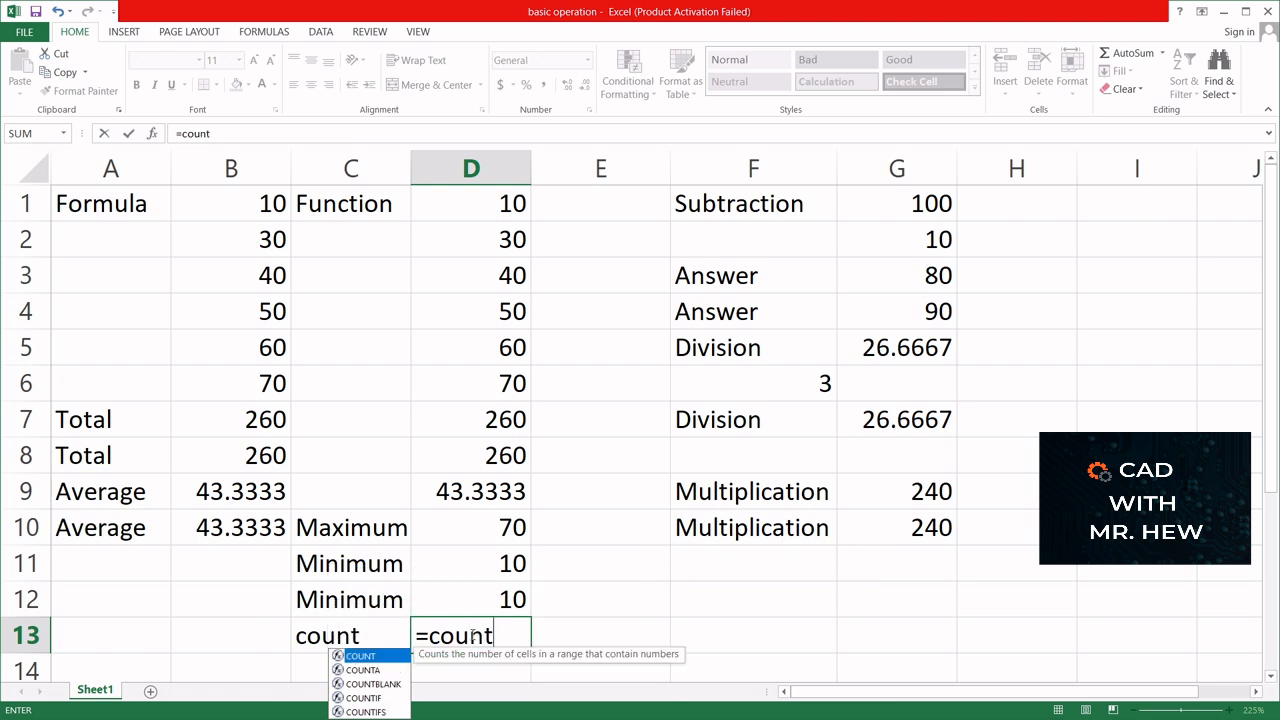
pyautogui.write('(')
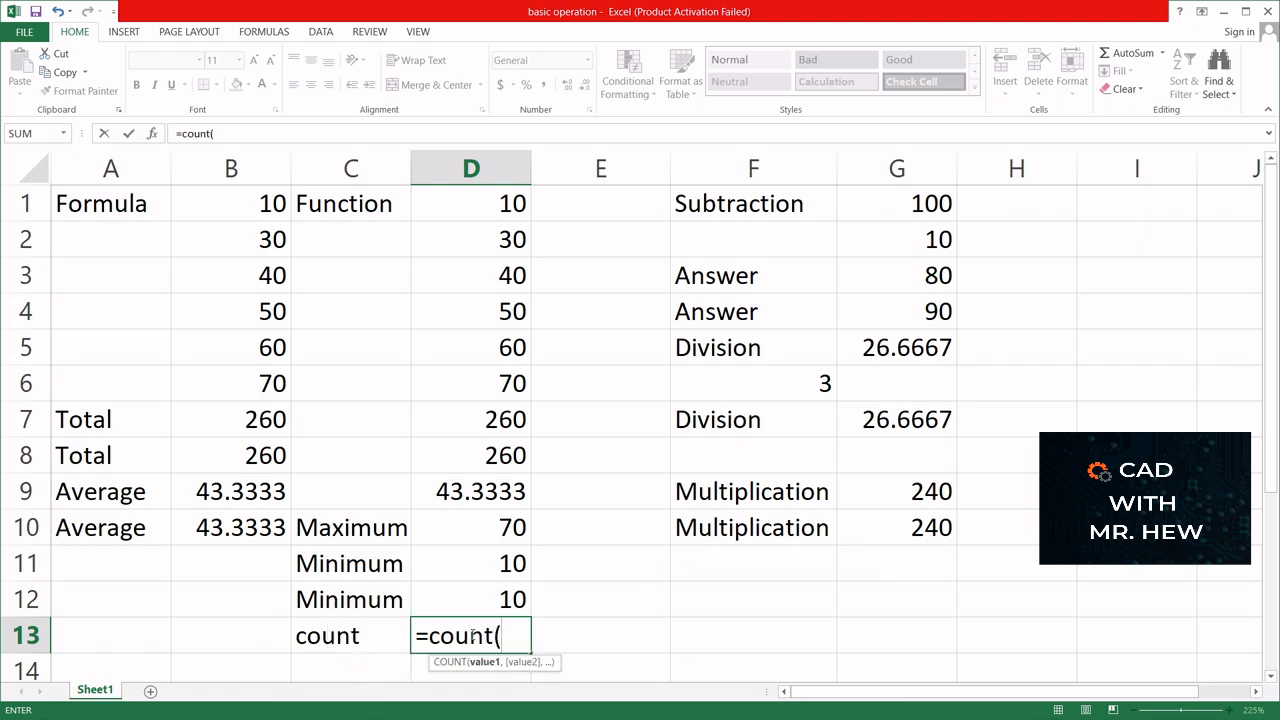
pyautogui.click(452, 196)
pyautogui.moveTo(452, 196); pyautogui.dragTo(452, 376)
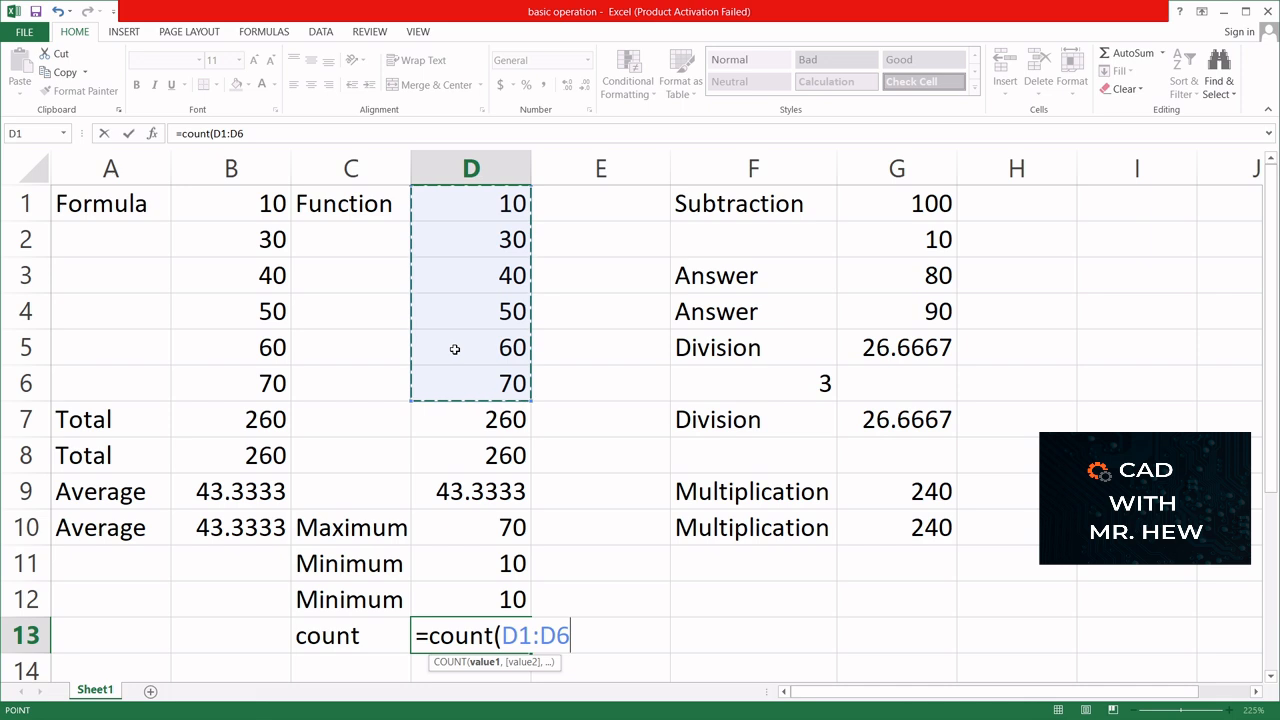
pyautogui.write(')')
pyautogui.press('Return')
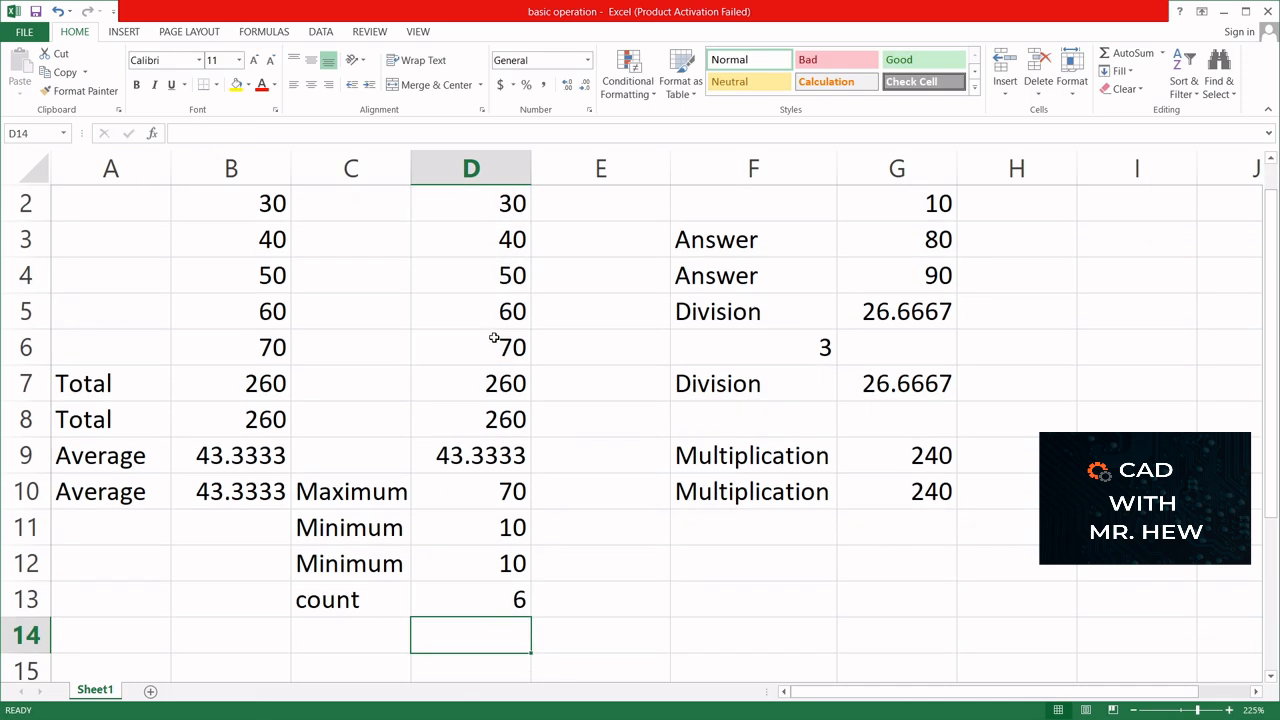
pyautogui.scroll(1, 490, 388)
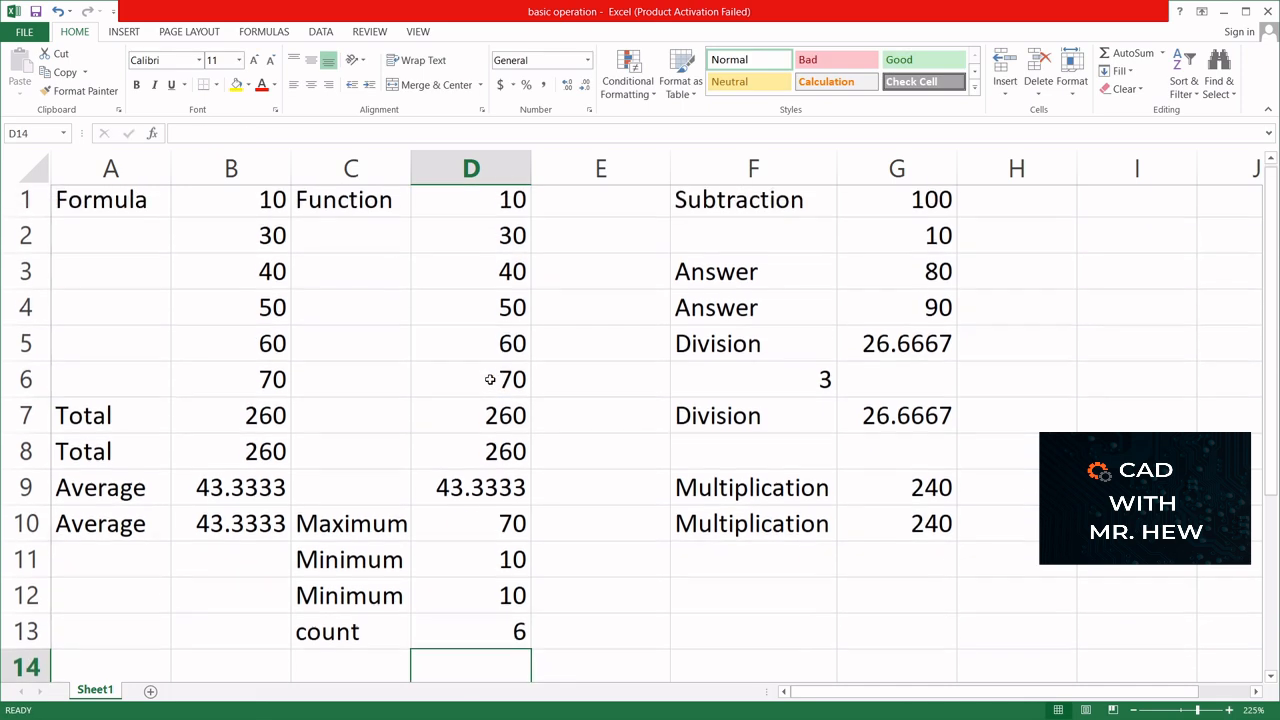
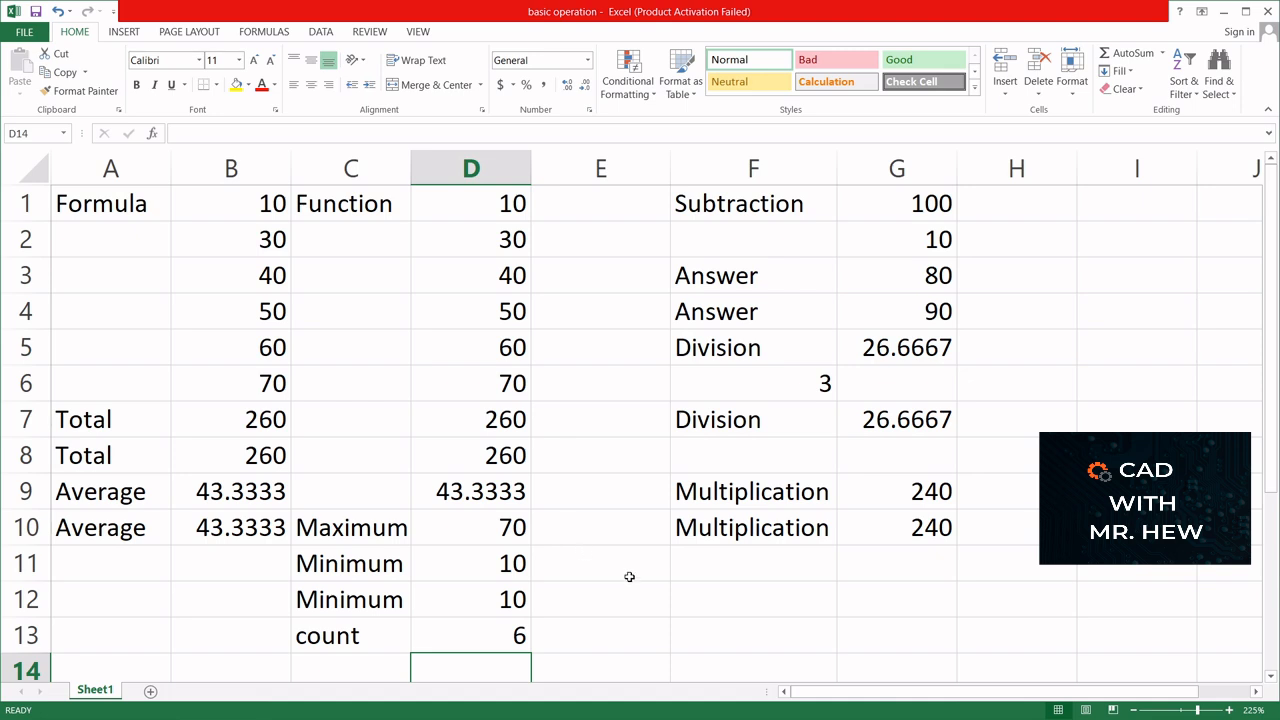
# - Add the label Counta in cell F11, below the second Multiplication label
pyautogui.click(703, 567)
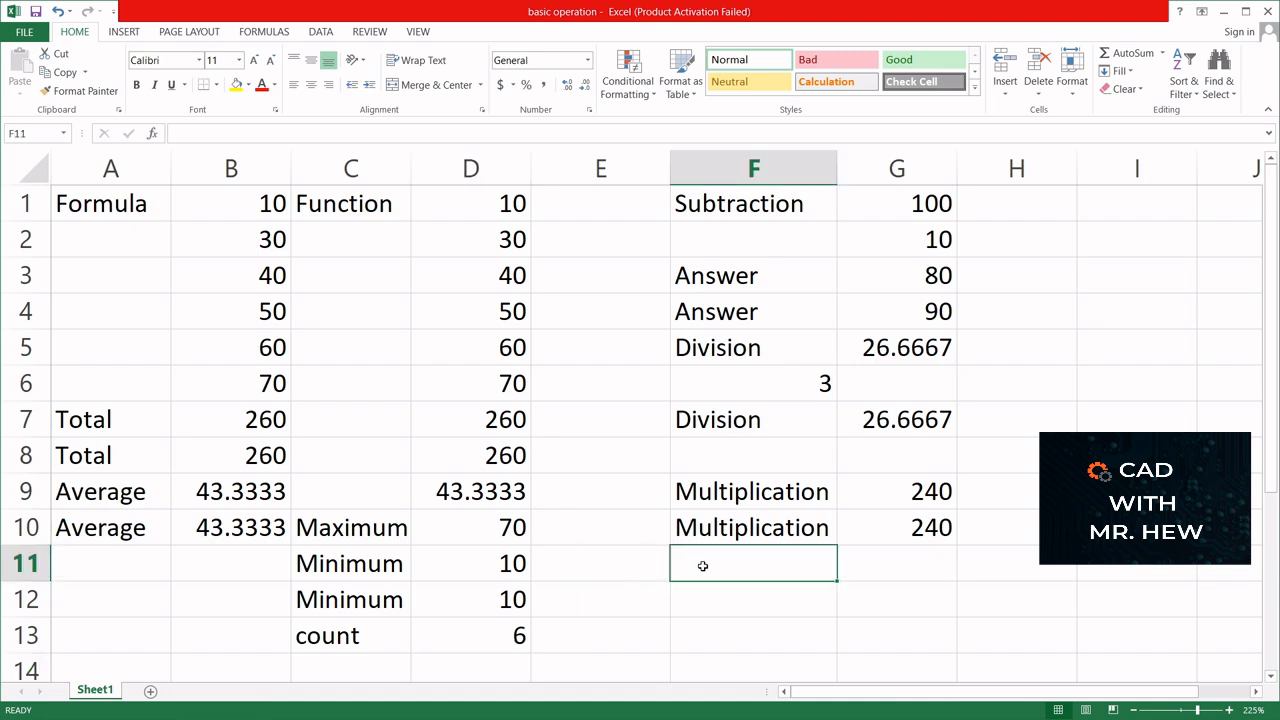
pyautogui.write('Co')
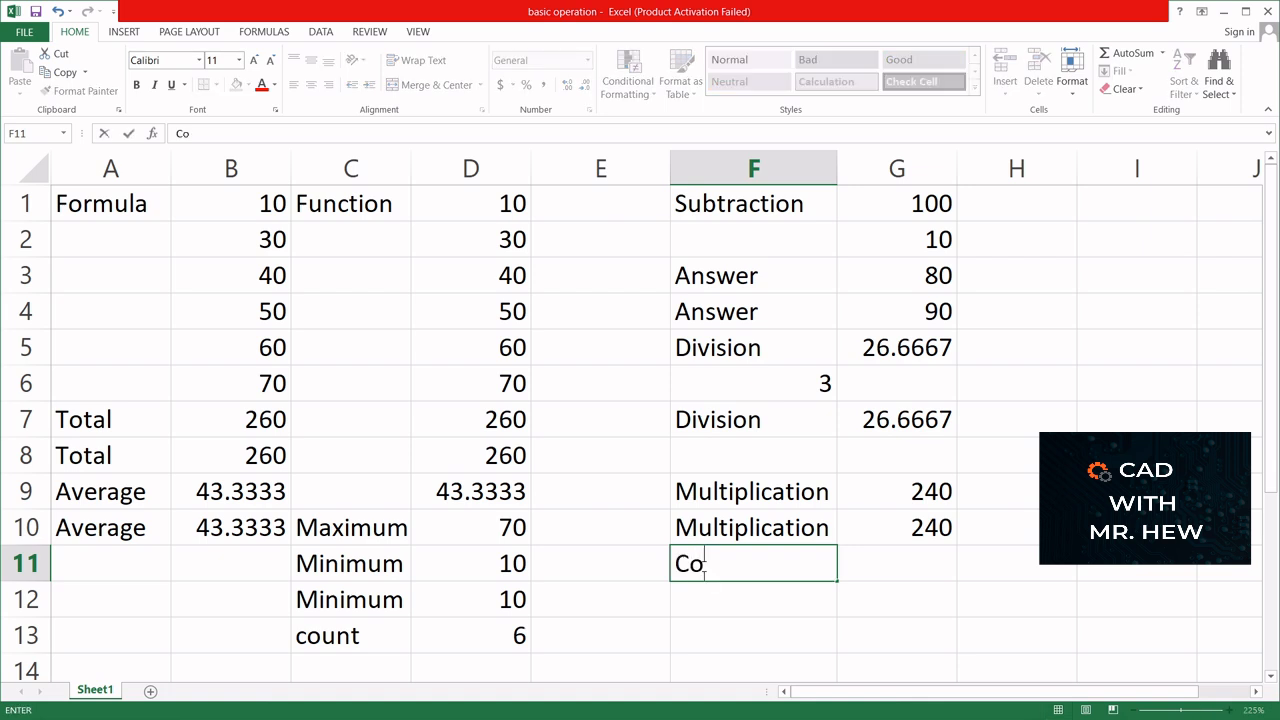
pyautogui.write('unta(')
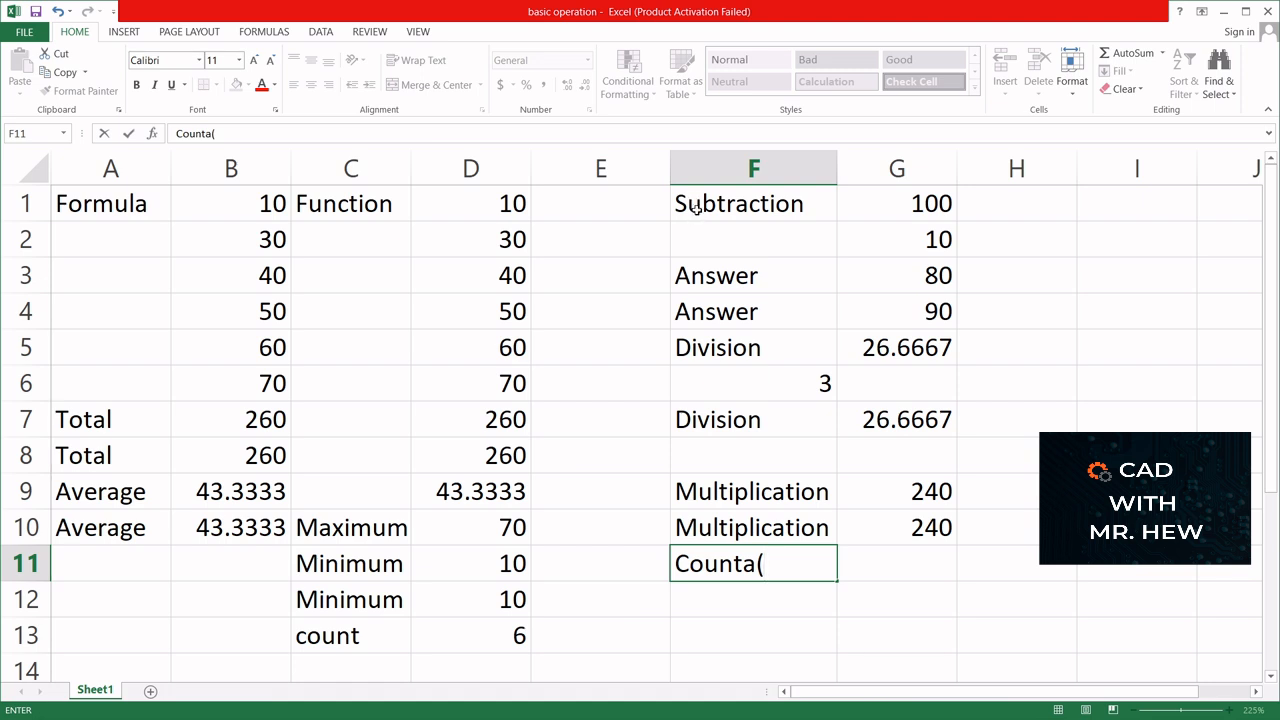
pyautogui.moveTo(694, 196); pyautogui.dragTo(713, 346)
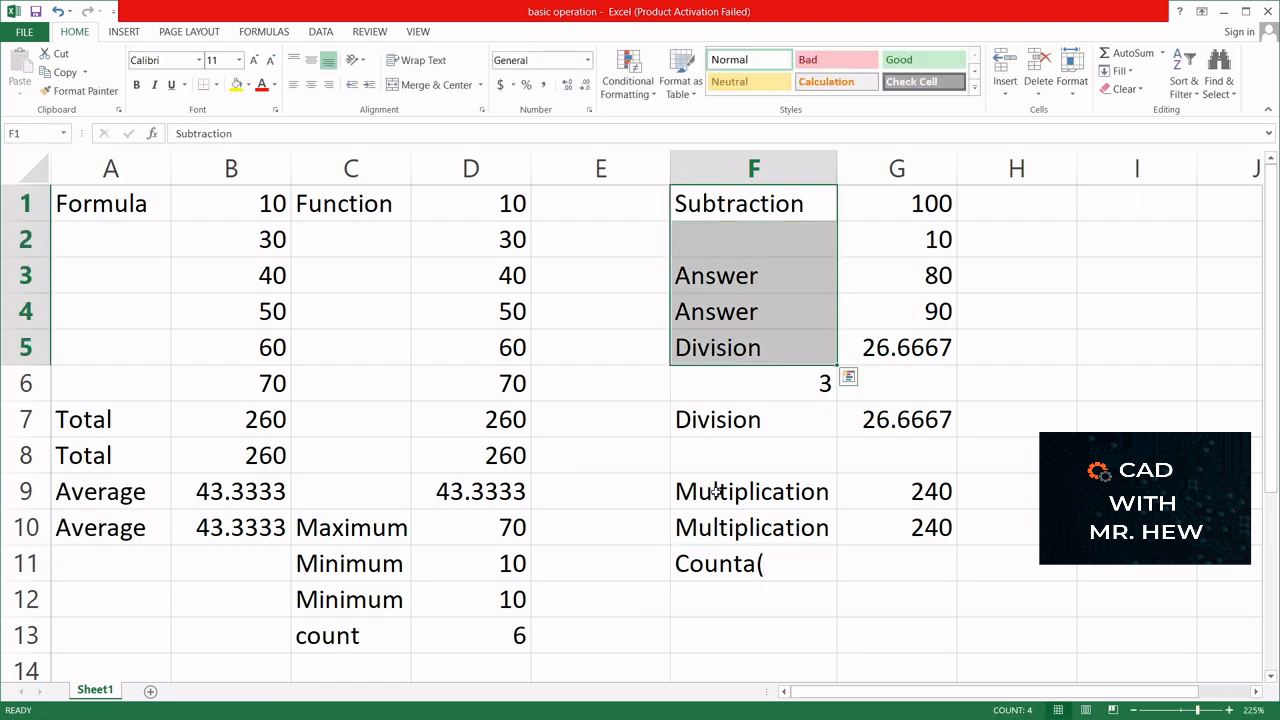
pyautogui.click(766, 572)
pyautogui.doubleClick(765, 568)
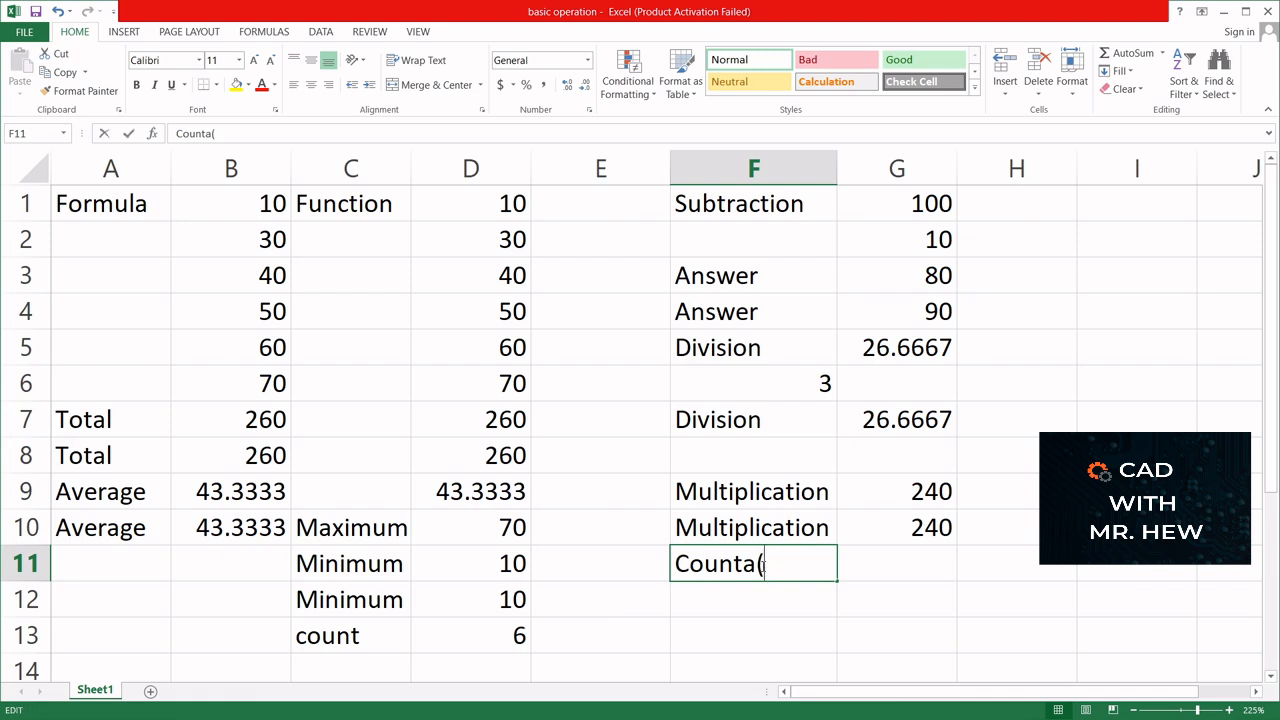
pyautogui.press('BackSpace')
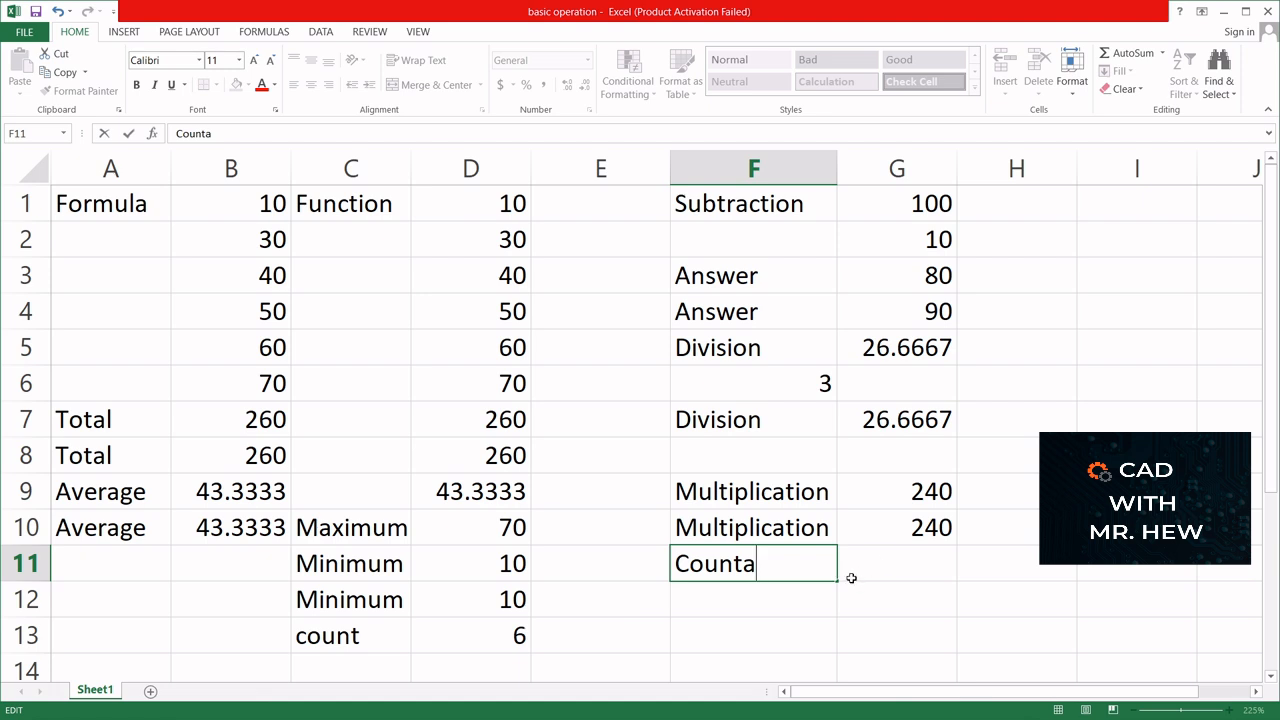
# - Count the non-empty cells of F1:F5 in cell G11 with the formula =counta(F1:F5) and check its referenced range
pyautogui.click(886, 563)
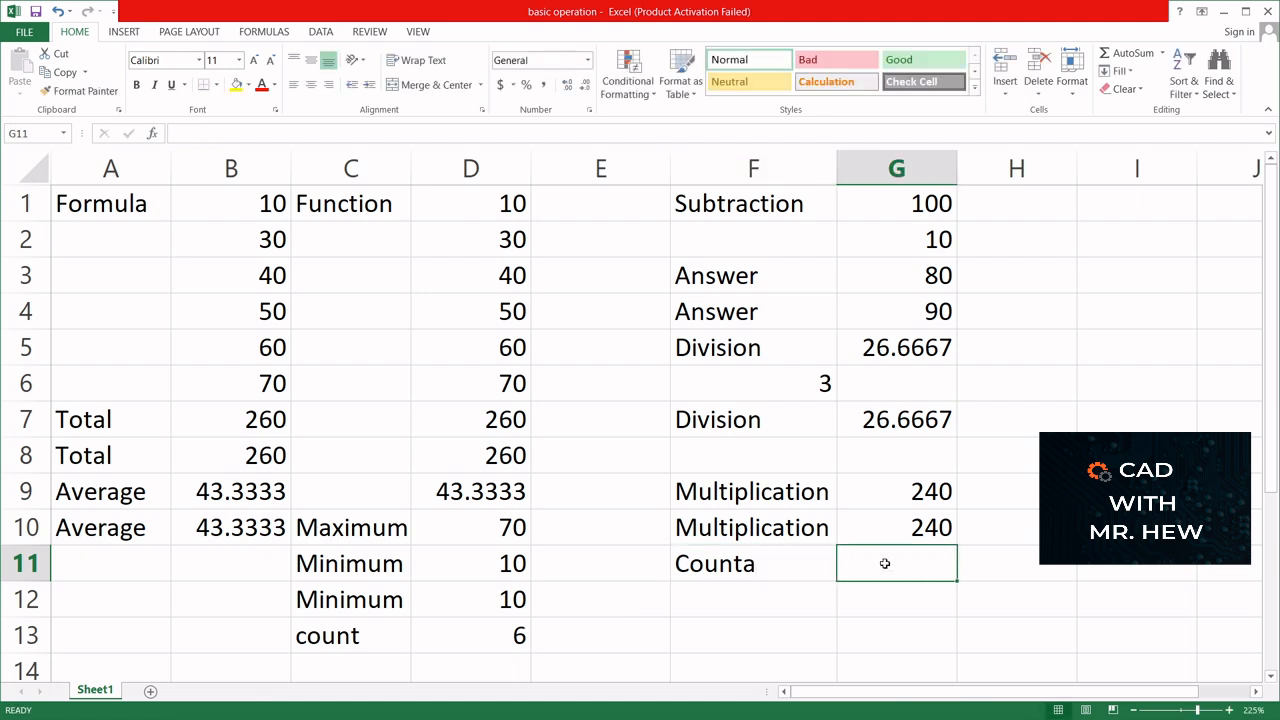
pyautogui.write('=')
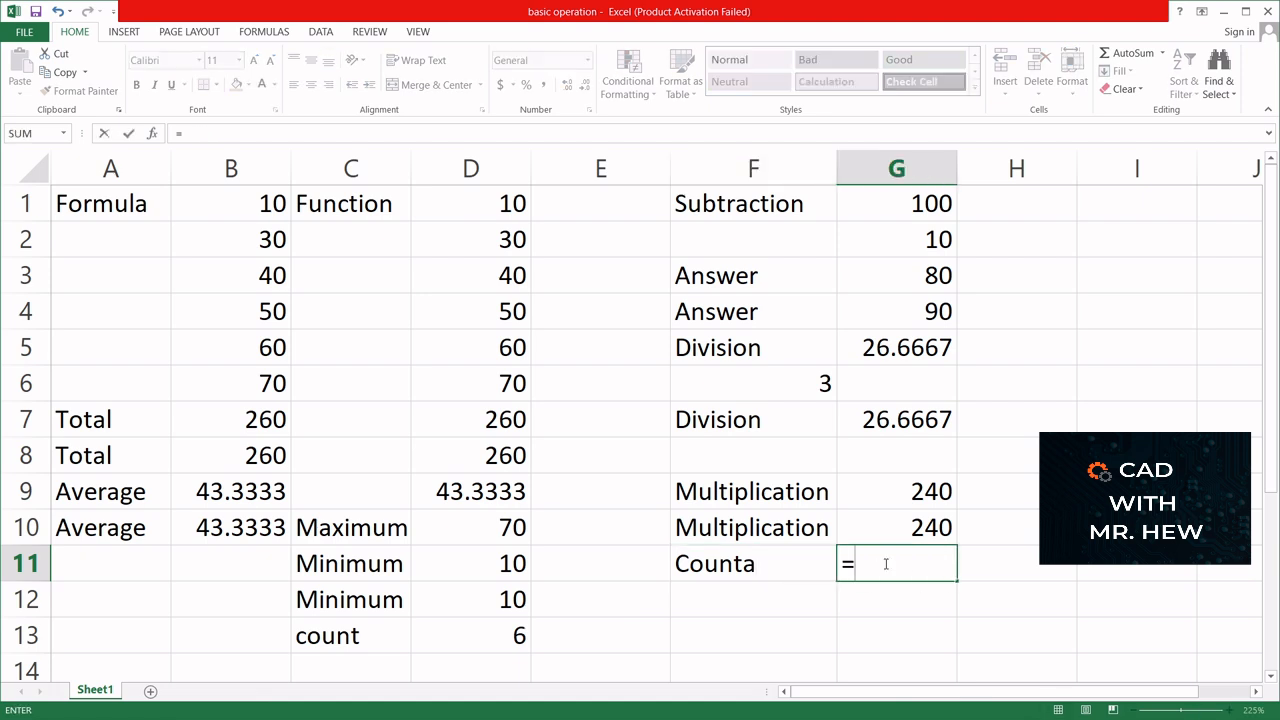
pyautogui.write('count')
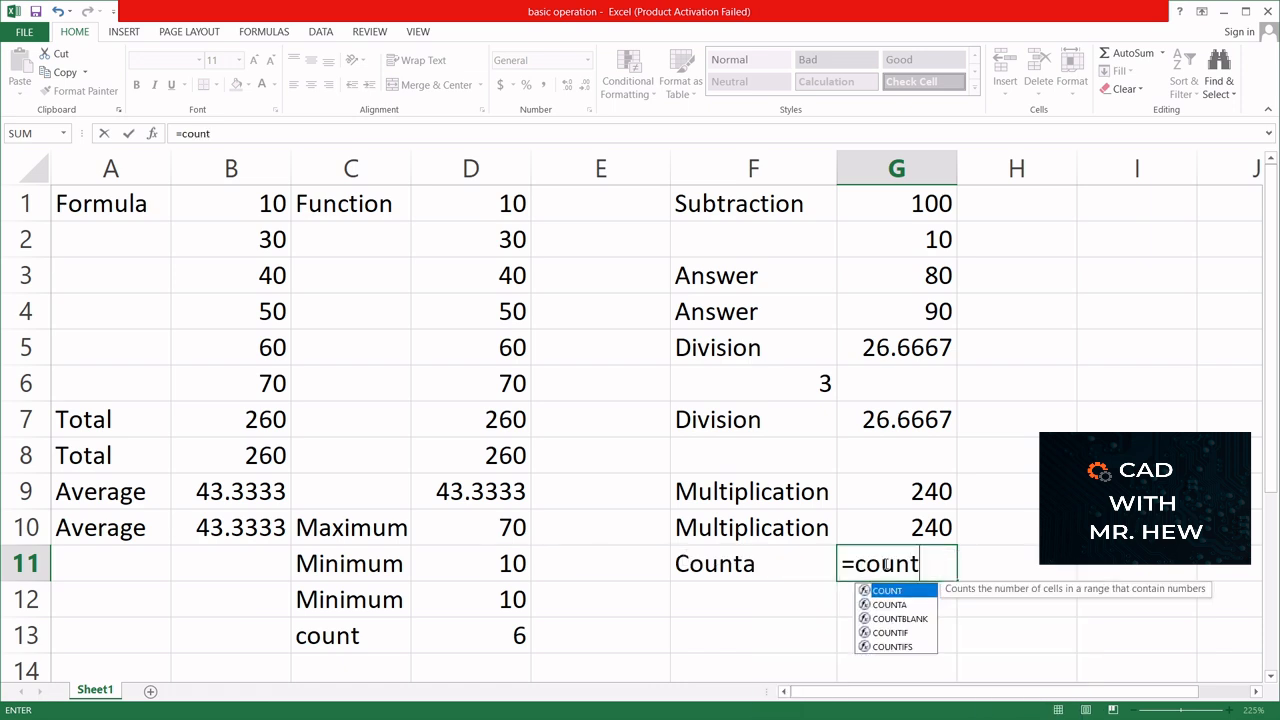
pyautogui.write('a(')
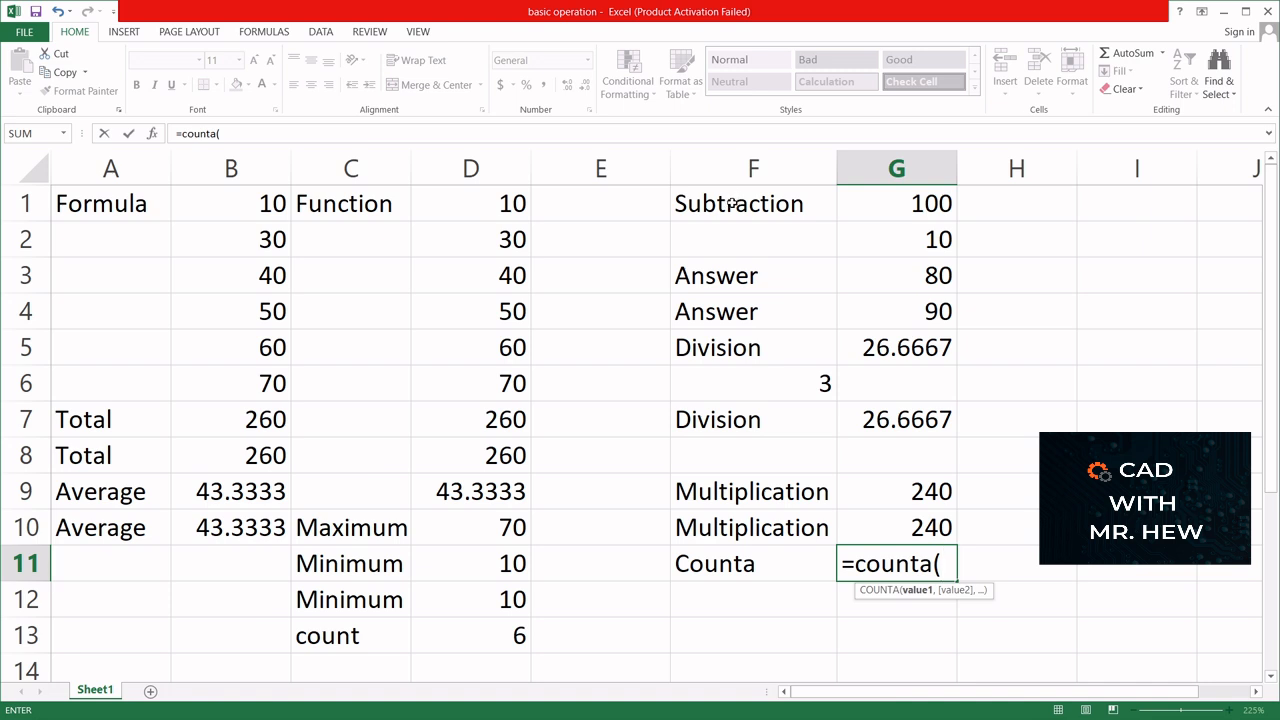
pyautogui.moveTo(735, 203); pyautogui.dragTo(718, 347)
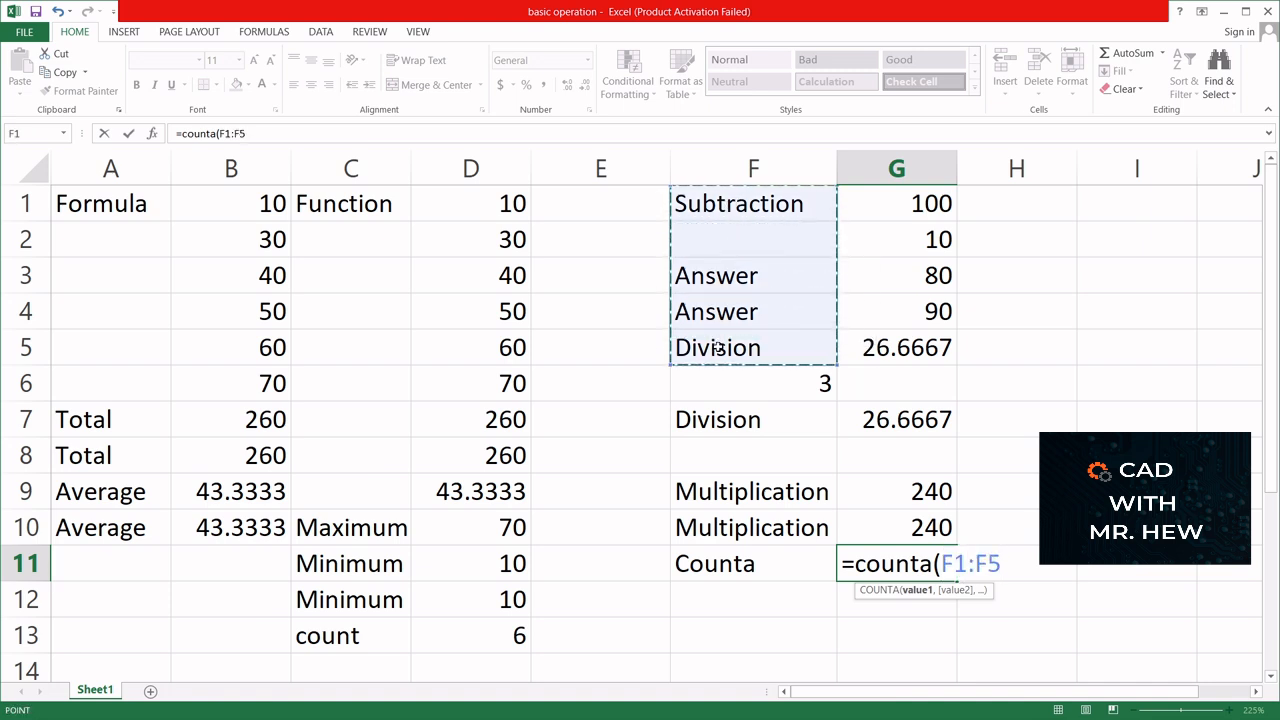
pyautogui.write(')')
pyautogui.press('Return')
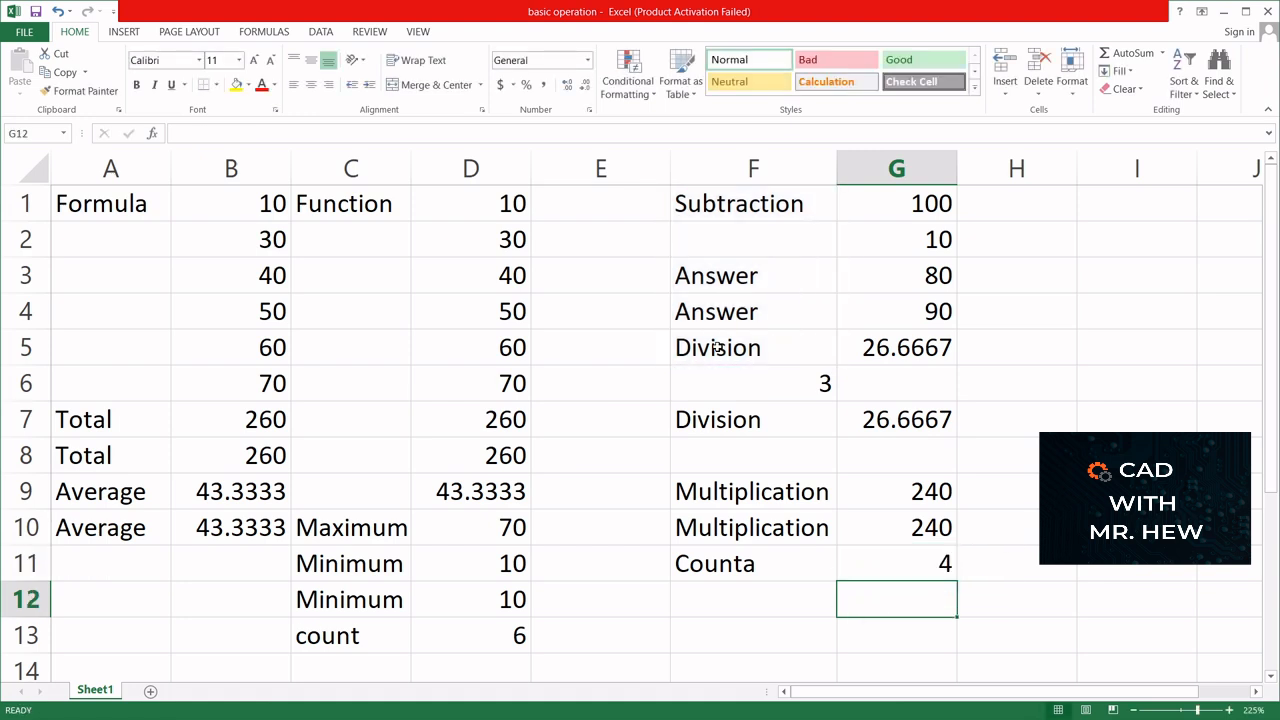
pyautogui.doubleClick(880, 566)
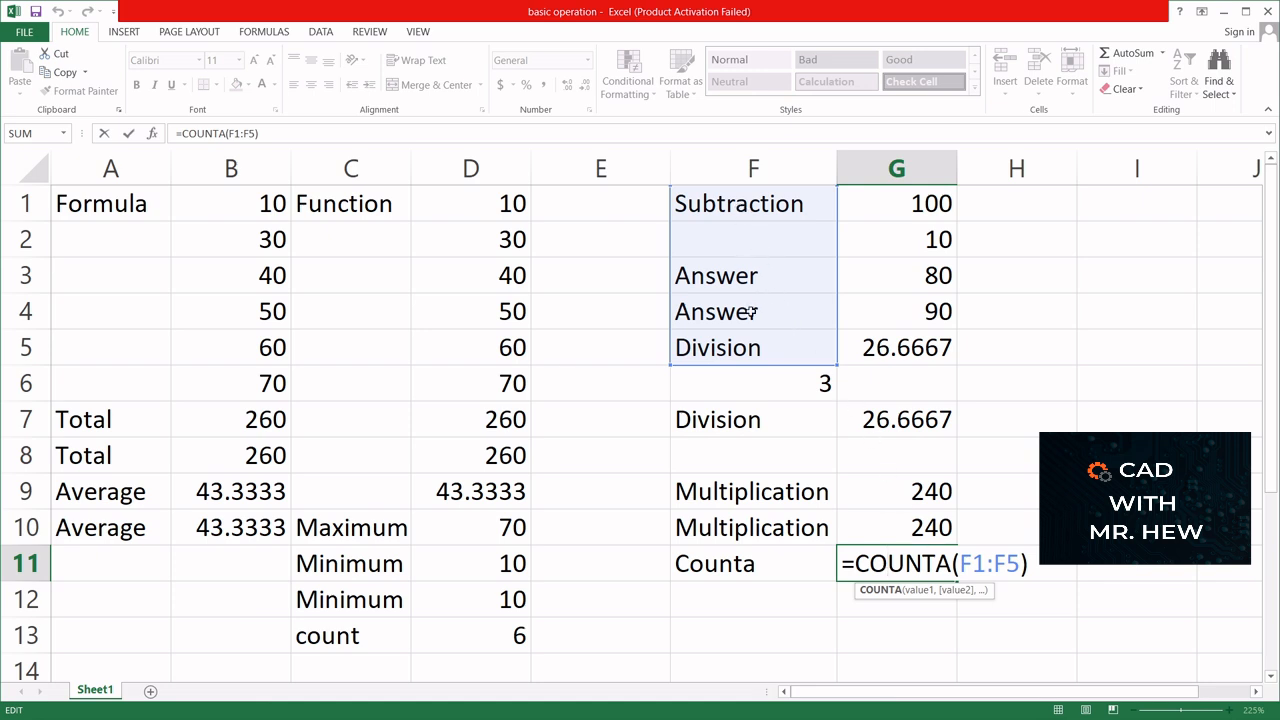
pyautogui.press('Return')
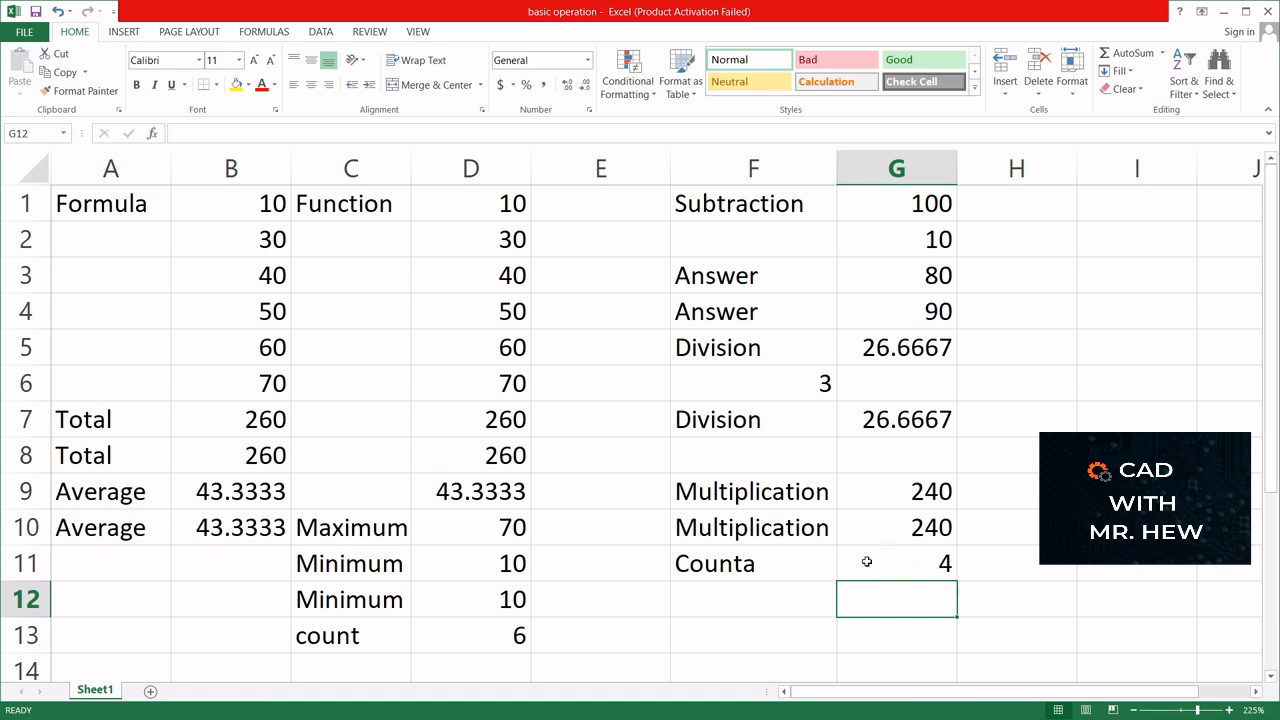
# - Add the label Countif in cell F12, below the Counta label
pyautogui.click(729, 601)
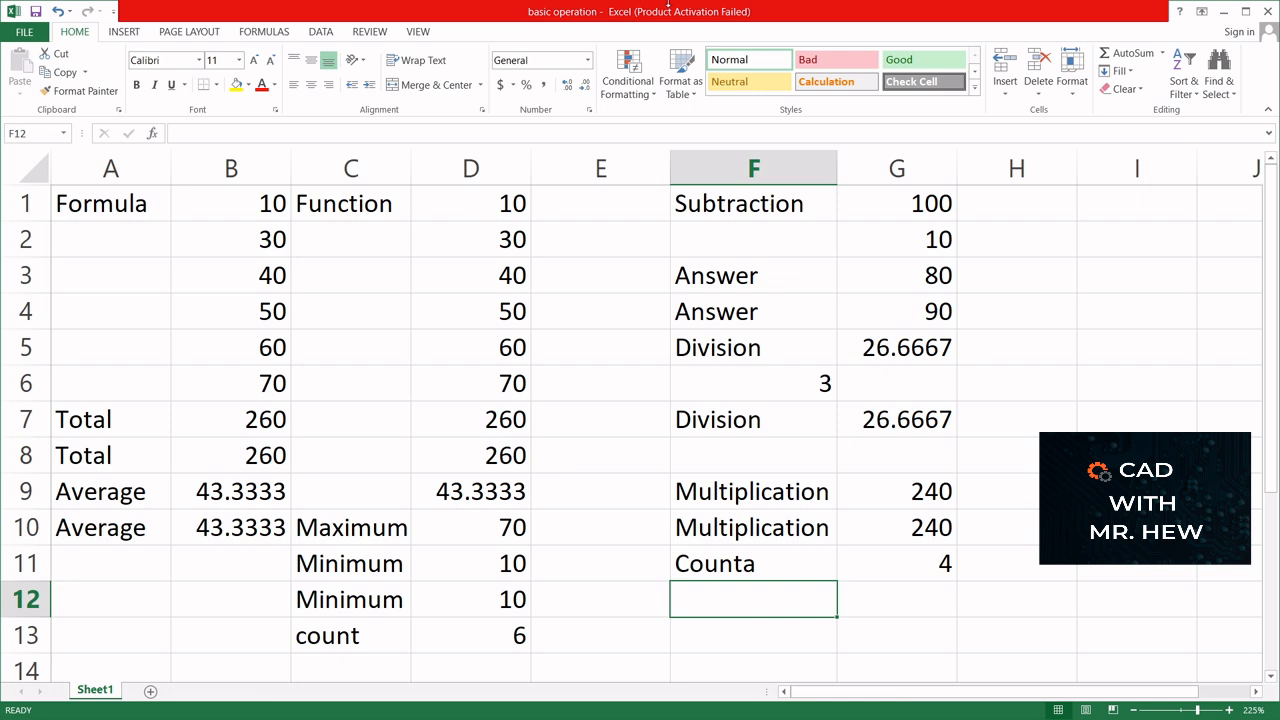
pyautogui.write('Count')
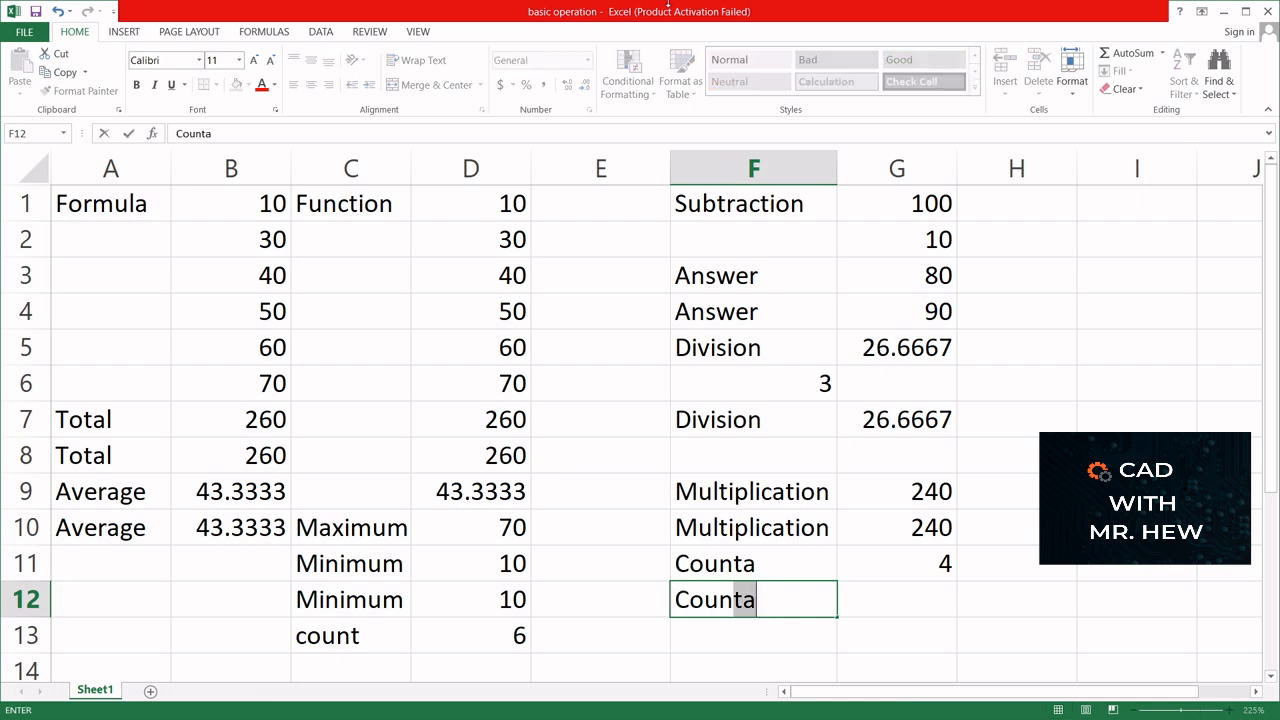
pyautogui.write('if')
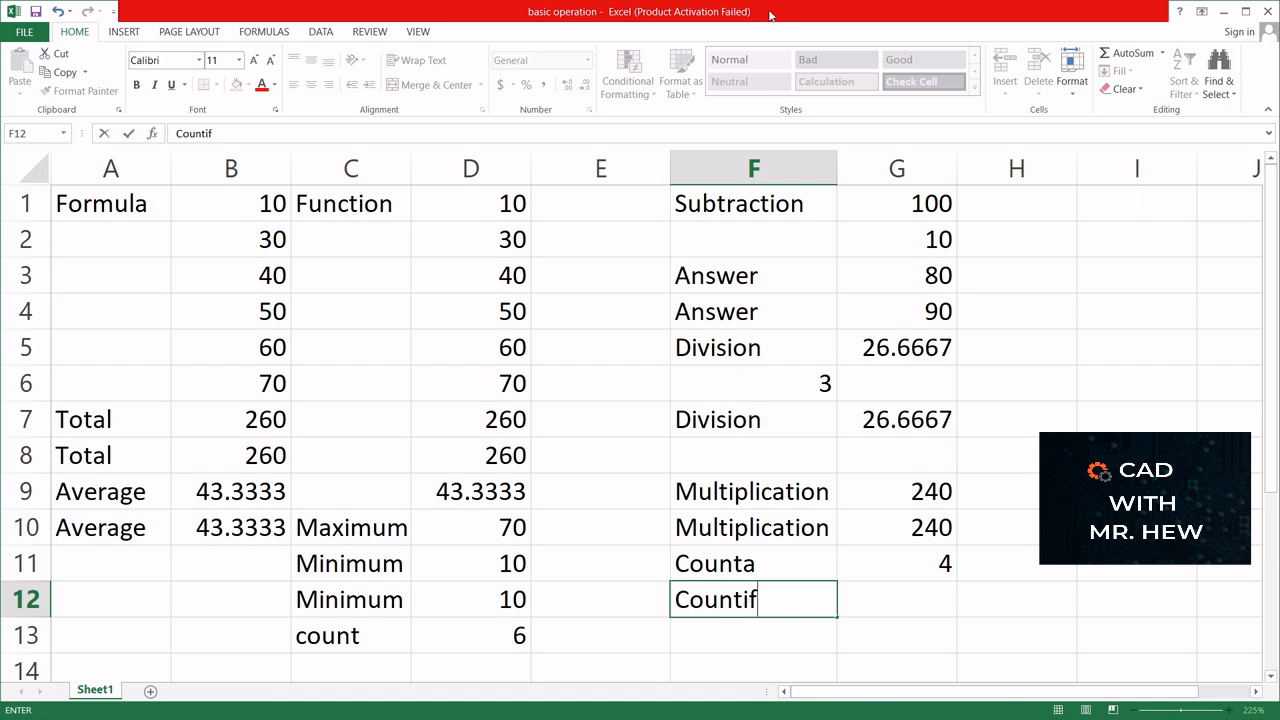
# - Enter the formula =COUNTIF(G1:G4,10) in cell G12 to count the cells equal to 10
pyautogui.click(890, 601)
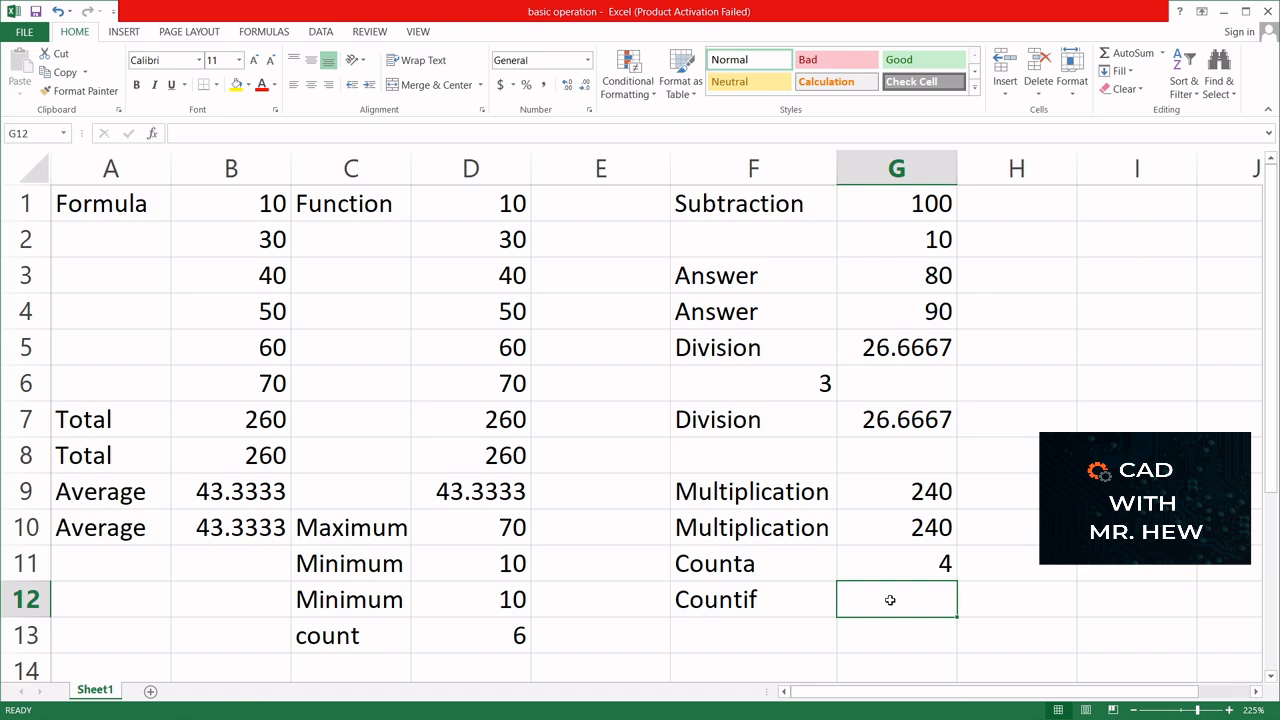
pyautogui.write('=')
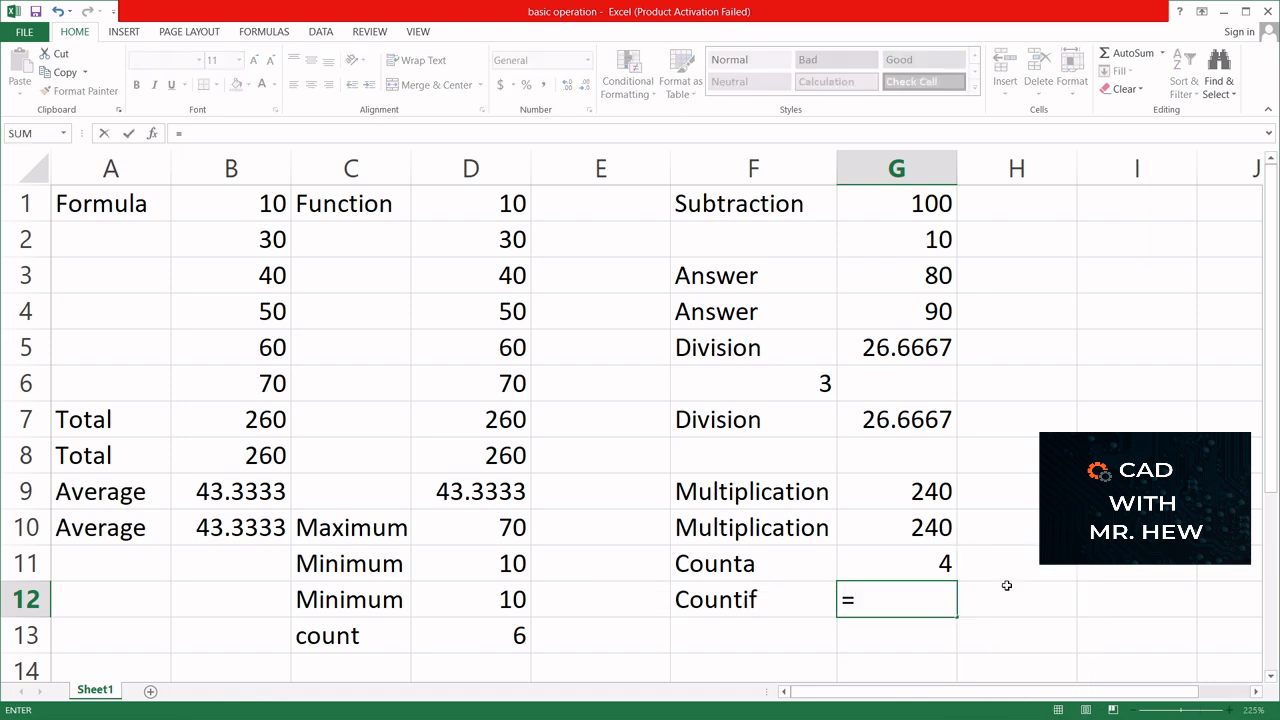
pyautogui.write('count')
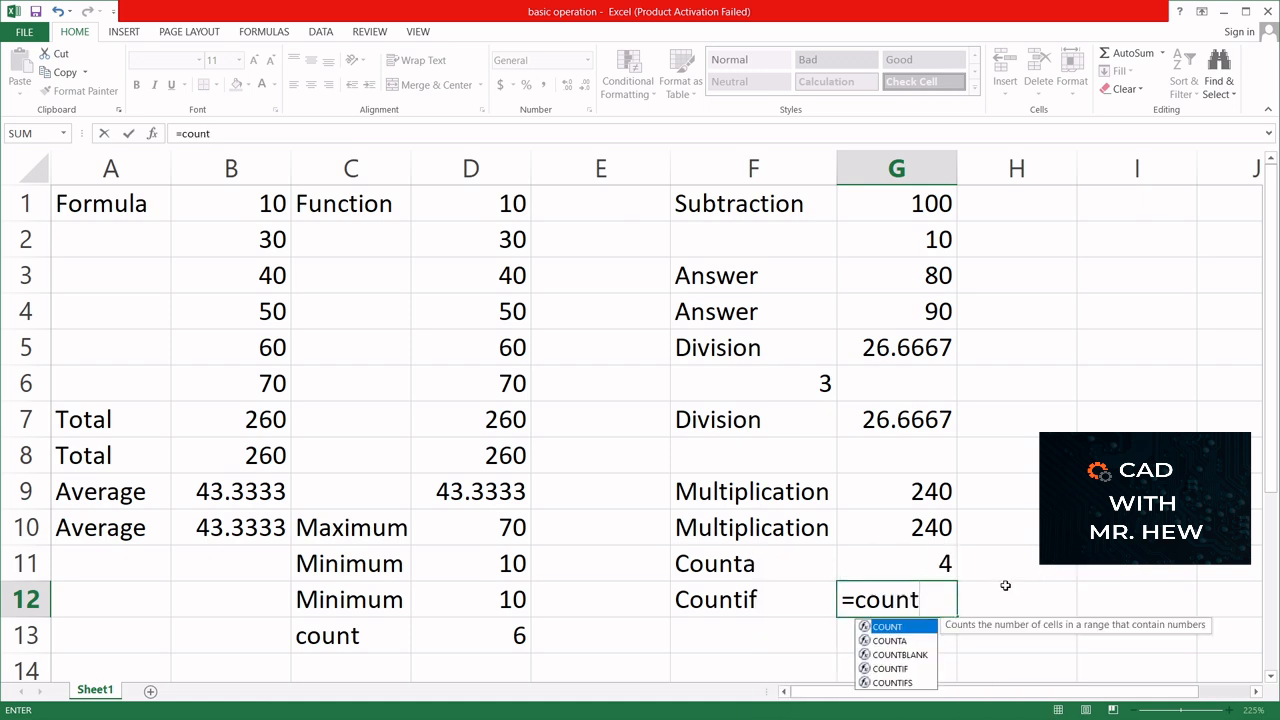
pyautogui.click(898, 669)
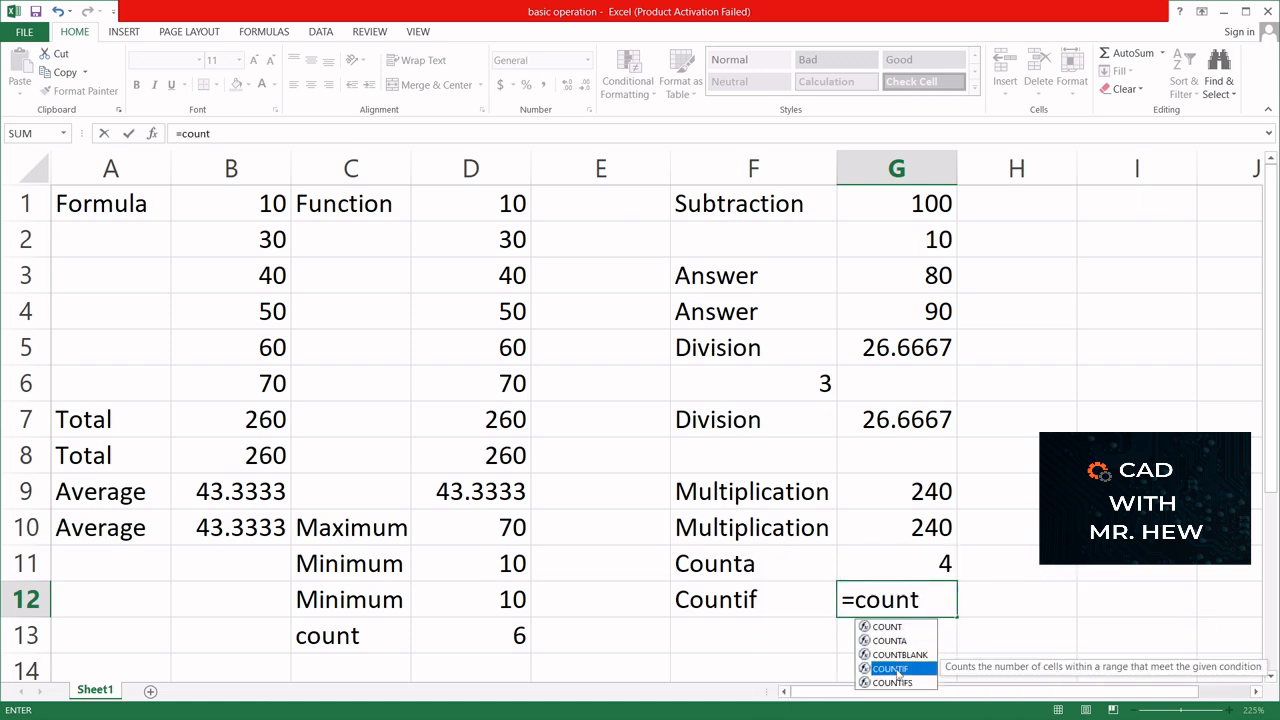
pyautogui.doubleClick(898, 669)
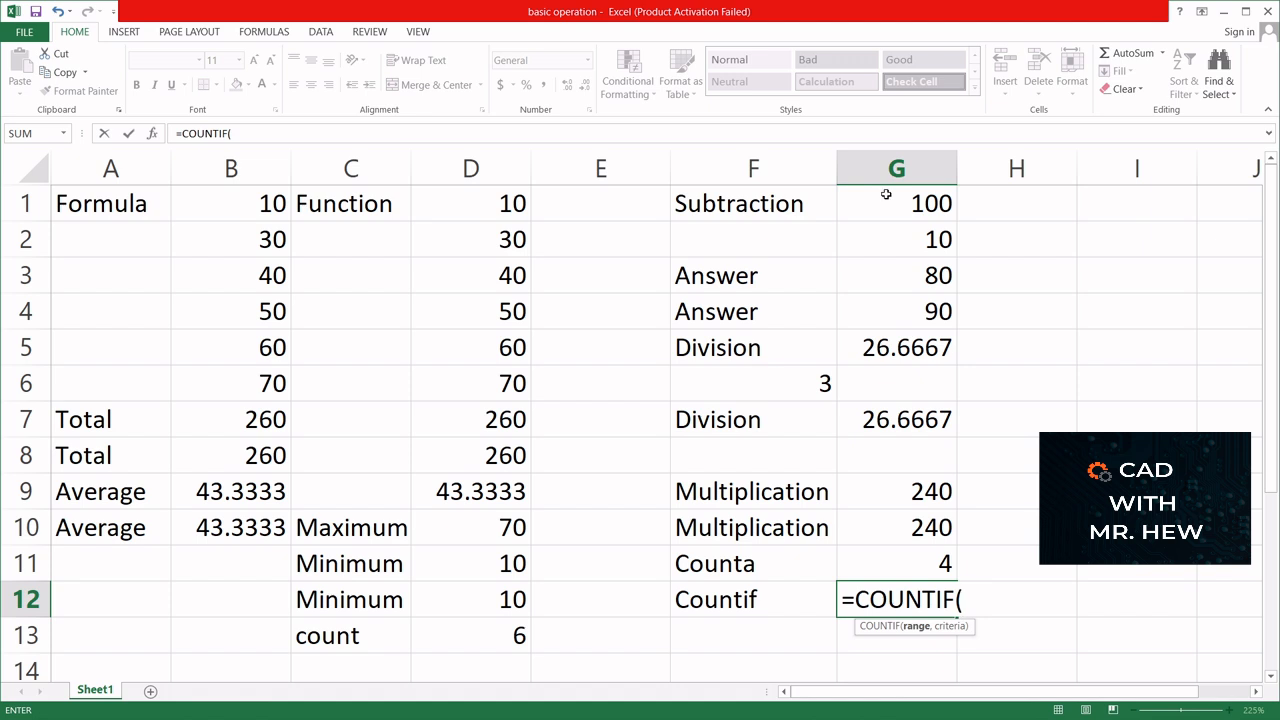
pyautogui.moveTo(886, 194); pyautogui.dragTo(894, 307)
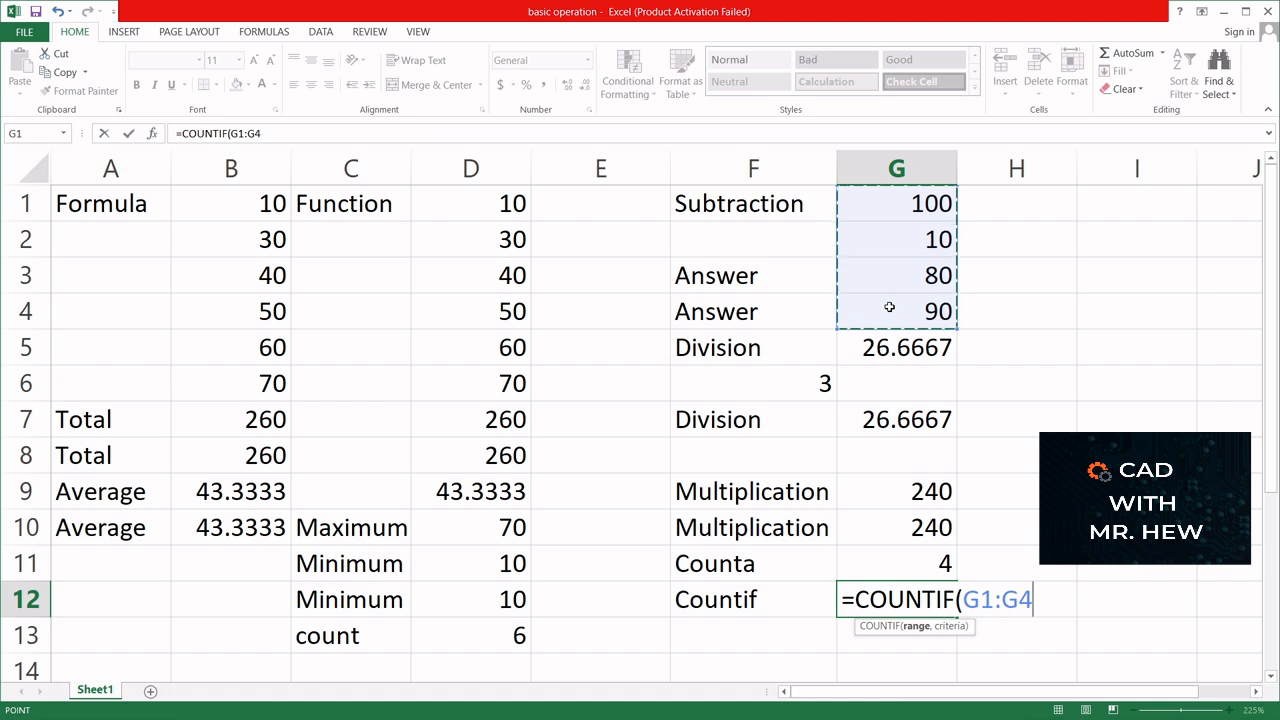
pyautogui.write(',')
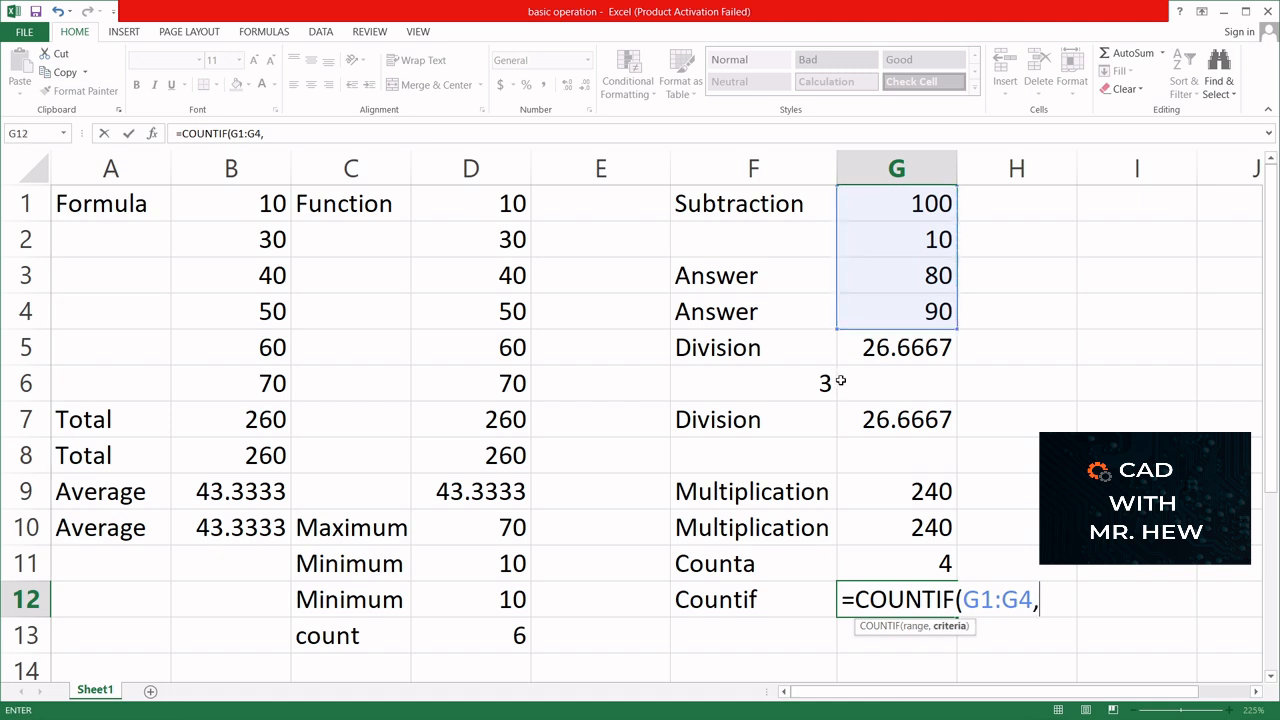
pyautogui.write('10)')
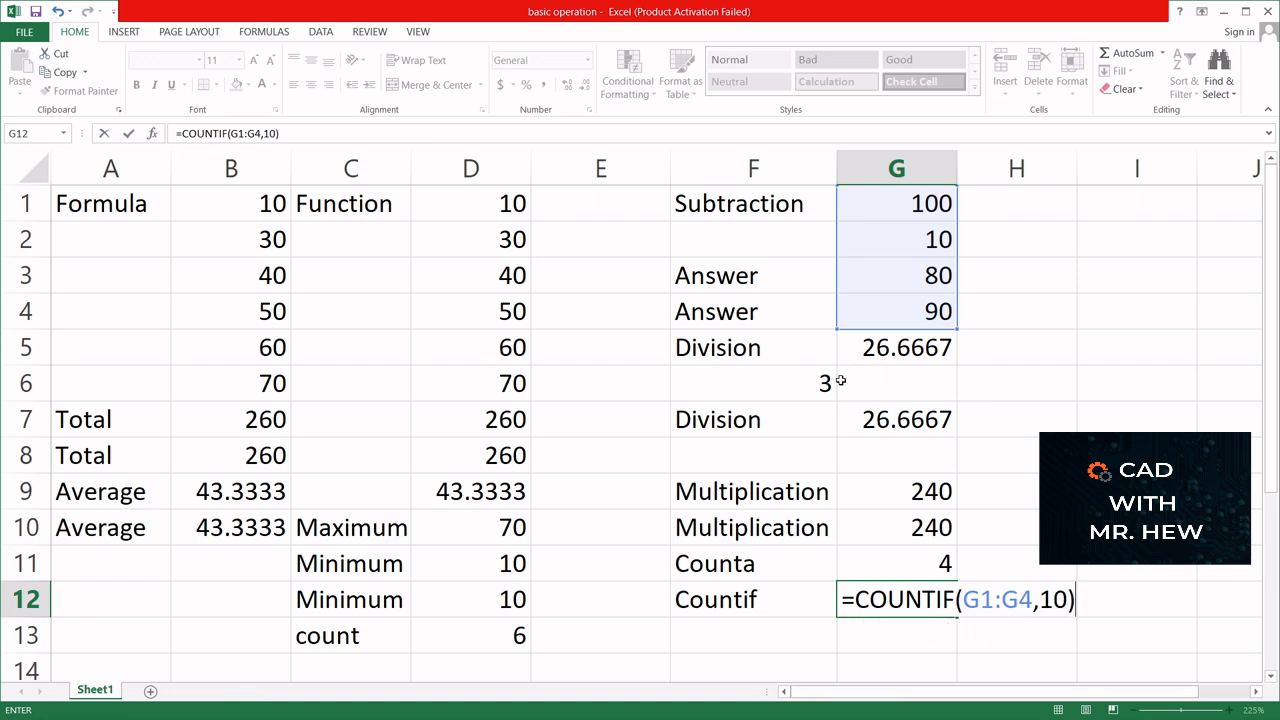
pyautogui.press('Return')
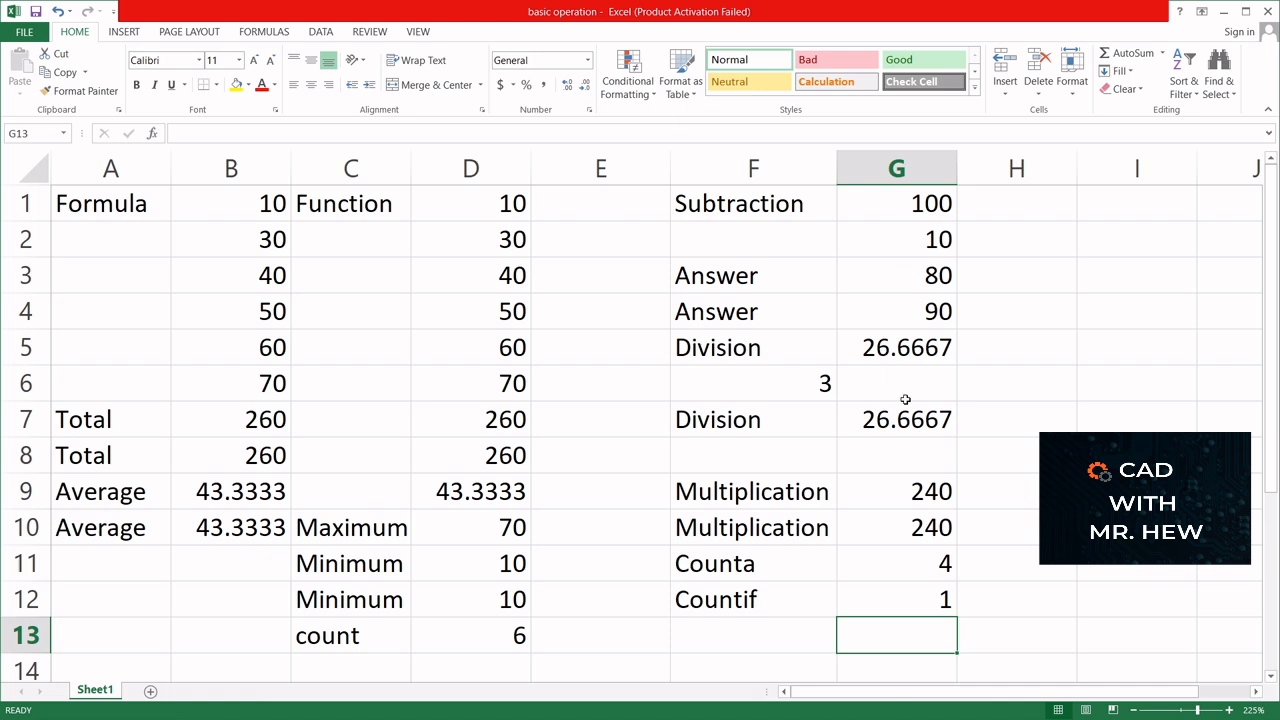
# - Inspect the COUNTIF formula in cell G12 and the range and criterion it uses
pyautogui.click(913, 606)
pyautogui.doubleClick(912, 607)
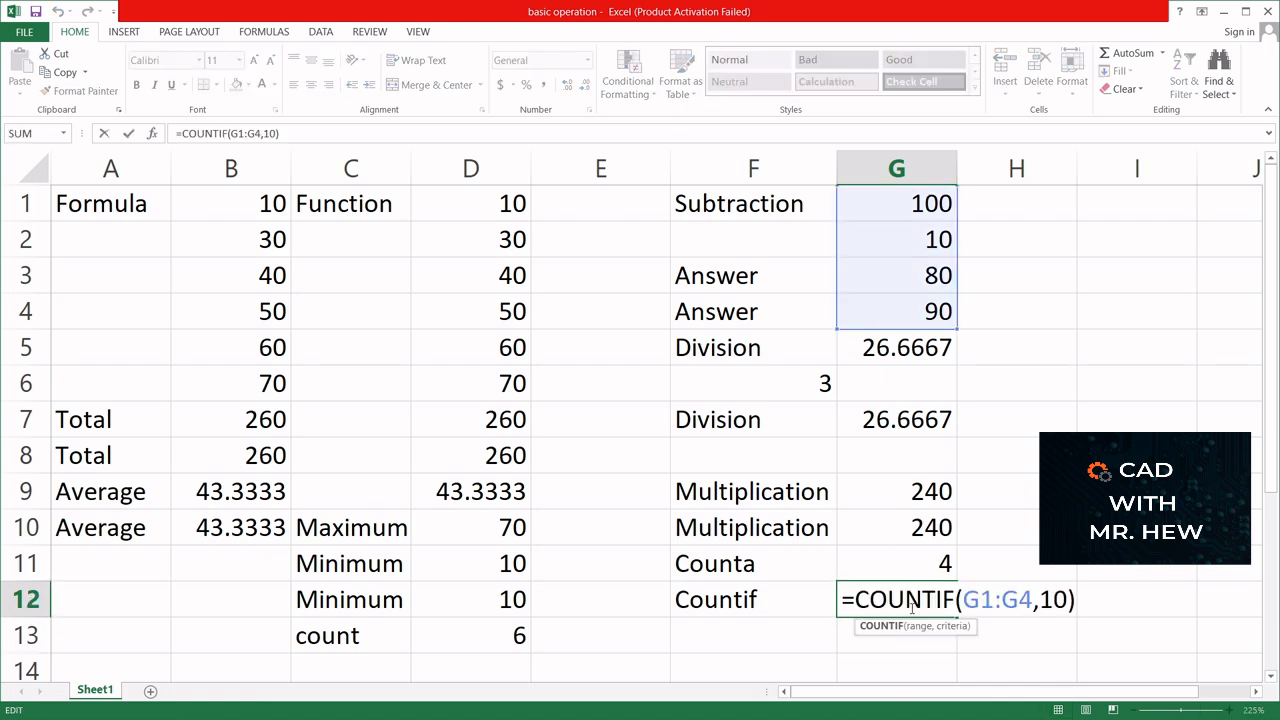
pyautogui.press('Escape')
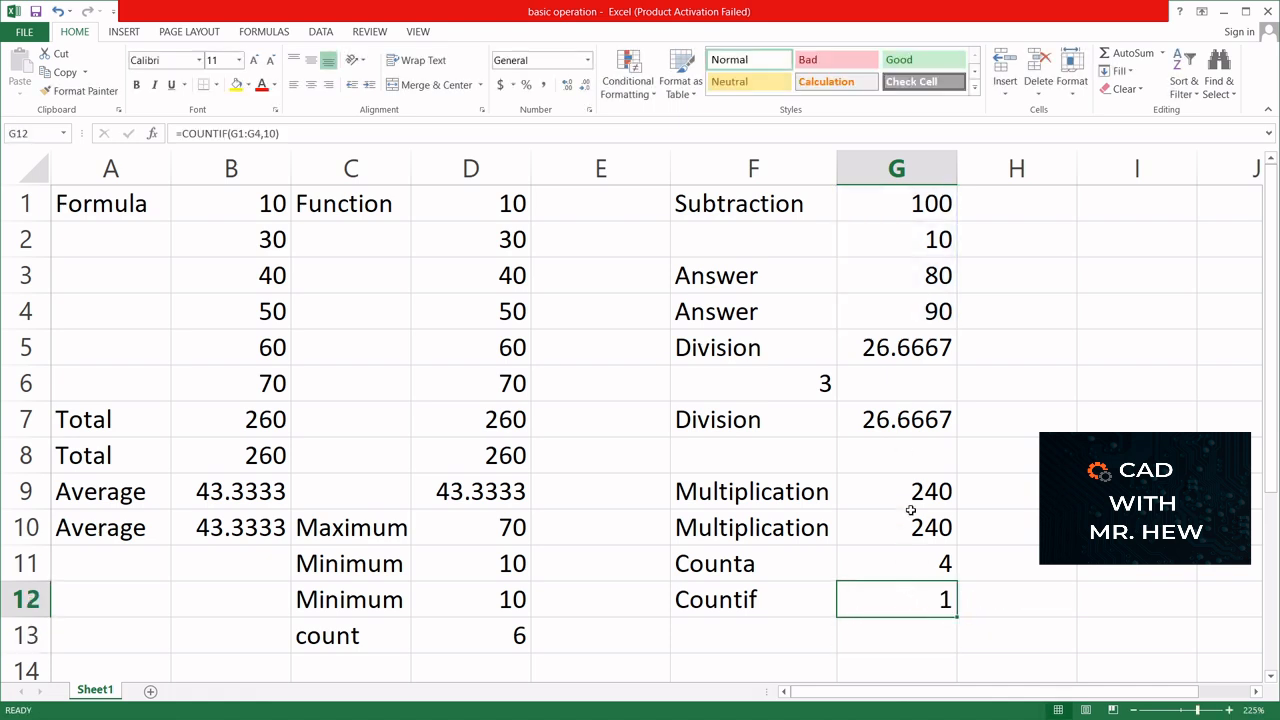
# - Change the first Answer value in cell G3 to 10
pyautogui.click(908, 276)
pyautogui.doubleClick(903, 277)
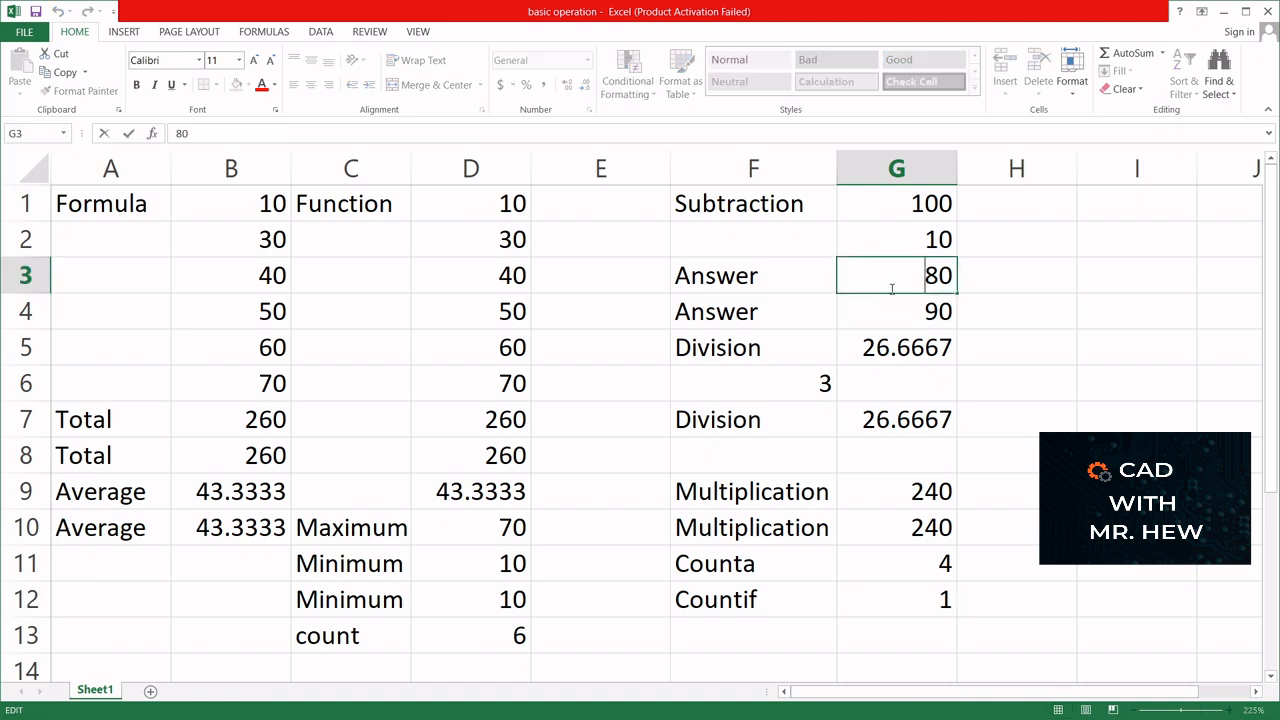
pyautogui.press('Delete')
pyautogui.write('1')
pyautogui.press('Return')
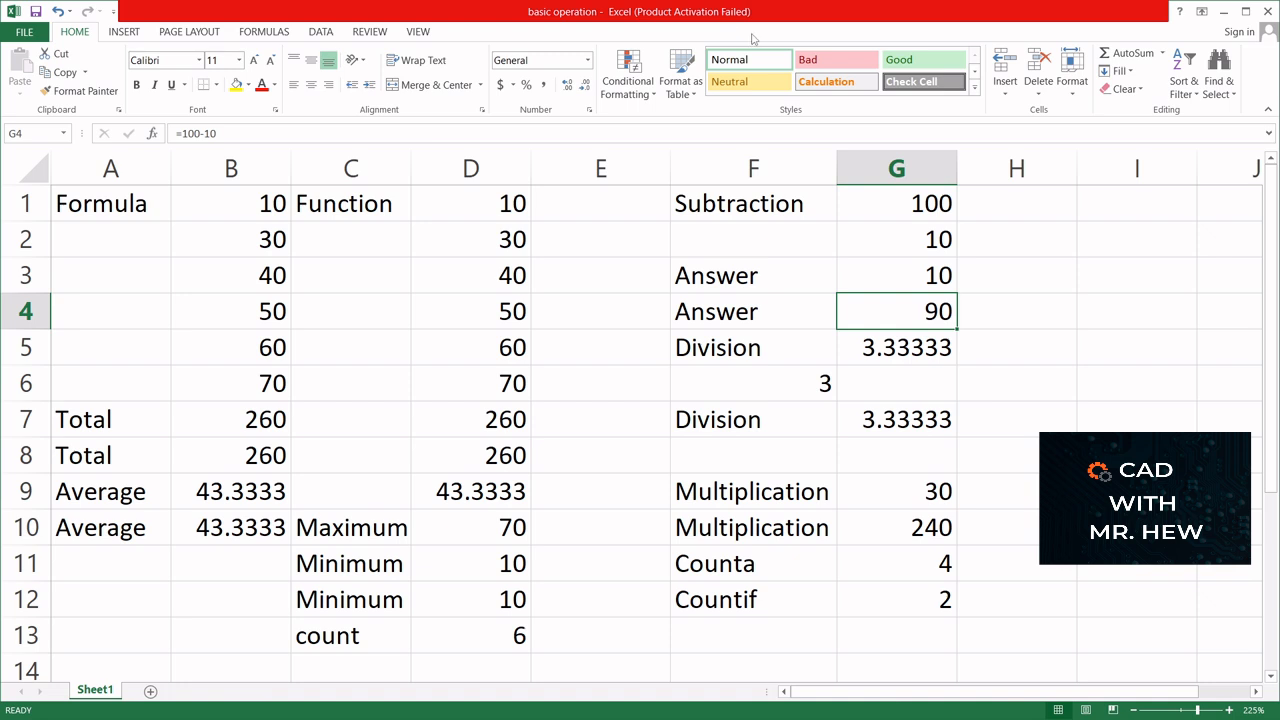
# - Insert the current date in cell I1 with the formula =TODAY()
pyautogui.click(1100, 204)
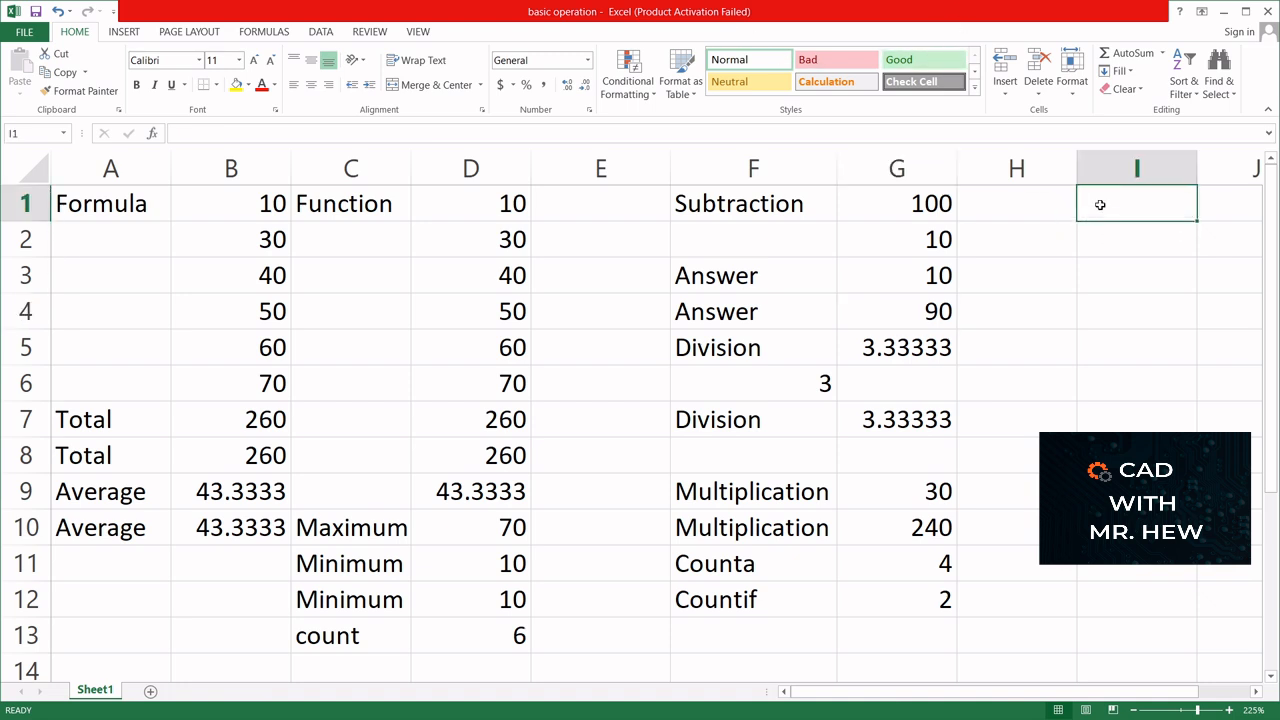
pyautogui.write('=')
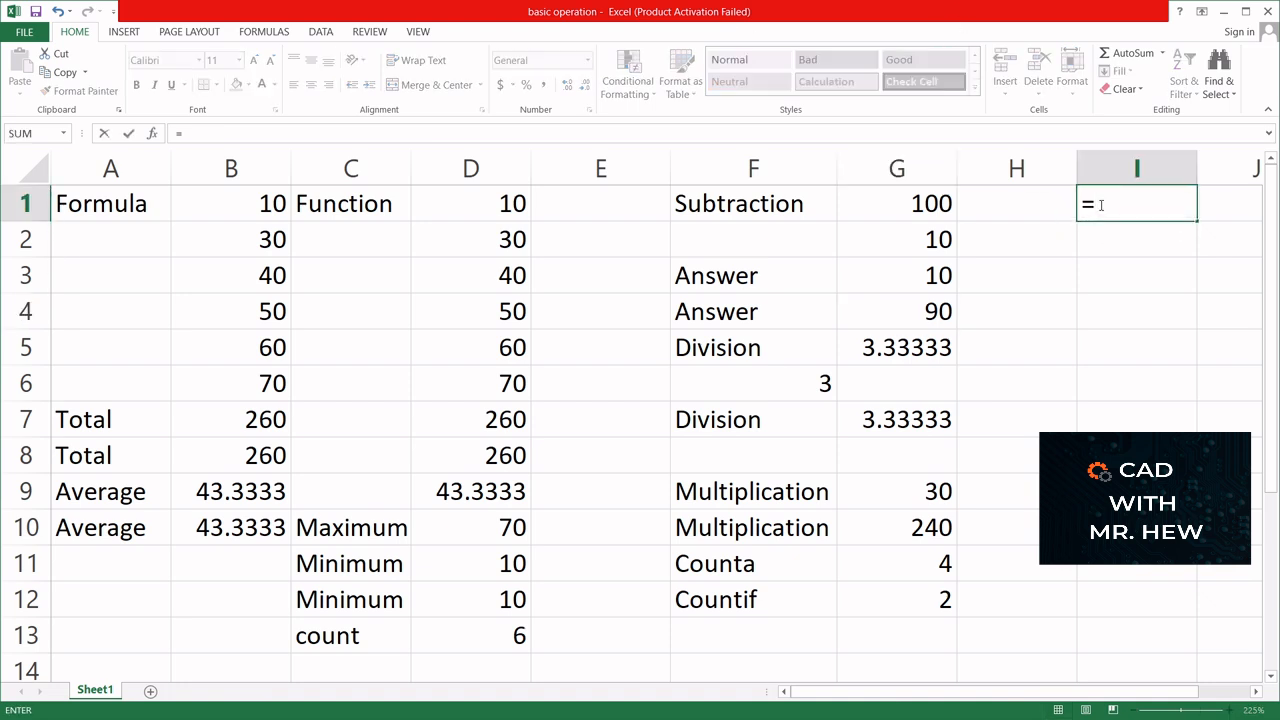
pyautogui.write('to')
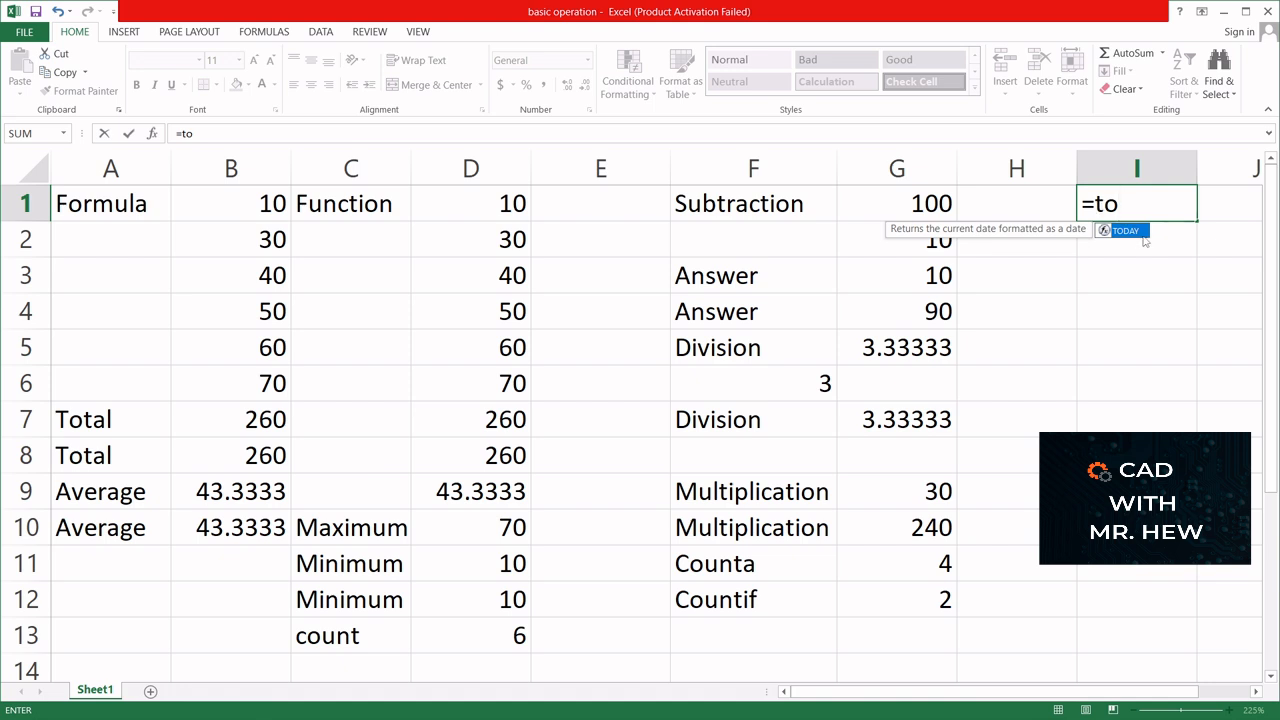
pyautogui.doubleClick(1129, 232)
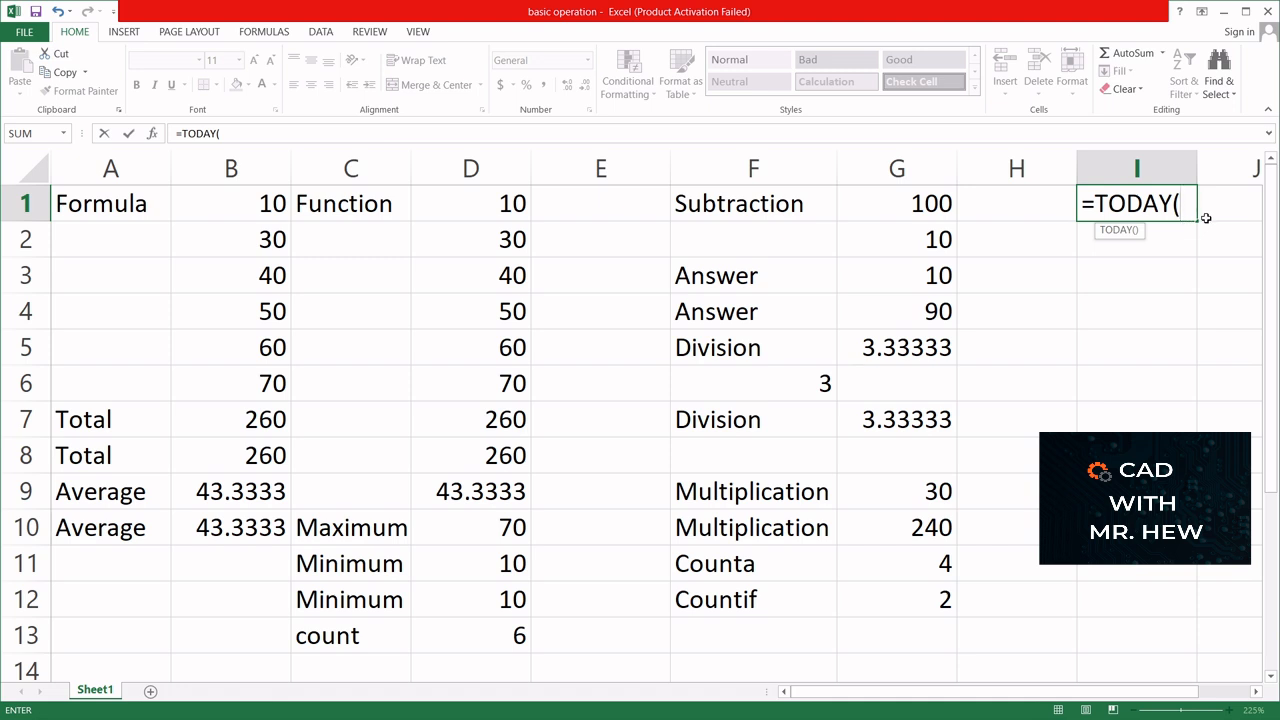
pyautogui.write(')')
pyautogui.press('Return')
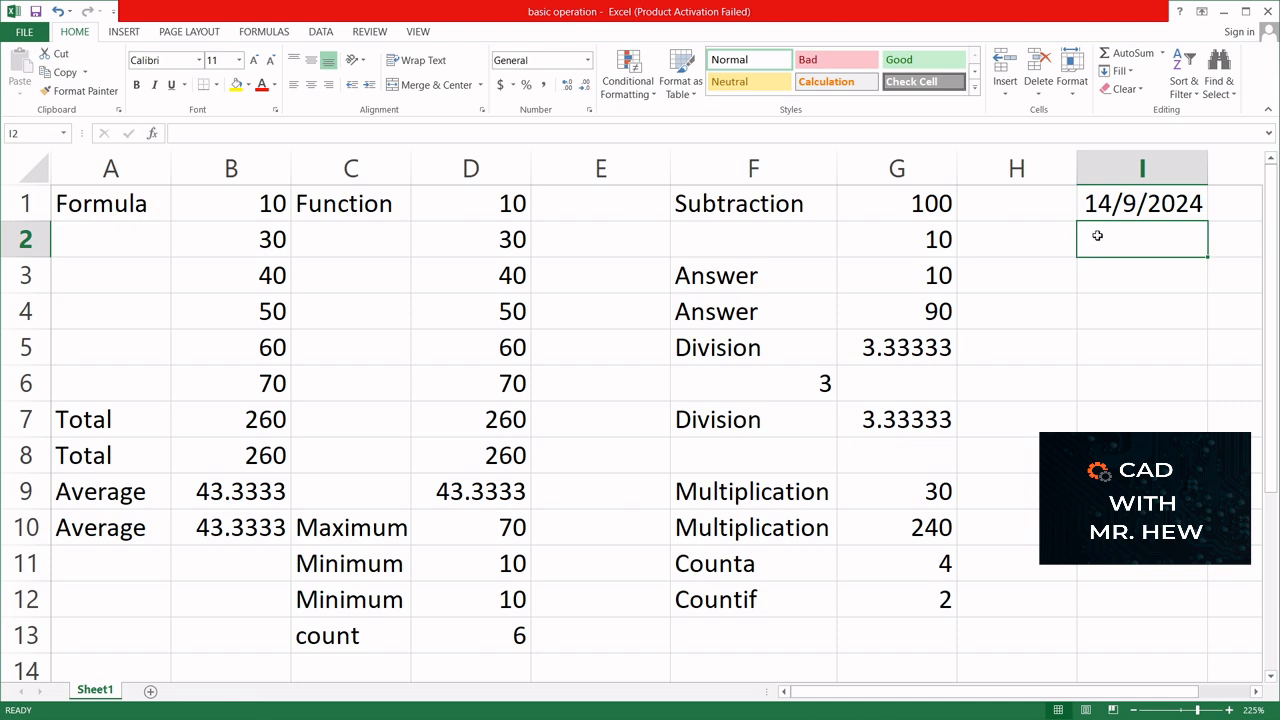
# - Insert the current date and time in cell I2 with the formula =NOW()
pyautogui.write('=now')
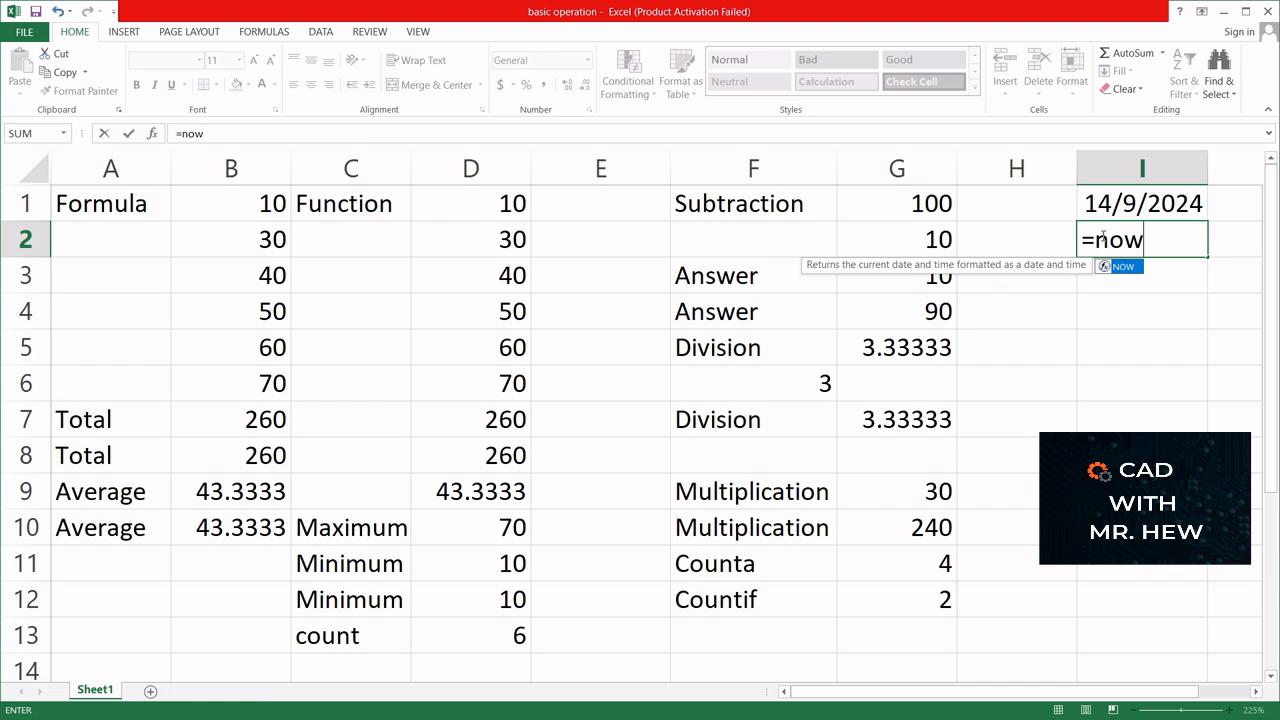
pyautogui.write('(')
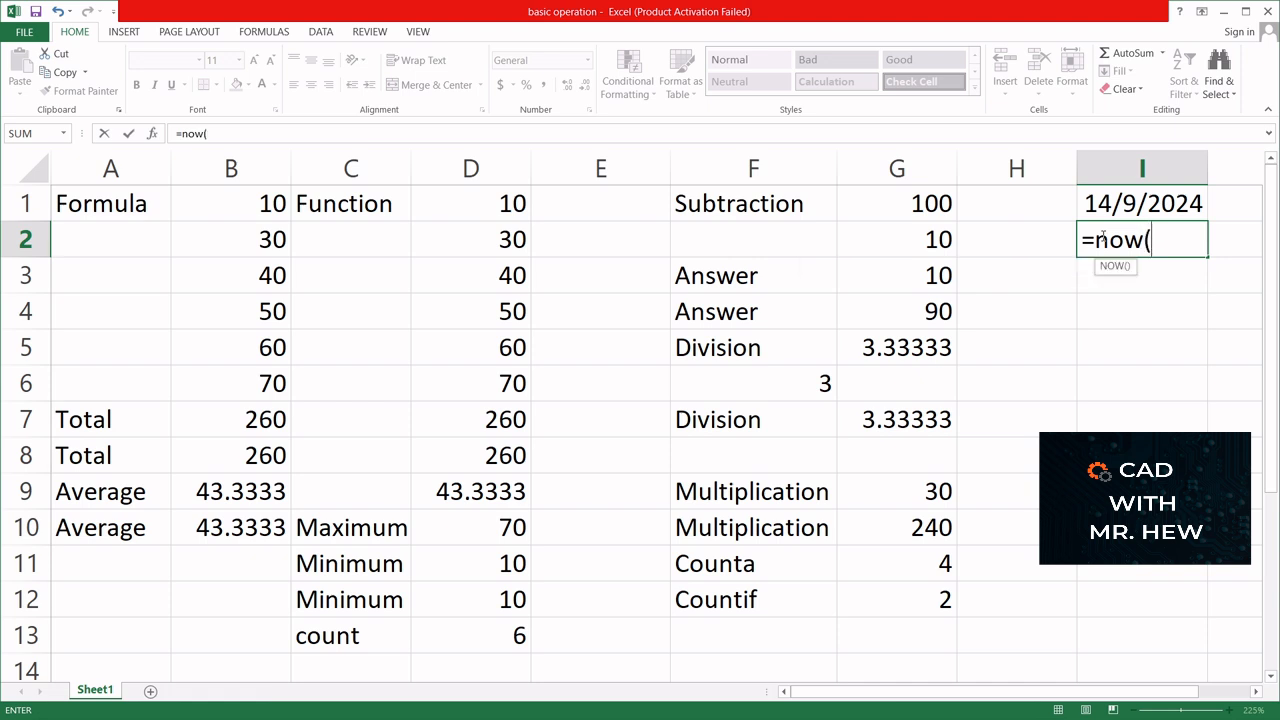
pyautogui.write(')')
pyautogui.press('Return')
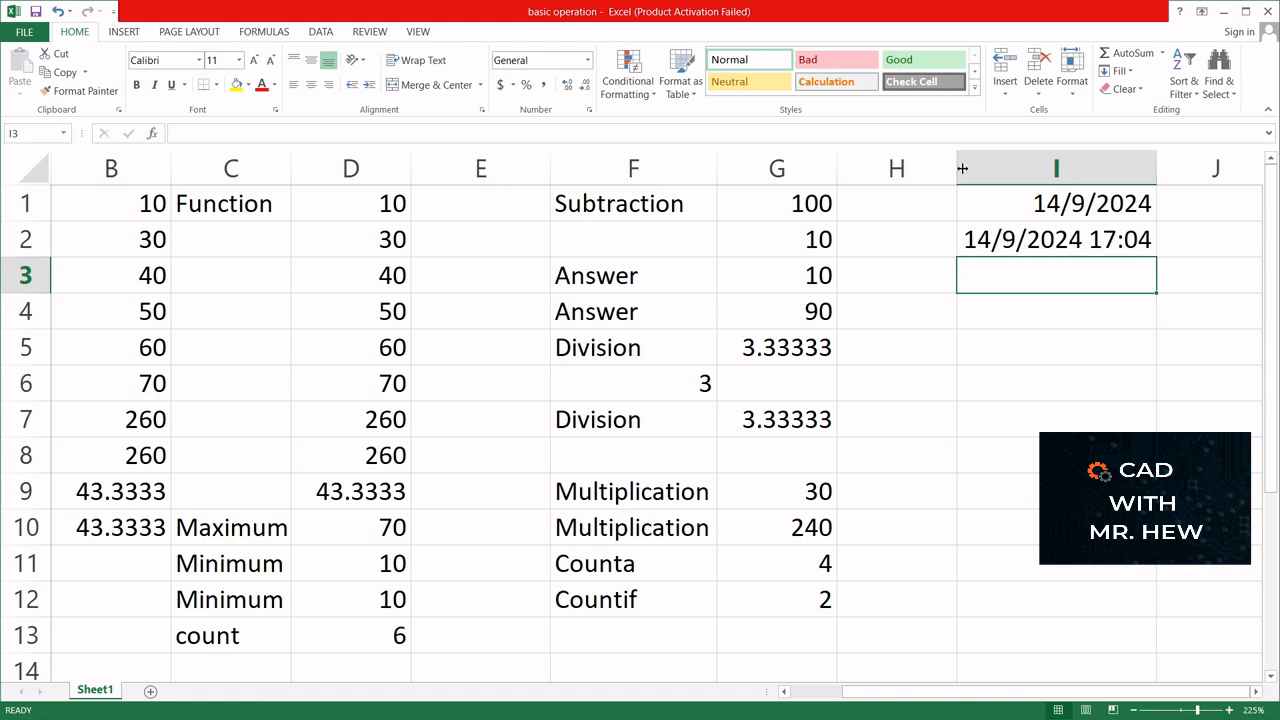
# - Narrow the empty spacer columns H and E to about half their width
pyautogui.moveTo(956, 165); pyautogui.dragTo(891, 168)
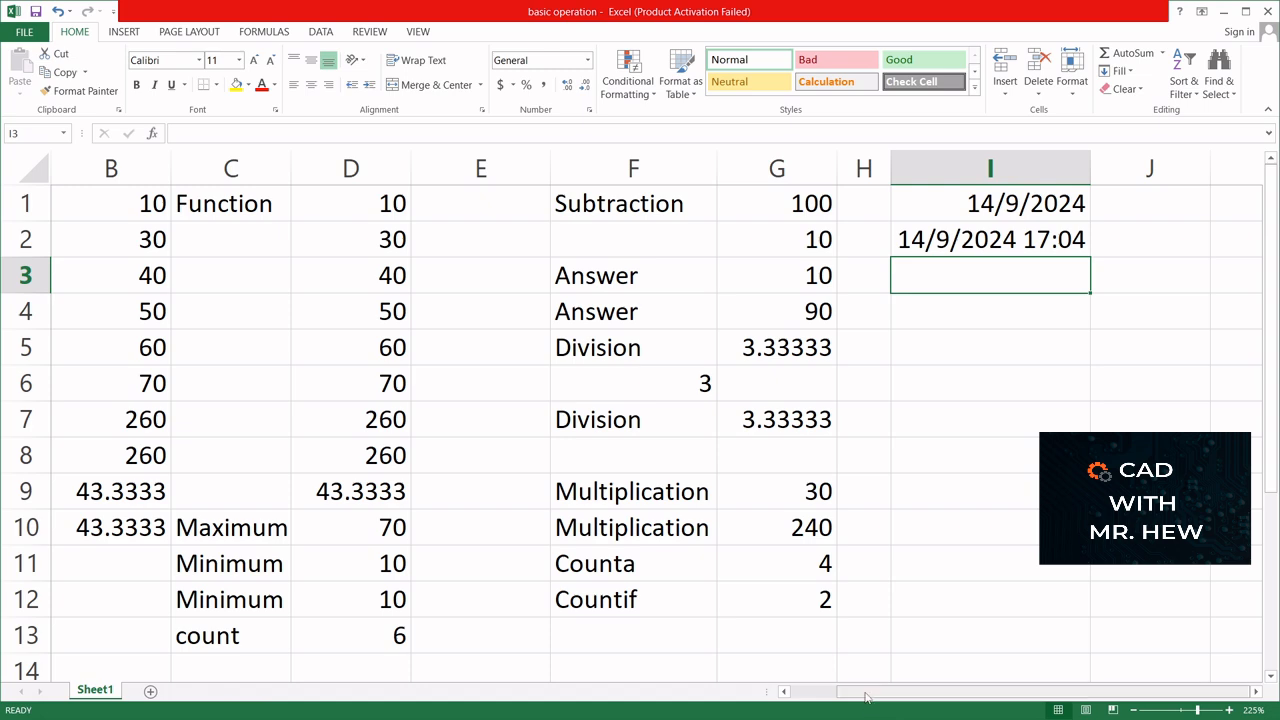
pyautogui.moveTo(866, 697); pyautogui.dragTo(776, 697)
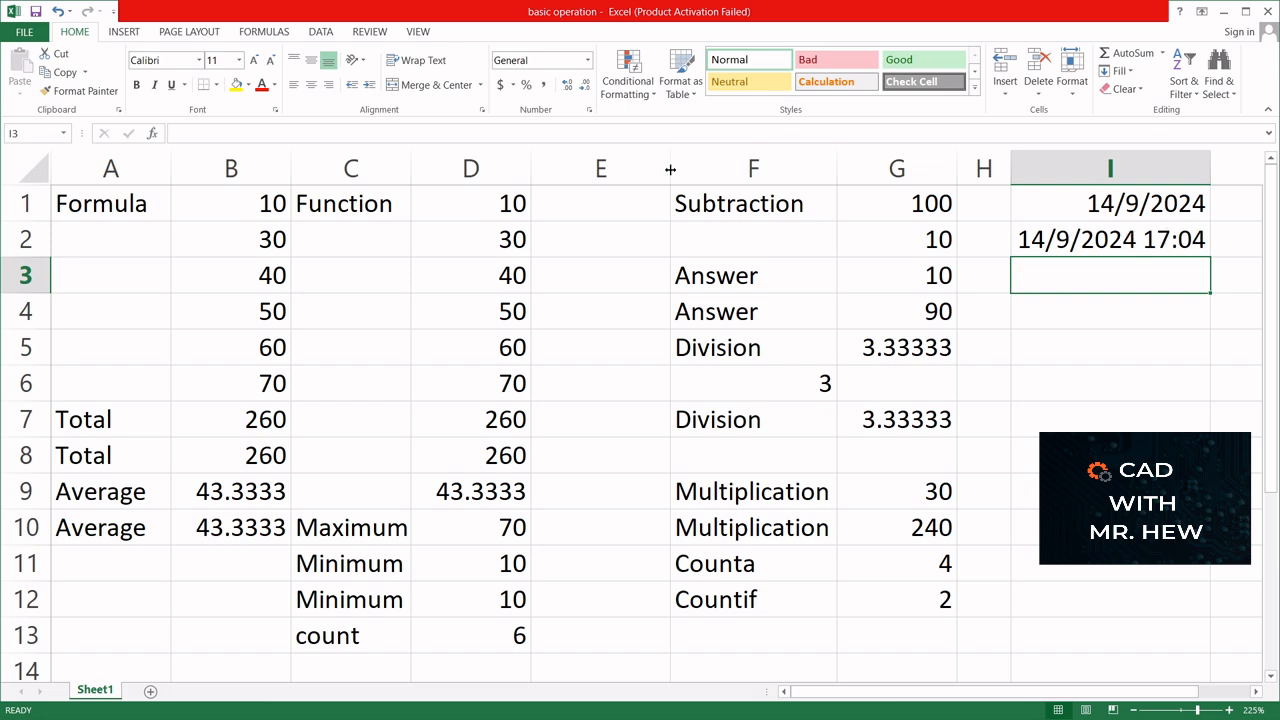
pyautogui.moveTo(670, 169); pyautogui.dragTo(581, 164)
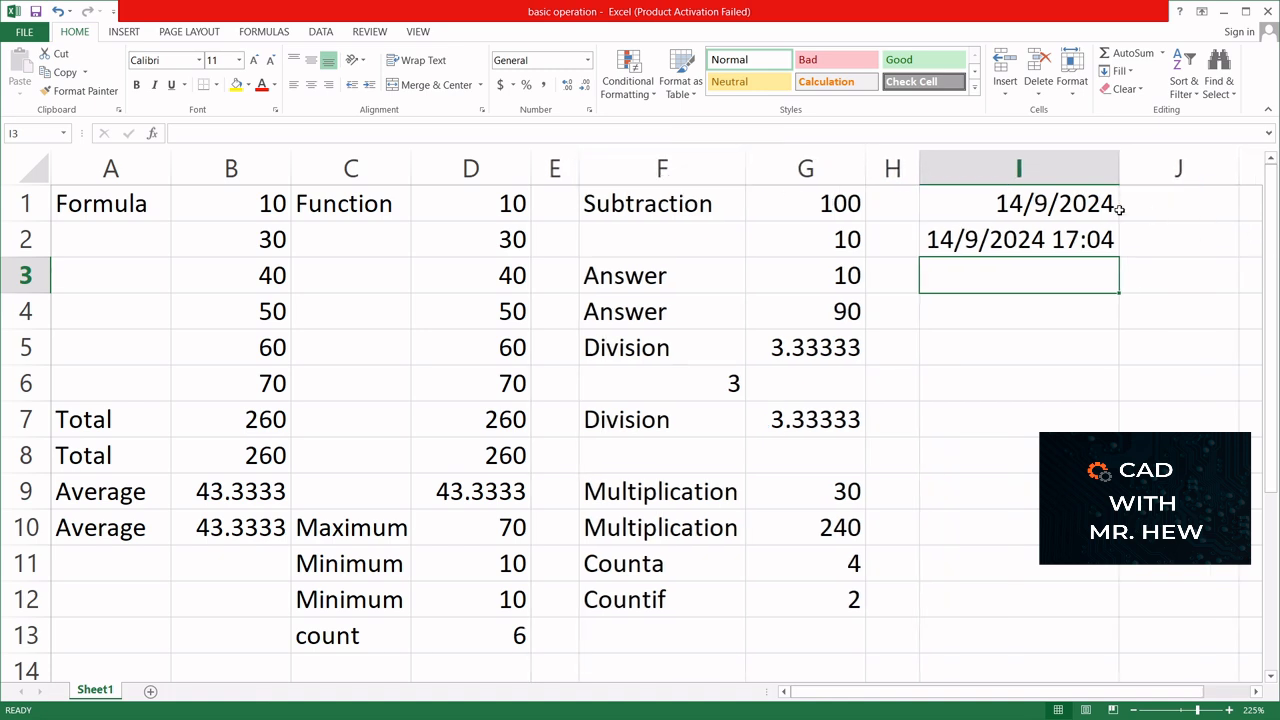
# - Label cell H1 "Date" and cell H2 "Date and time", and widen column H to fit both labels
pyautogui.click(894, 202)
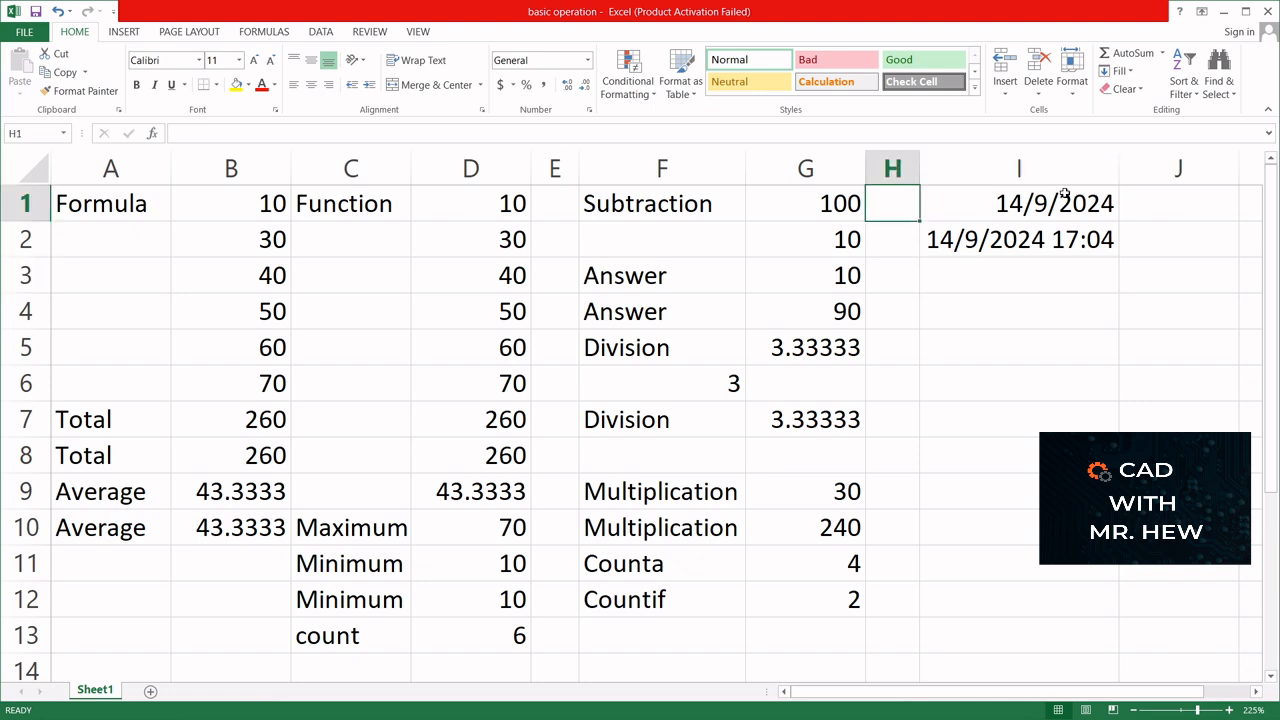
pyautogui.write('Date')
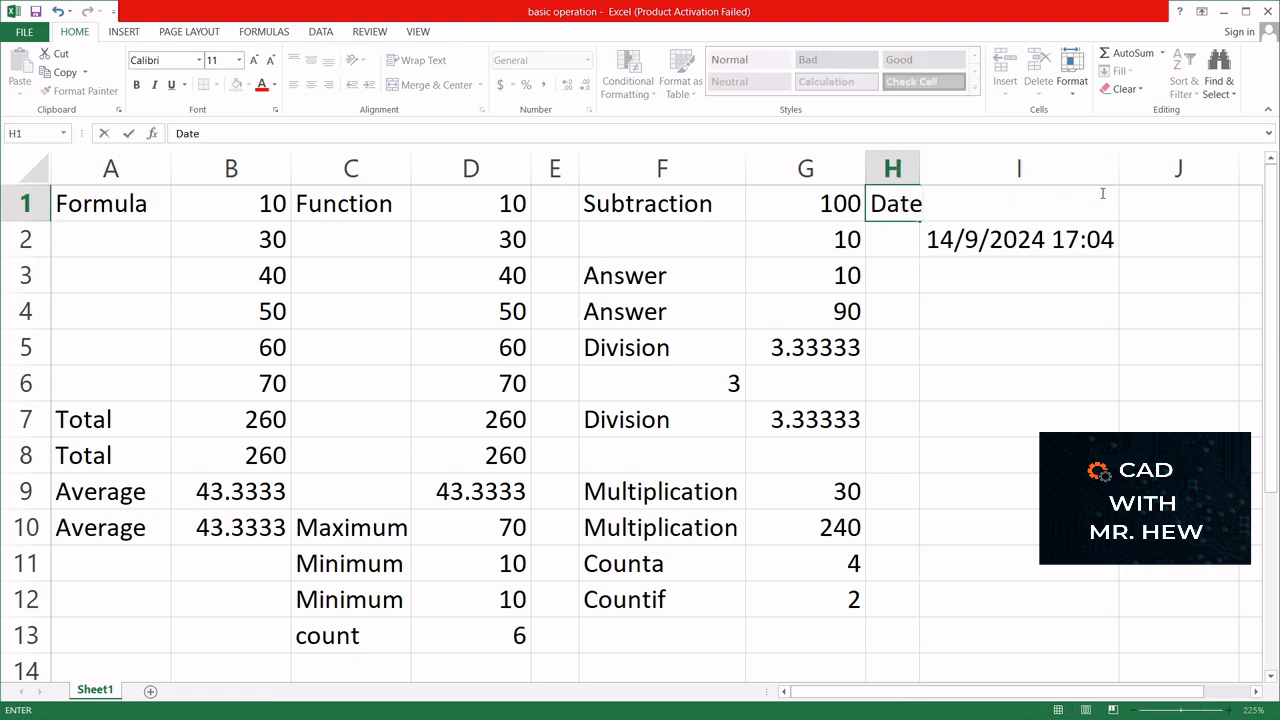
pyautogui.press('Return')
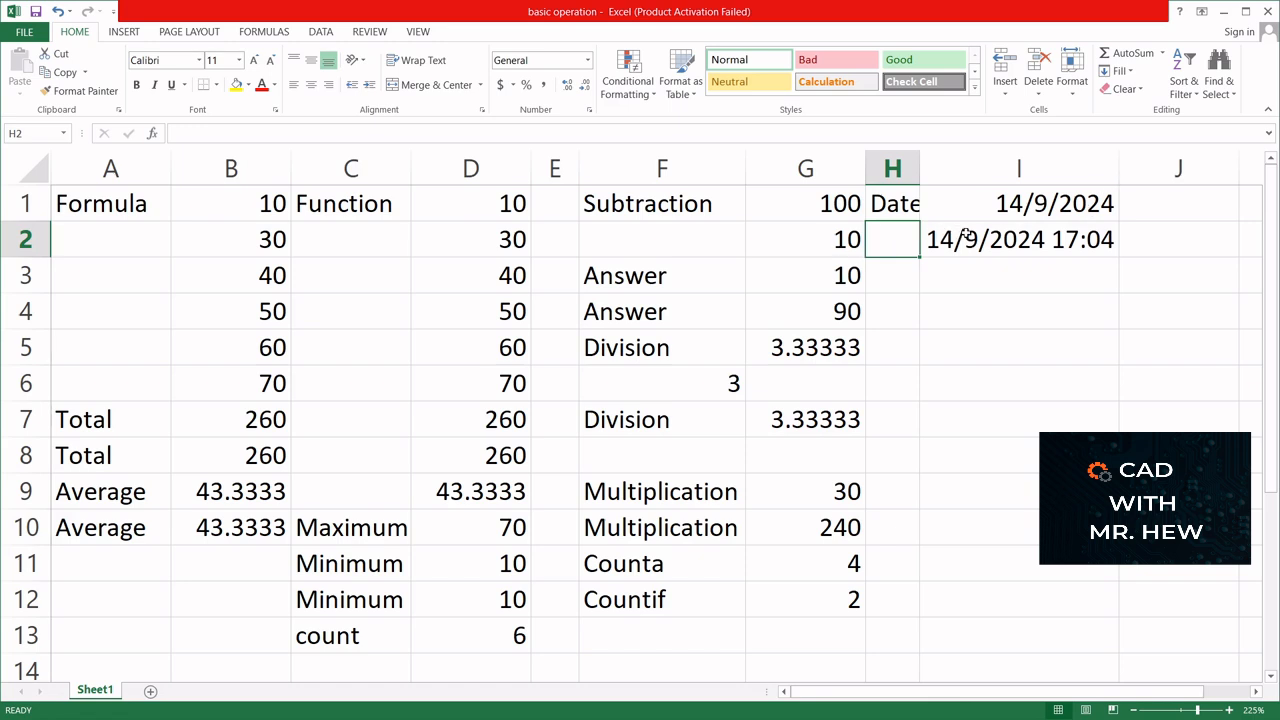
pyautogui.write('Date an')
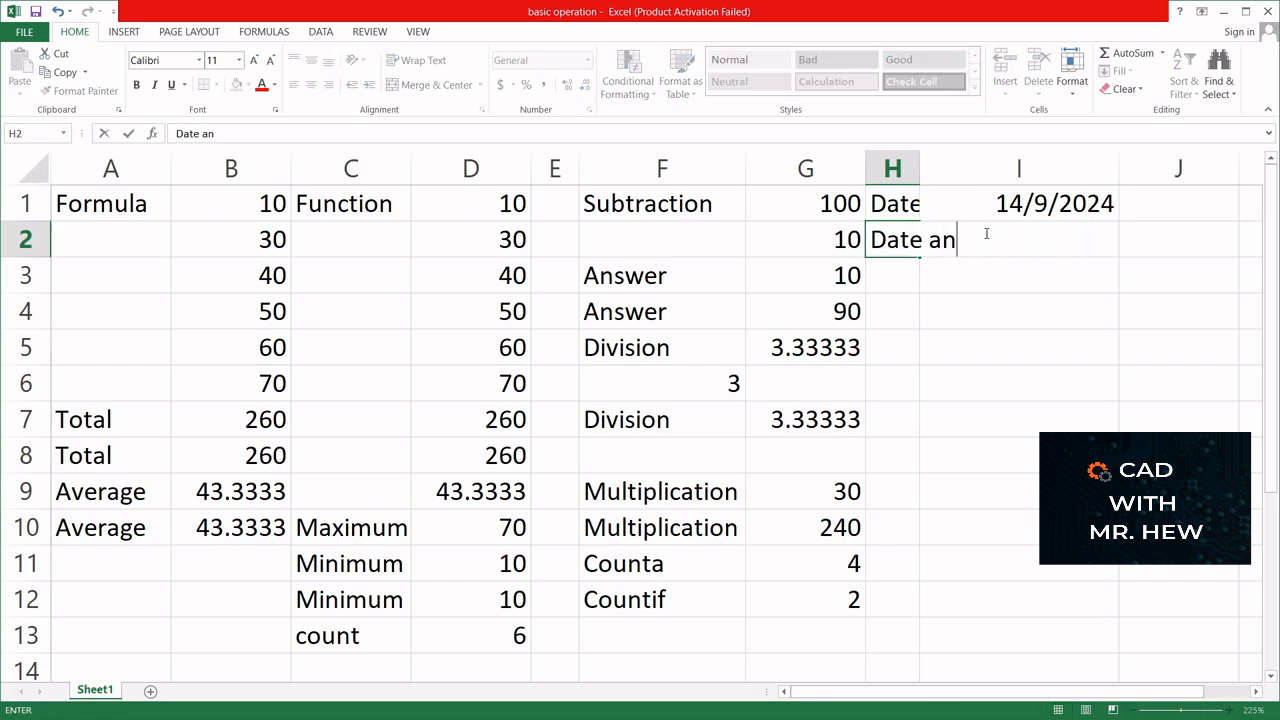
pyautogui.write('d time')
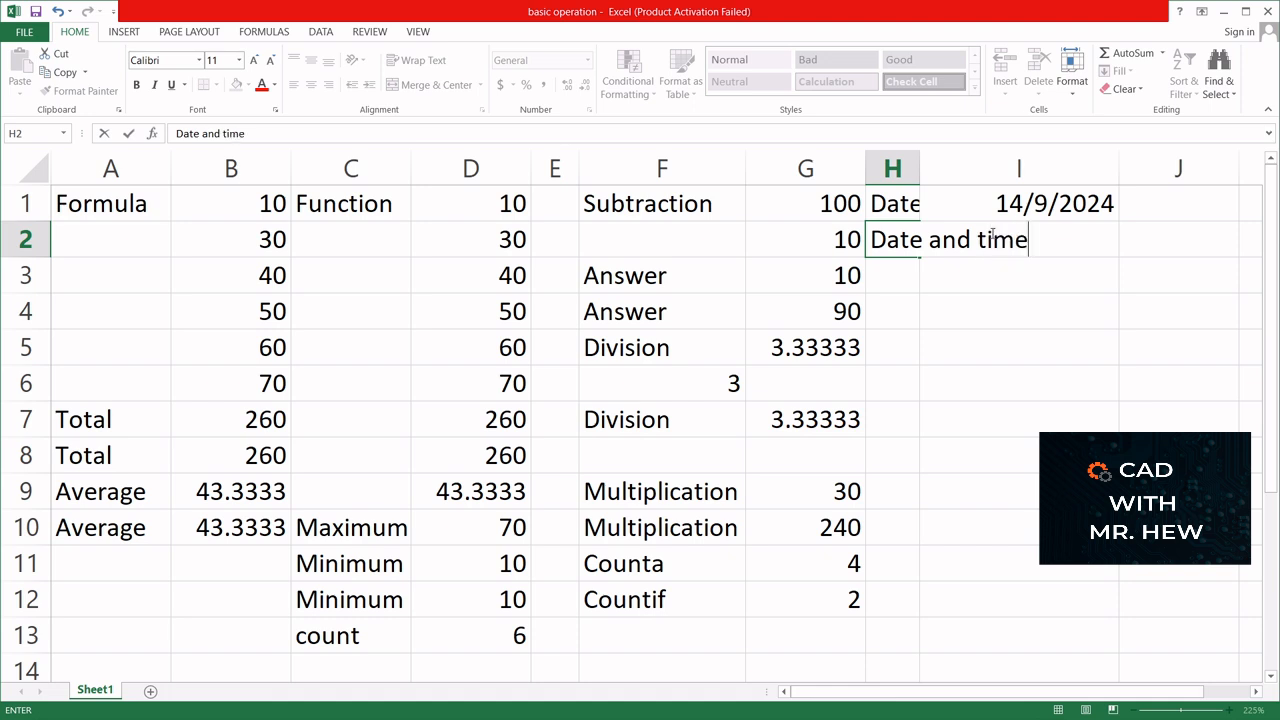
pyautogui.press('Return')
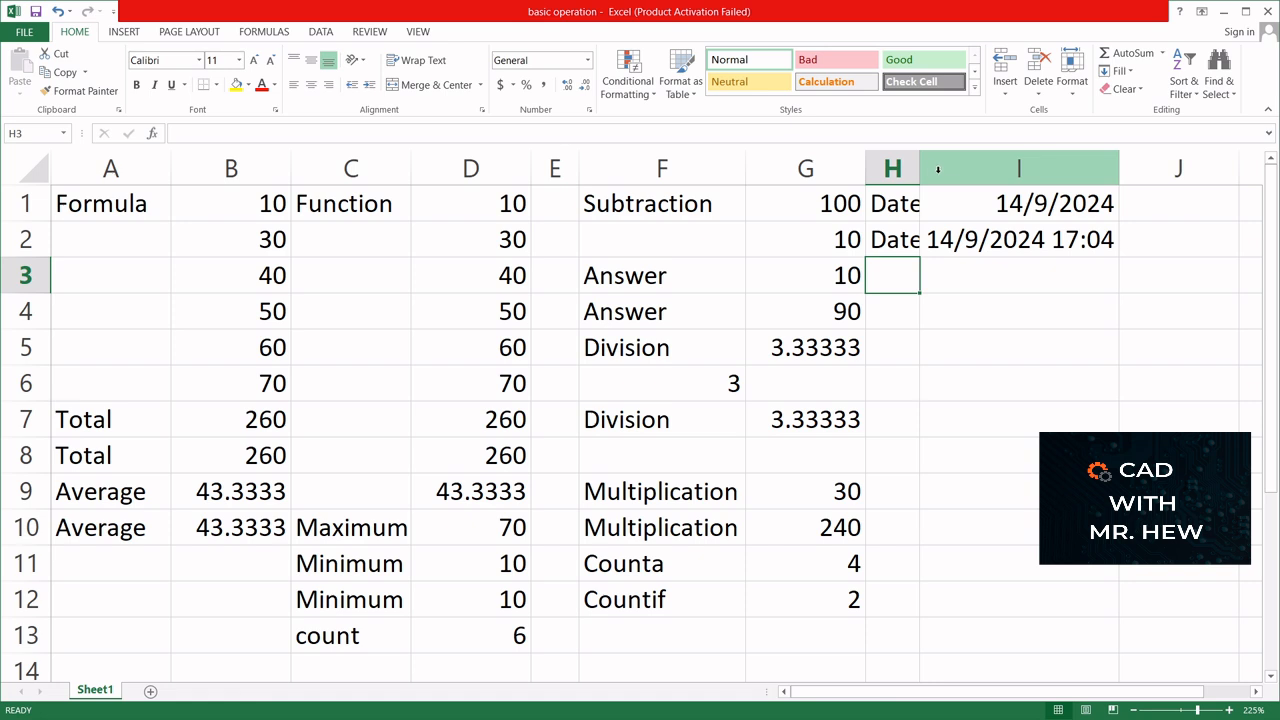
pyautogui.moveTo(919, 168); pyautogui.dragTo(998, 166)
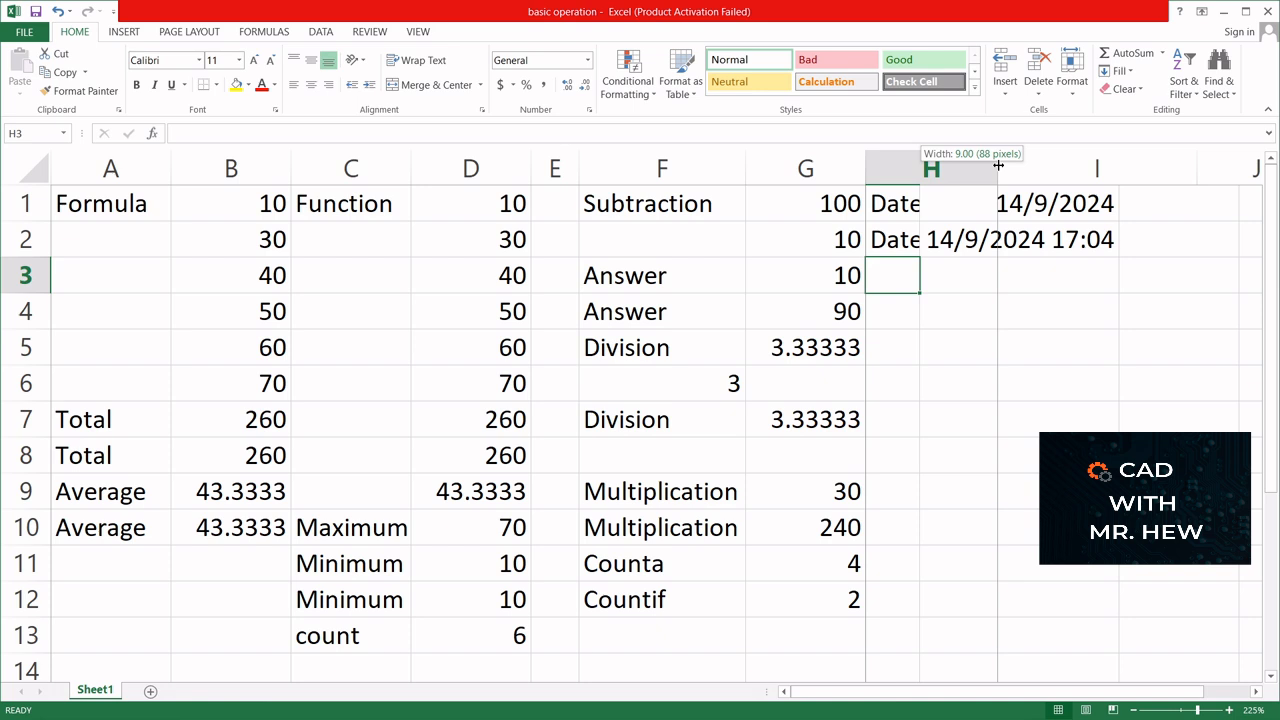
pyautogui.moveTo(998, 165); pyautogui.dragTo(1032, 162)
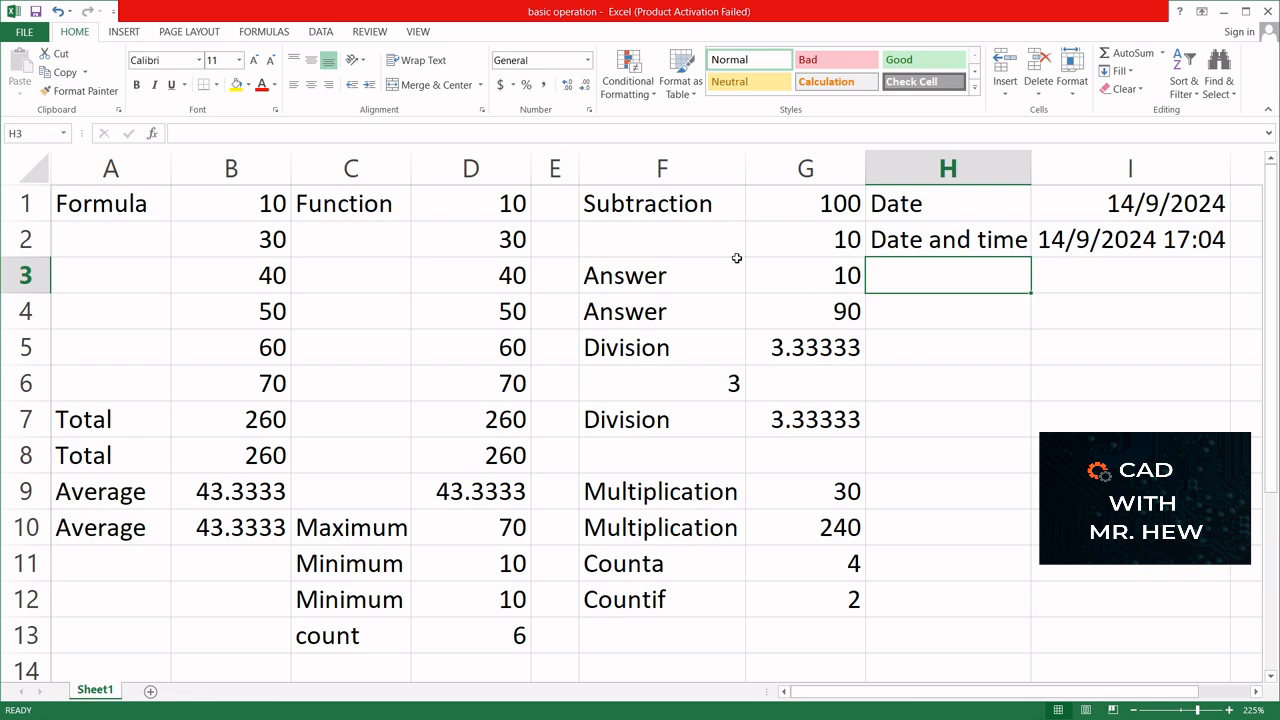
# - Compare how numbers and text are aligned in cells G1, F3, F6 and C13
pyautogui.click(778, 200)
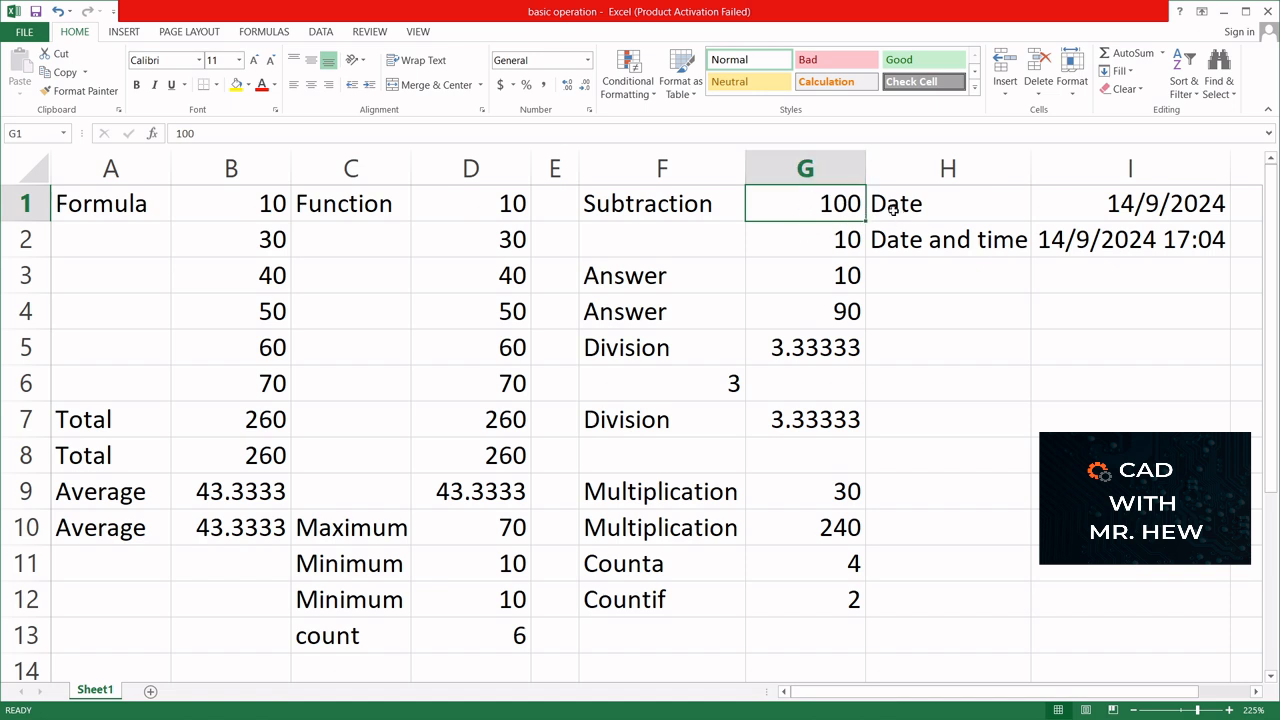
pyautogui.click(612, 277)
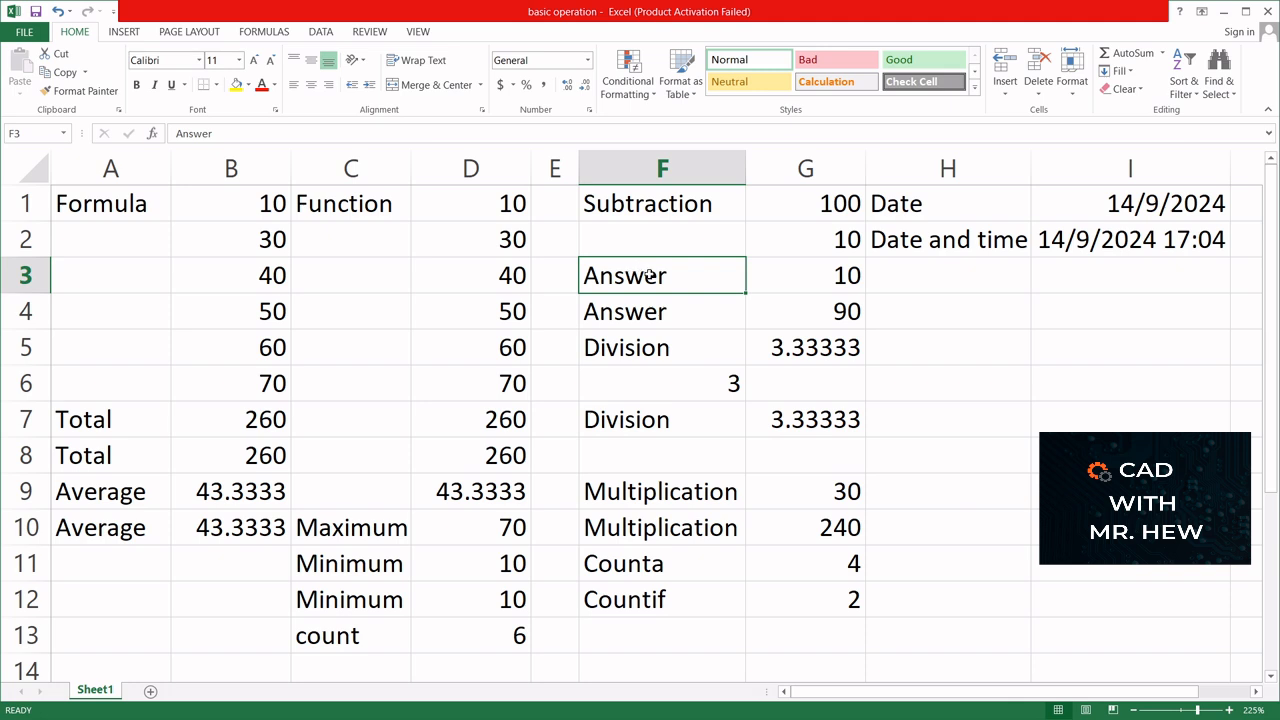
pyautogui.click(695, 376)
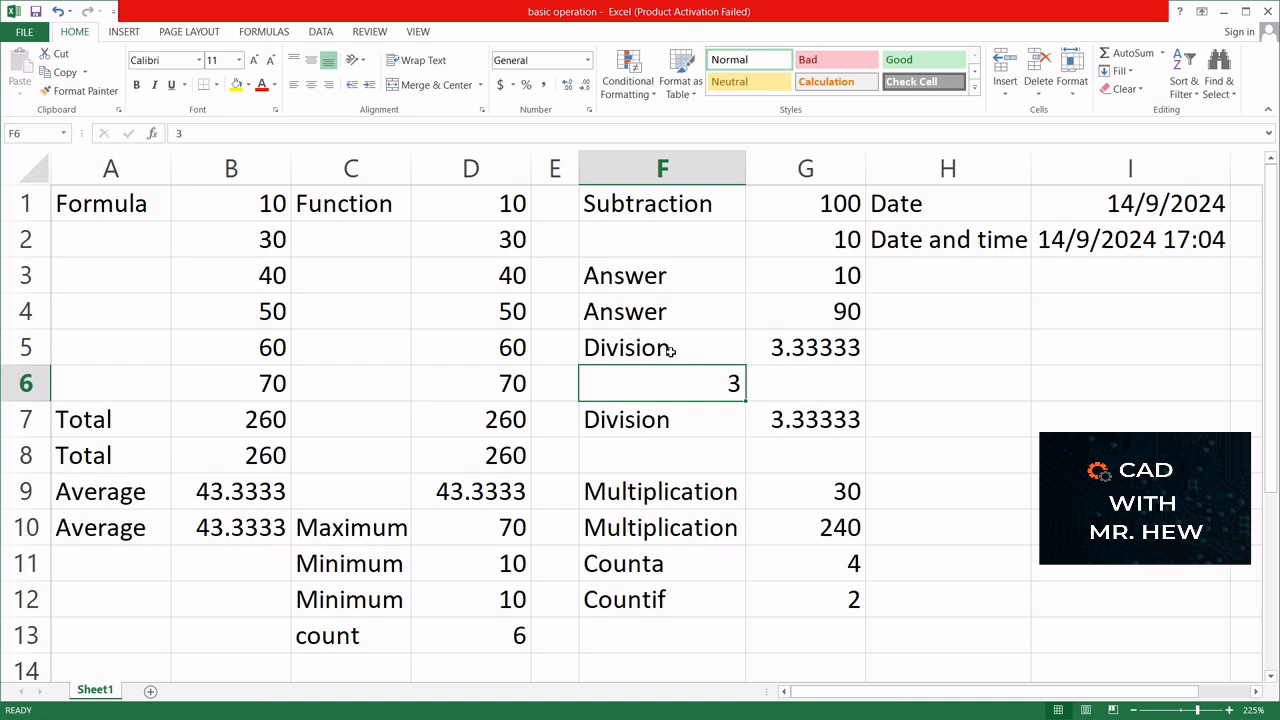
pyautogui.click(335, 640)
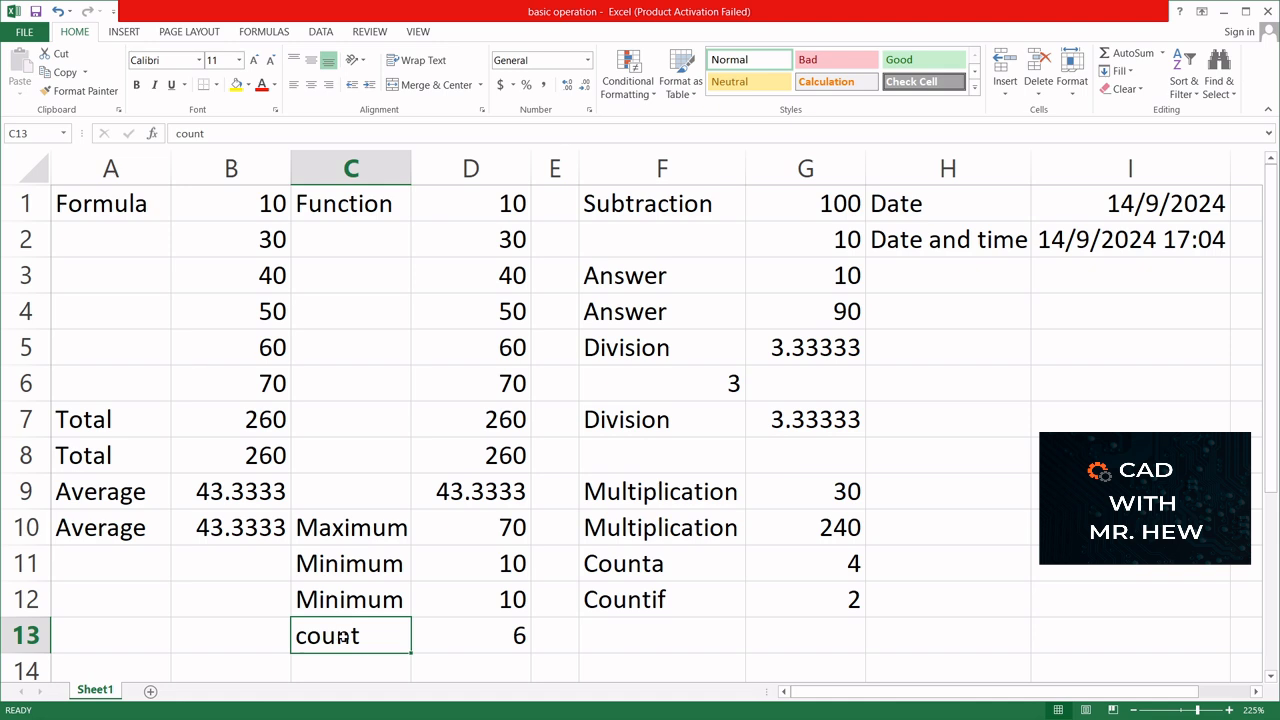
# - Try centre and left alignment on the number in cell F6, and set it to right alignment
pyautogui.click(639, 377)
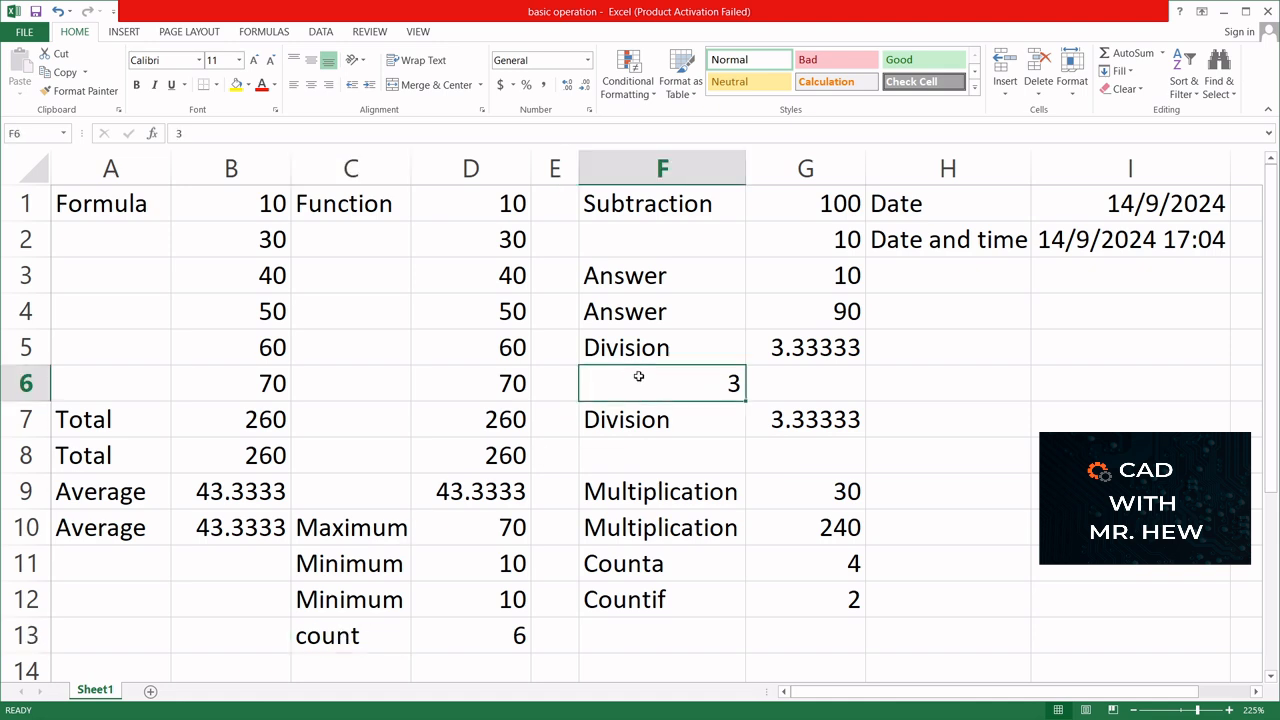
pyautogui.click(311, 86)
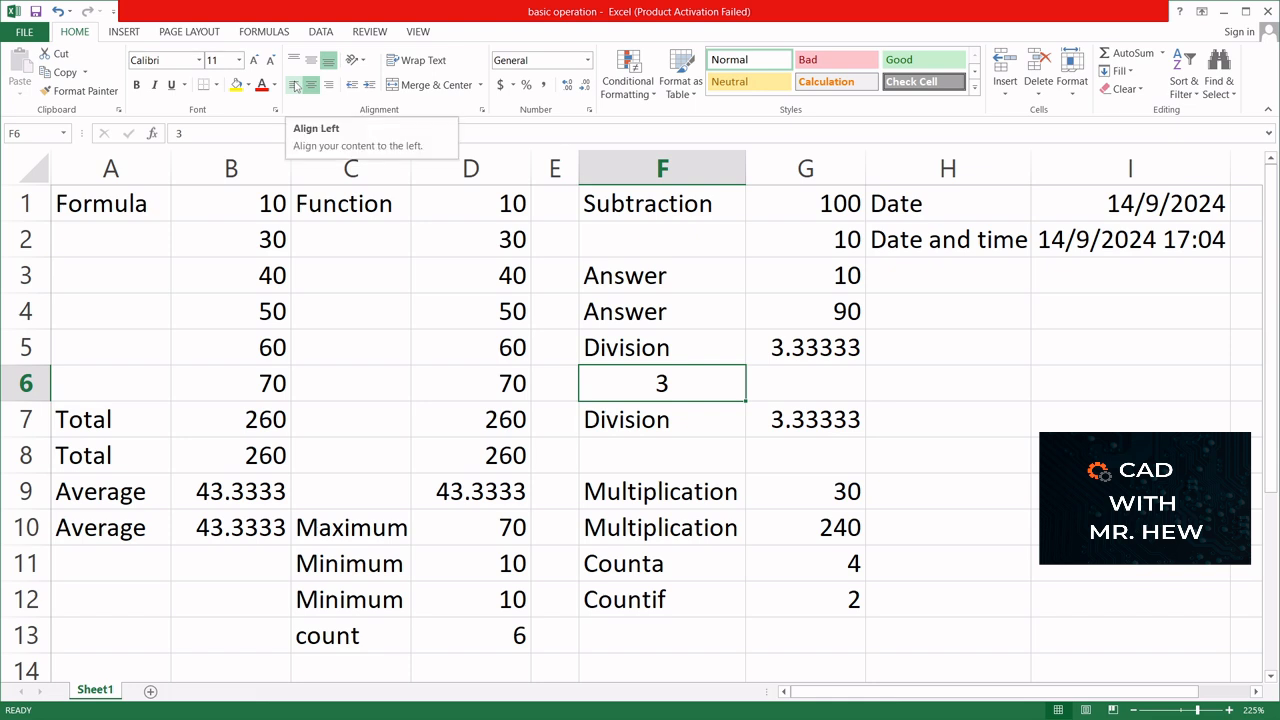
pyautogui.click(295, 86)
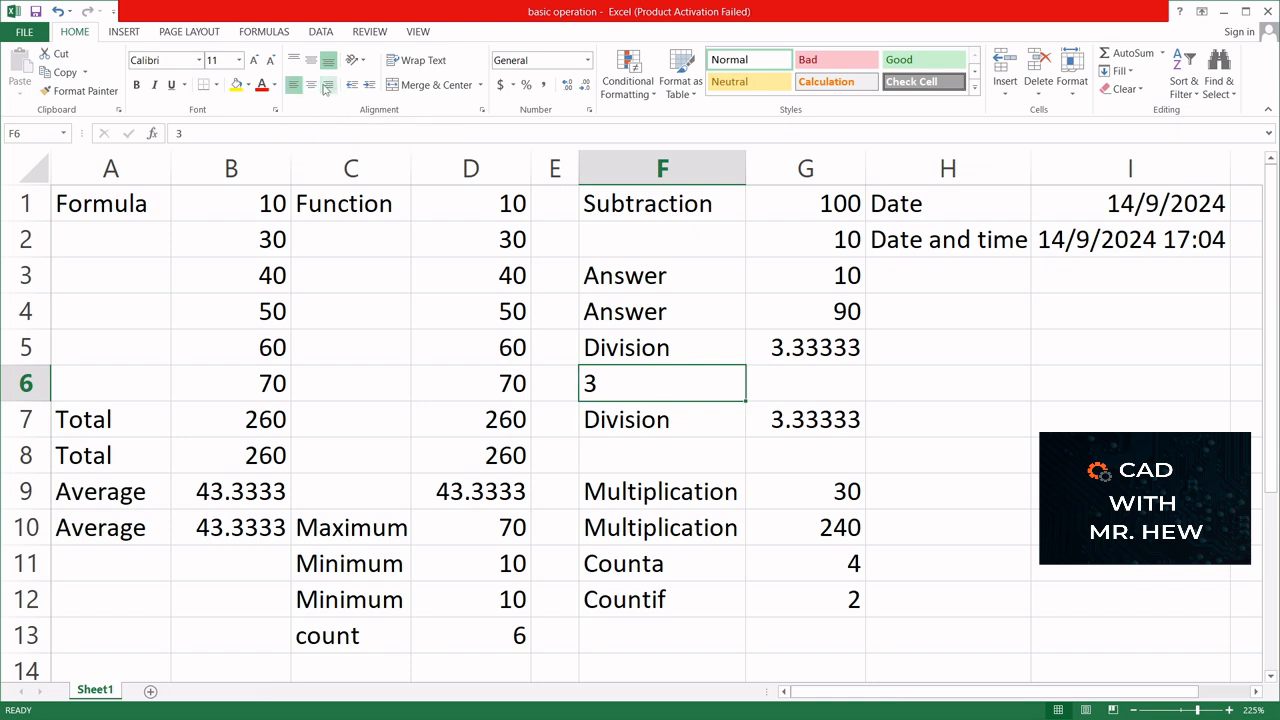
pyautogui.click(327, 86)
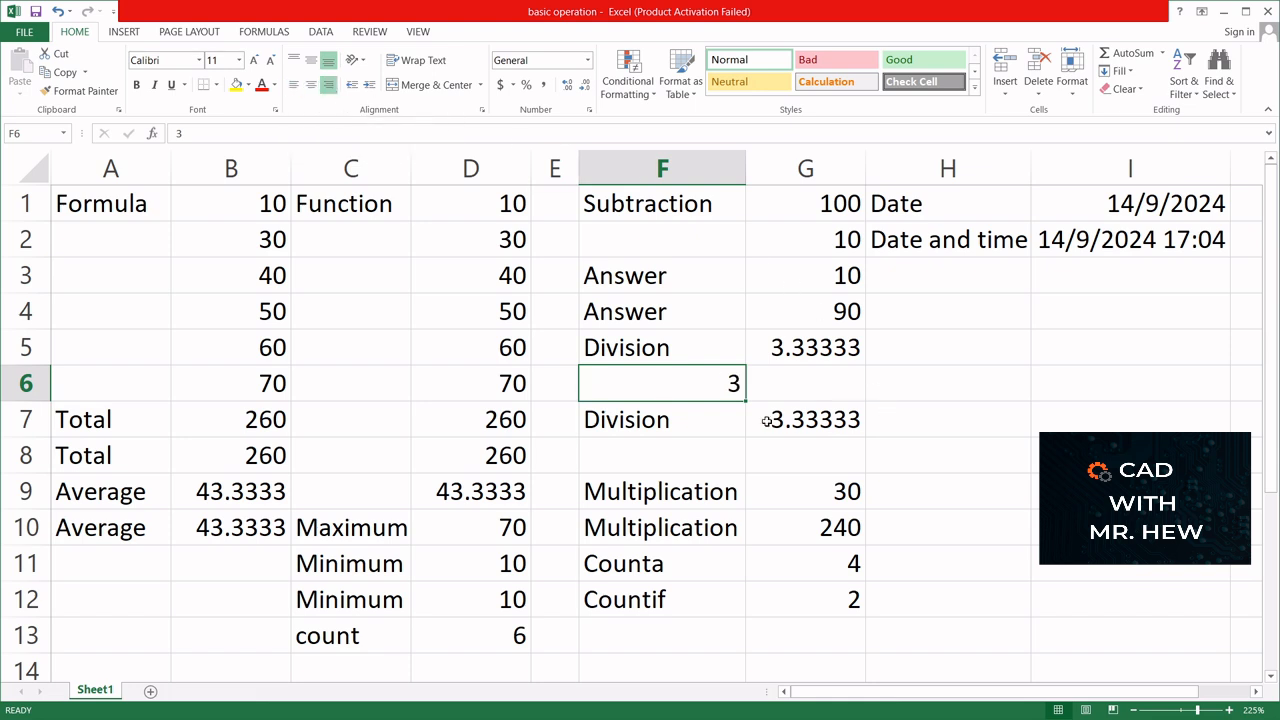